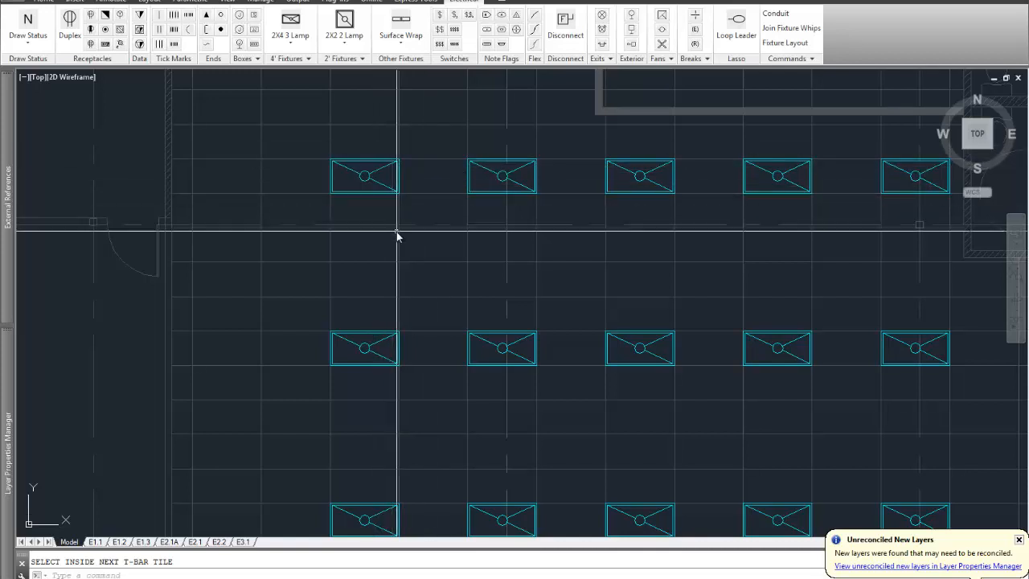
Place a junction box by eye just below the upper-left light fixture.
scroll(396, 234, "up", 2)
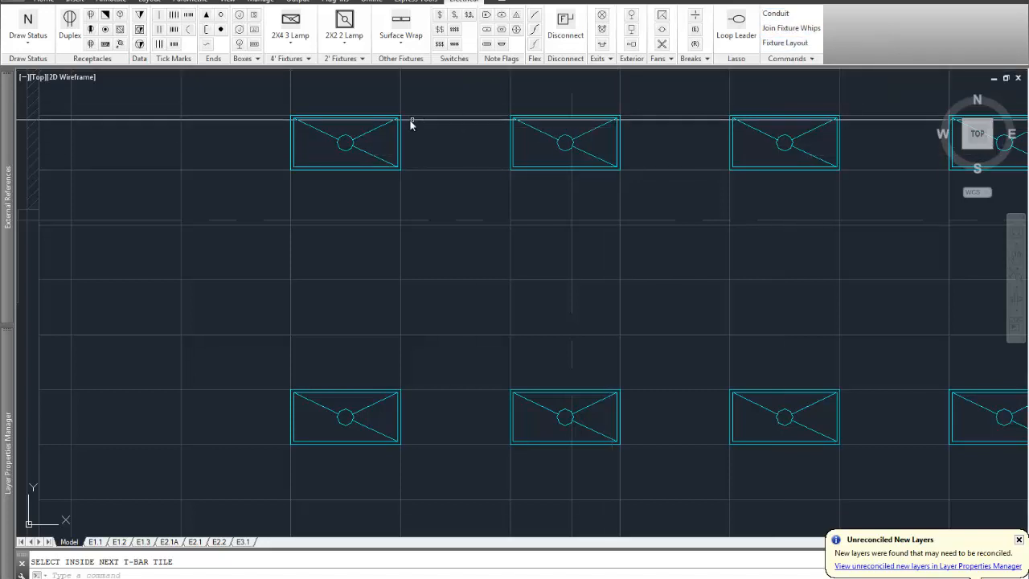
middle_click_drag(296, 113, 291, 156)
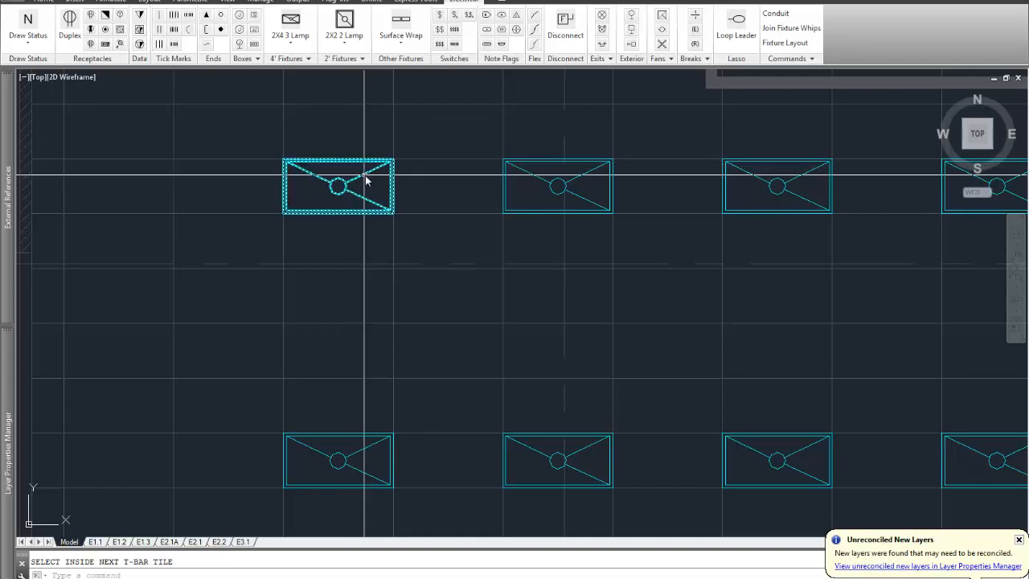
left_click(238, 18)
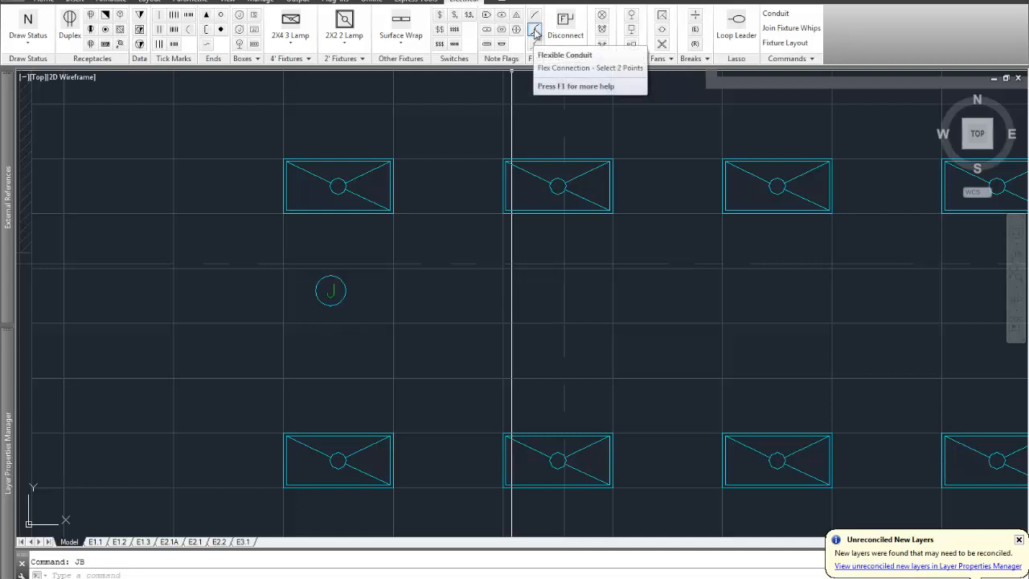
Draw an S-shaped flexible conduit from the junction box to the centre circle of the upper-left light fixture.
left_click(535, 32)
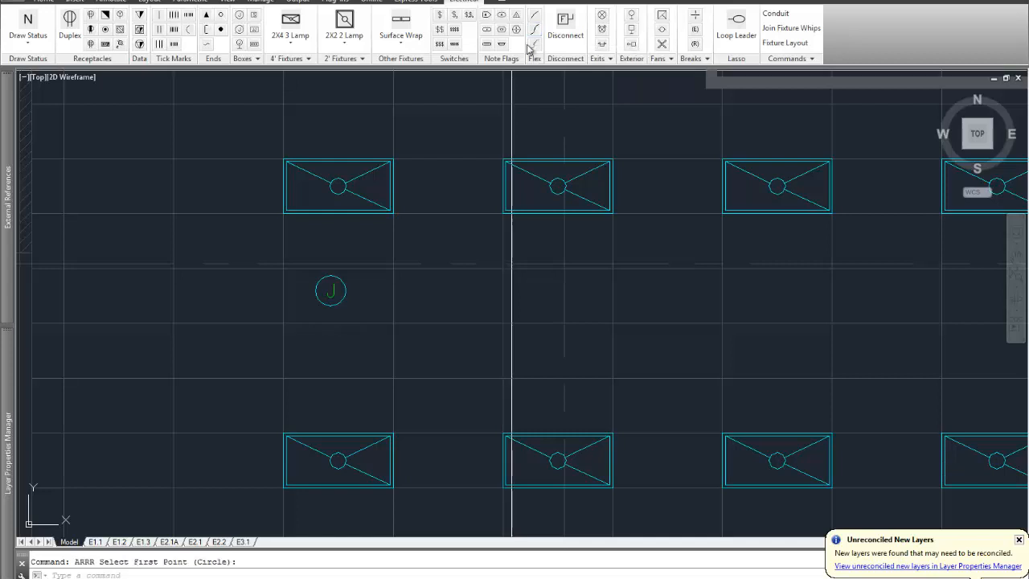
left_click(330, 291)
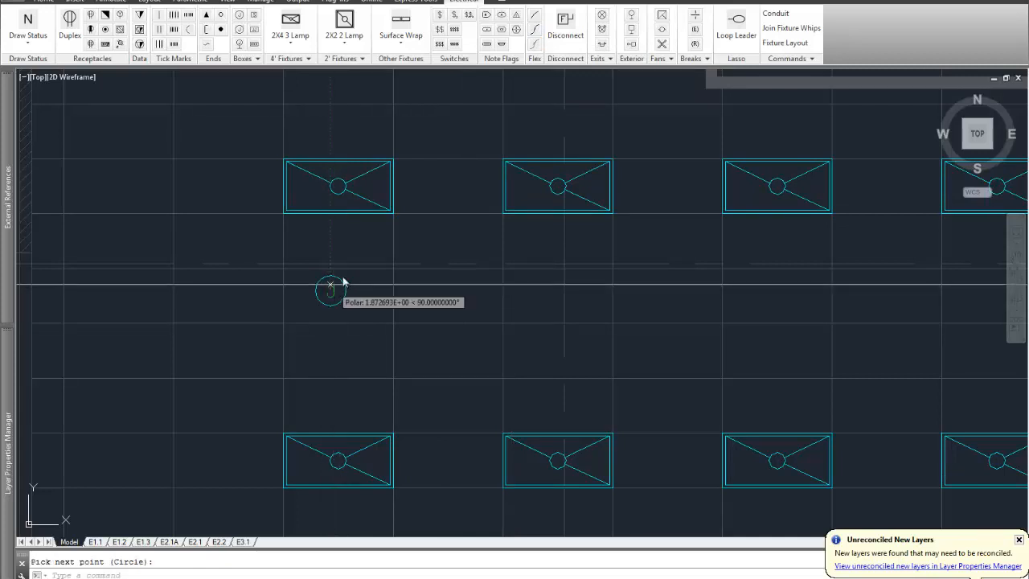
left_click(337, 193)
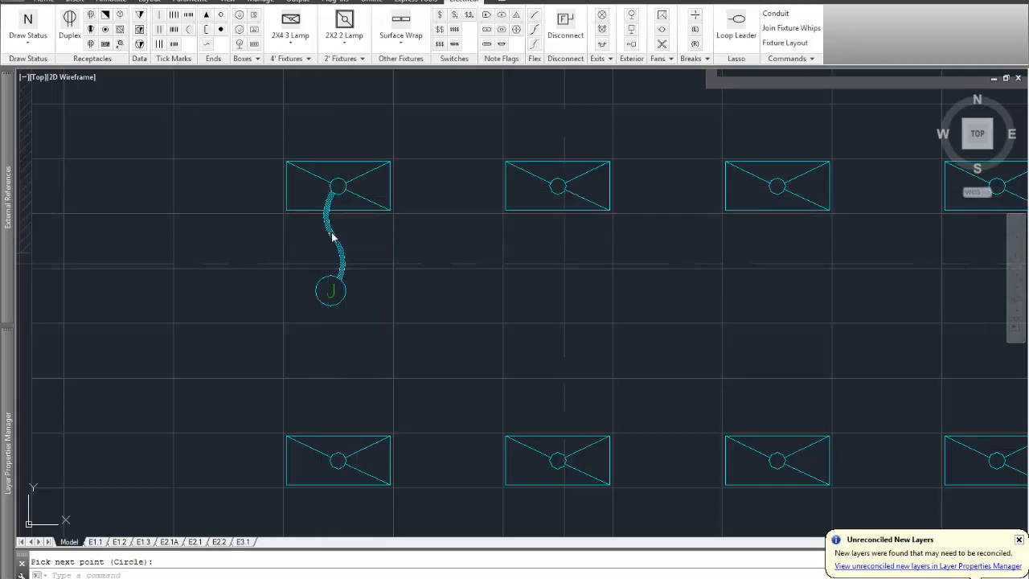
mouse_move(333, 235)
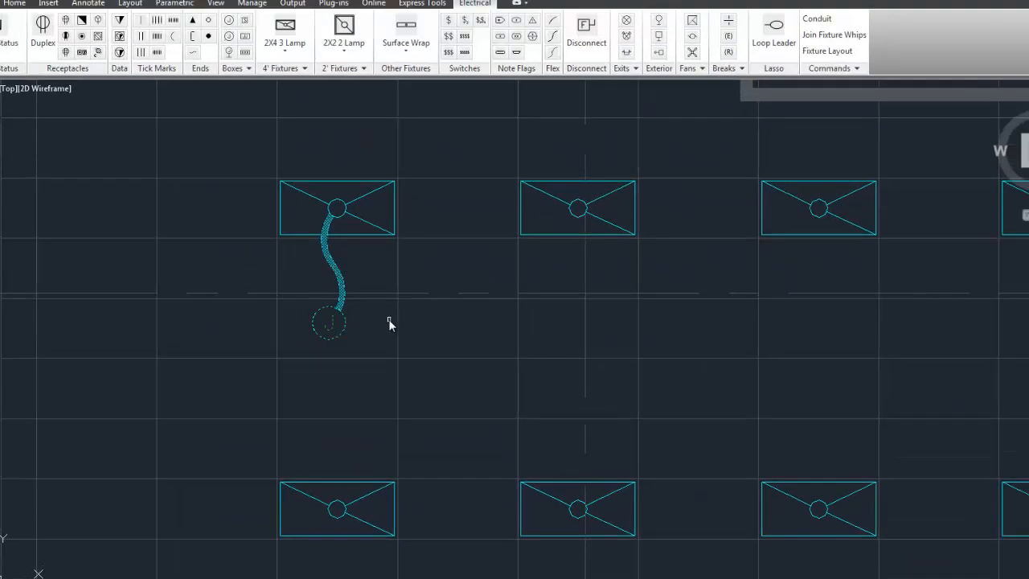
Draw a flexible conduit with an F break symbol between the first and second light fixtures of the upper row.
left_click(553, 52)
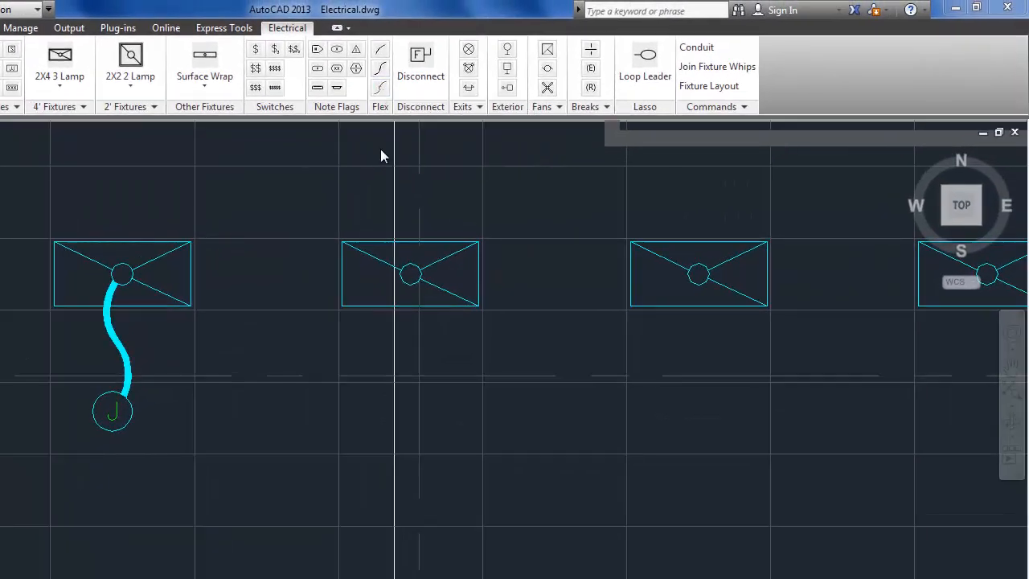
left_click(122, 274)
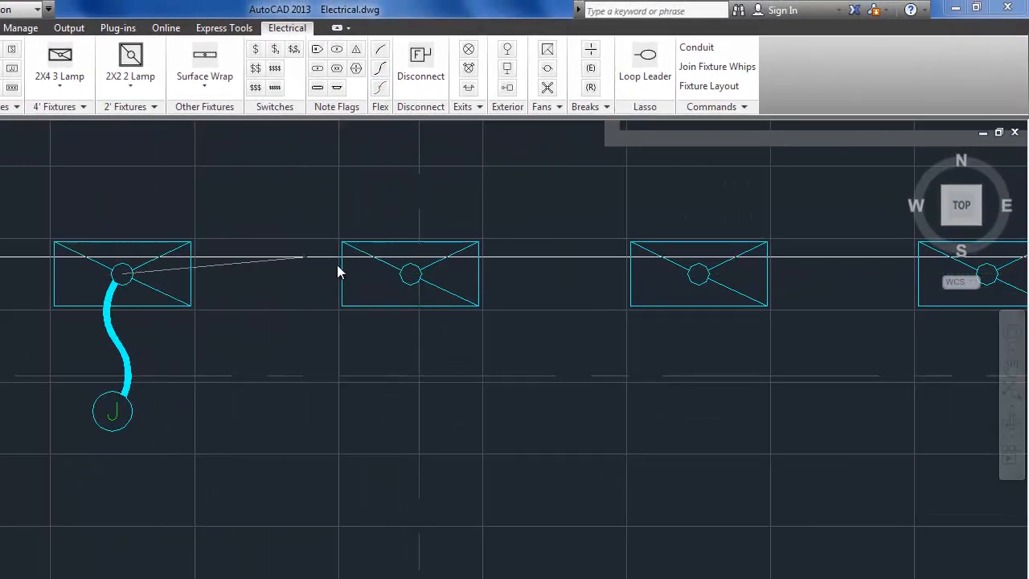
left_click(410, 275)
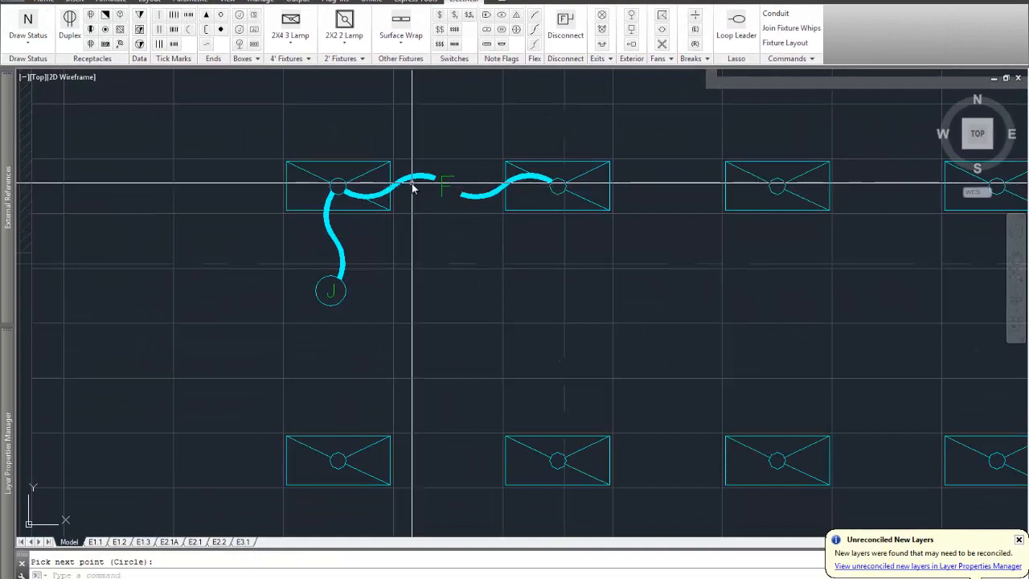
Erase the flexible conduits, the F symbol and the junction box around the upper-left fixture.
left_click(412, 184)
left_click(336, 267)
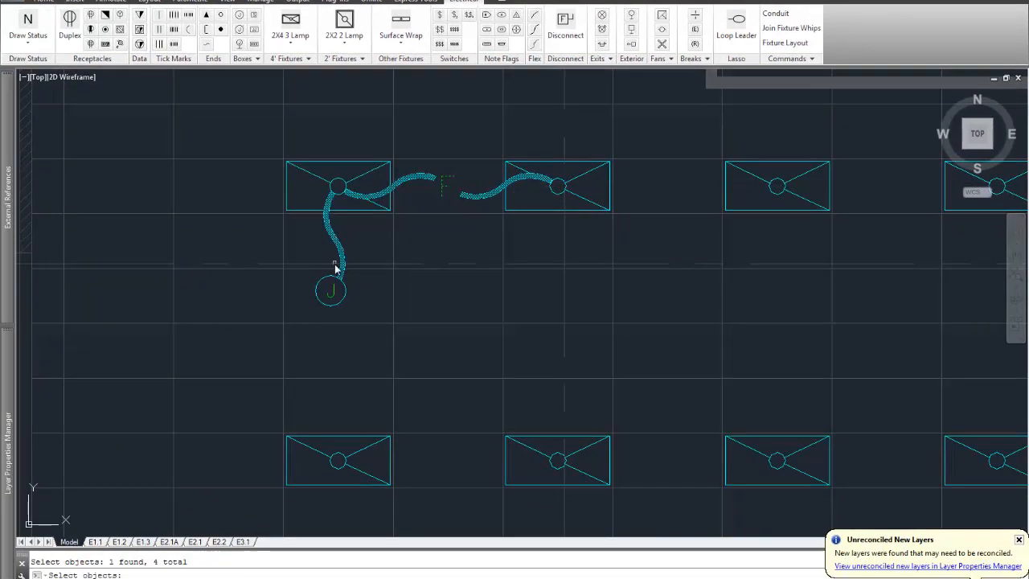
key("Return")
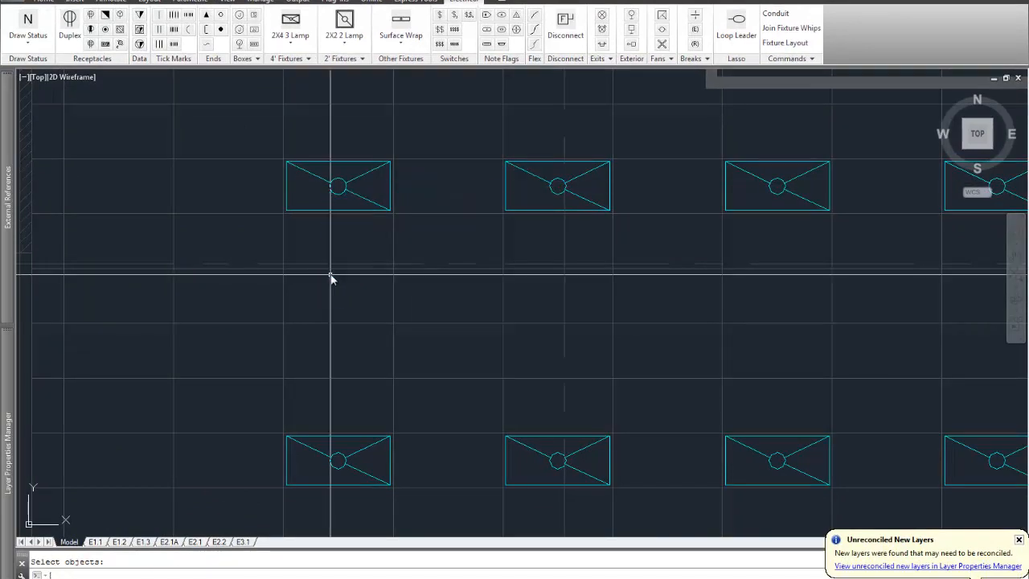
With object snap on, place a junction box centred in the ceiling tile below the upper-left fixture, midway between the tile's opposite corners.
left_click(238, 30)
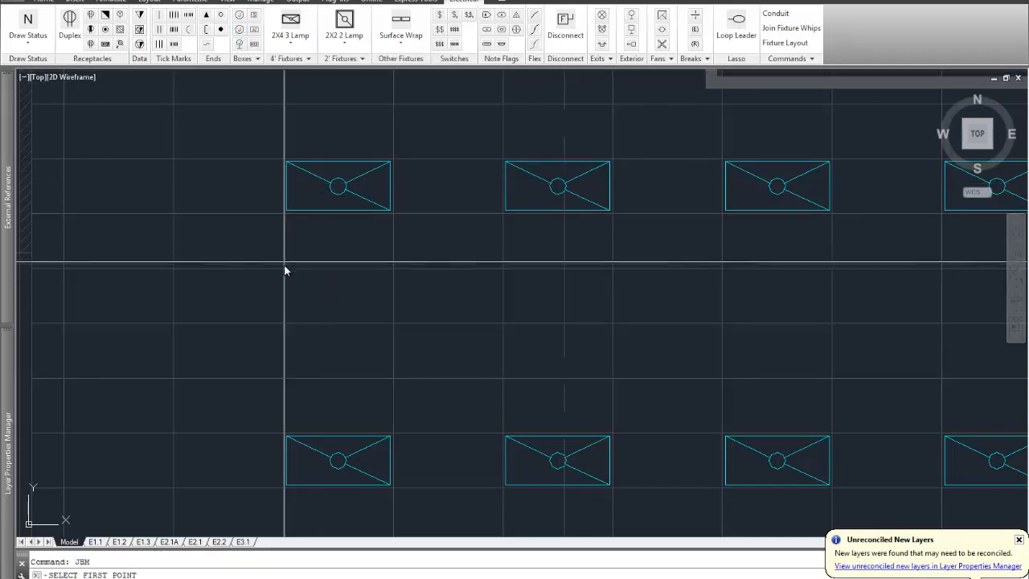
key("F3")
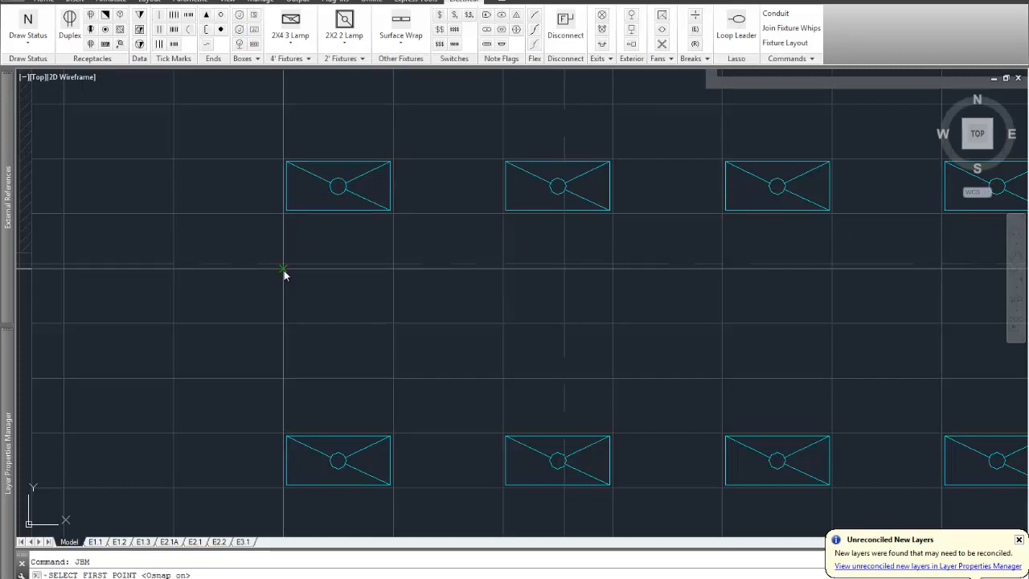
left_click(283, 270)
left_click(394, 323)
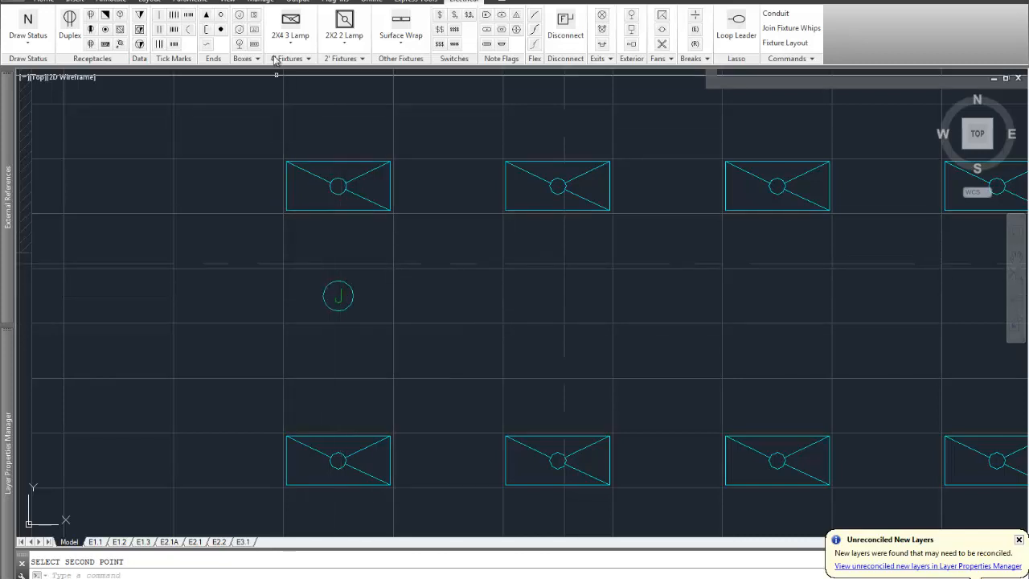
Place a junction box centred in the ceiling tile below the upper row's second fixture and erase it again.
left_click(238, 18)
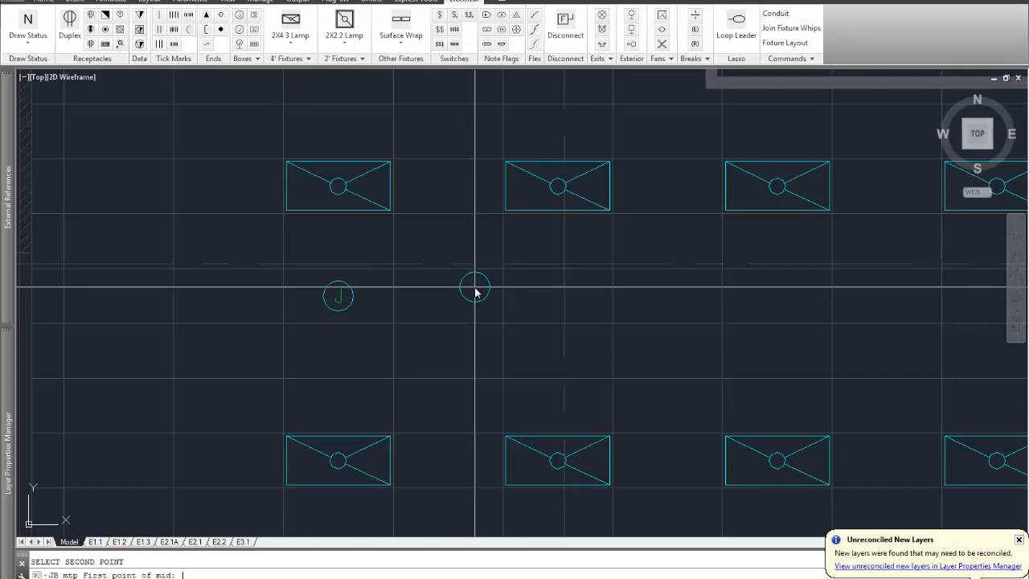
left_click(507, 273)
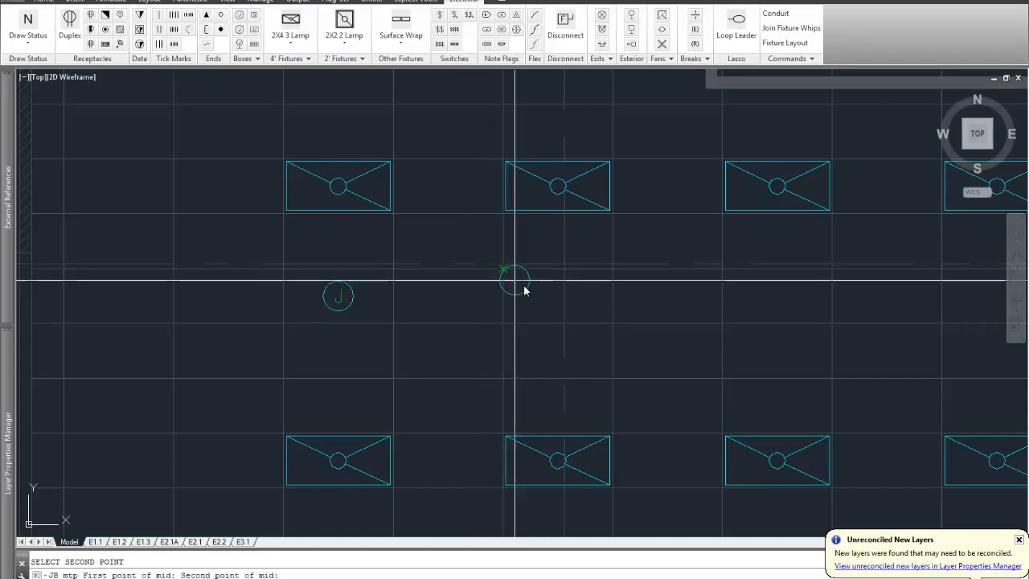
left_click(610, 321)
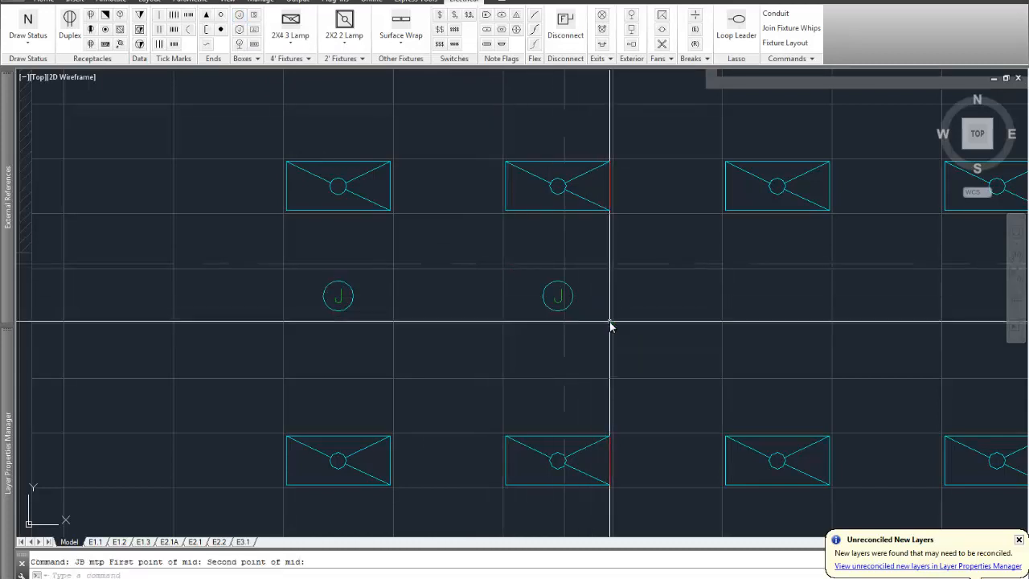
left_click(551, 309)
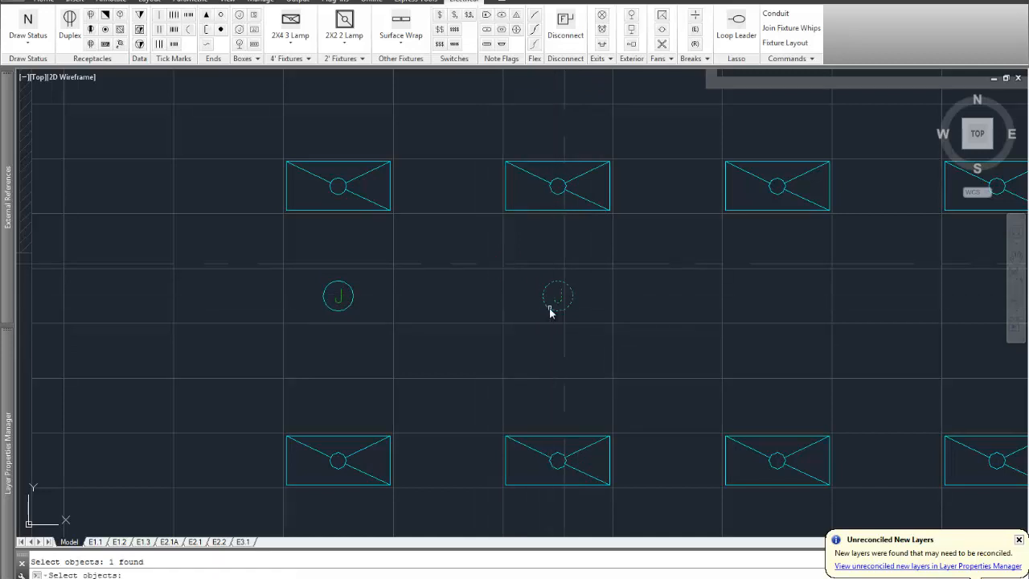
key("Return")
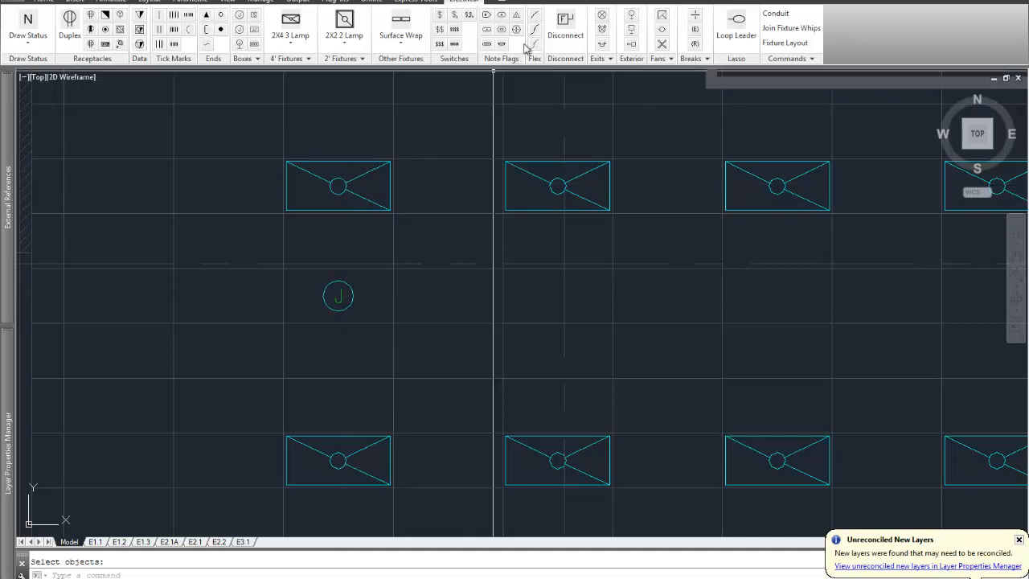
Connect the centred junction box to the upper-left light fixture with an S-shaped flexible conduit.
left_click(536, 17)
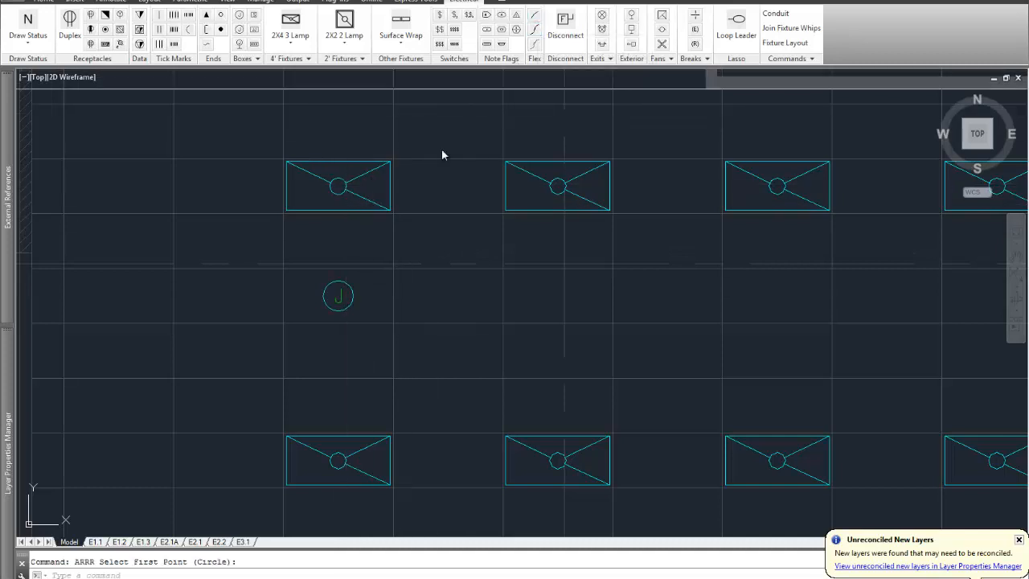
left_click(338, 283)
left_click(337, 186)
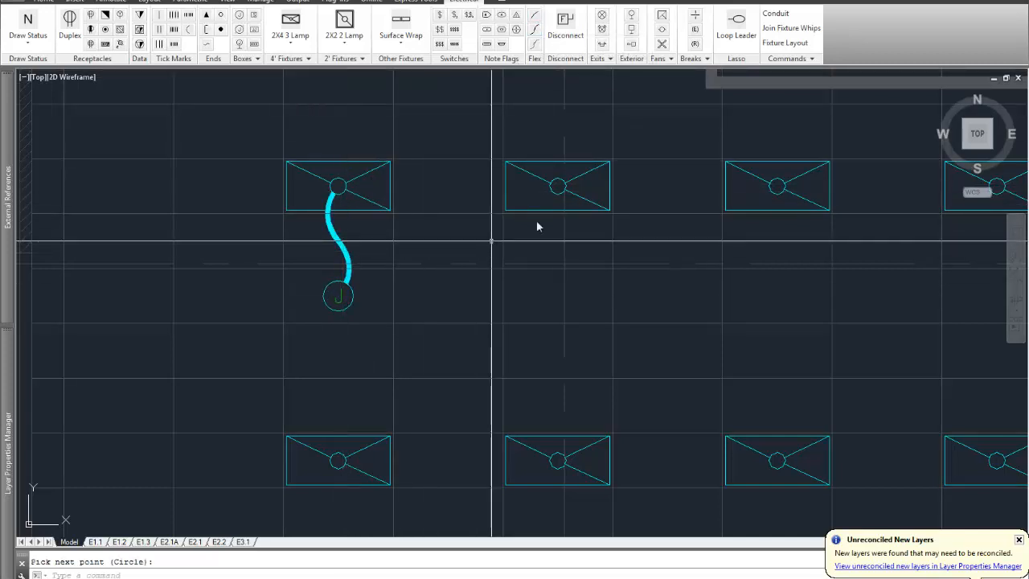
Draw a single-arc flexible conduit from the junction box down to the lower-left light fixture's centre circle.
left_click(535, 18)
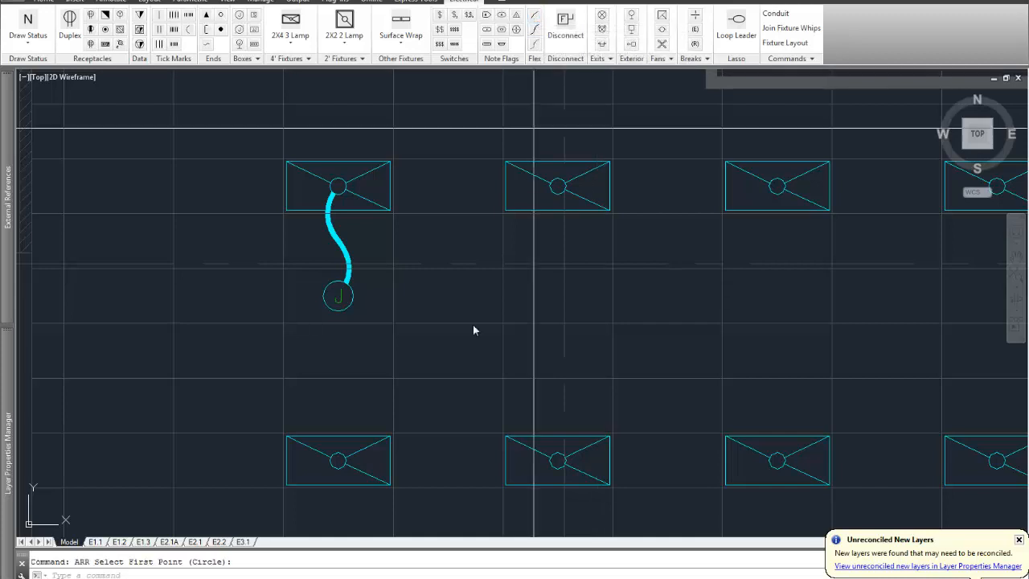
left_click(345, 313)
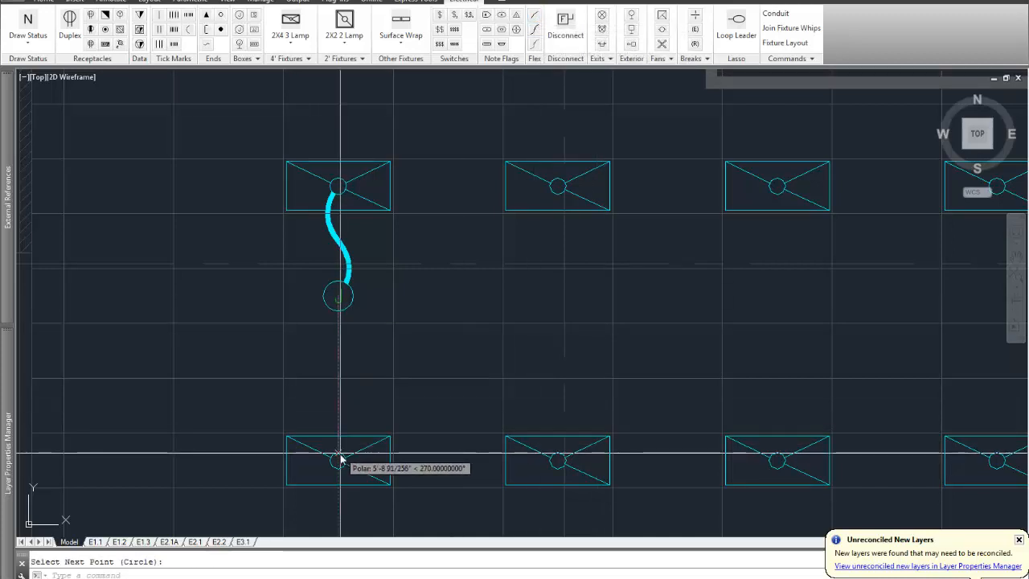
left_click(338, 459)
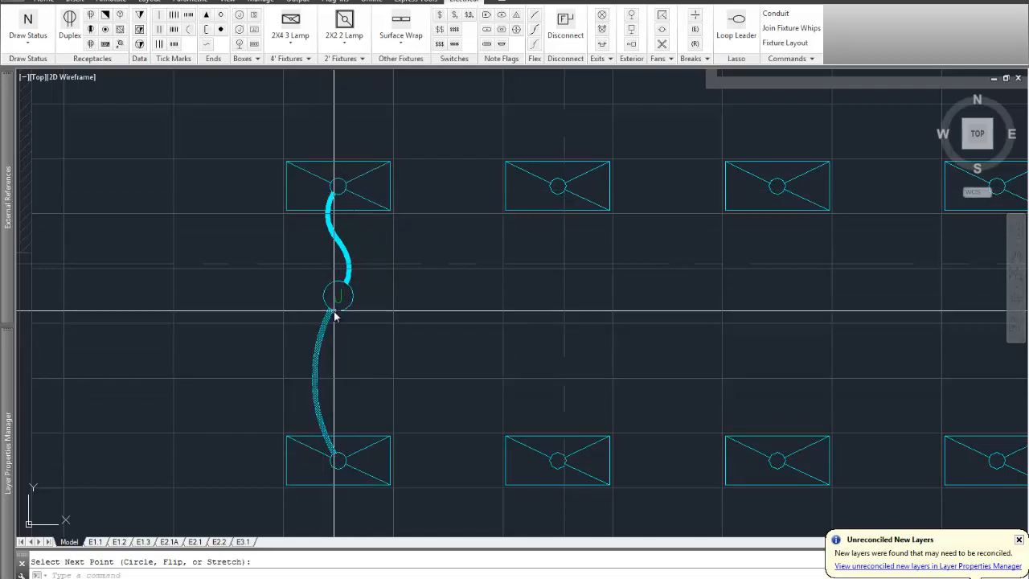
Erase both flexible conduits that run from the junction box to the upper-left and lower-left fixtures.
left_click(335, 208)
left_click(314, 355)
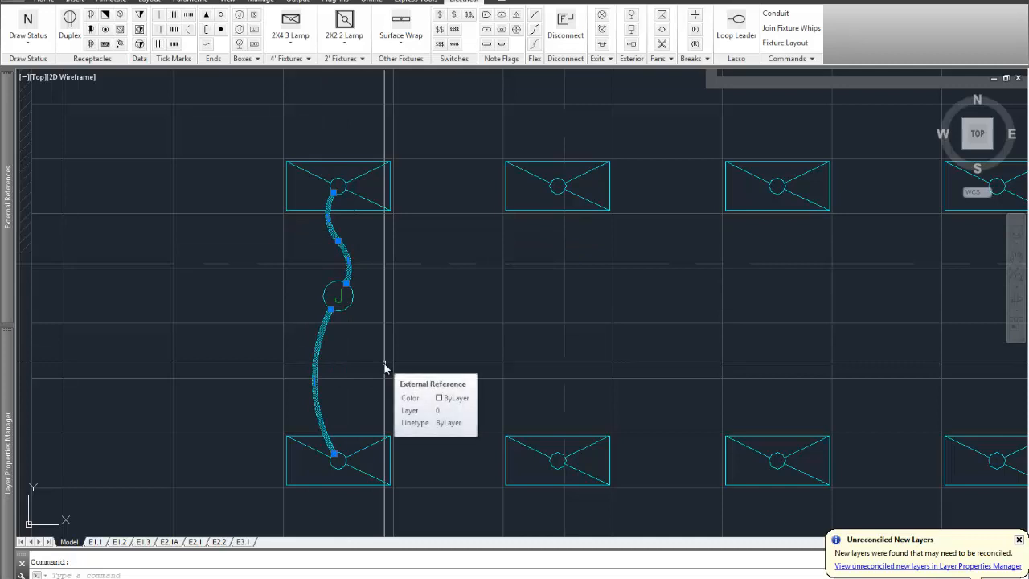
key("Escape")
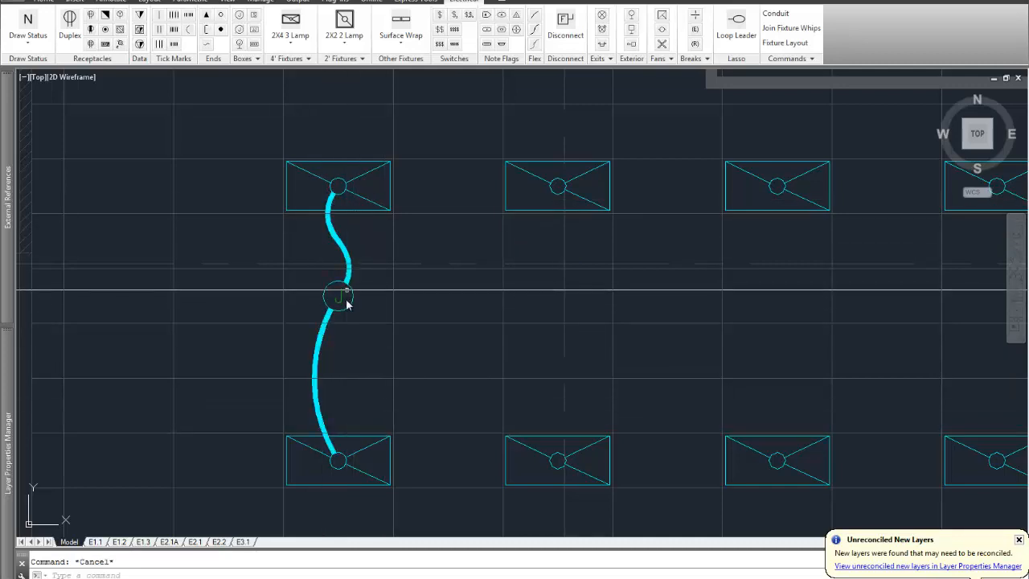
type("e")
key("Return")
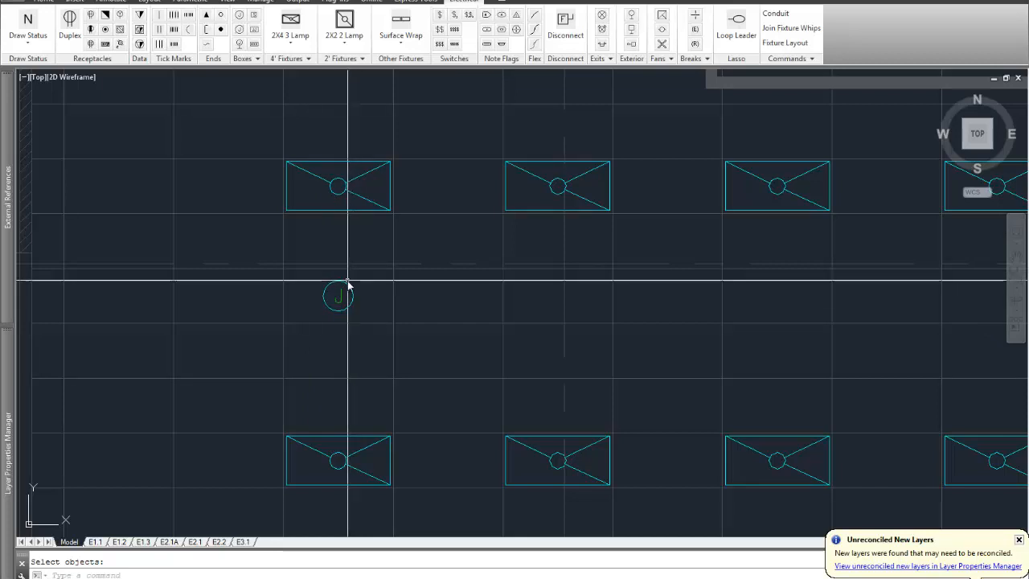
Join the junction box to the upper-left fixture automatically with a flexible whip, picking the box first, and erase that whip.
left_click(340, 293)
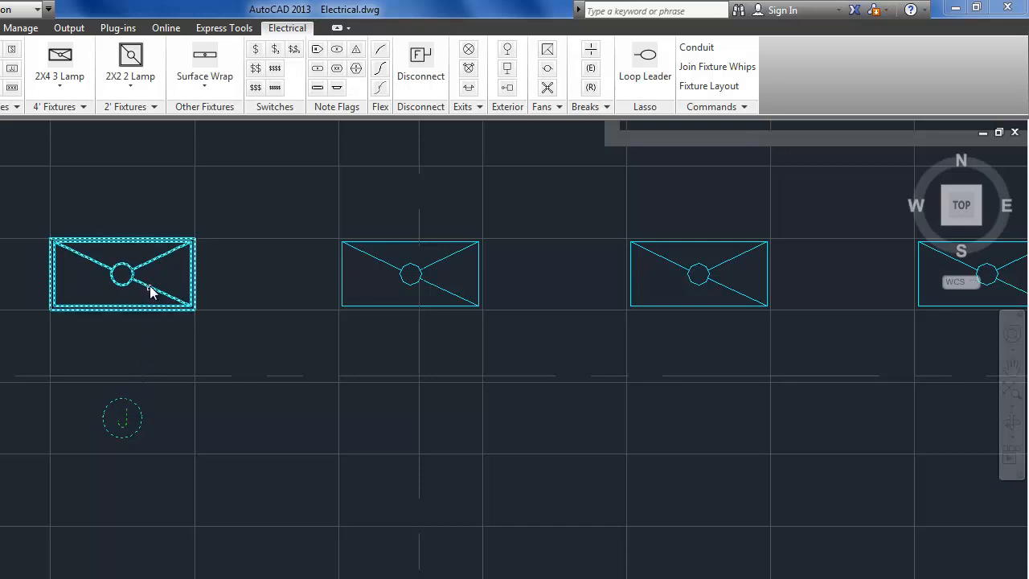
left_click(407, 100)
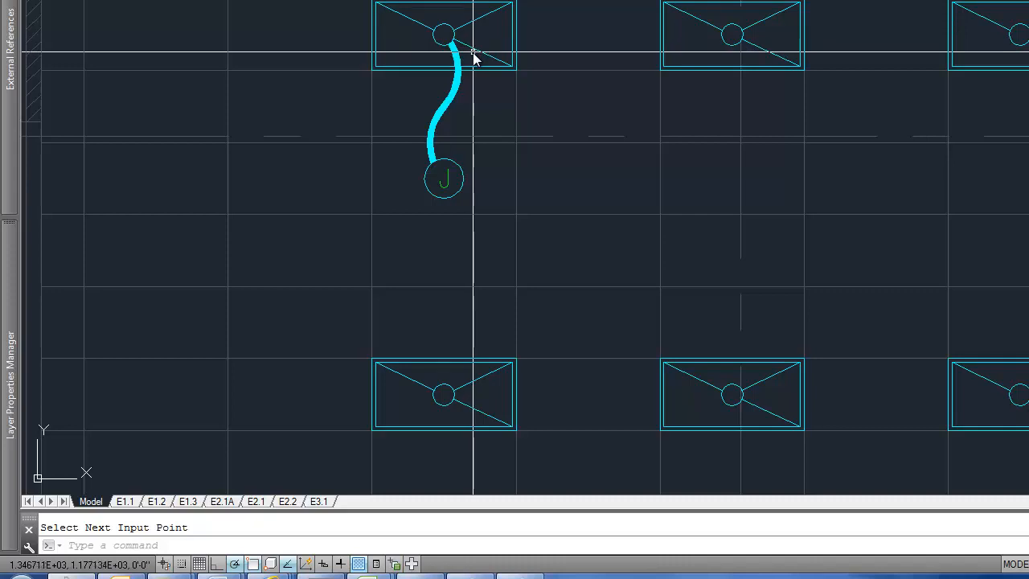
key("Escape")
type("e")
key("Return")
left_click(459, 85)
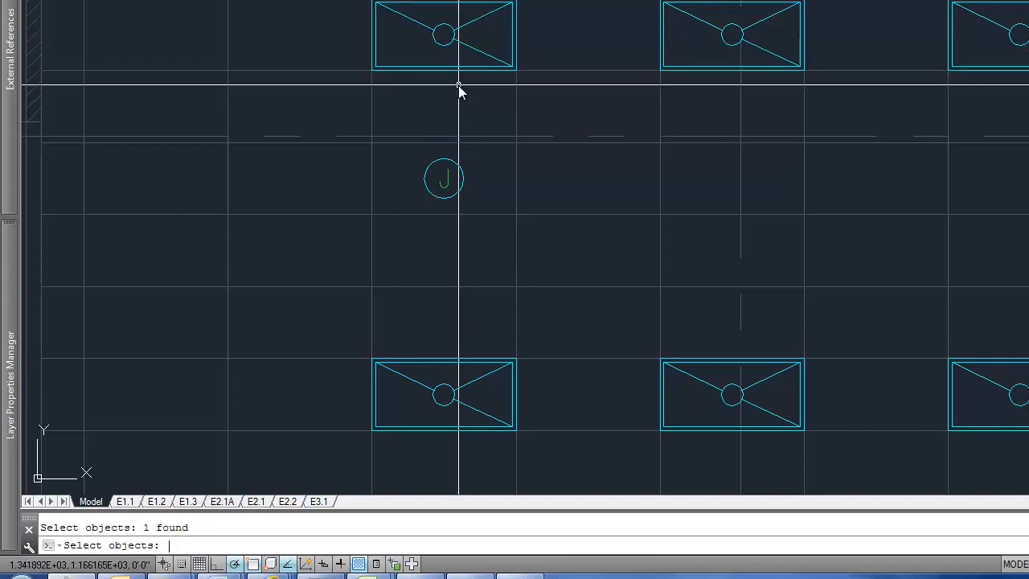
key("Return")
Join the upper-left fixture and the junction box with a flexible whip using the AJ command, picking the fixture first.
type("aj")
key("Return")
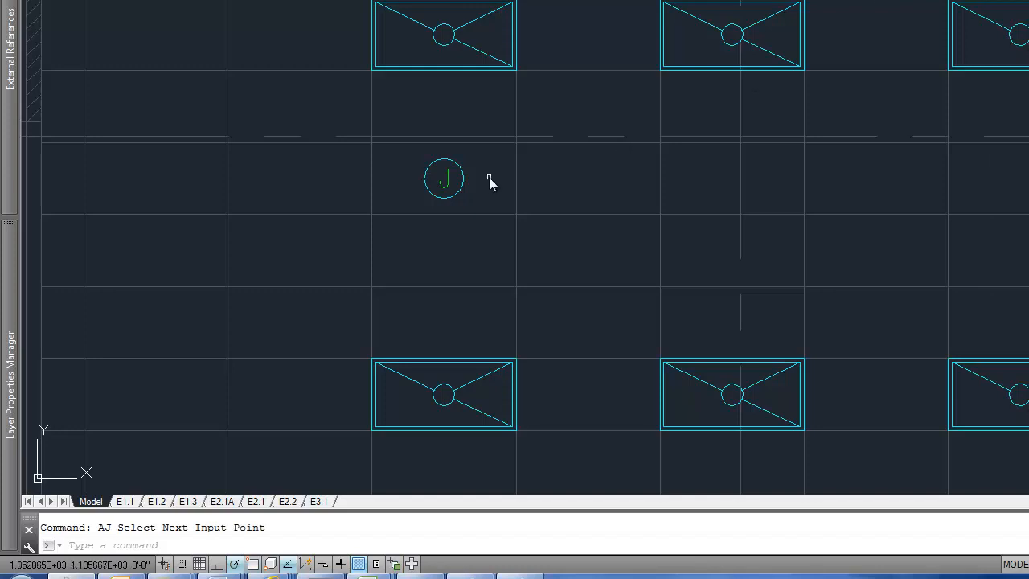
left_click(503, 66)
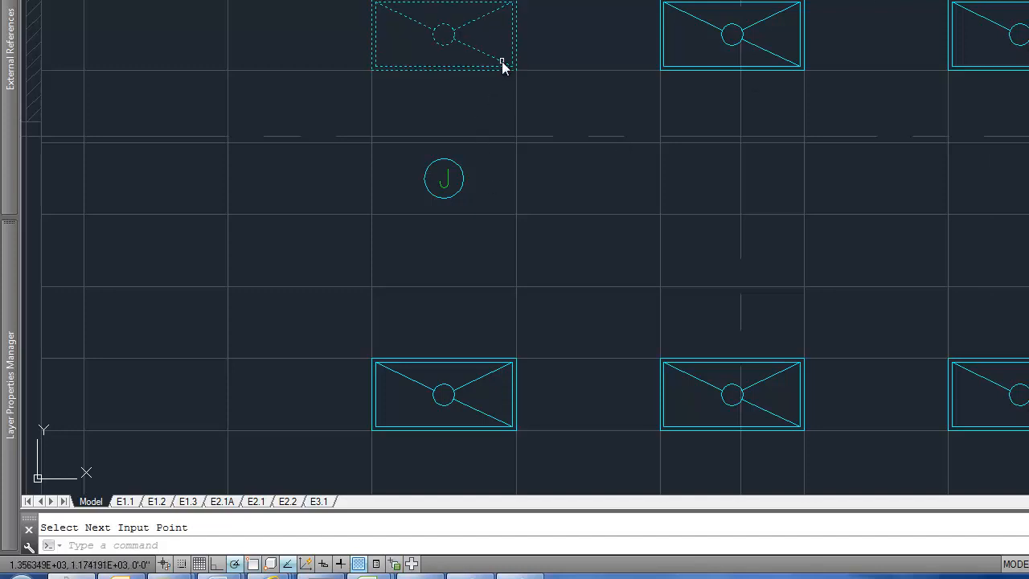
left_click(459, 161)
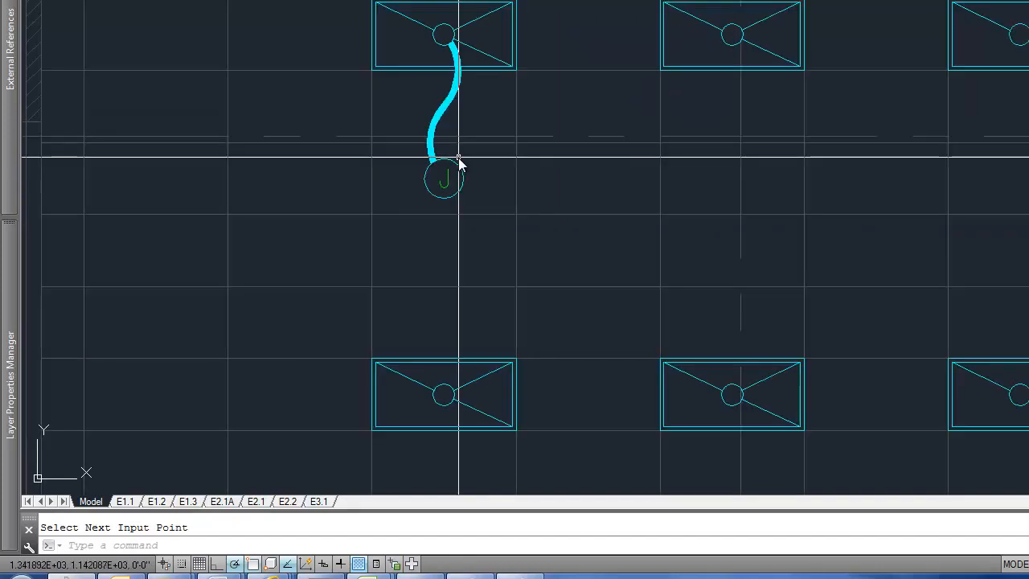
Erase the flexible whip between the upper-left fixture and the junction box.
type("e")
key("Return")
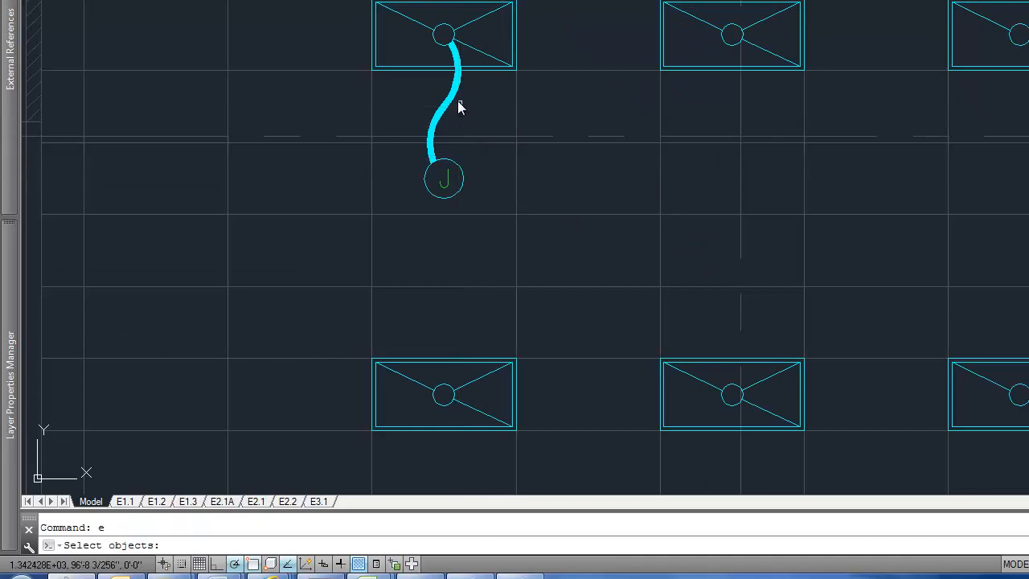
left_click(455, 98)
key("Return")
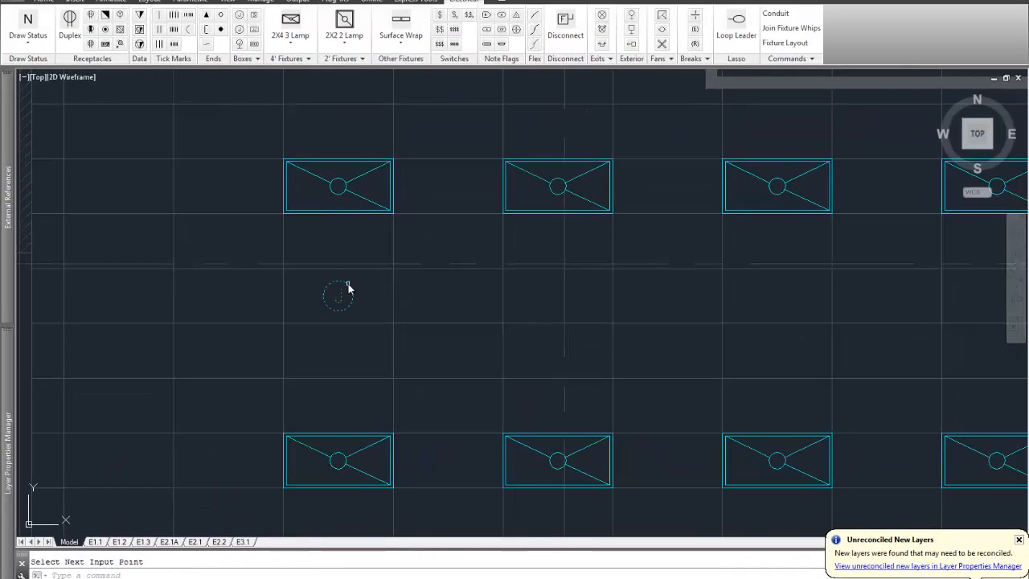
Join the junction box, the upper-left fixture and the second upper-row fixture with flexible whips, picked in that order.
left_click(346, 195)
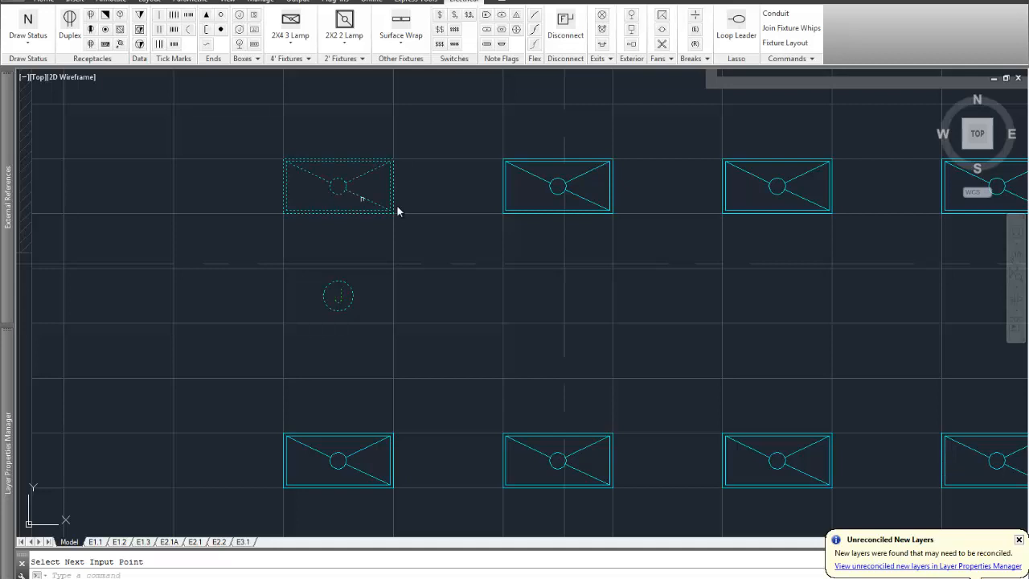
left_click(552, 192)
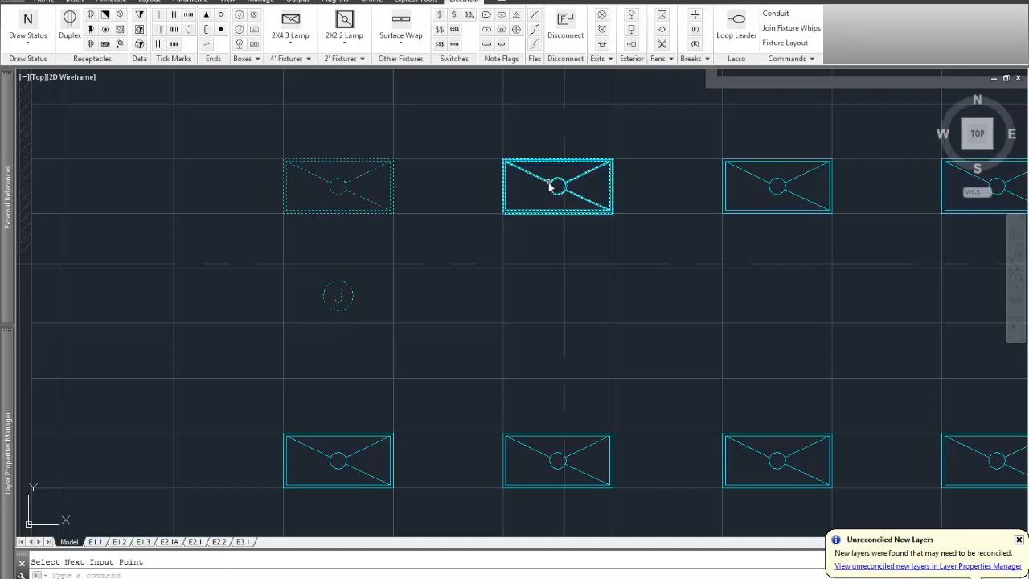
left_click(550, 185)
key("Return")
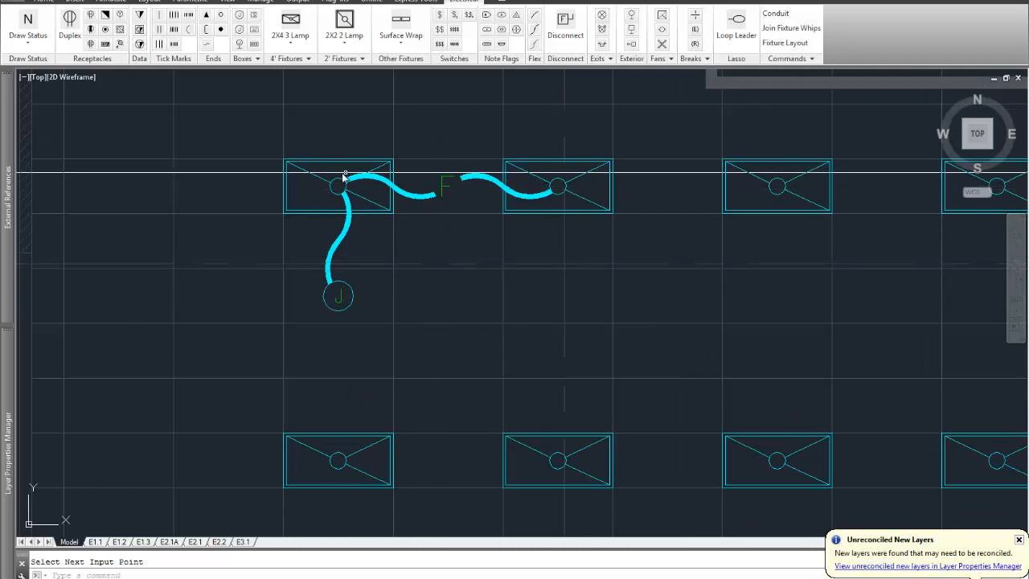
Erase the whip from the junction box to the upper-left fixture and the labelled whip between the first two upper-row fixtures.
type("e")
key("Return")
left_click(348, 231)
left_click(408, 195)
key("Return")
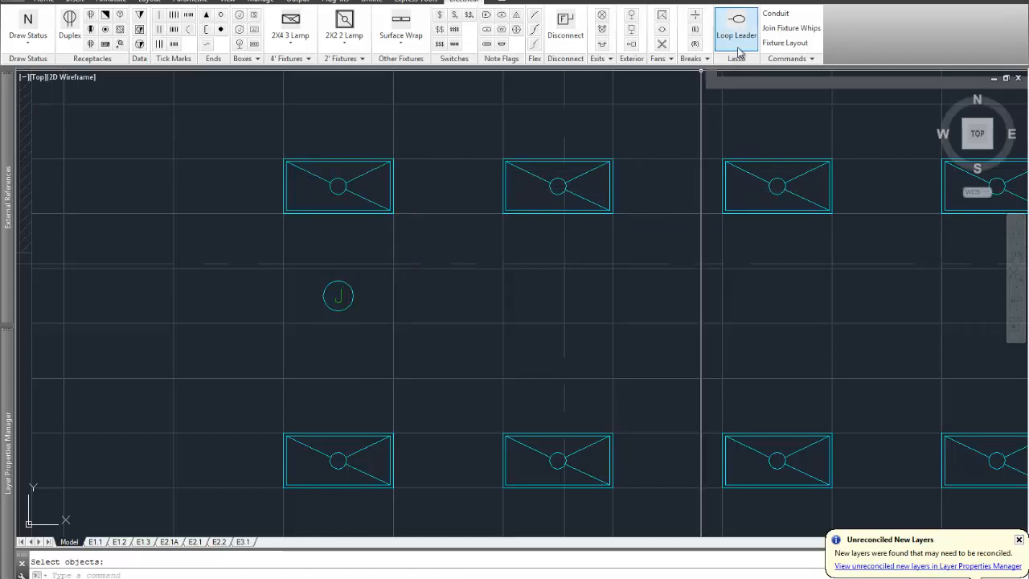
Join fixture whips by picking the junction box, the second upper-row fixture and finally the upper-left fixture.
left_click(776, 29)
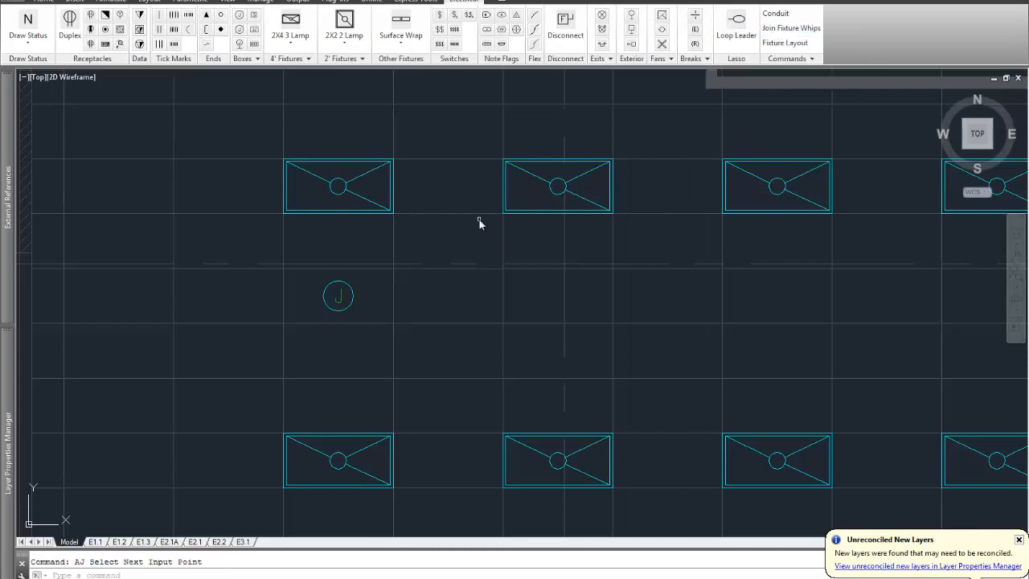
left_click(347, 290)
left_click(535, 211)
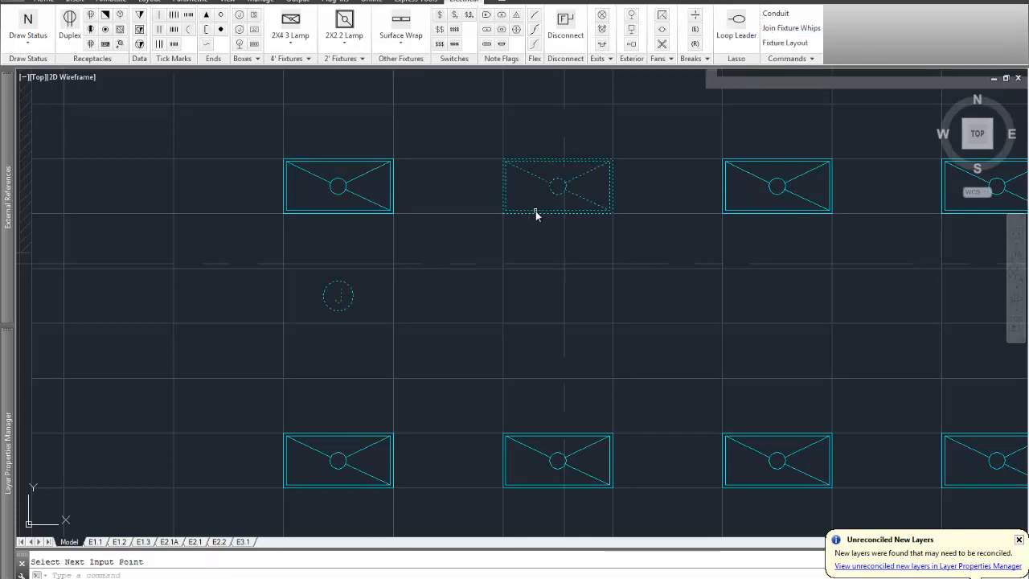
left_click(378, 216)
key("Return")
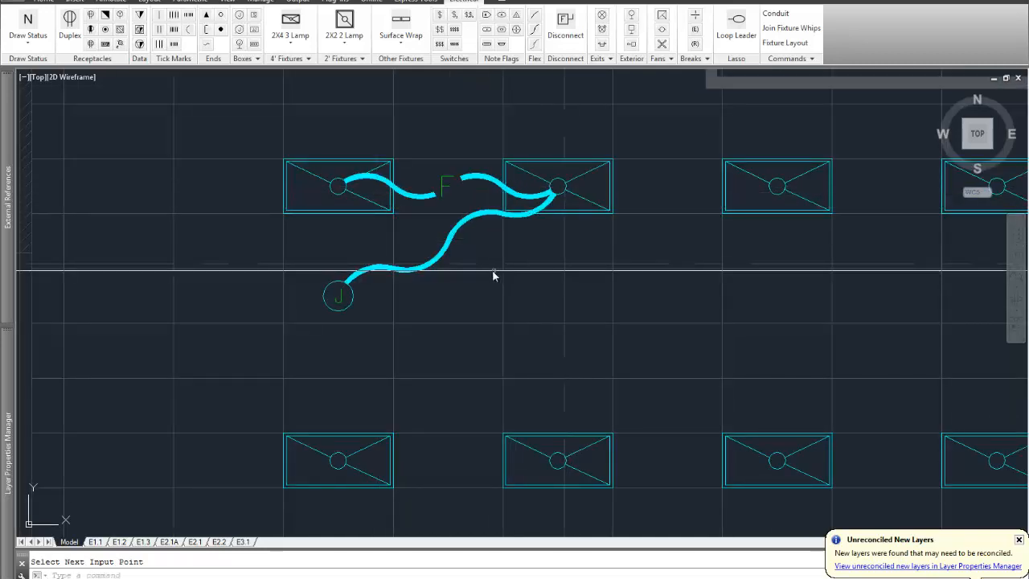
Erase the long whip from the junction box to the second upper-row fixture and the labelled whip between the two fixtures.
type("e")
key("Return")
left_click(457, 226)
left_click(452, 189)
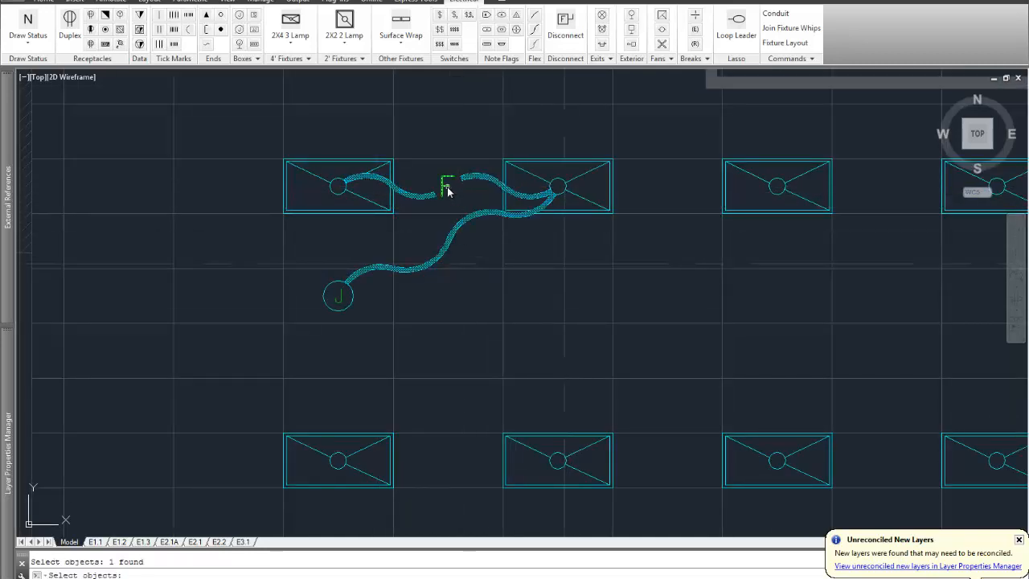
key("Return")
Join fixture whips starting at the second upper-row fixture, through the upper-left fixture, to the junction box.
left_click(798, 30)
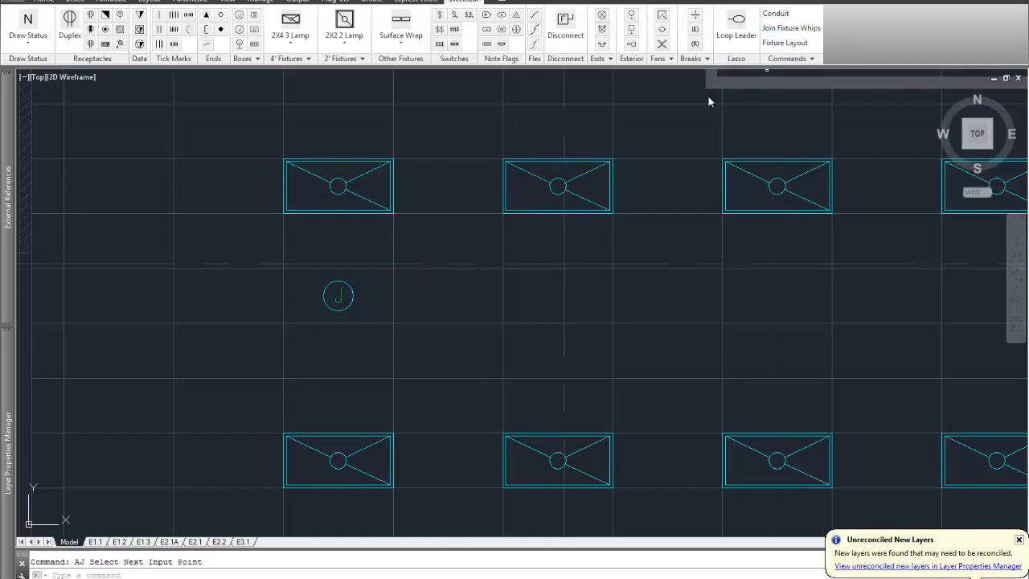
left_click(528, 212)
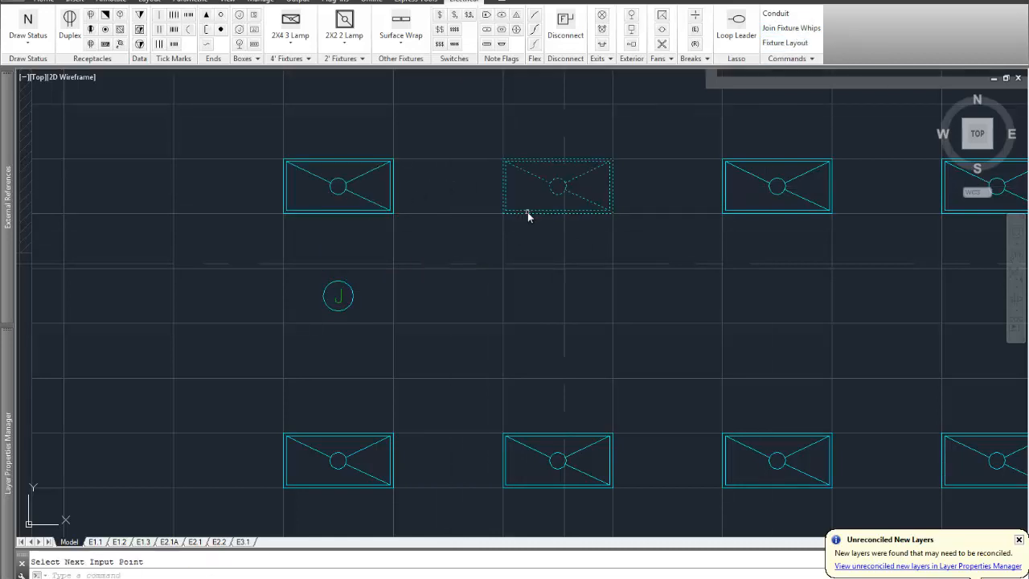
left_click(384, 212)
left_click(348, 289)
key("Return")
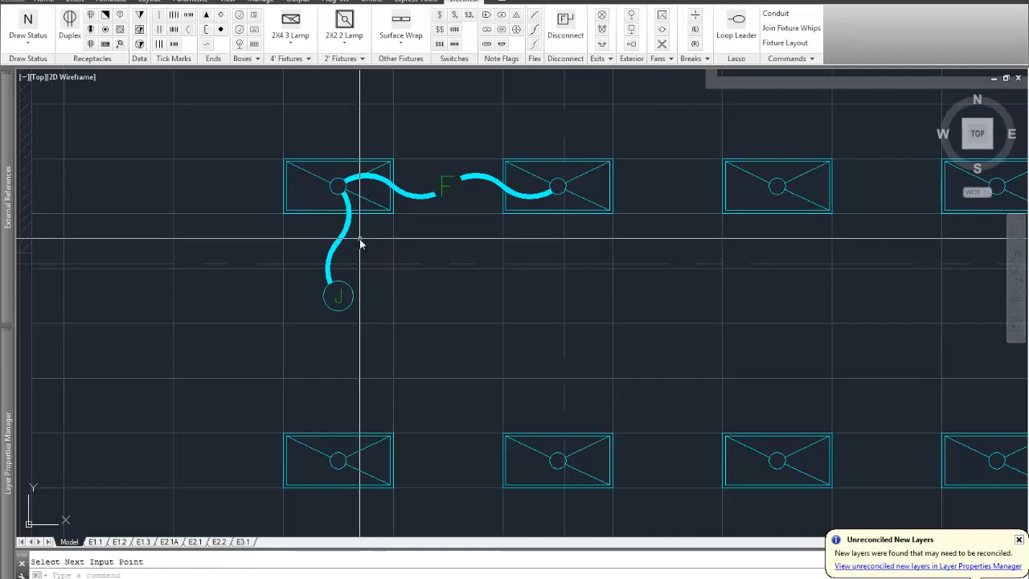
Erase the whips linking the second upper-row fixture, the upper-left fixture and the junction box.
type("e")
key("Return")
left_click(408, 202)
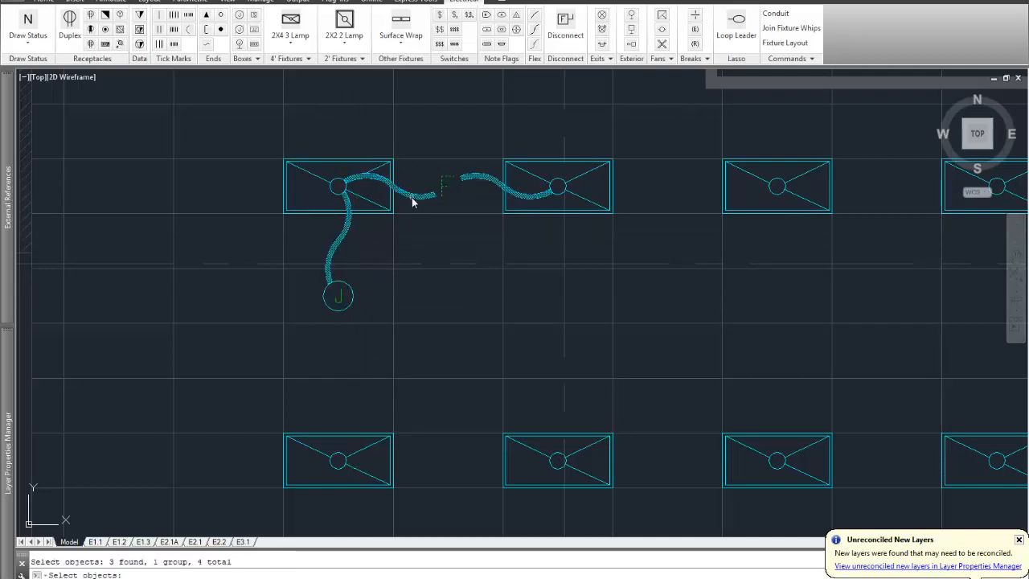
key("Return")
Join fixture whips from the upper-left fixture to the second upper-row fixture and on to the junction box.
left_click(791, 28)
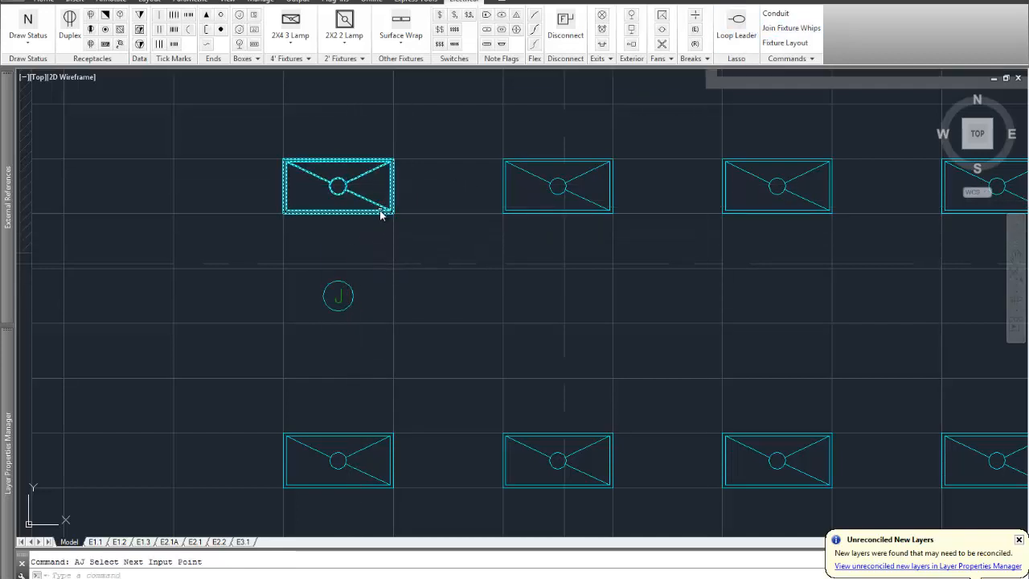
left_click(383, 209)
left_click(524, 212)
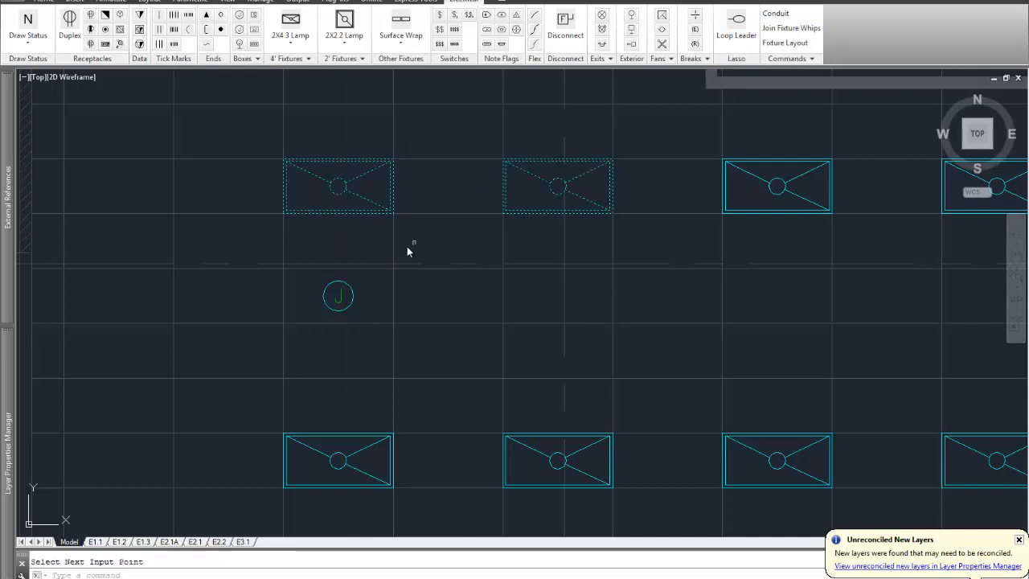
left_click(348, 290)
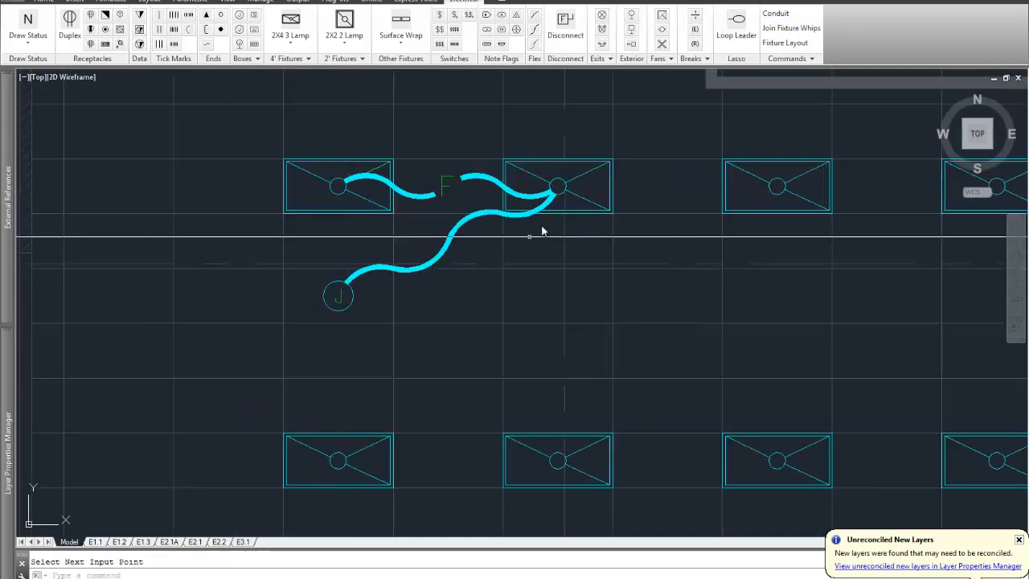
Erase the long whip to the junction box and the labelled whip between the first two upper-row fixtures.
left_click(461, 229)
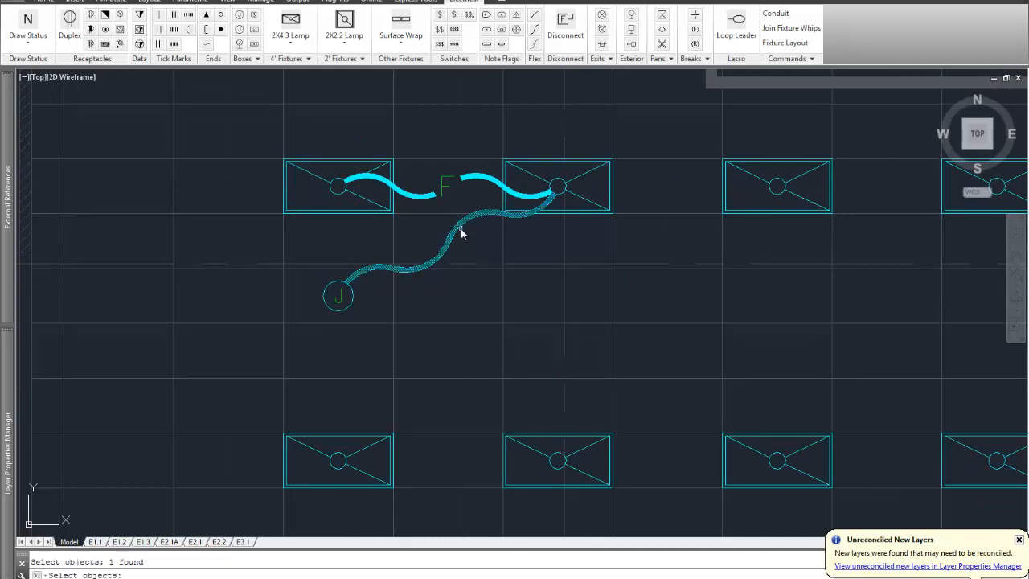
left_click(463, 185)
key("Return")
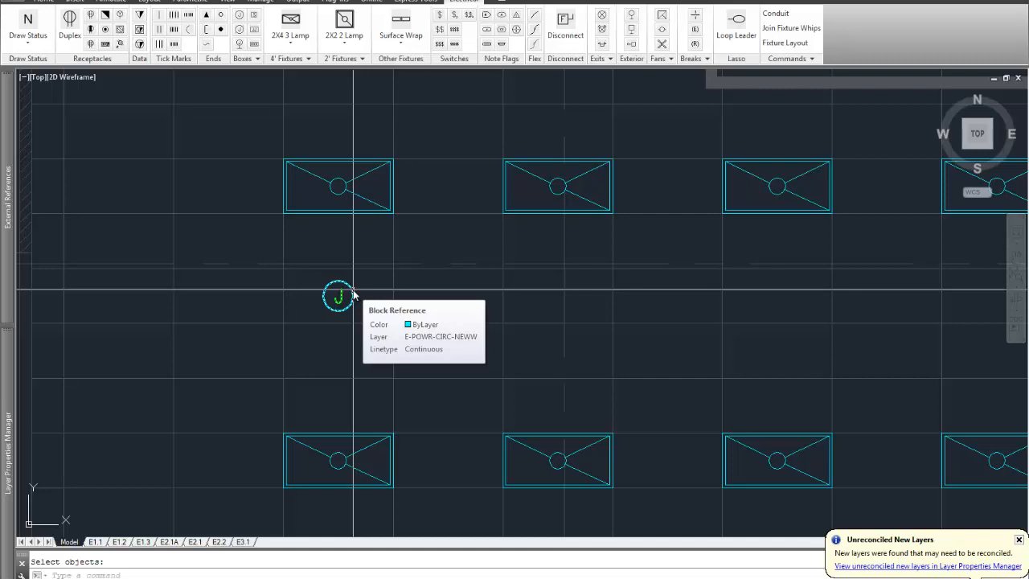
Join whips from the second upper-row fixture through the upper-left fixture and junction box to the lower-left fixture, and undo them.
left_click(780, 28)
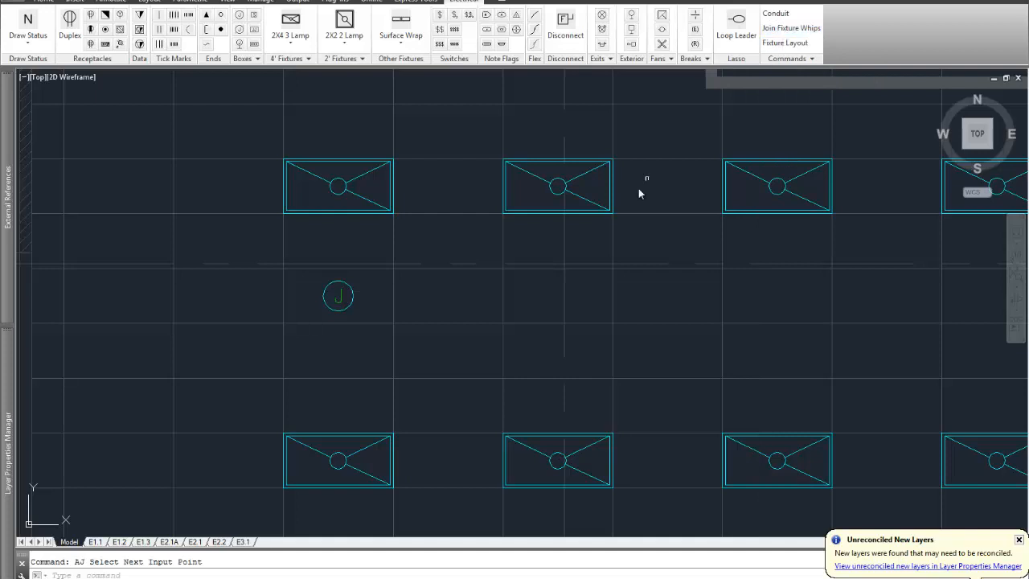
left_click(515, 214)
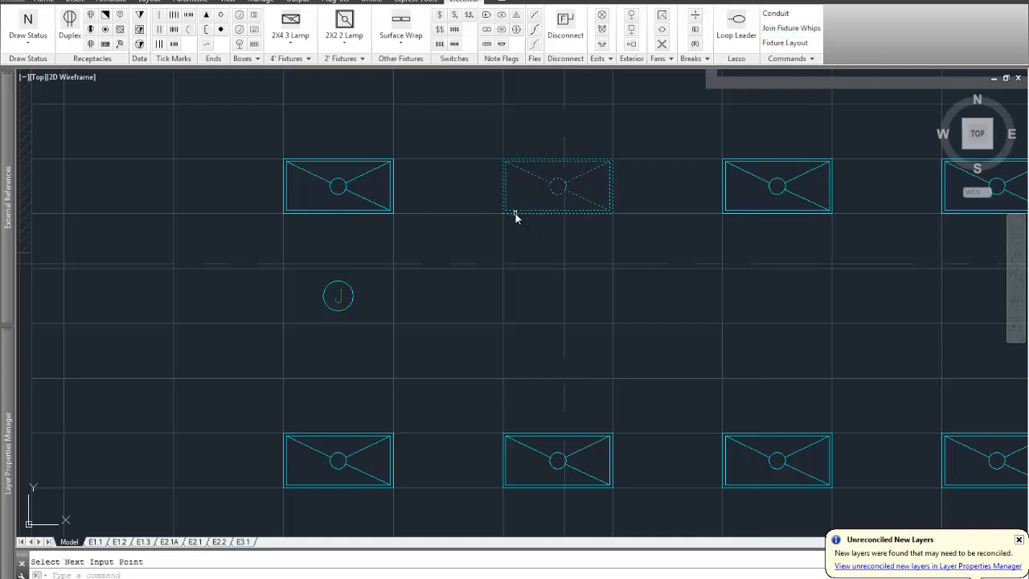
left_click(381, 219)
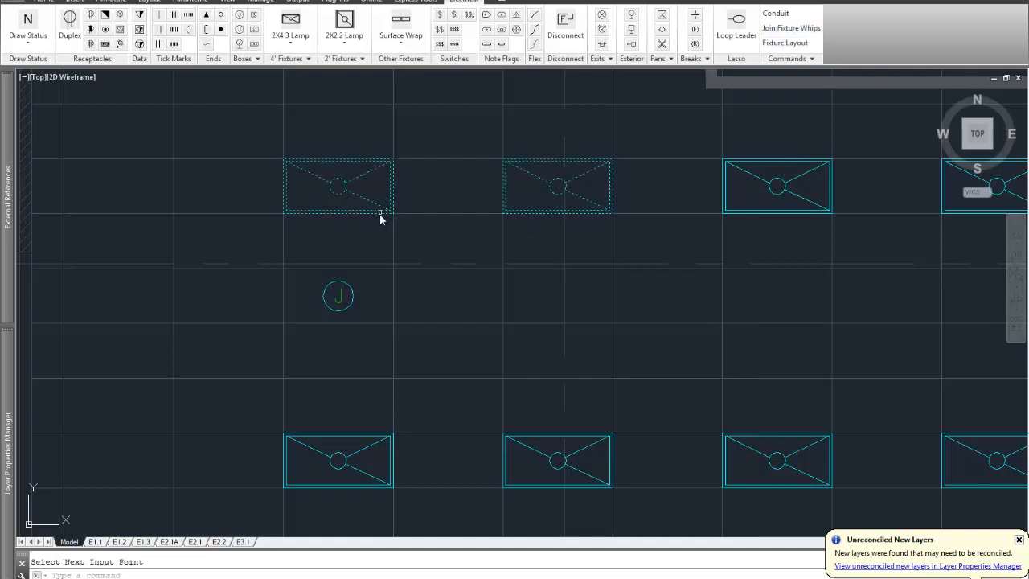
left_click(346, 297)
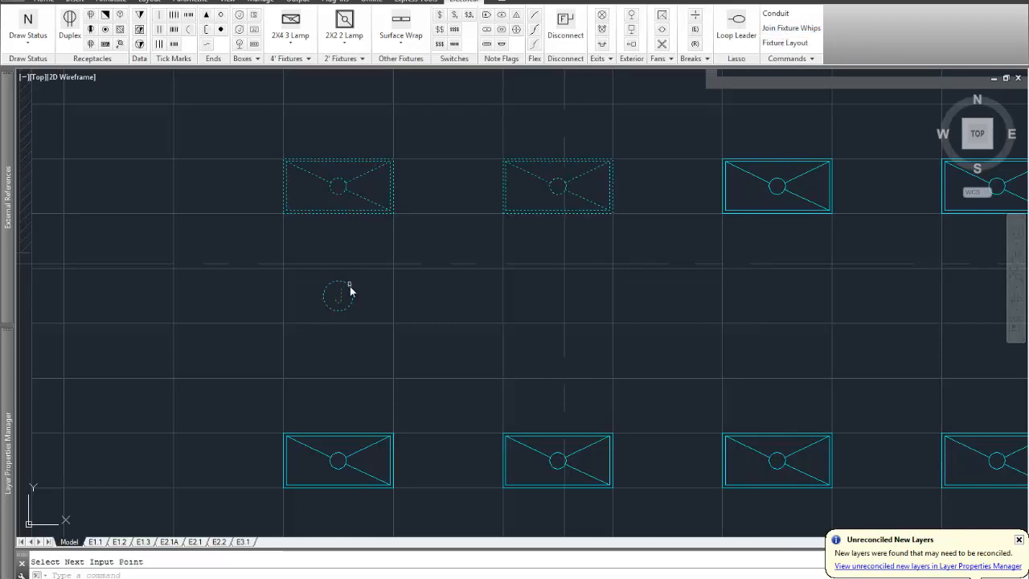
left_click(365, 436)
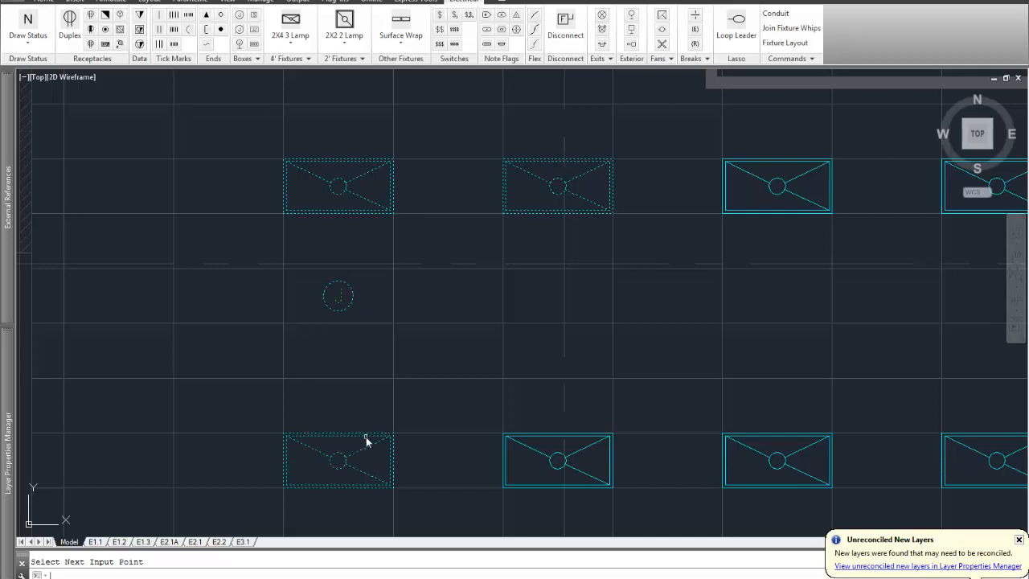
key("Return")
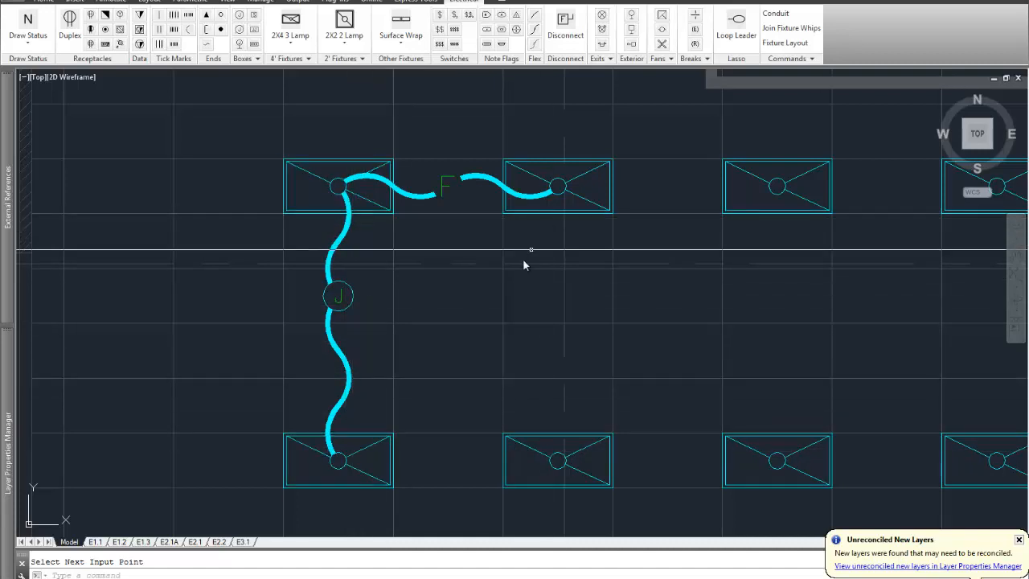
key("Escape")
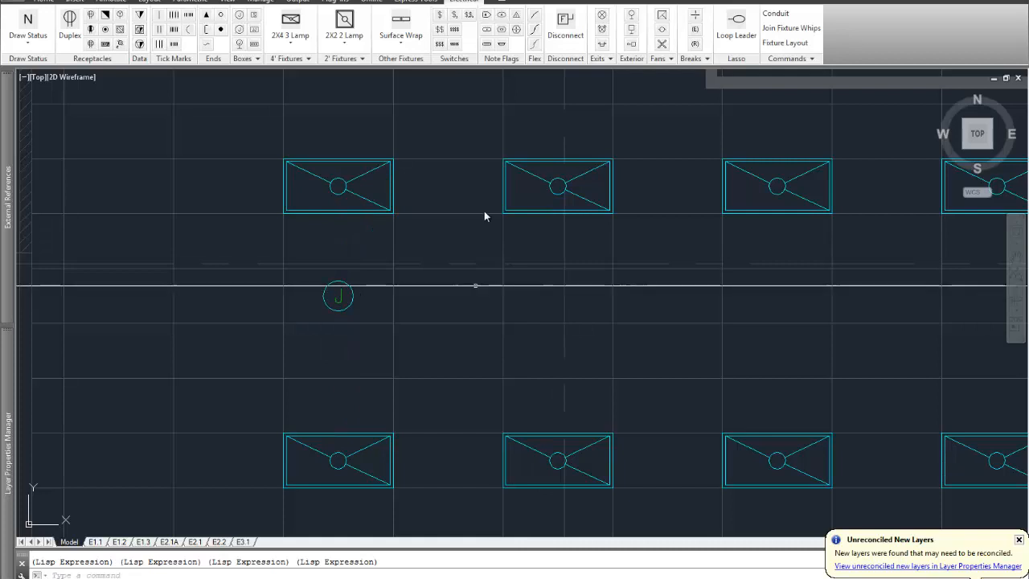
Join whips from the lower-left fixture through the junction box and upper-left fixture to the second upper-row fixture, and undo them.
left_click(779, 29)
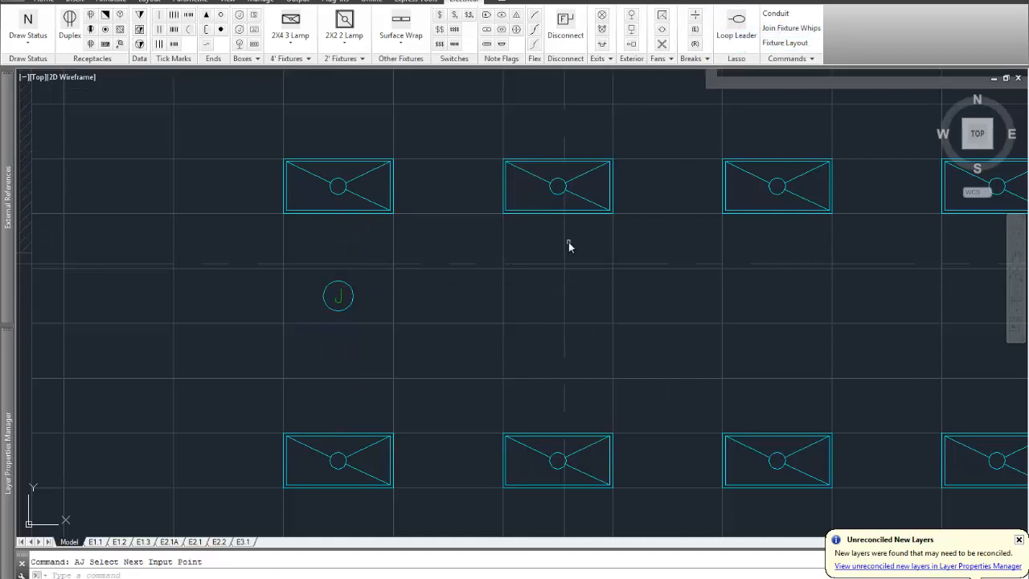
left_click(359, 439)
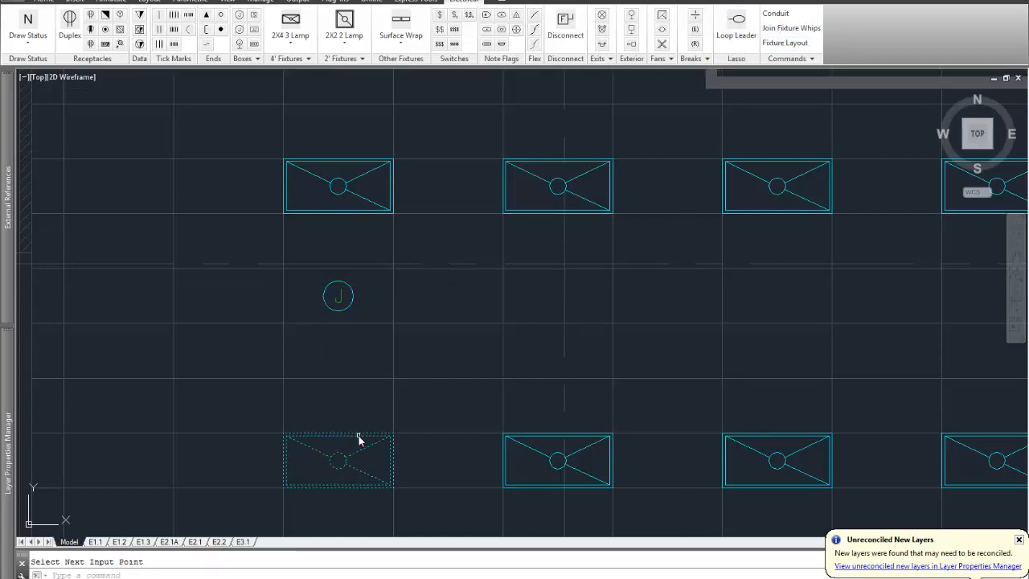
left_click(348, 312)
left_click(372, 212)
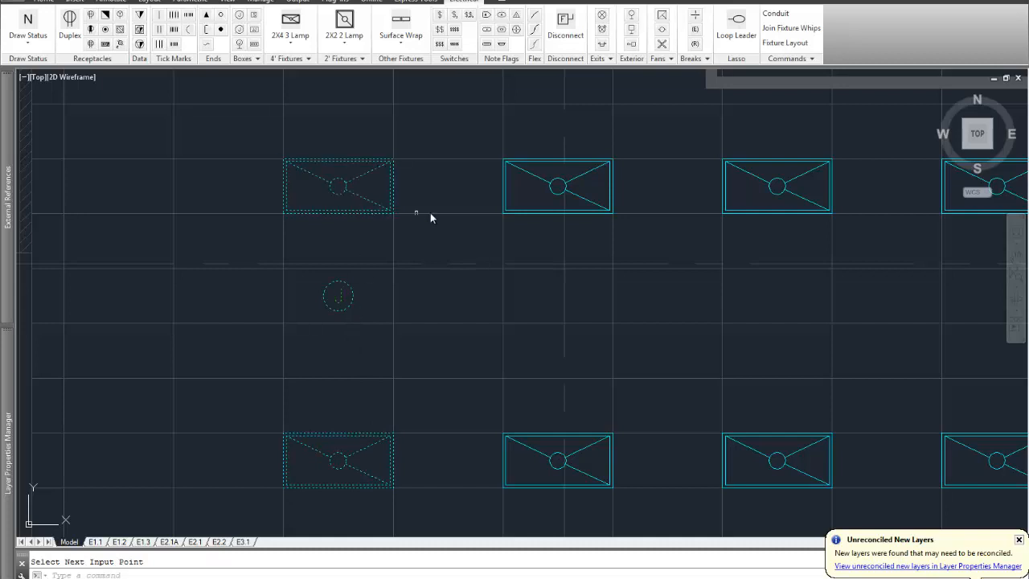
left_click(514, 212)
key("Return")
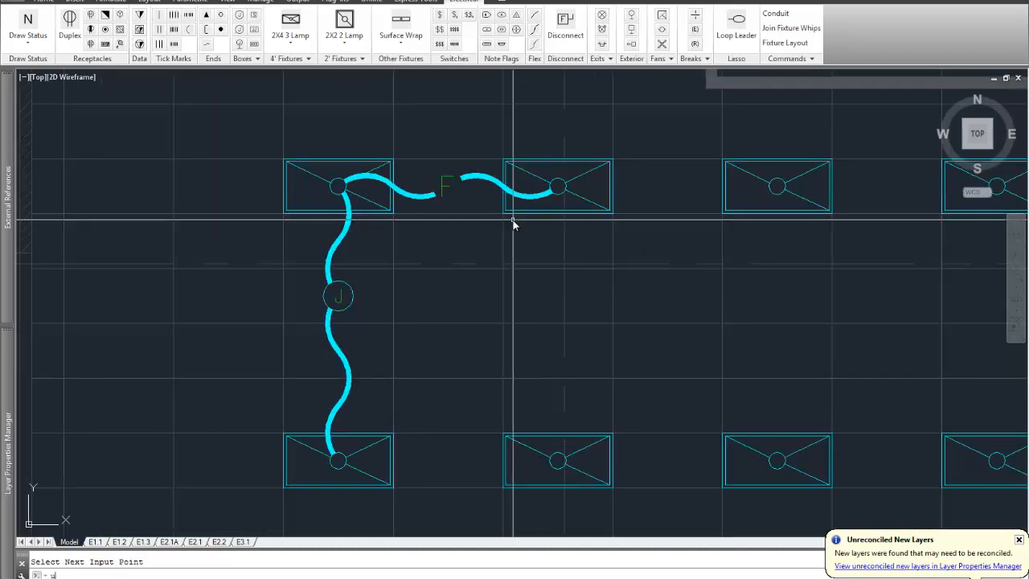
key("ctrl+z")
Join whips from the second lower-row fixture through the lower-left fixture, junction box and upper-left fixture to the second upper-row fixture, and undo them.
left_click(778, 32)
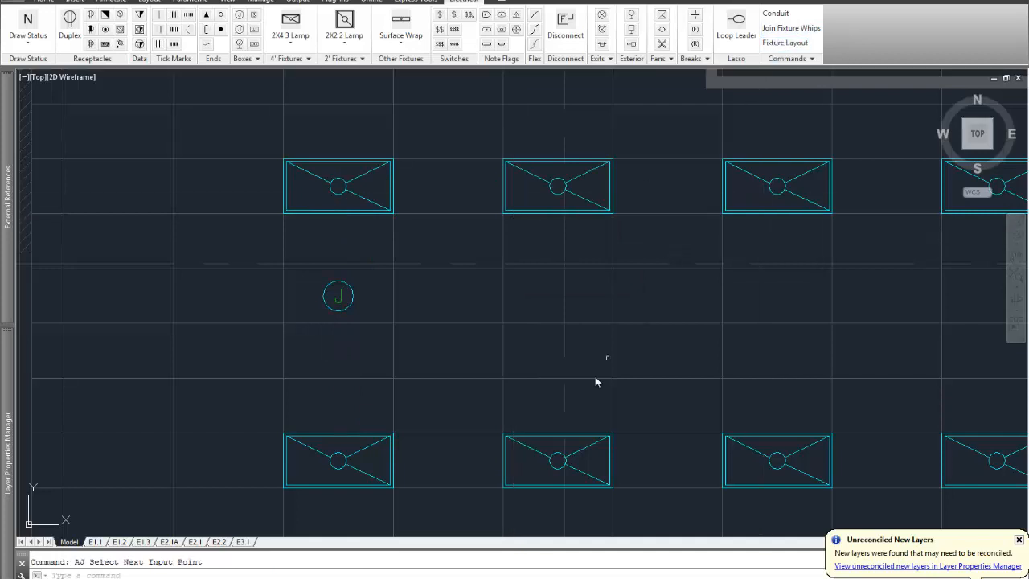
left_click(507, 436)
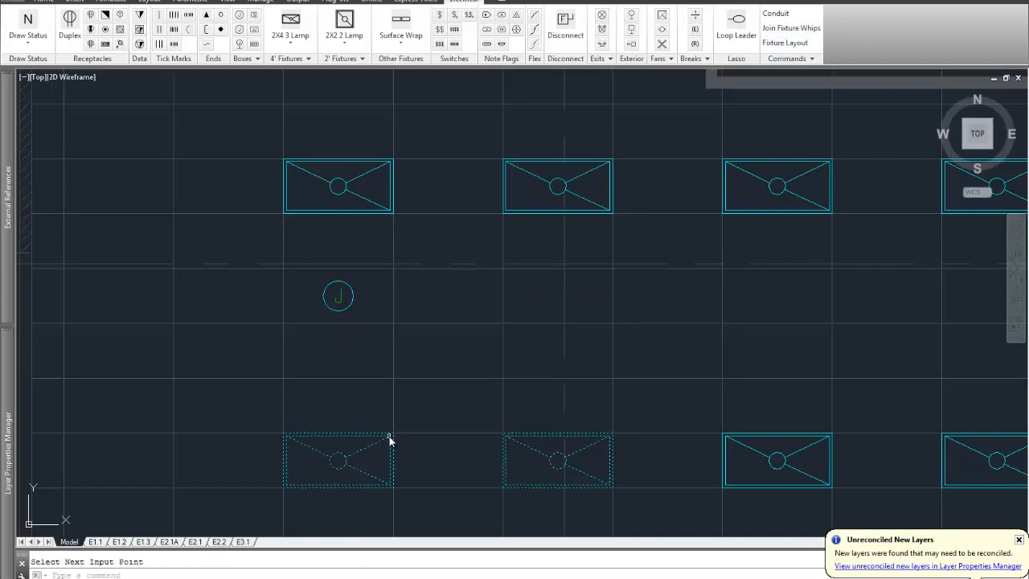
left_click(349, 301)
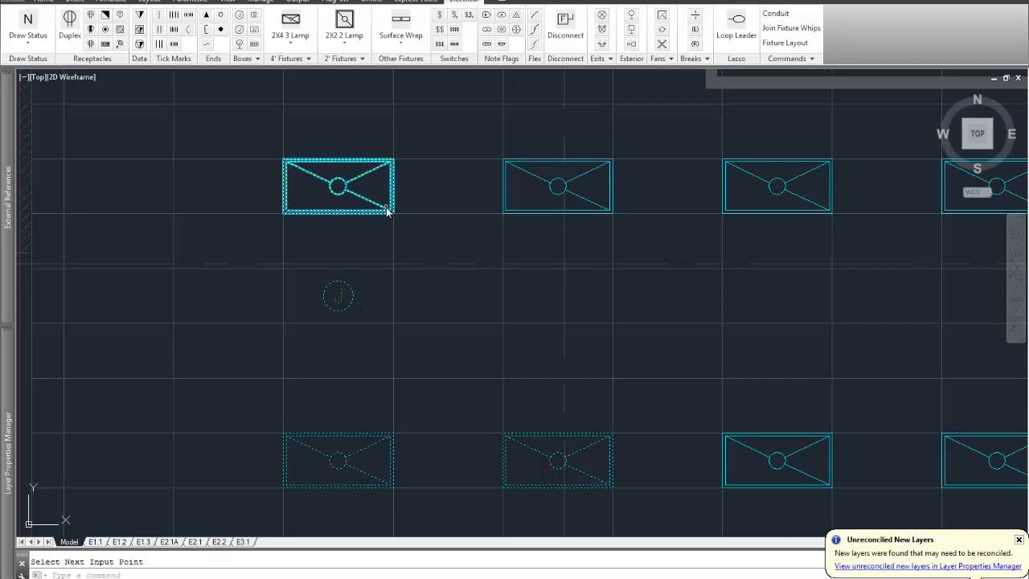
left_click(386, 207)
left_click(520, 213)
key("Return")
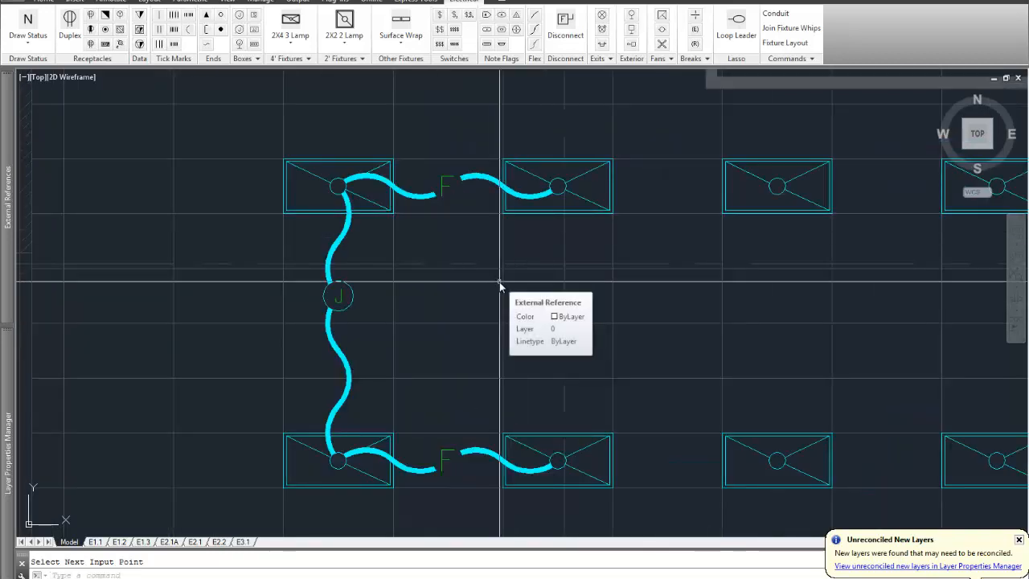
key("ctrl+z")
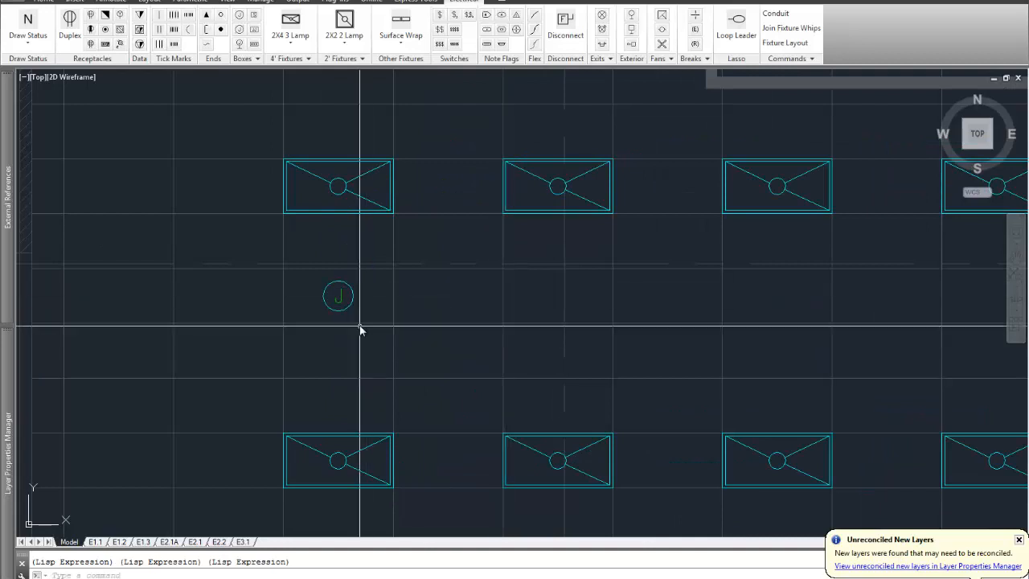
Erase the junction box between the upper-left and lower-left fixtures.
type("e")
key("Return")
left_click(351, 306)
key("Return")
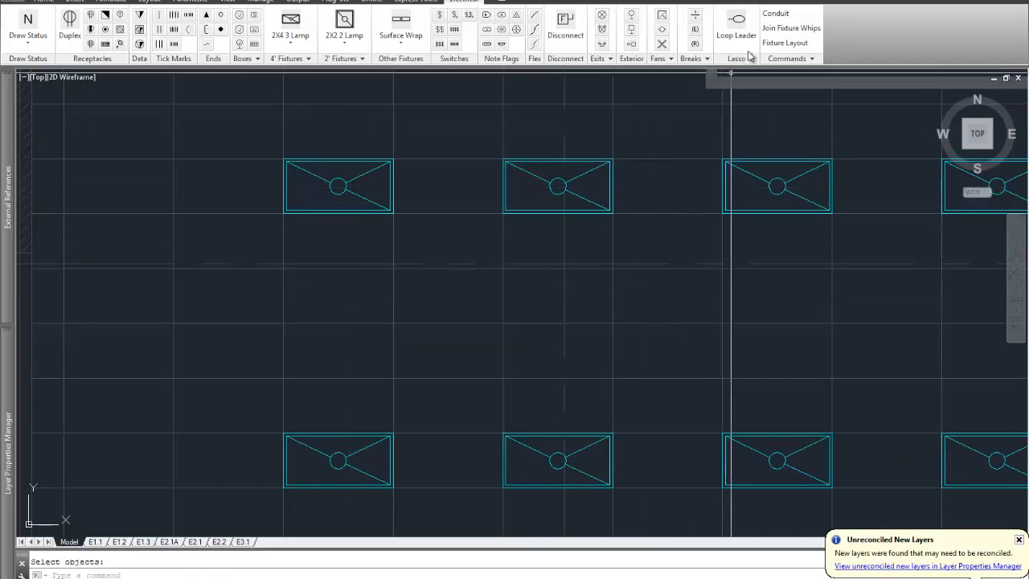
Join whips directly from the upper-left fixture to the second upper-row fixture, and undo them.
left_click(787, 31)
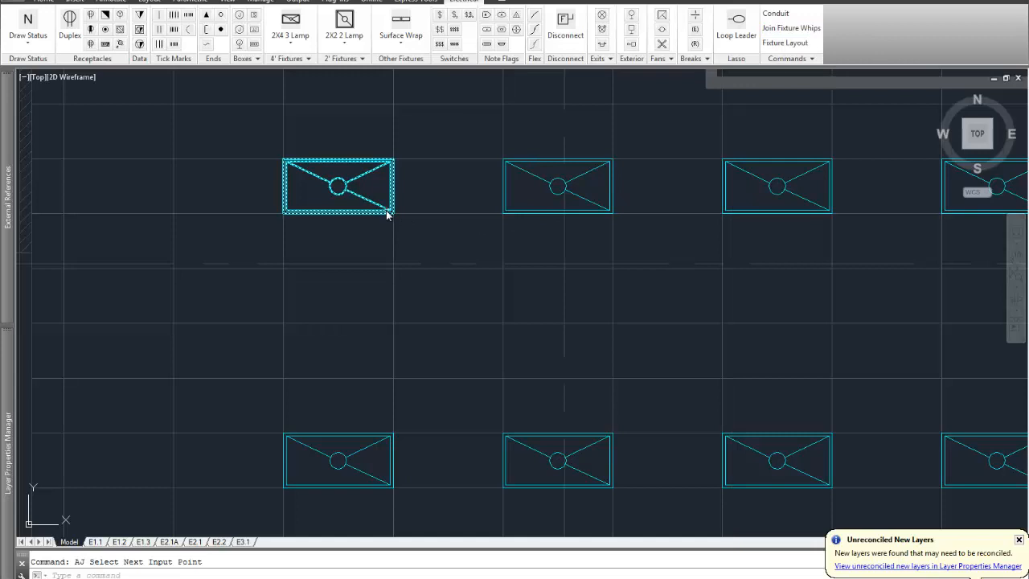
left_click(387, 214)
left_click(516, 214)
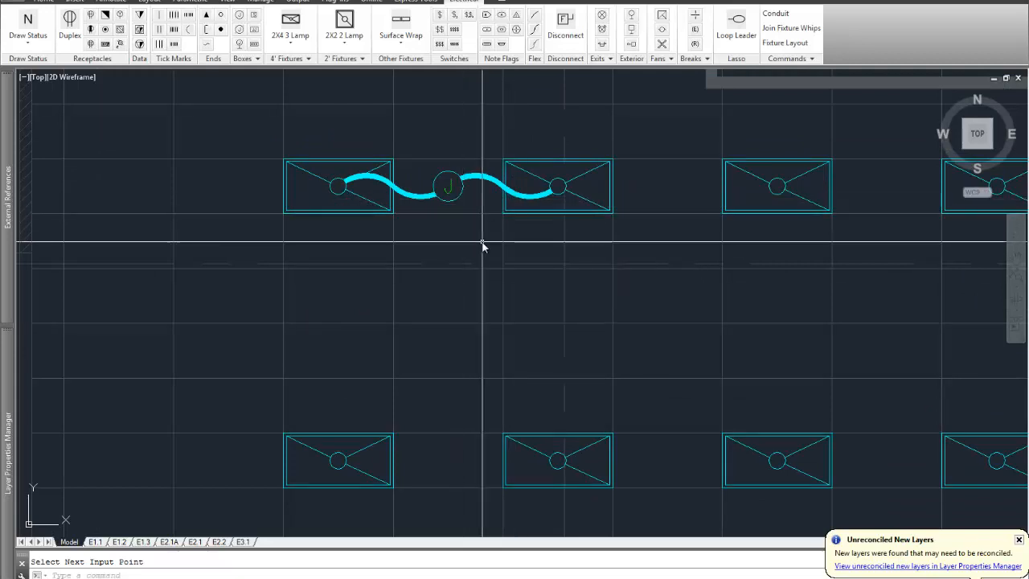
key("Escape")
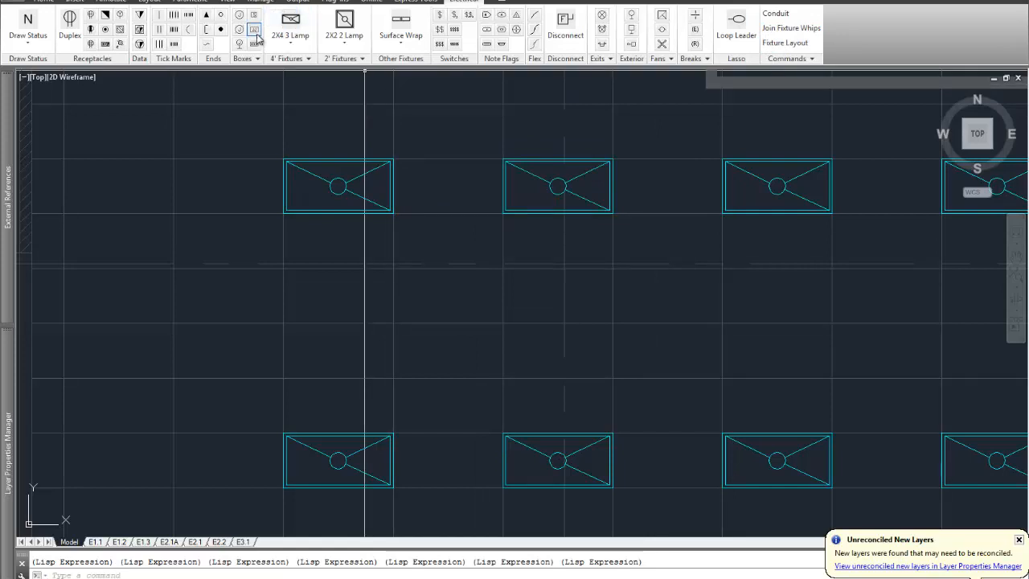
Place a junction box in the ceiling grid just below the upper-left fixture.
left_click(240, 16)
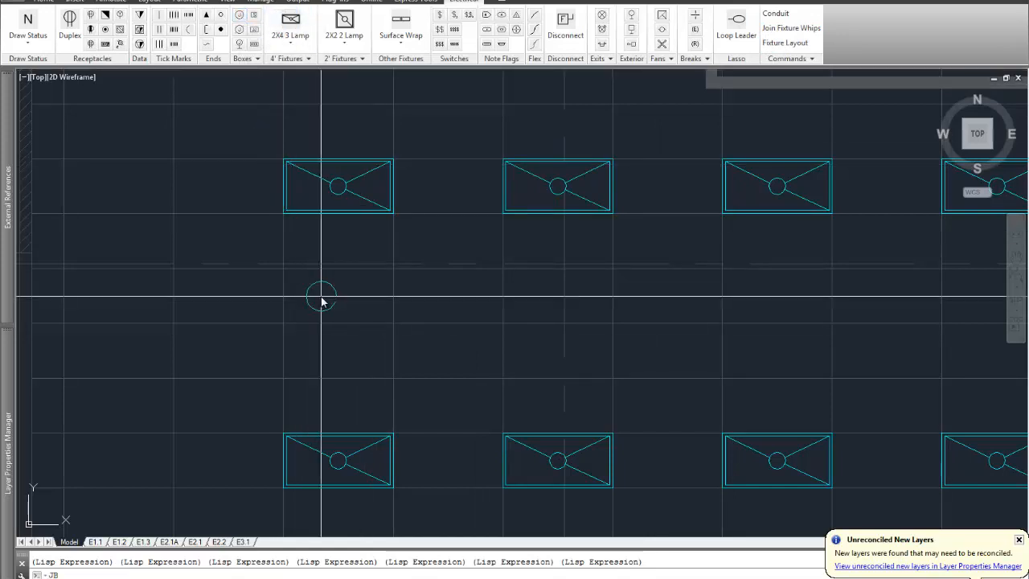
left_click(374, 305)
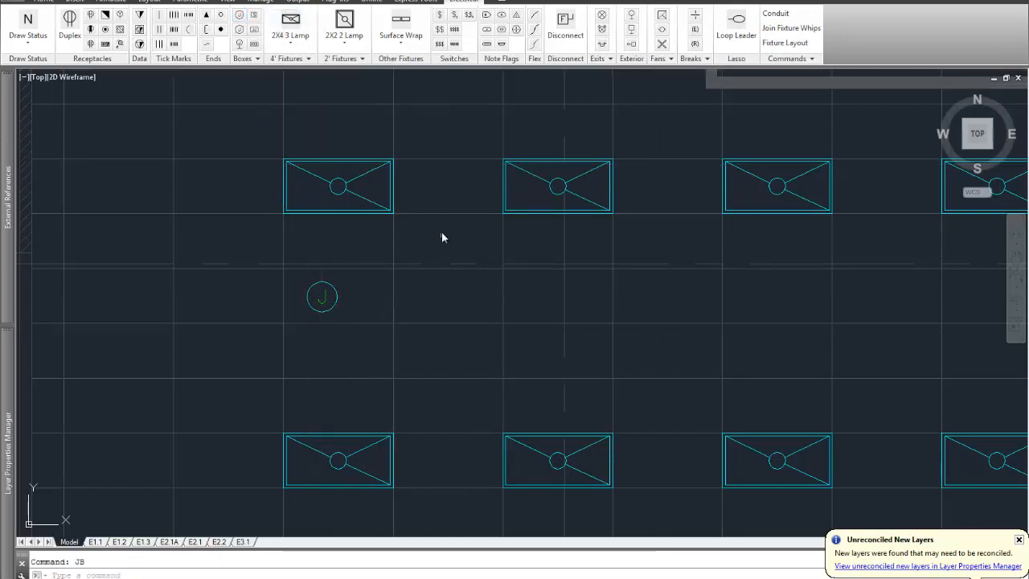
left_click(791, 27)
left_click(377, 213)
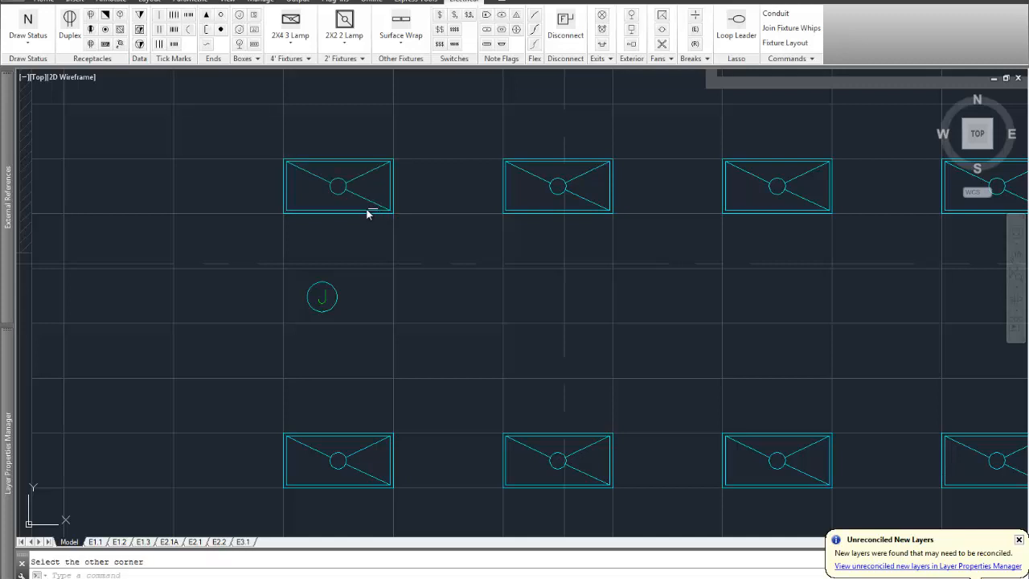
left_click(389, 230)
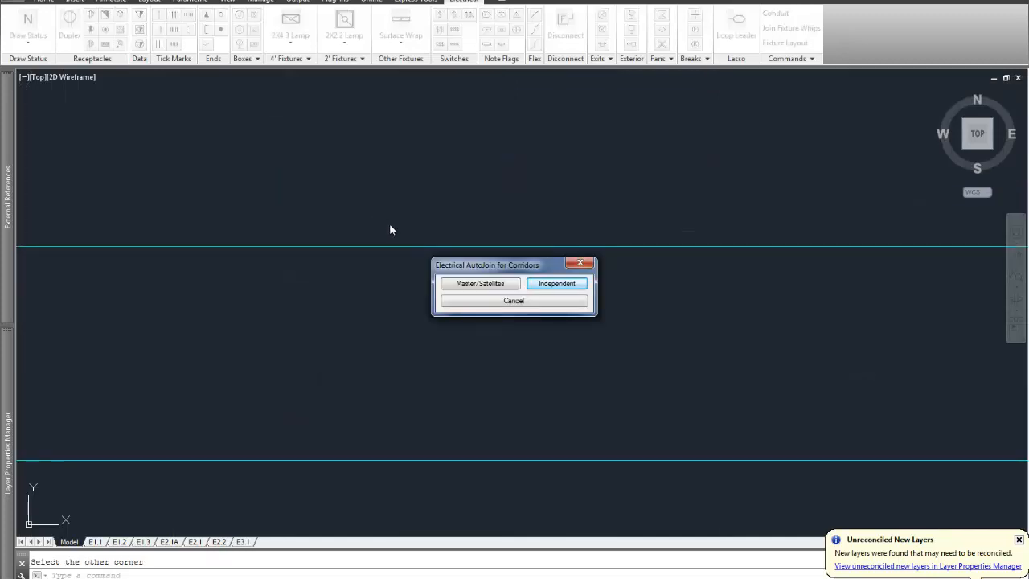
left_click(513, 301)
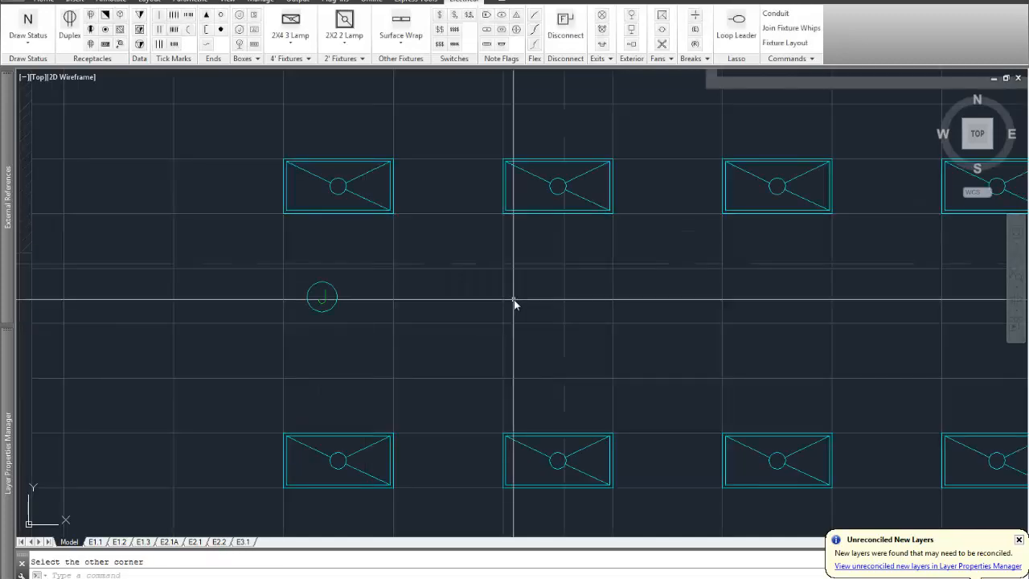
Join a whip from the upper-left fixture to the junction box below it.
left_click(789, 28)
left_click(362, 200)
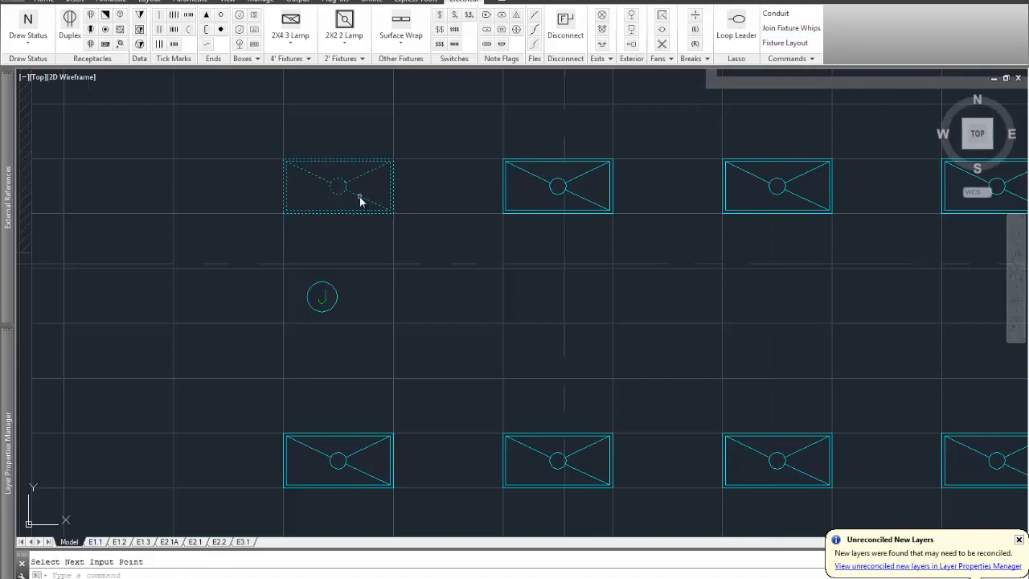
left_click(324, 289)
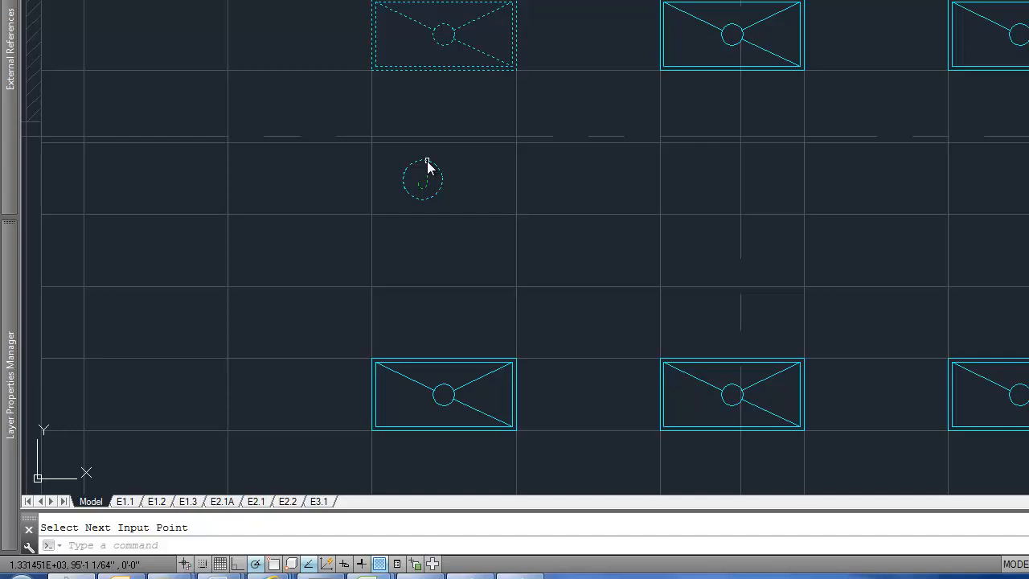
left_click(427, 164)
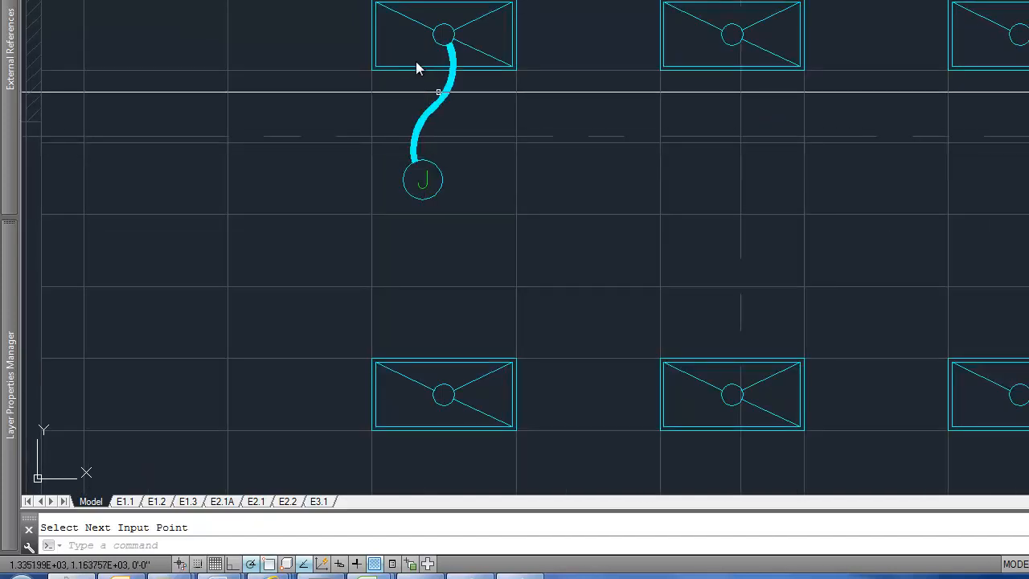
Erase the junction box below the upper-left fixture together with its whip.
type("e")
key("Return")
left_click(446, 177)
left_click(402, 152)
key("Return")
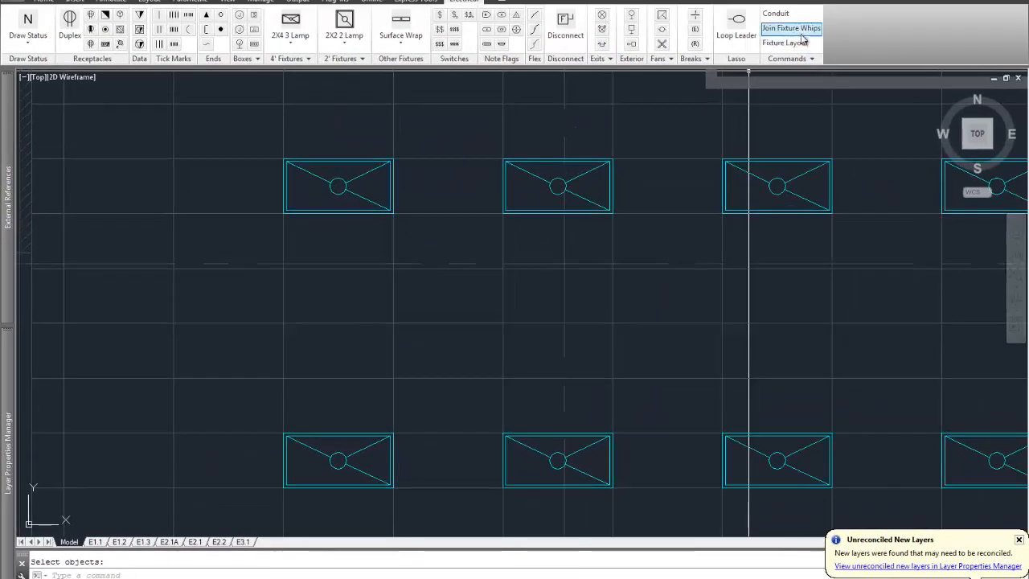
Join a whip from the upper-left fixture to an empty grid point below it, and undo it.
left_click(792, 28)
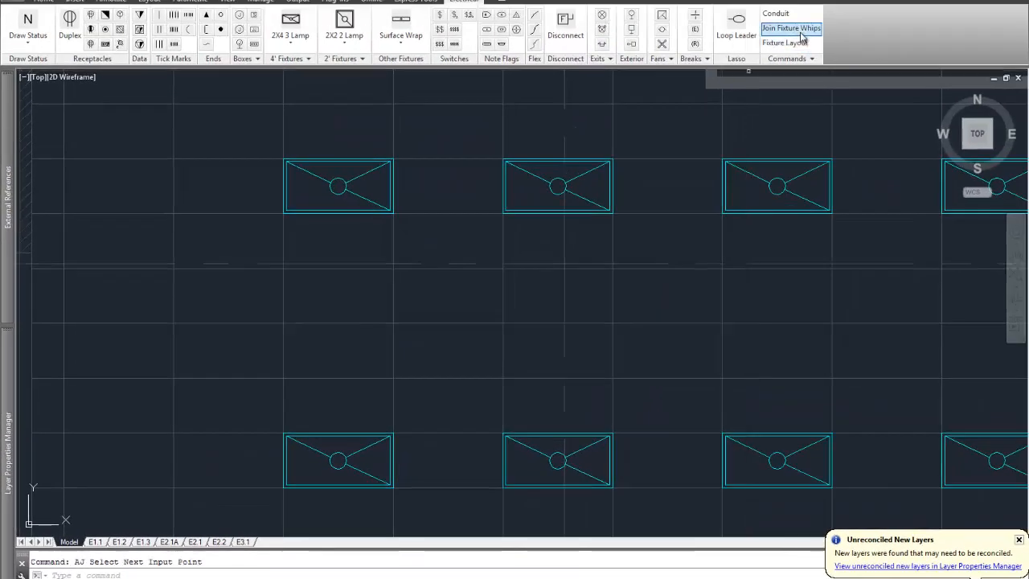
left_click(385, 213)
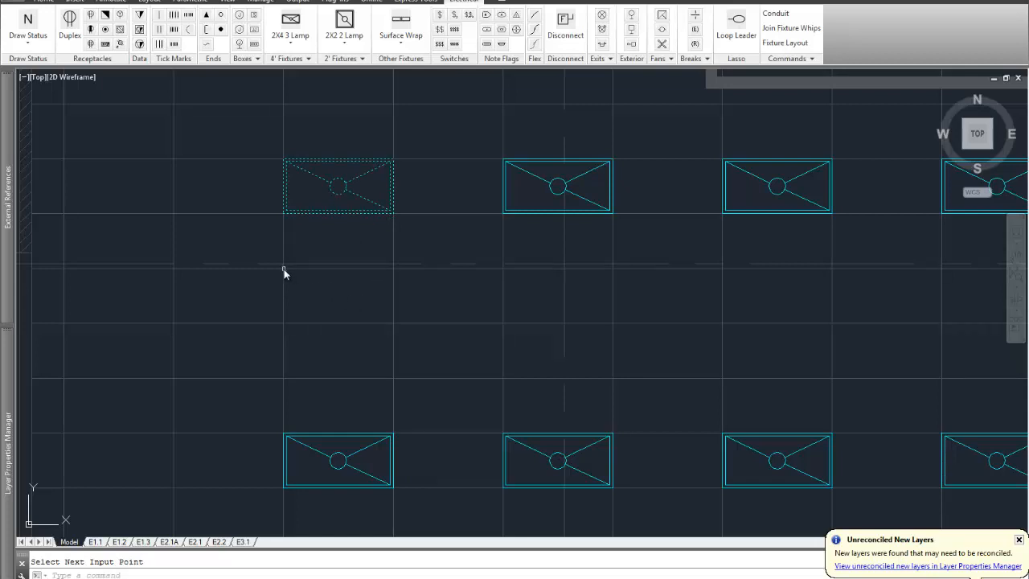
left_click(407, 298)
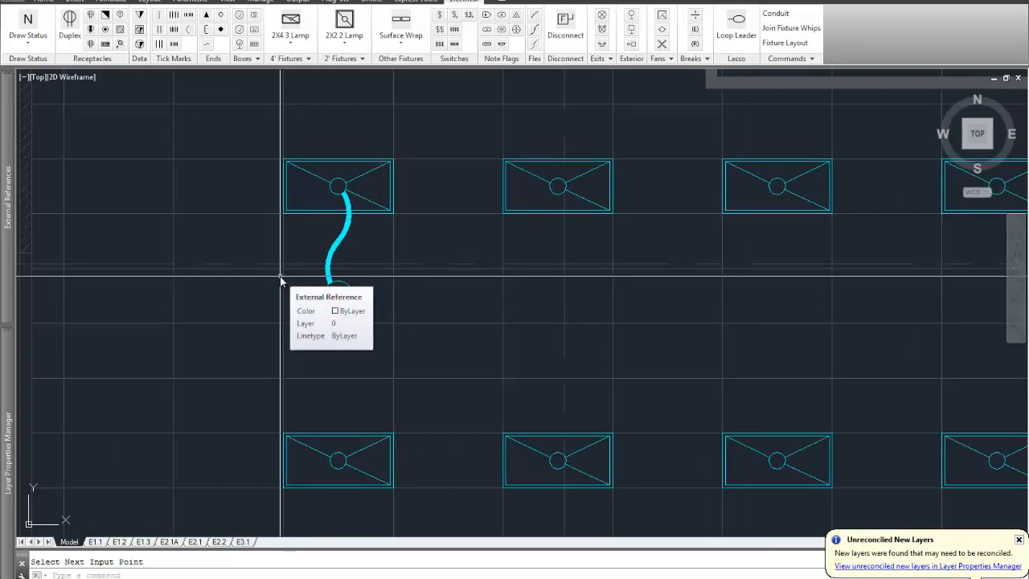
key("Escape")
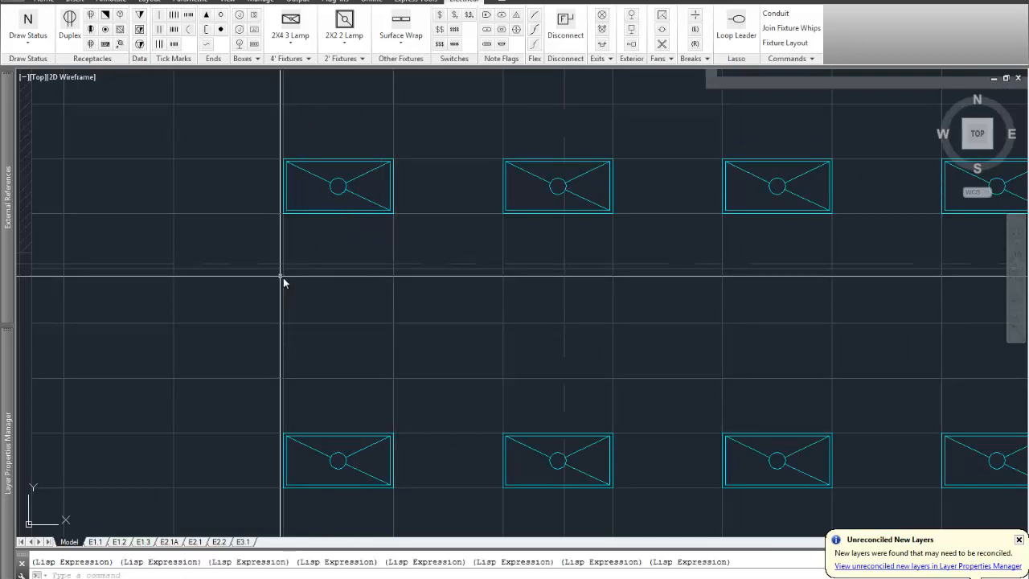
Join whips from an empty grid point below the upper-left fixture through that fixture to the second upper-row fixture, and undo them.
left_click(779, 31)
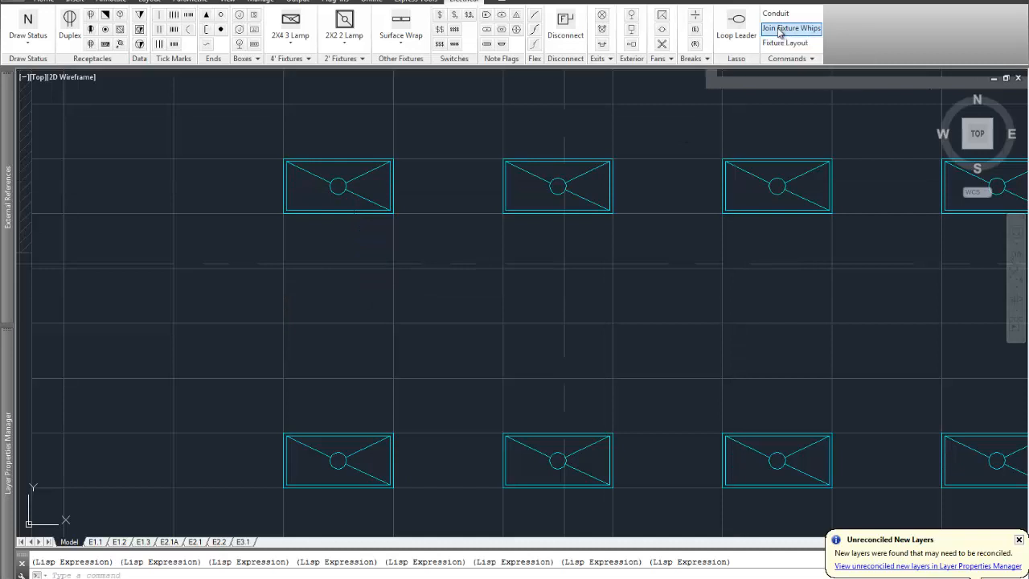
left_click(393, 323)
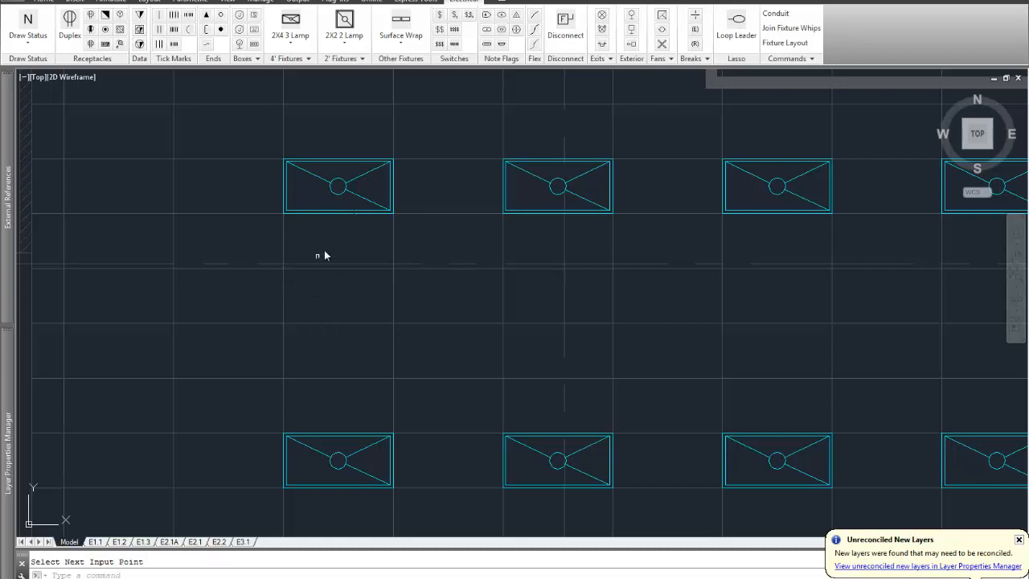
left_click(348, 214)
left_click(515, 214)
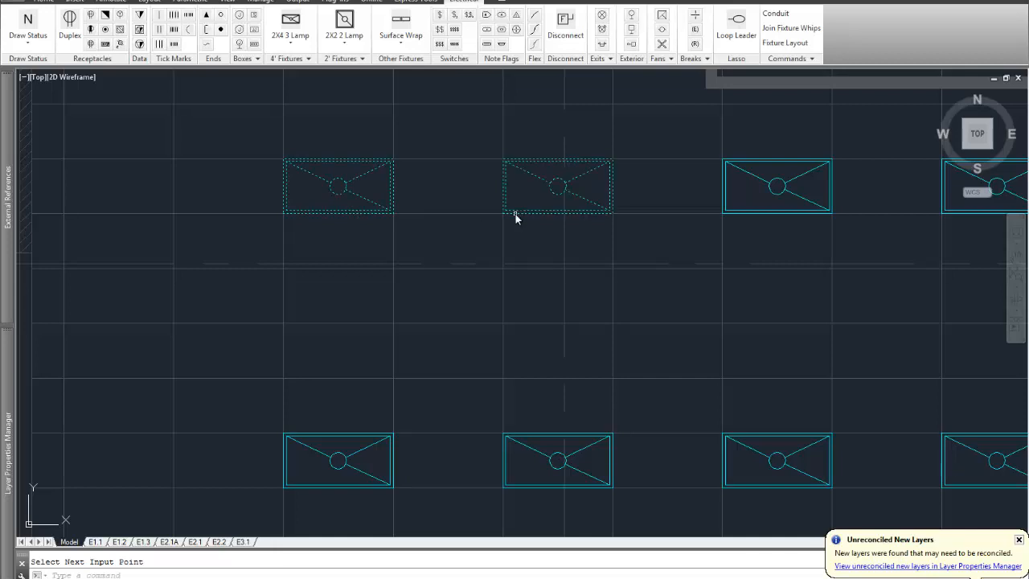
key("Return")
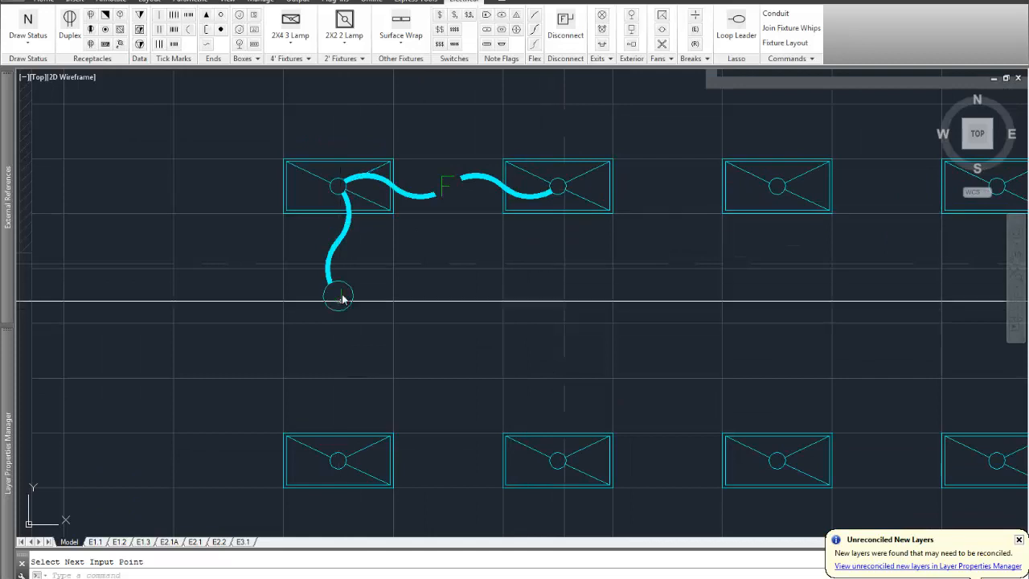
mouse_move(333, 310)
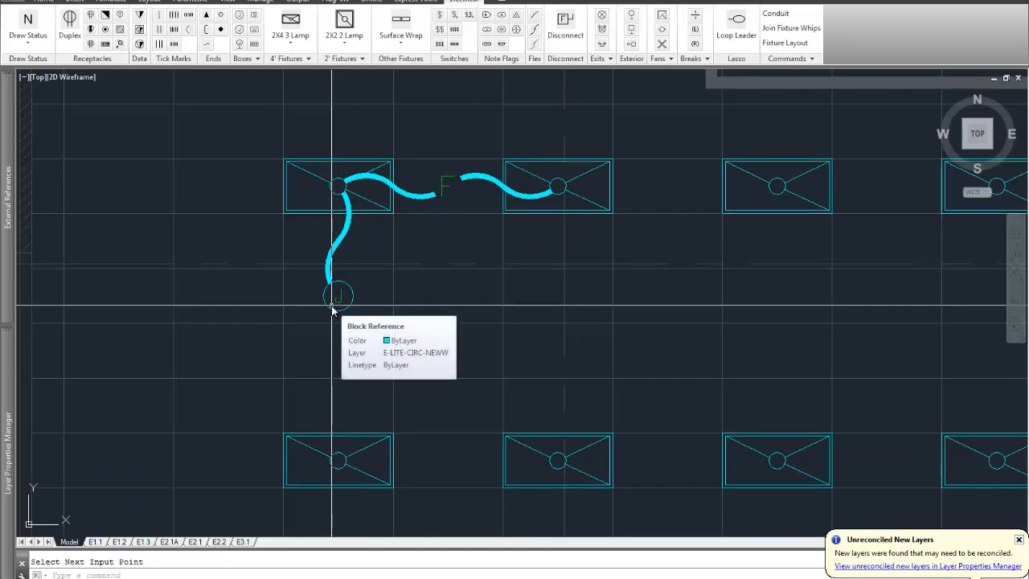
type("u")
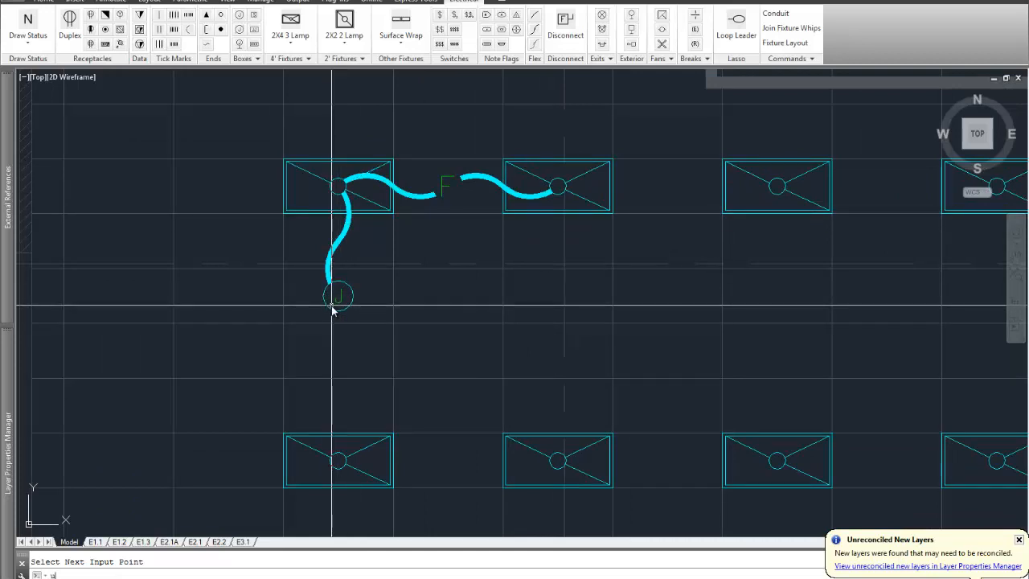
key("Return")
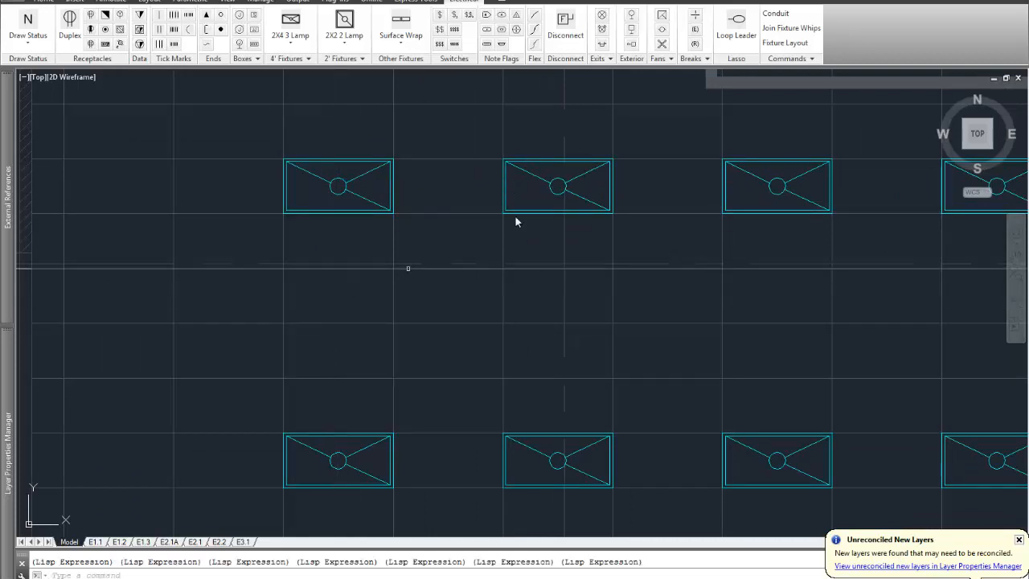
Join whips from the second lower-row fixture through the lower-left and upper-left fixtures to the second upper-row fixture, and undo them.
left_click(791, 27)
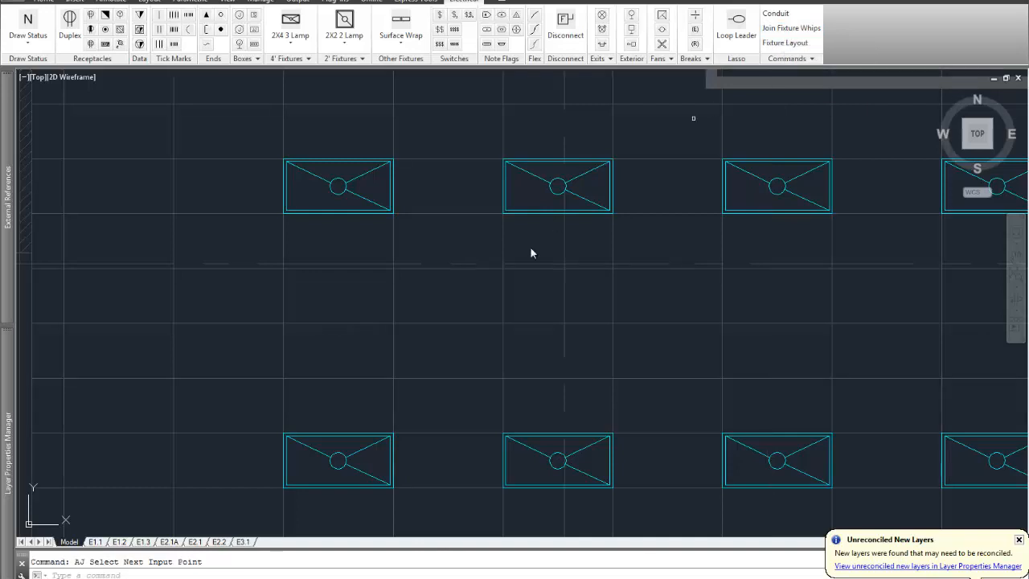
left_click(508, 439)
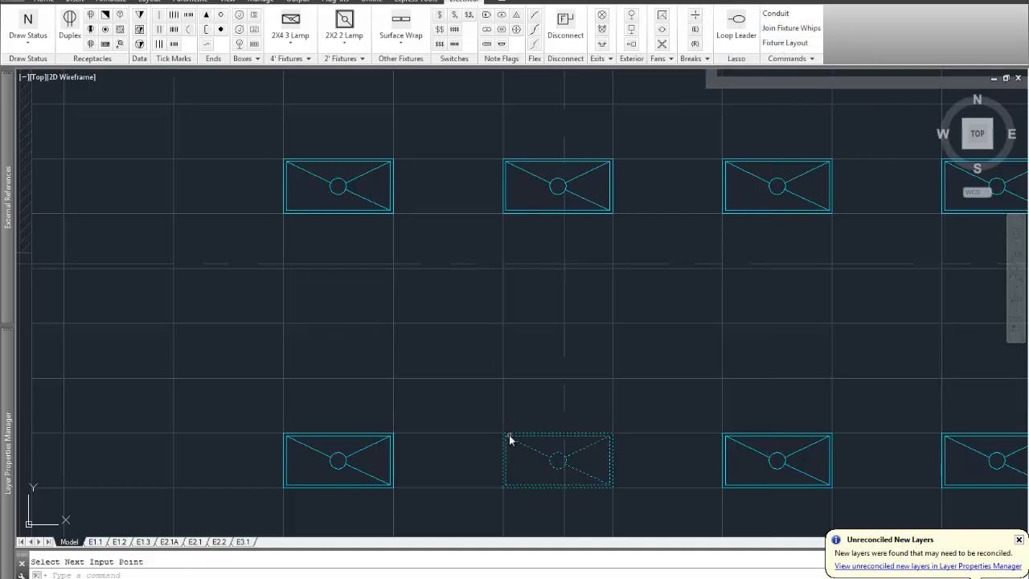
left_click(390, 443)
left_click(386, 213)
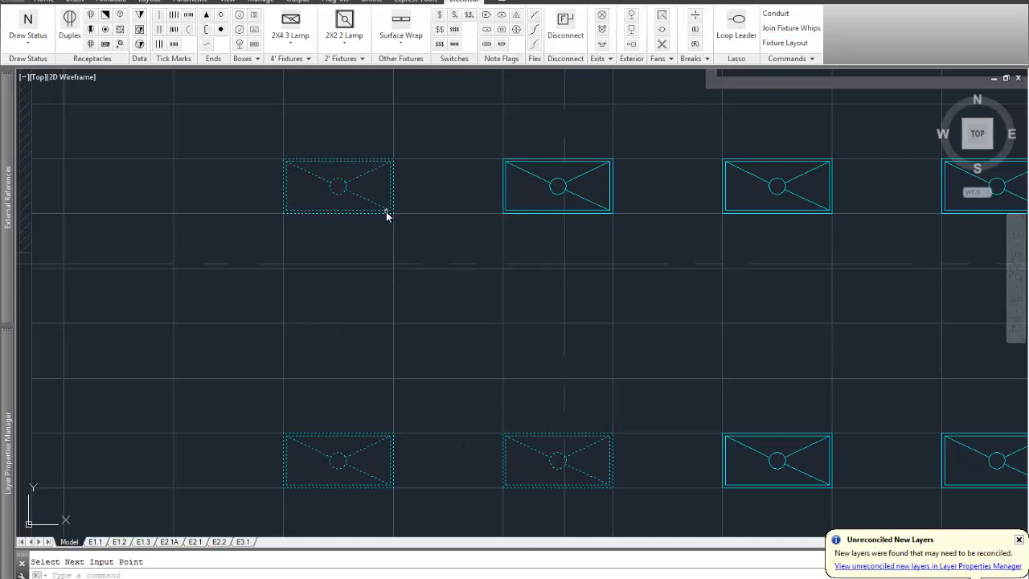
left_click(516, 216)
key("Return")
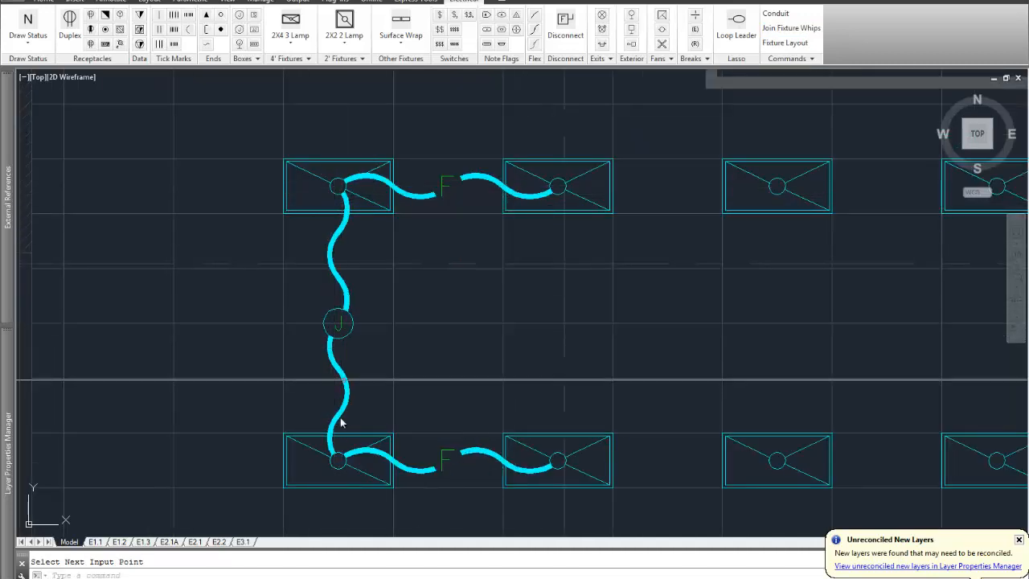
mouse_move(340, 410)
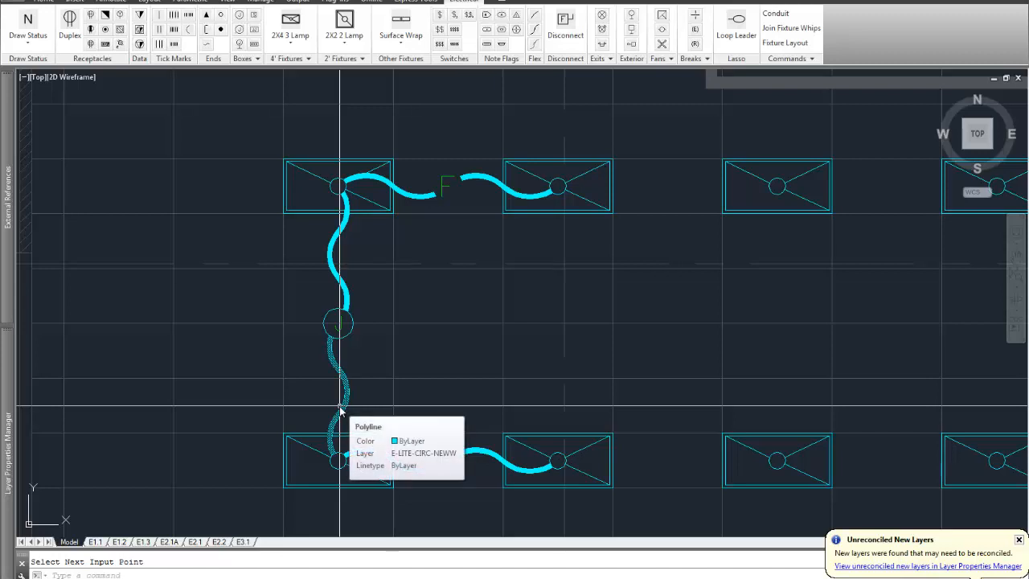
key("Escape")
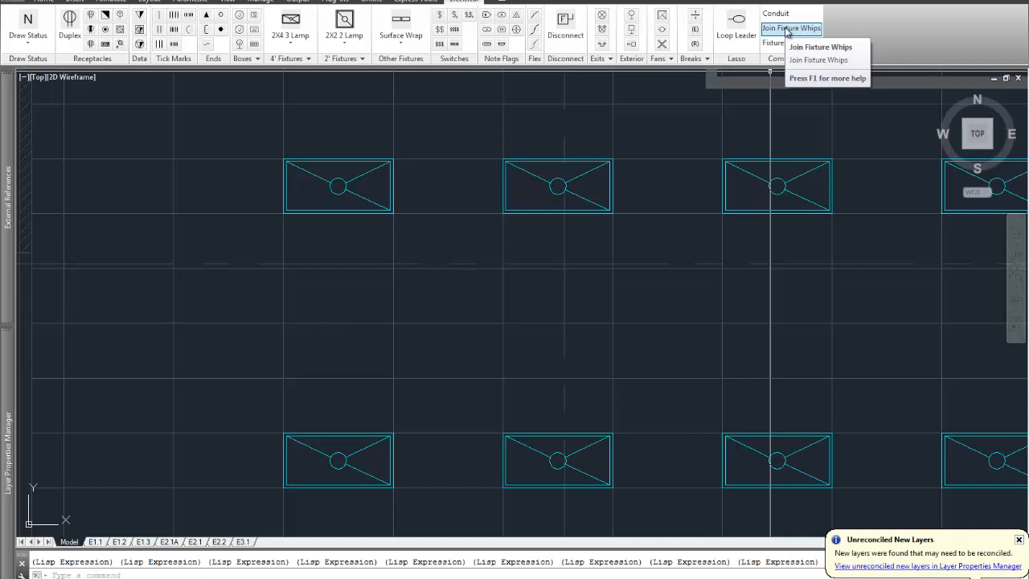
Join whips from the second upper-row fixture through the upper-left fixture and an empty grid point left of the fixtures to the lower-left fixture.
left_click(787, 29)
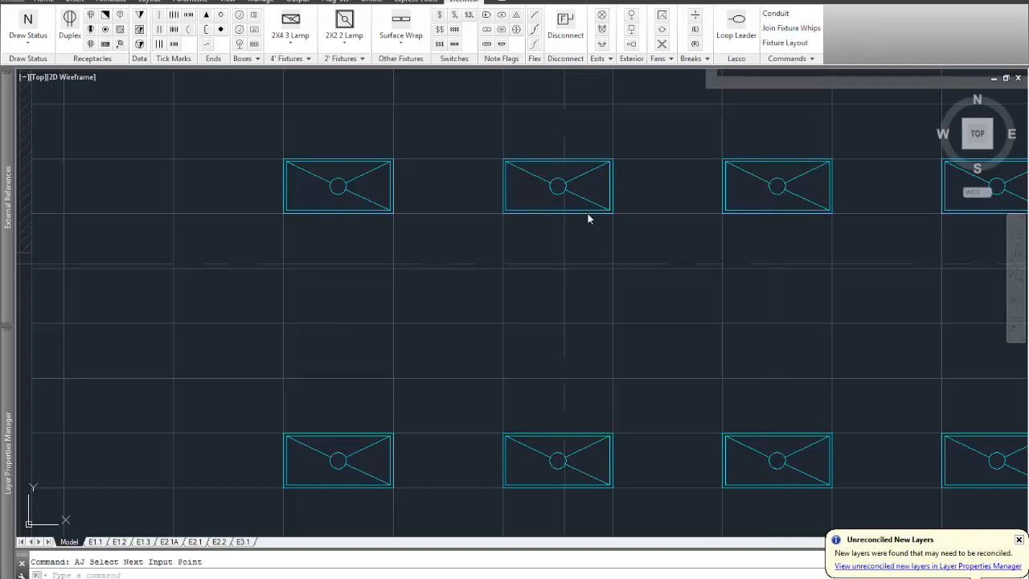
left_click(507, 211)
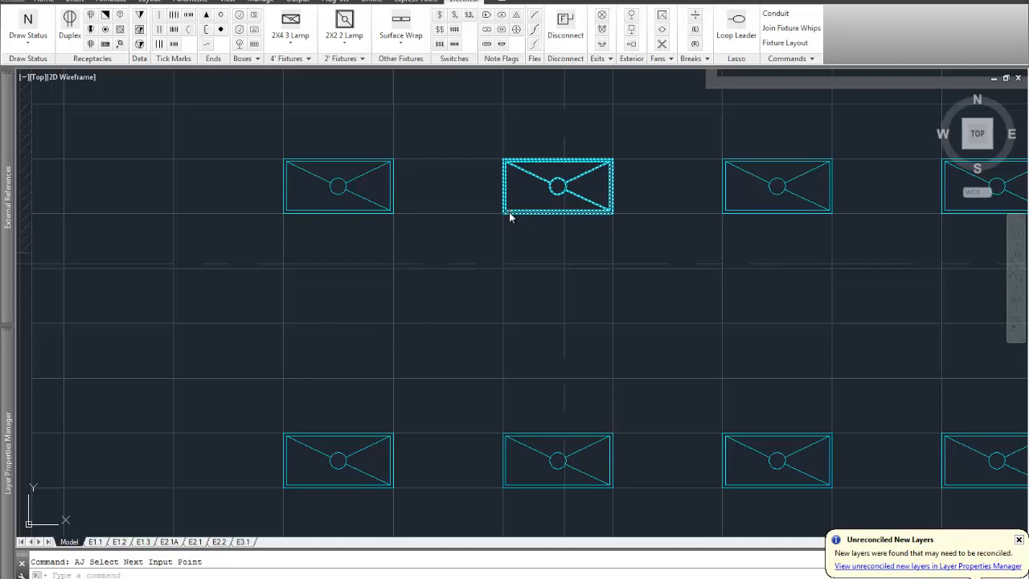
left_click(386, 212)
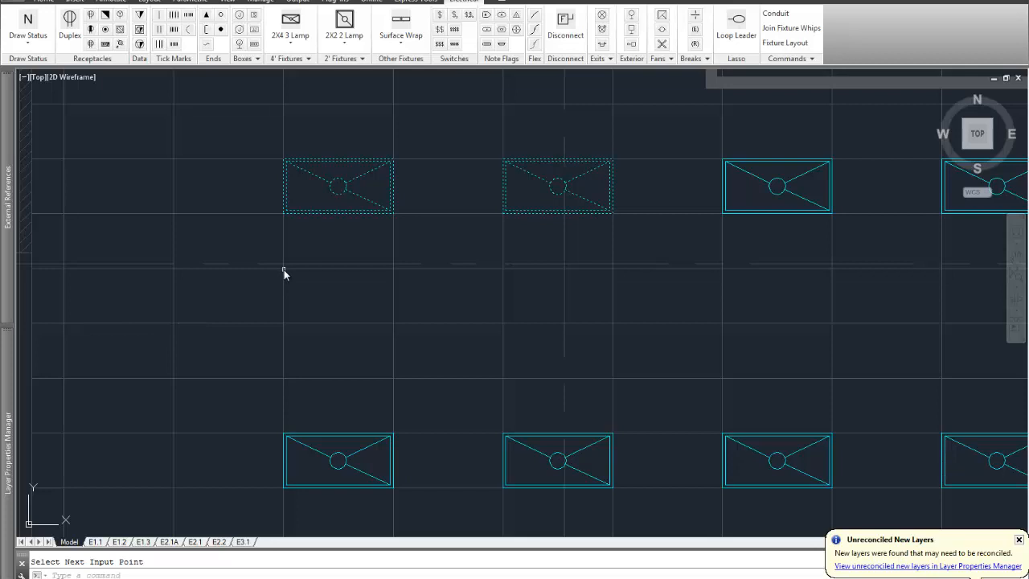
left_click(289, 436)
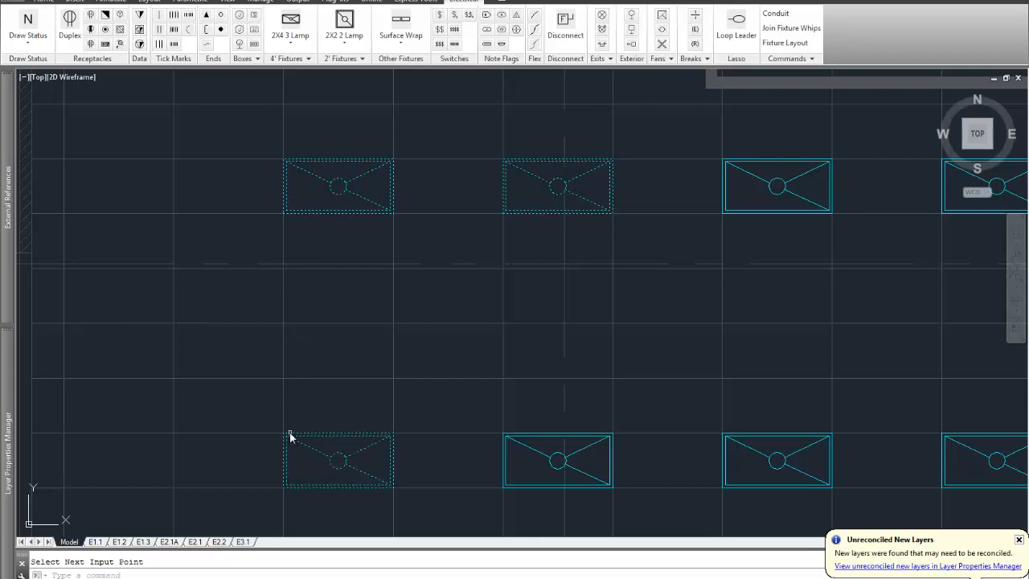
key("Return")
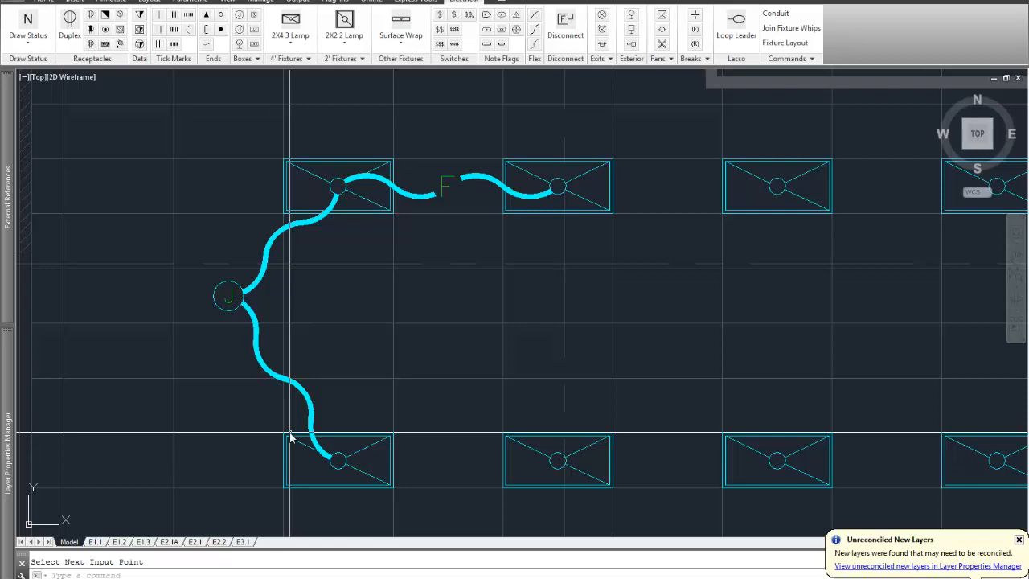
Undo the last whips and join new whips from the second upper-row fixture through the upper-left fixture to the lower-left fixture.
key("ctrl+z")
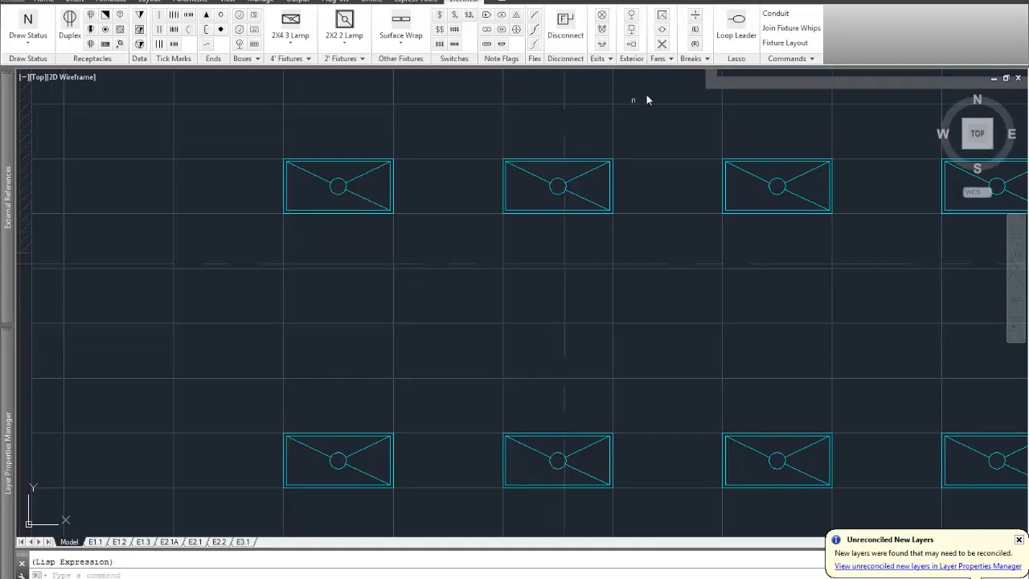
left_click(783, 28)
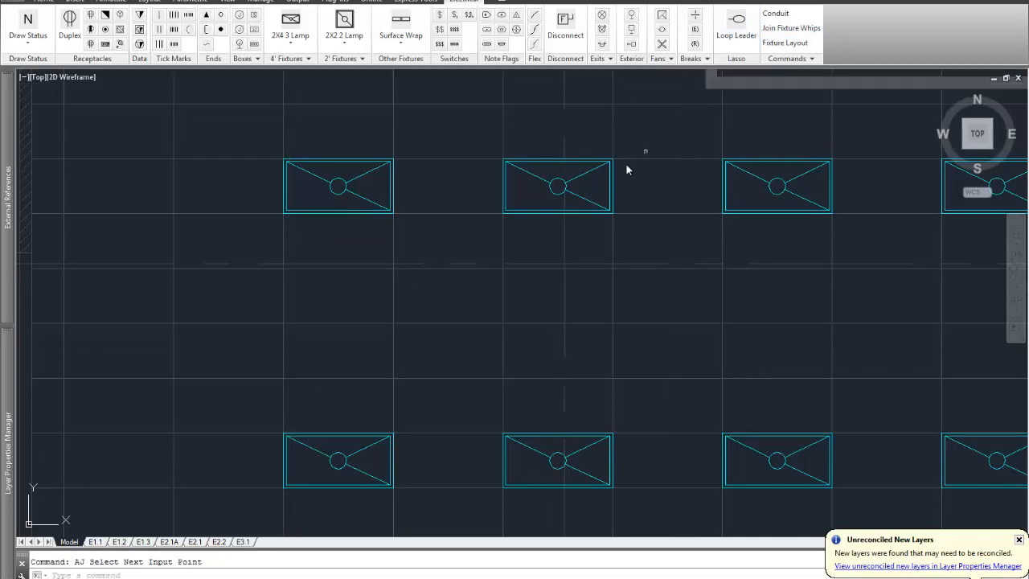
left_click(582, 199)
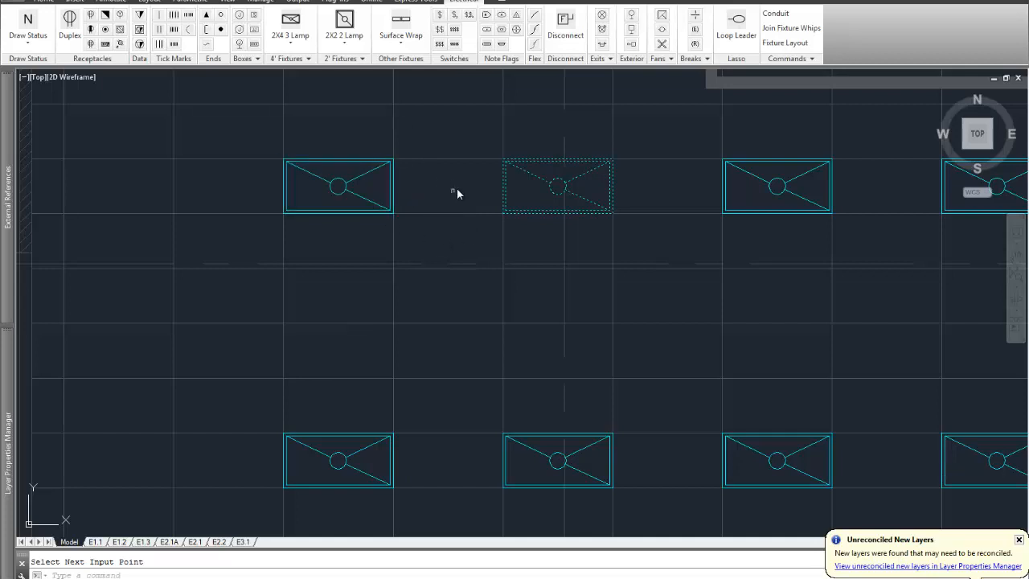
left_click(386, 212)
left_click(376, 438)
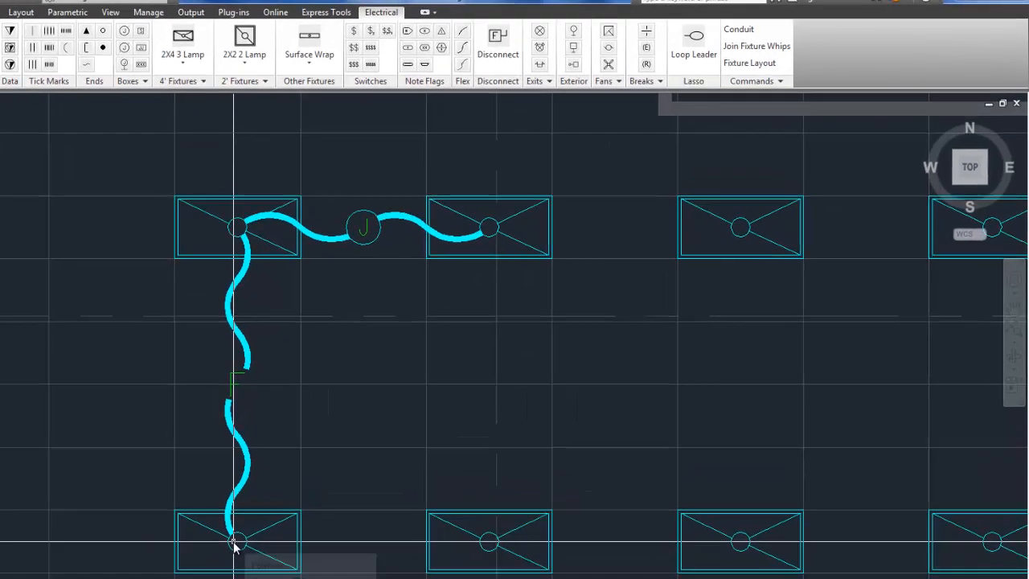
Erase the whips and the junction box connecting the upper-left fixture with its two neighbouring fixtures.
left_click(235, 429)
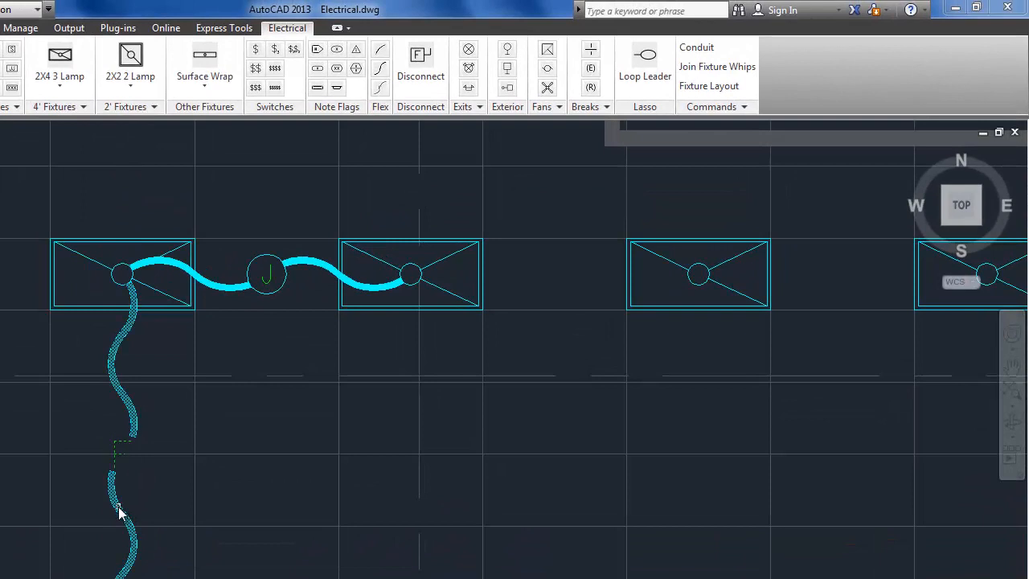
left_click(182, 273)
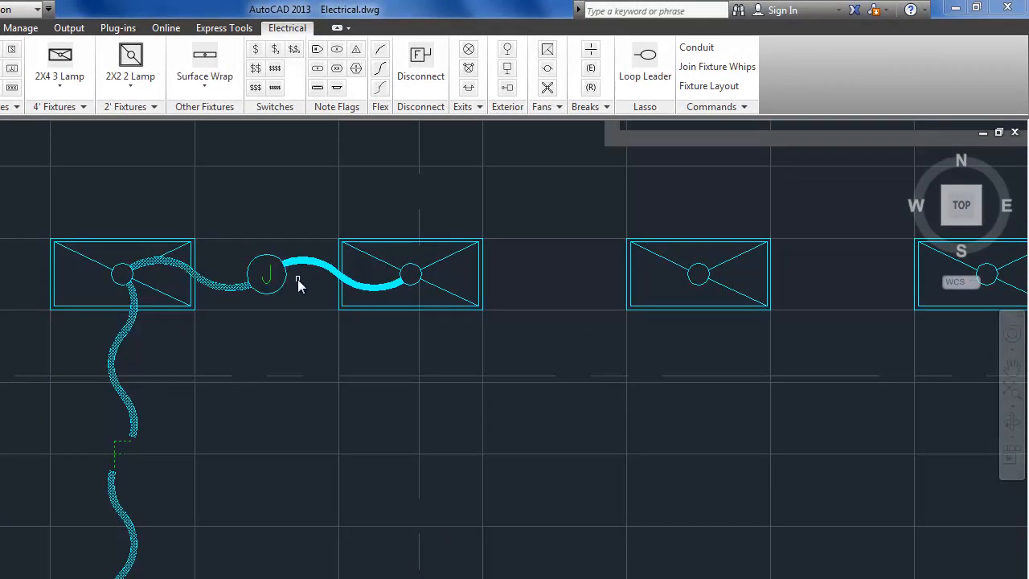
left_click(271, 267)
key("Delete")
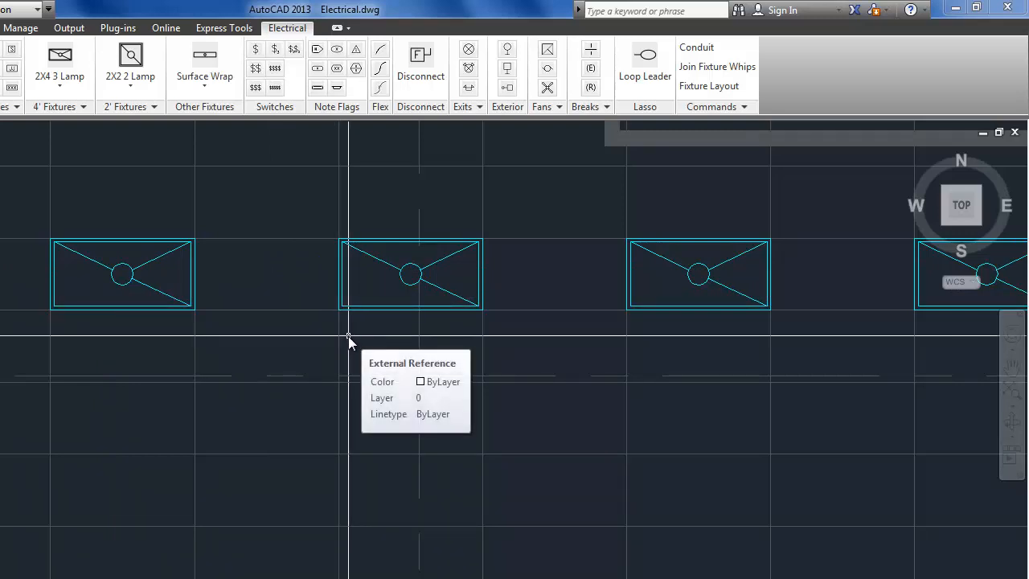
Window-select the first two upper-row fixtures, auto-join them with whips as Independent, and undo the result.
middle_click_drag(356, 340, 129, 407)
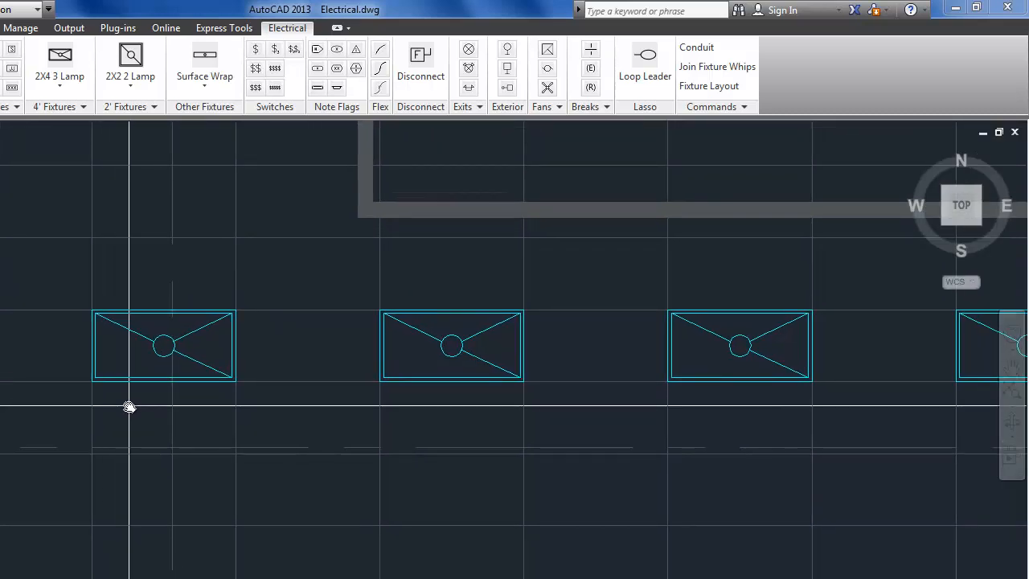
left_click(698, 70)
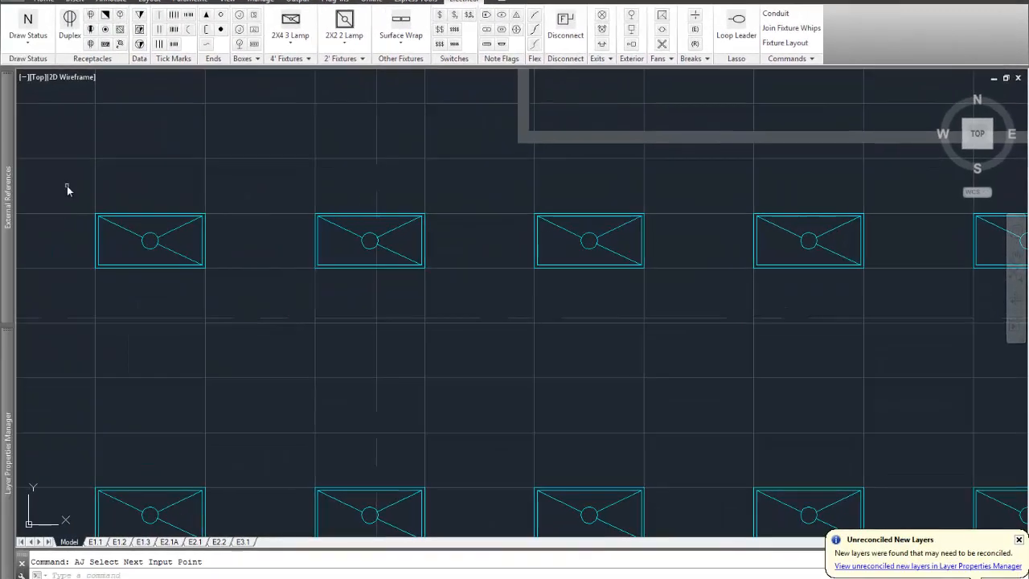
left_click(68, 185)
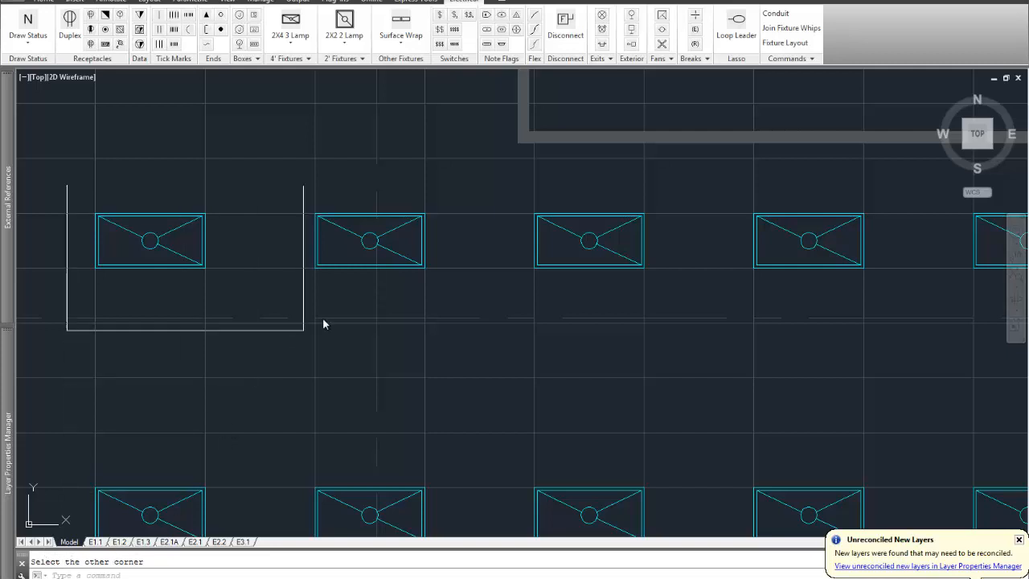
left_click(454, 290)
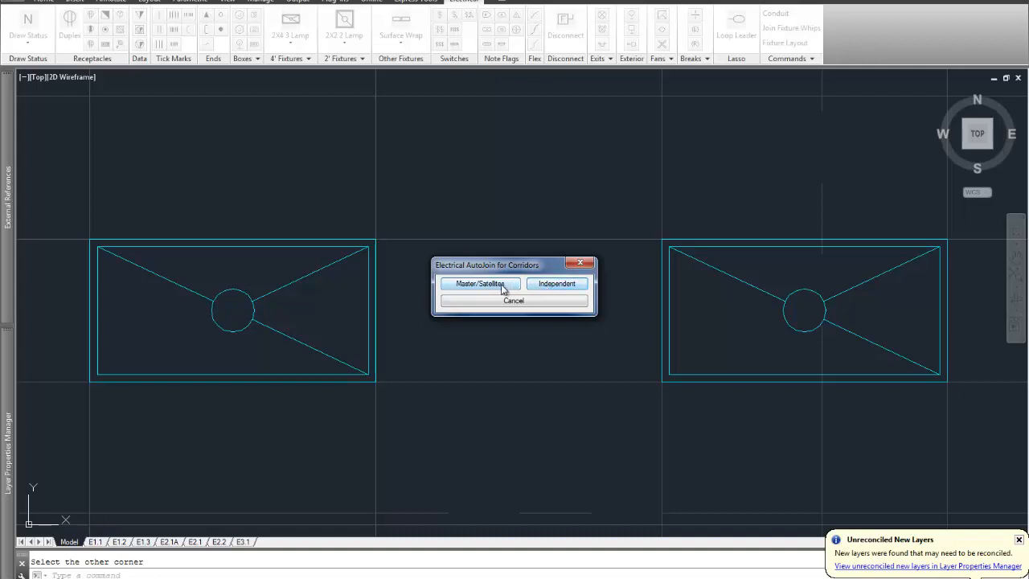
left_click(557, 283)
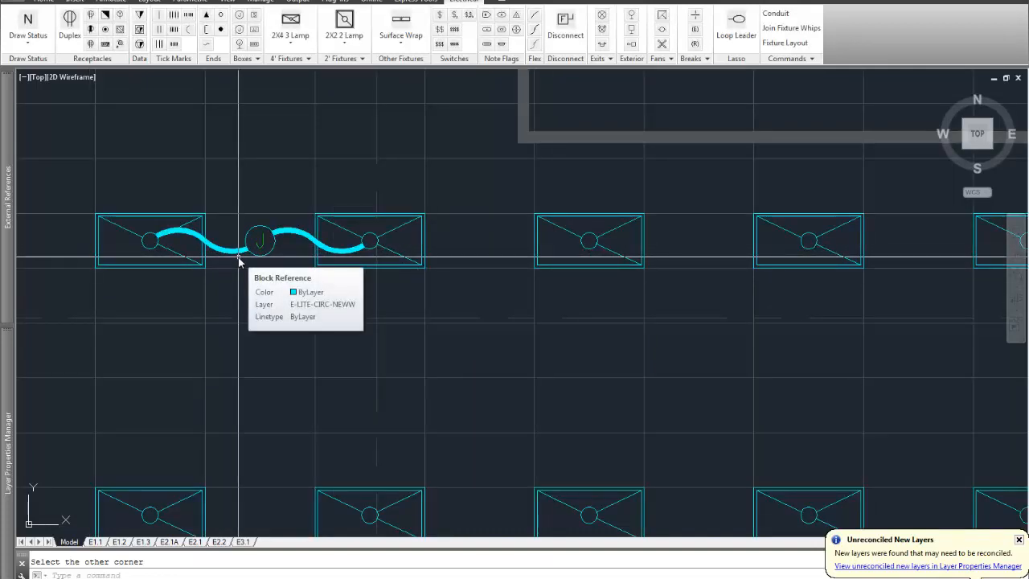
type("u")
key("Return")
Window-select the first four upper-row fixtures, auto-join them with whips as Independent, and undo the result.
left_click(791, 27)
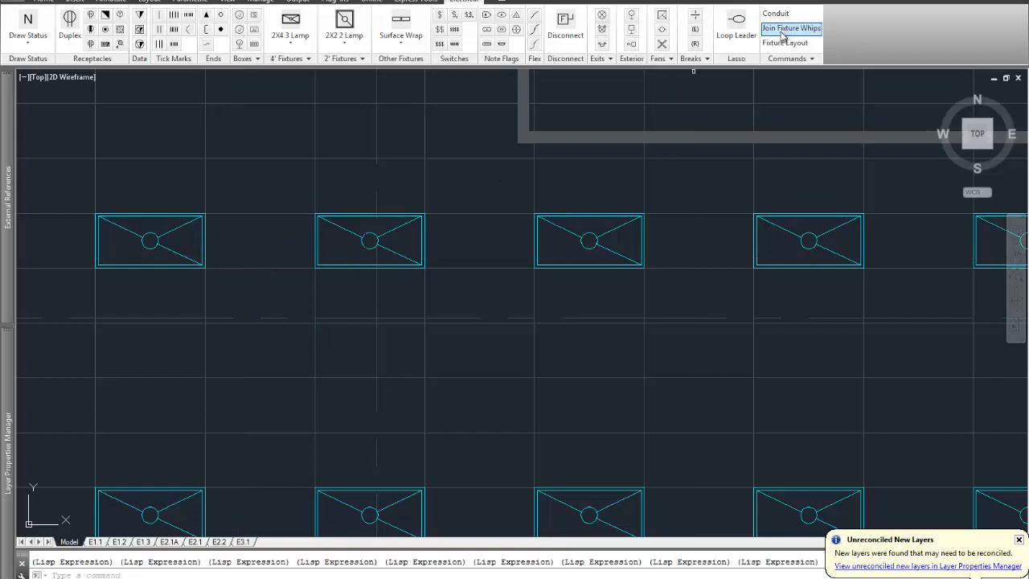
left_click(79, 188)
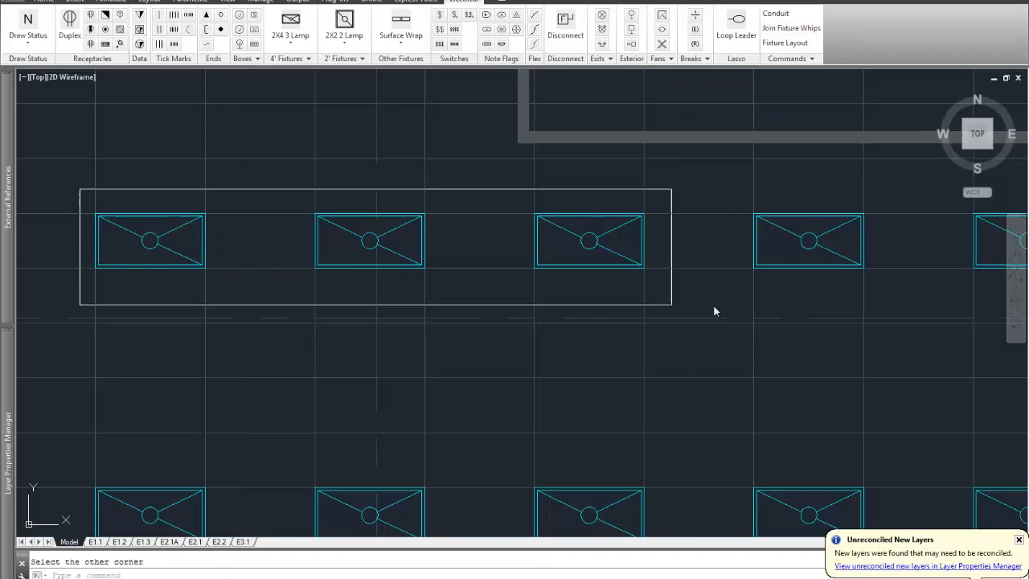
left_click(881, 311)
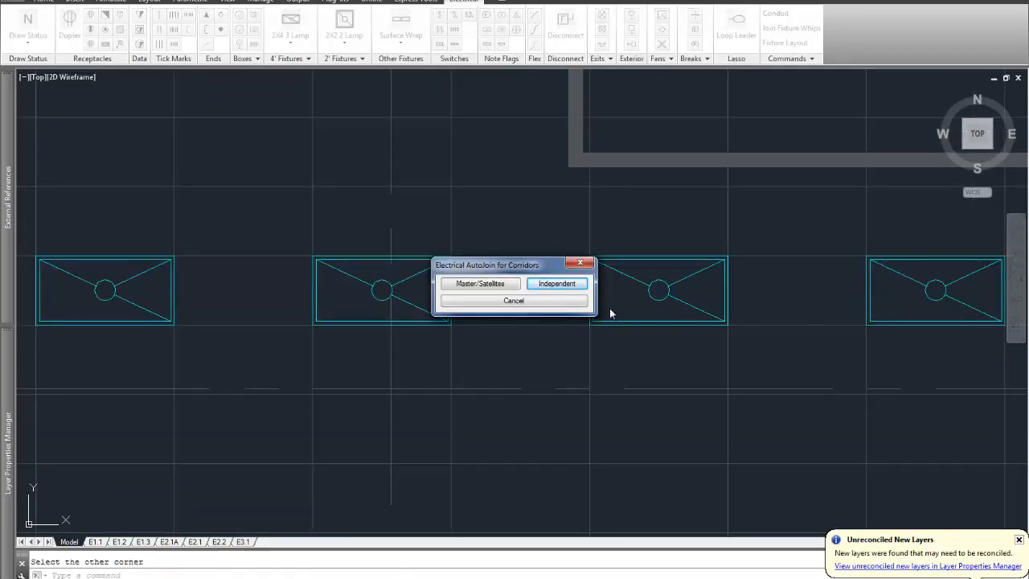
left_click(554, 286)
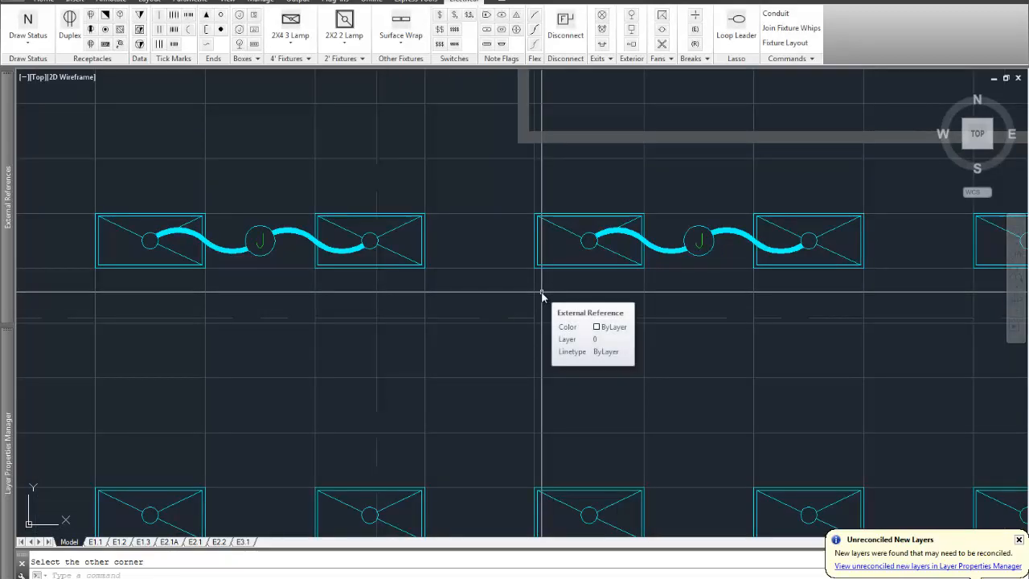
key("ctrl+z")
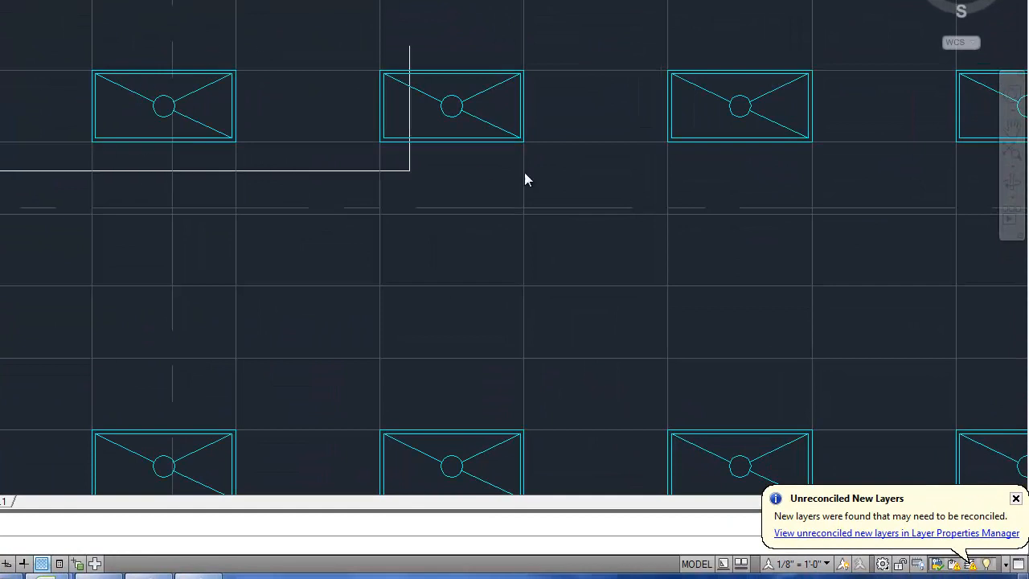
Auto-join the first four upper-row fixtures with whips as Master/Satellites, and undo the result.
left_click(749, 178)
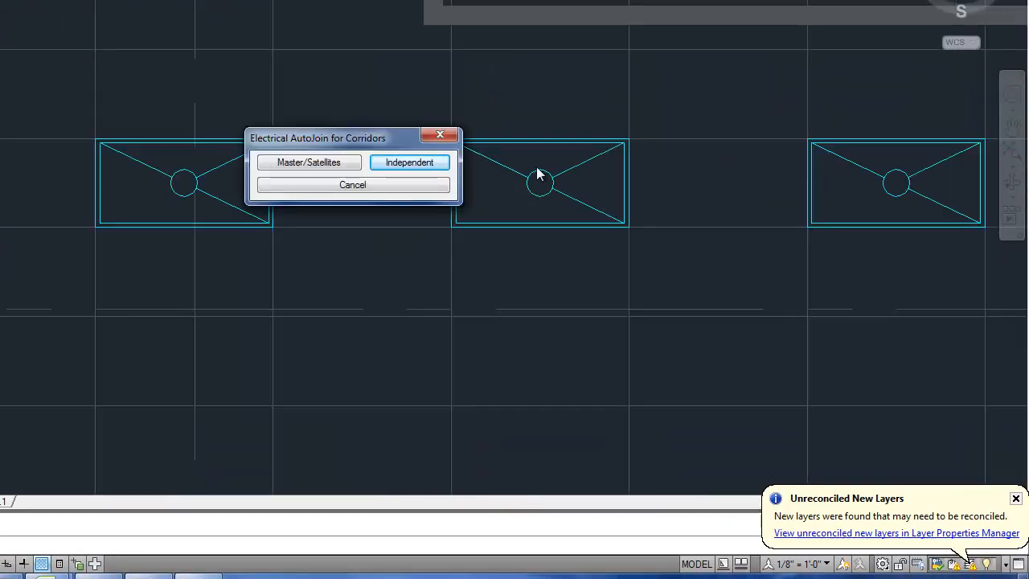
left_click(333, 163)
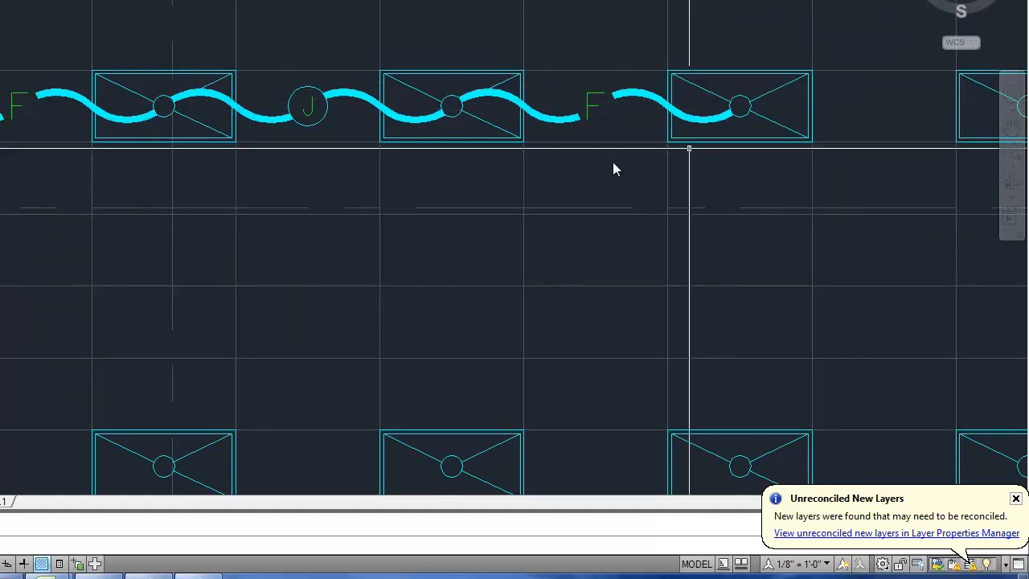
key("ctrl+z")
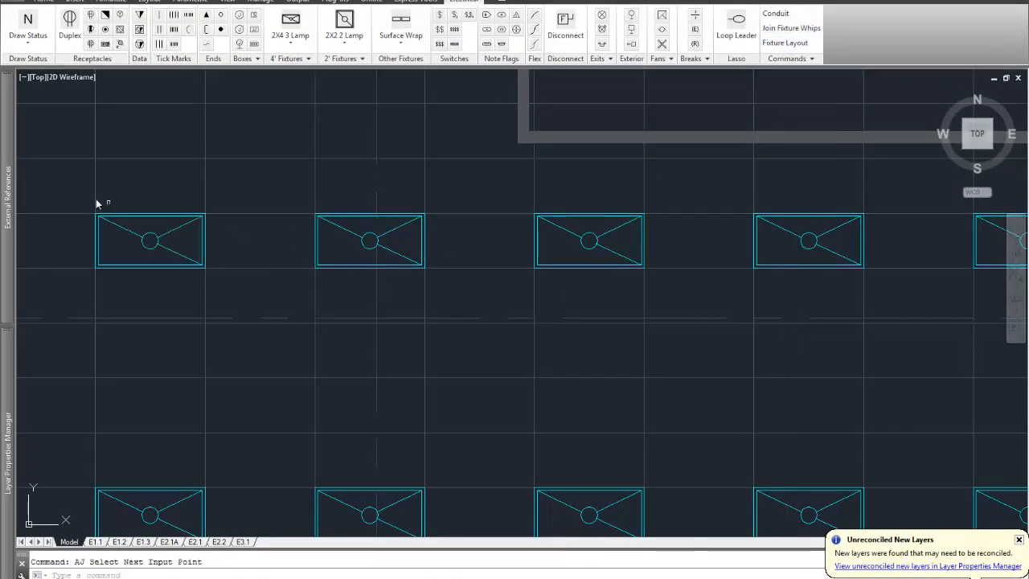
Window-select the first three upper-row fixtures, auto-join them with whips as Independent, and undo the result.
left_click(72, 191)
left_click(674, 304)
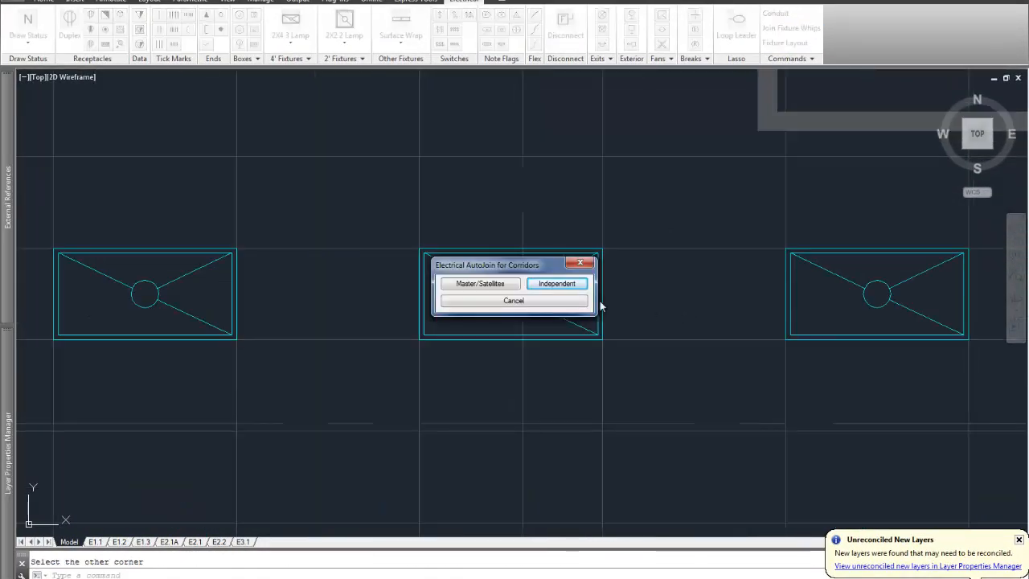
left_click(559, 286)
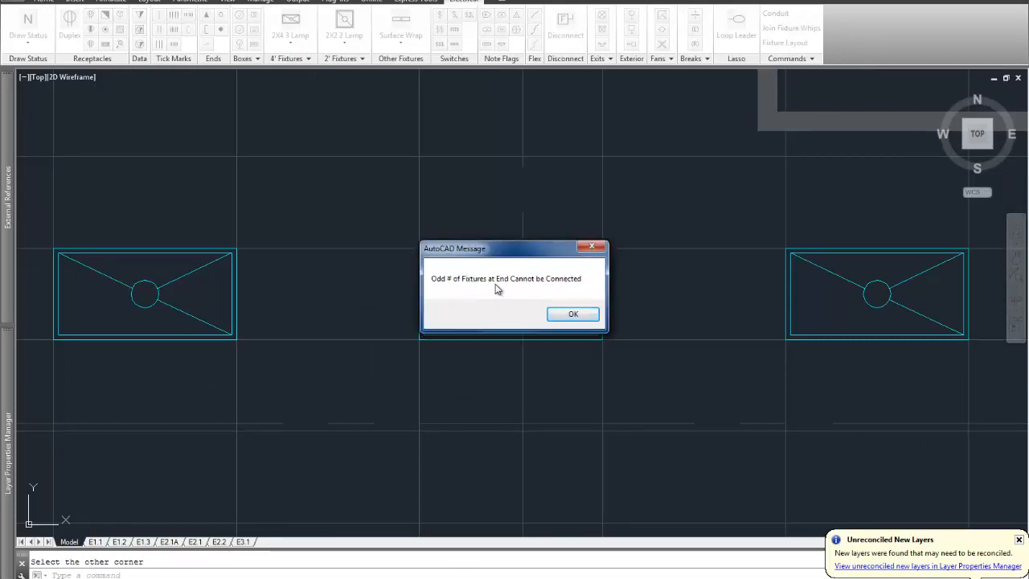
left_click(573, 314)
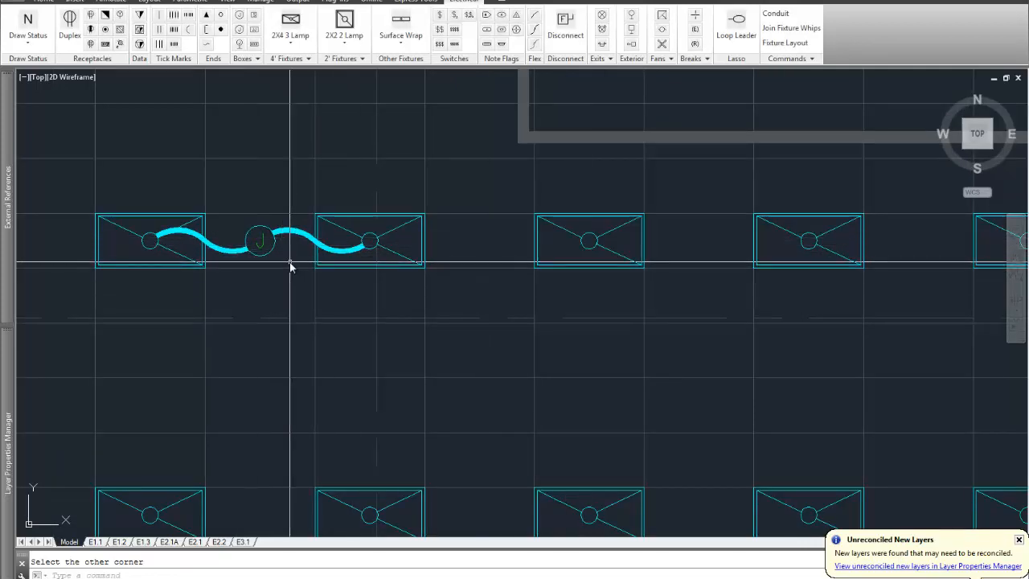
key("ctrl+z")
Window-select all five upper-row fixtures, auto-join them with whips as Independent, and undo the result.
scroll(290, 262, "down", 1)
middle_click_drag(349, 268, 304, 274)
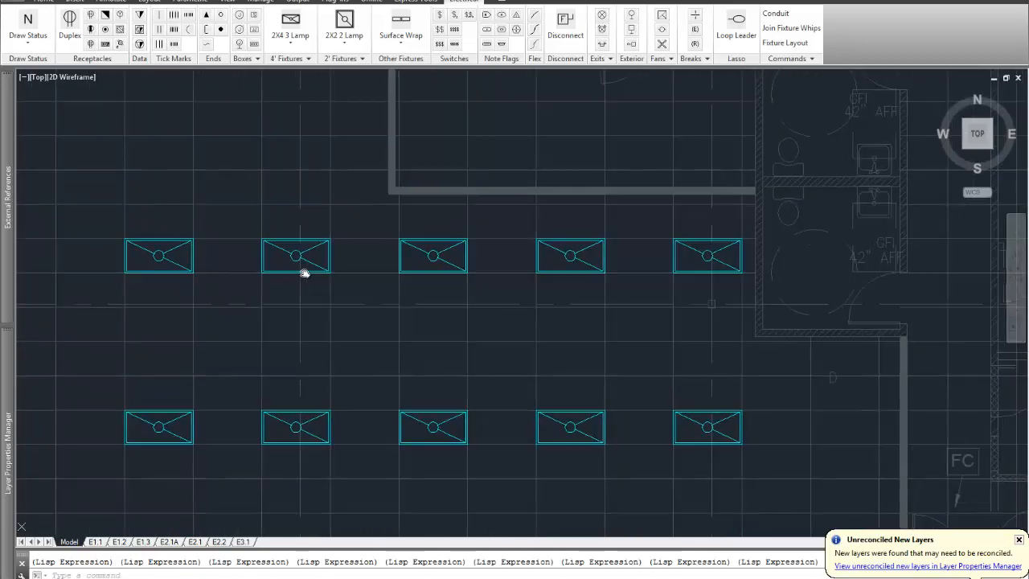
left_click(791, 27)
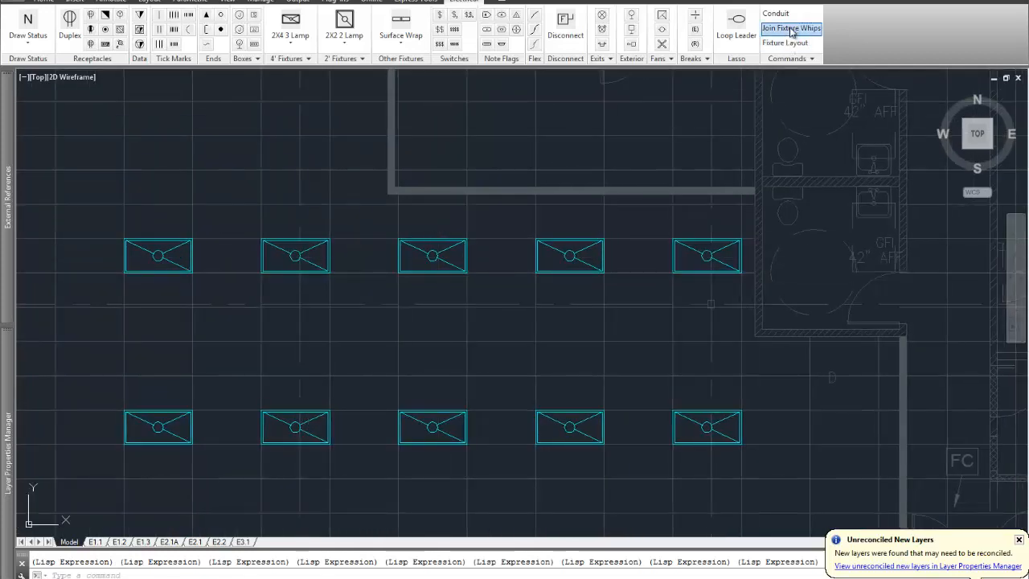
left_click(115, 223)
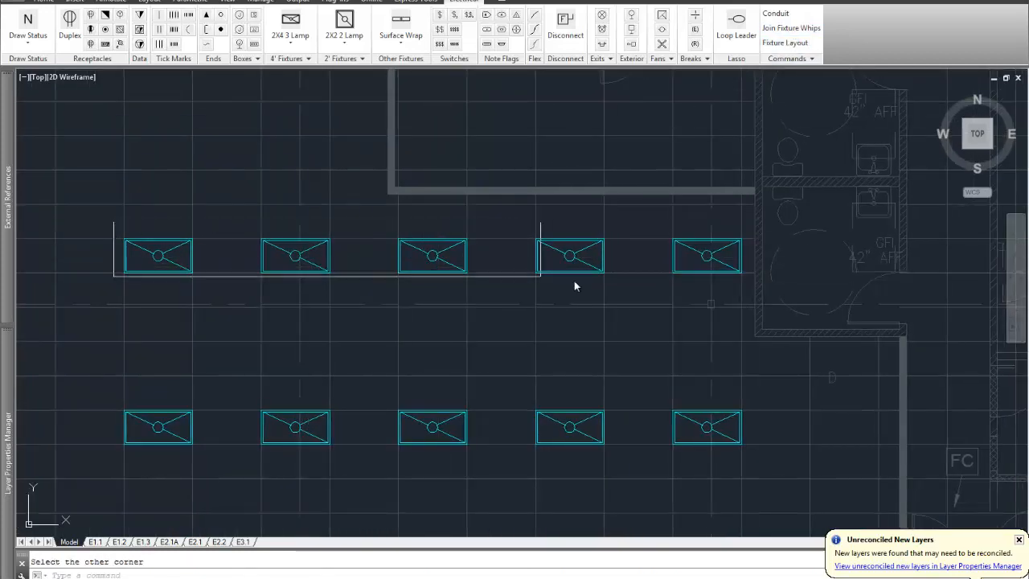
left_click(755, 294)
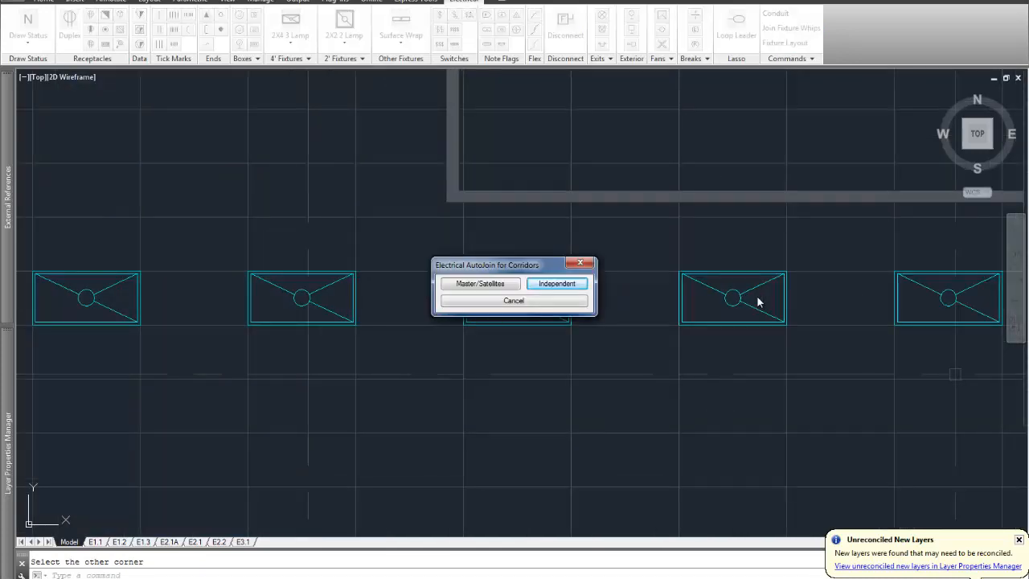
left_click(552, 285)
left_click(573, 314)
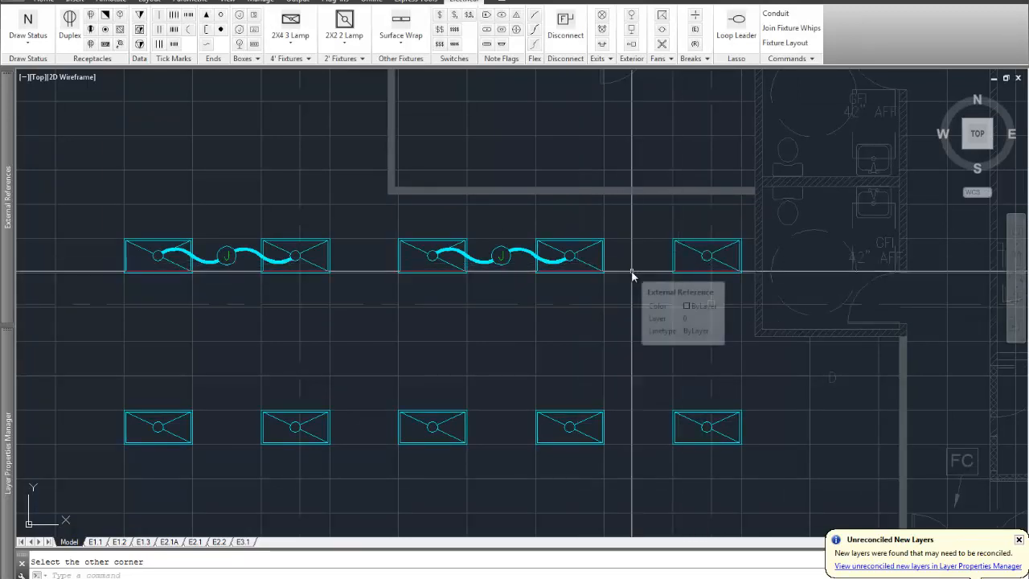
key("ctrl+z")
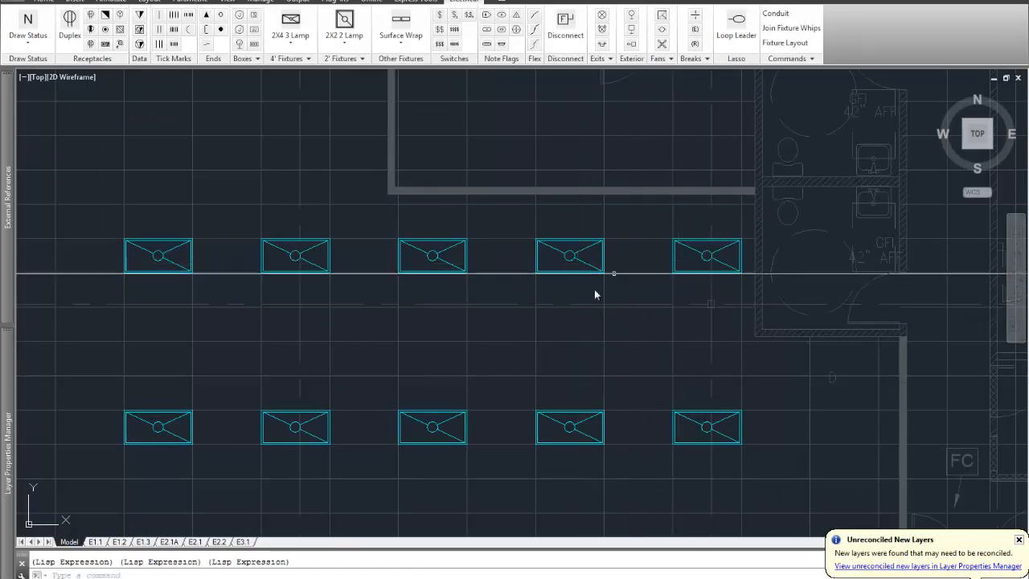
Window-select the two uppermost rows of five fixtures, auto-join them with whips and conduit between the junction boxes, and undo both.
middle_click_drag(570, 302, 573, 190)
scroll(573, 190, "down", 1)
mouse_move(562, 271)
middle_mouse_down()
mouse_move(560, 290)
mouse_move(533, 262)
mouse_move(544, 191)
mouse_move(536, 248)
mouse_move(544, 206)
mouse_move(539, 218)
middle_mouse_up()
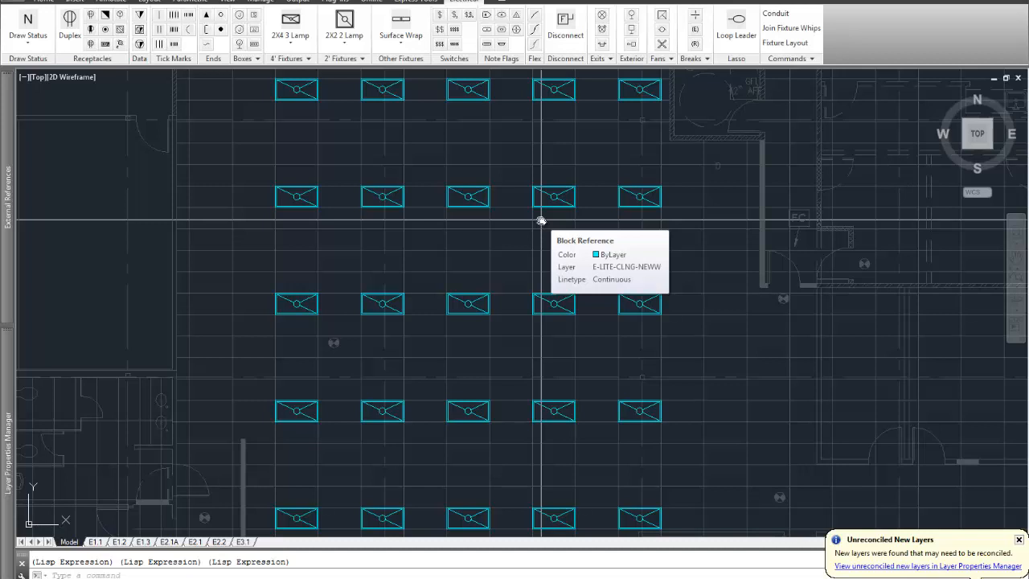
left_click(768, 30)
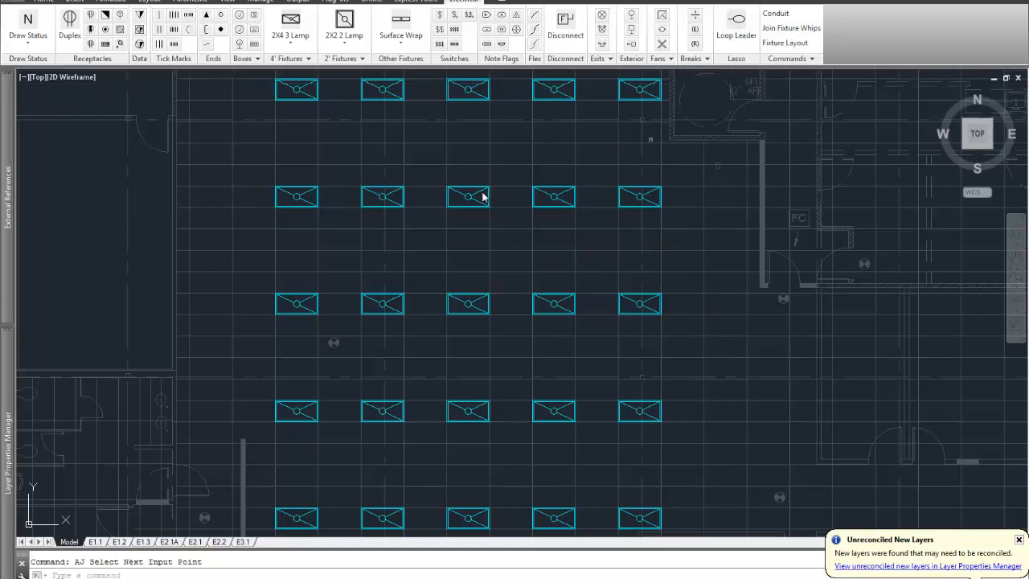
left_click(258, 78)
left_click(675, 217)
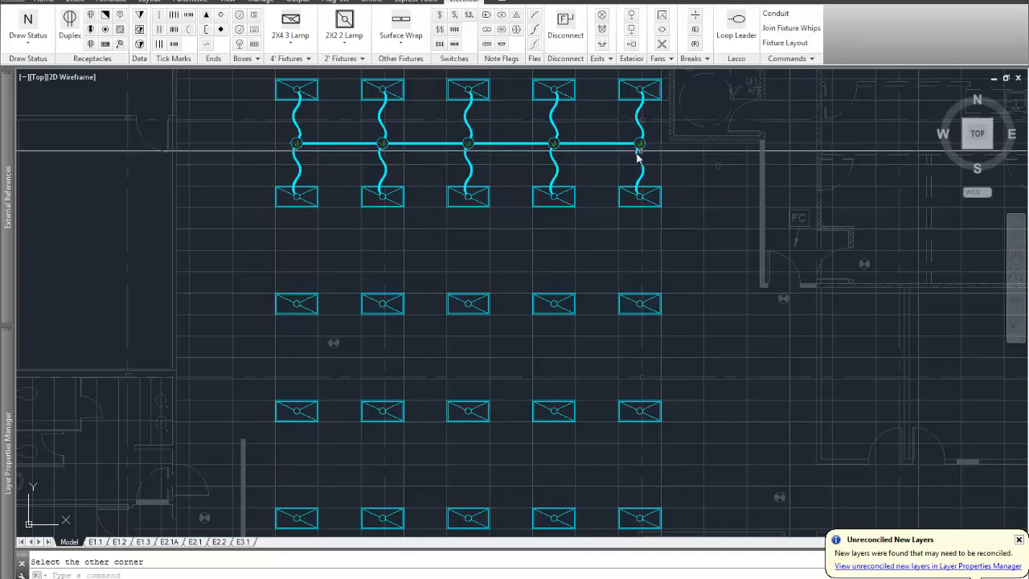
type("u")
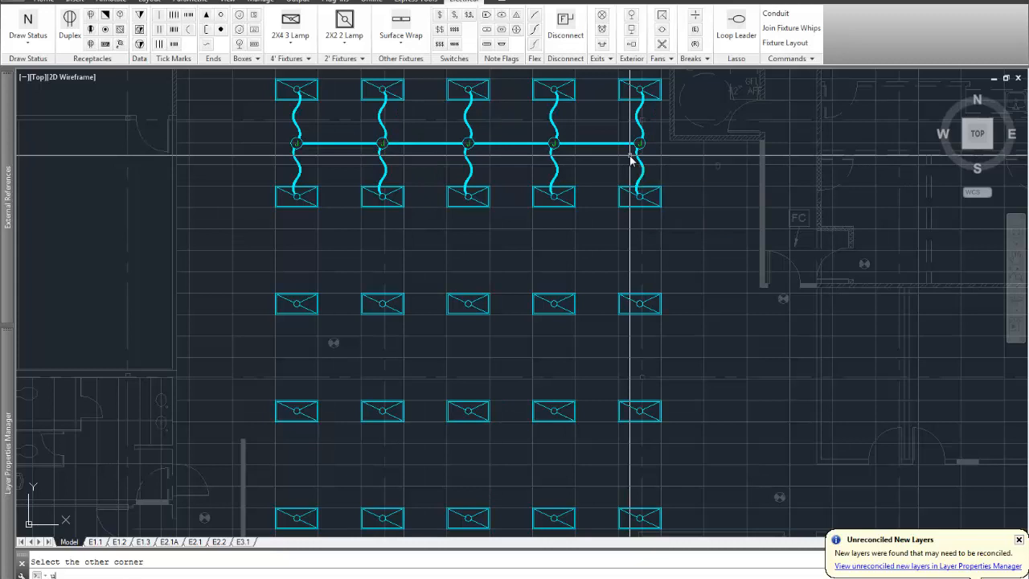
key("Return")
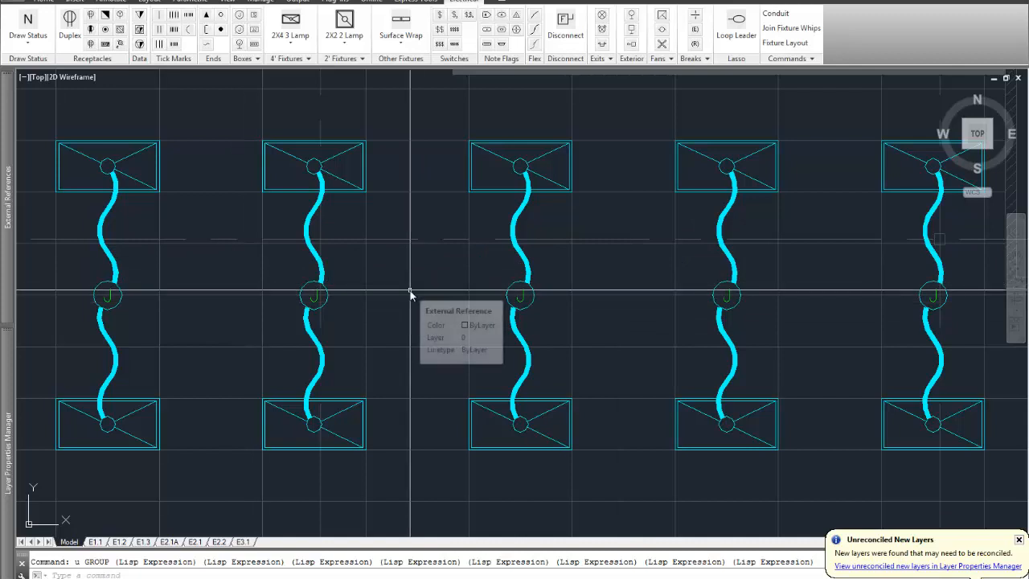
key("ctrl+z")
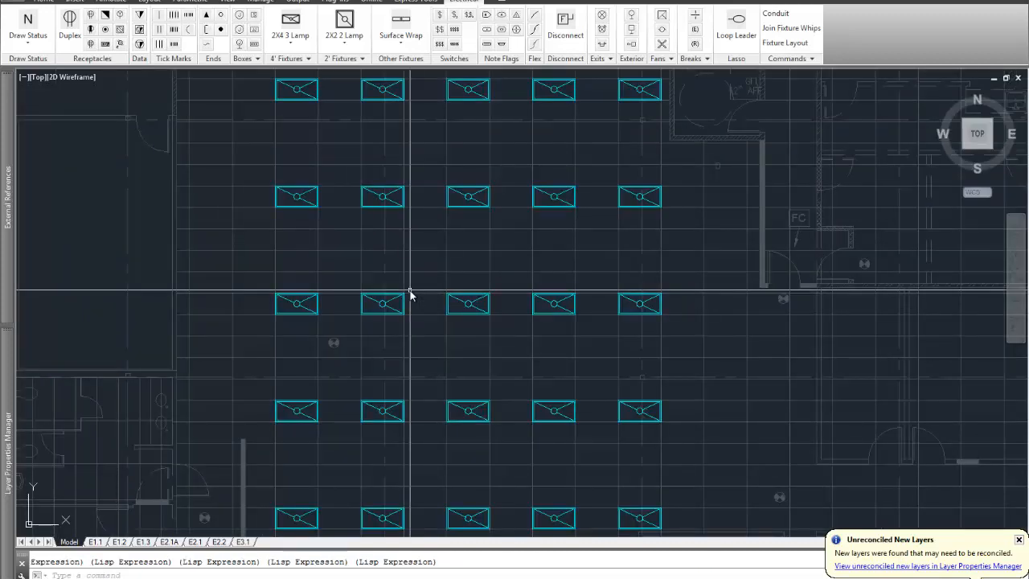
Auto-join the first two fixtures of the two uppermost rows using a wide window for vertical whips and horizontal conduit, and undo the result.
left_click(792, 31)
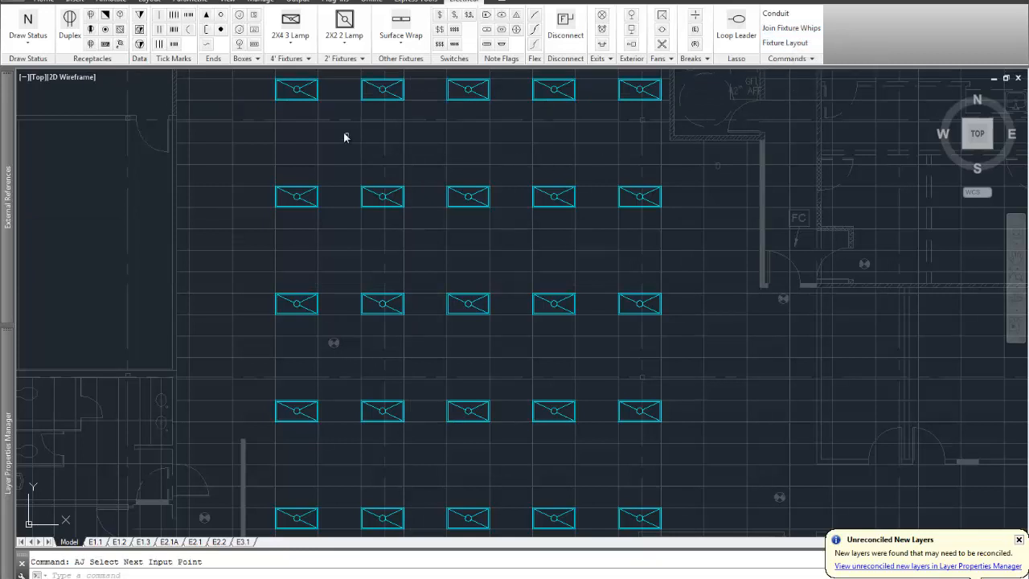
left_click(237, 77)
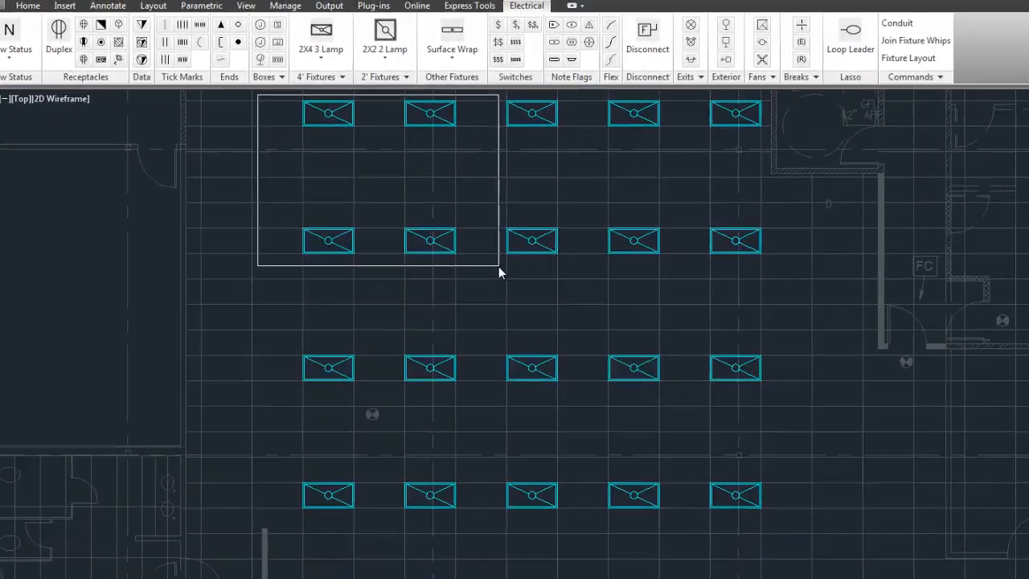
left_click(448, 230)
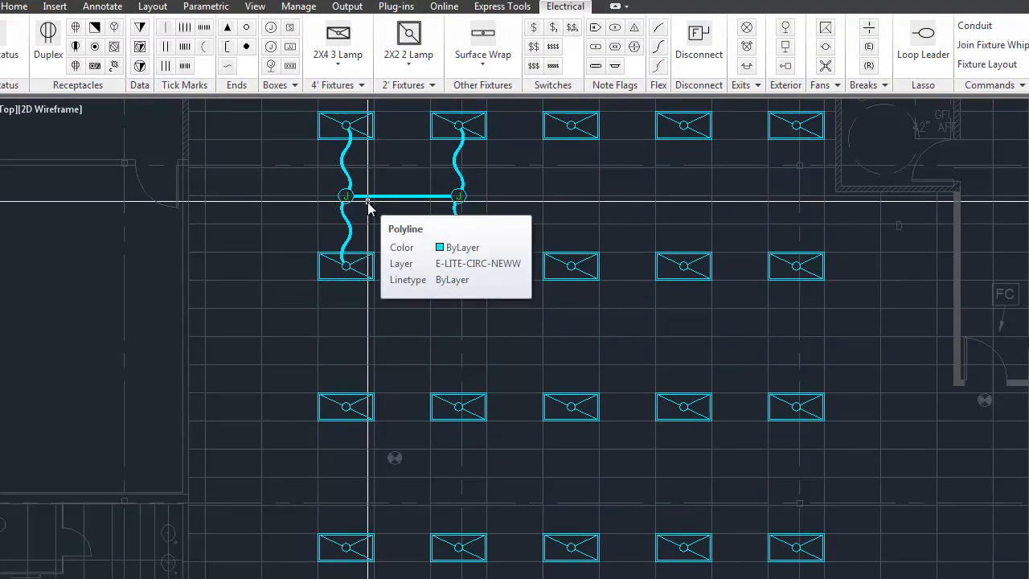
key("ctrl+z")
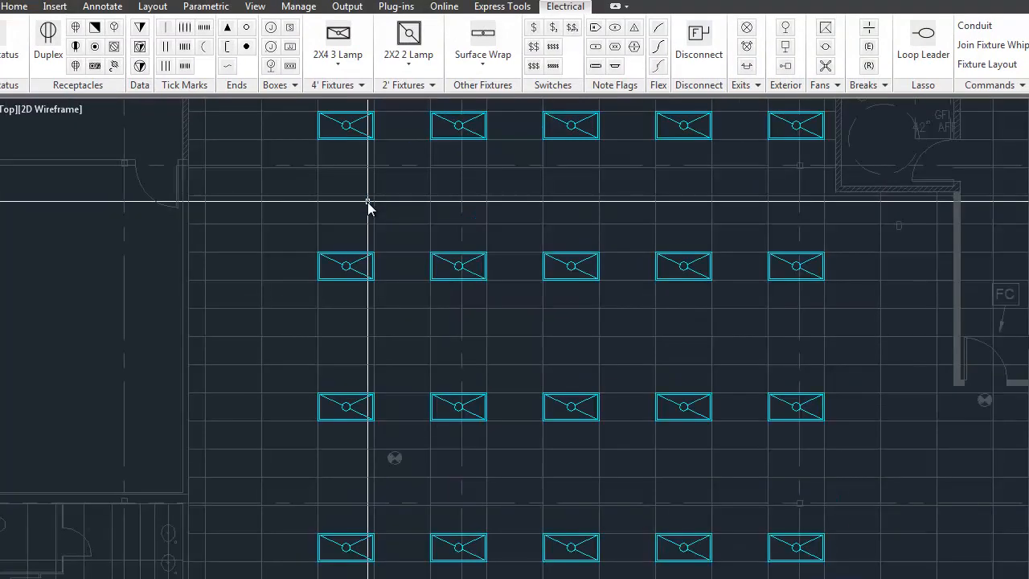
Auto-join the same four fixtures using a tall window for horizontal whips and vertical conduit, and undo both whips and conduit.
left_click(977, 45)
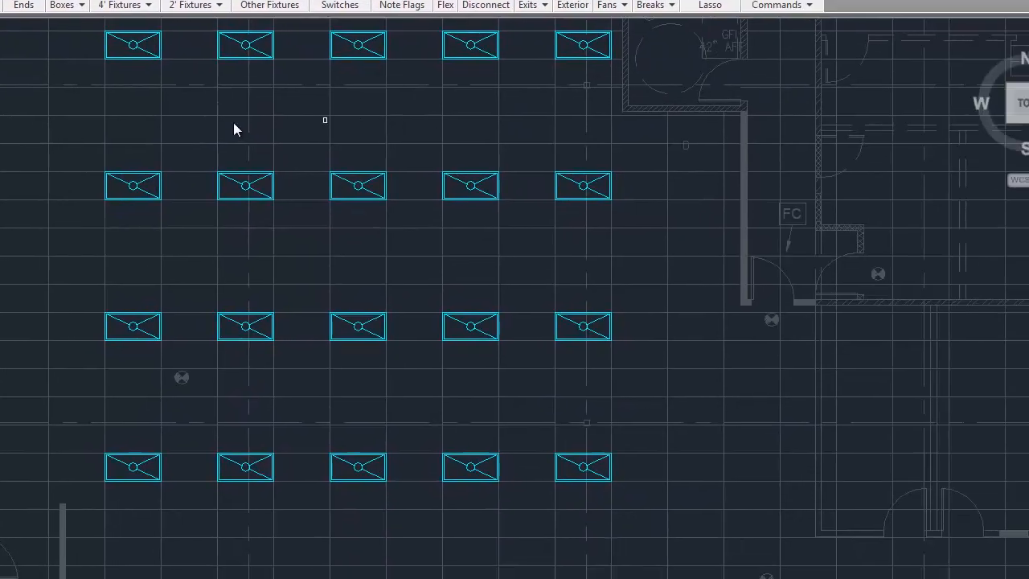
left_click(30, 2)
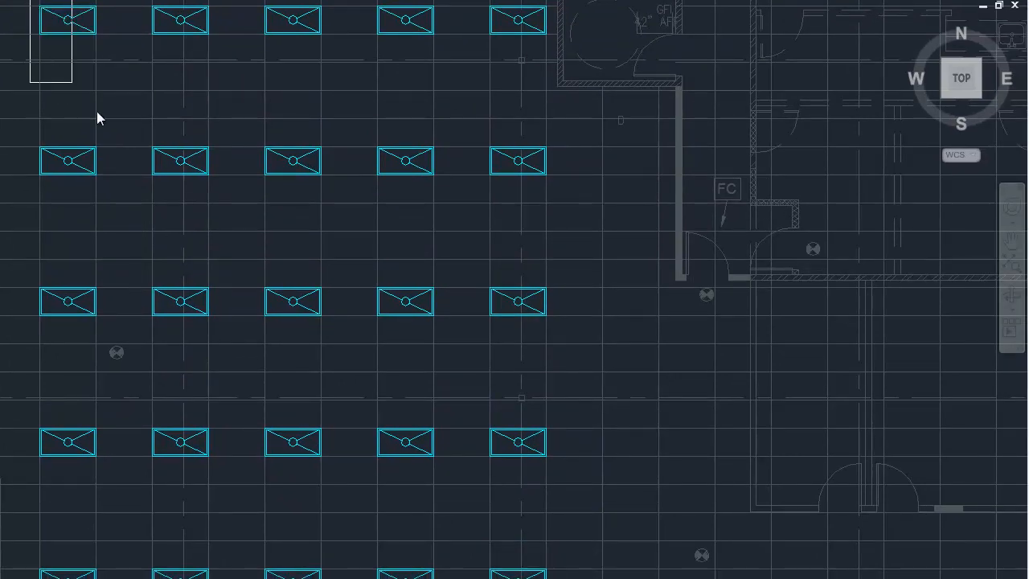
left_click(221, 219)
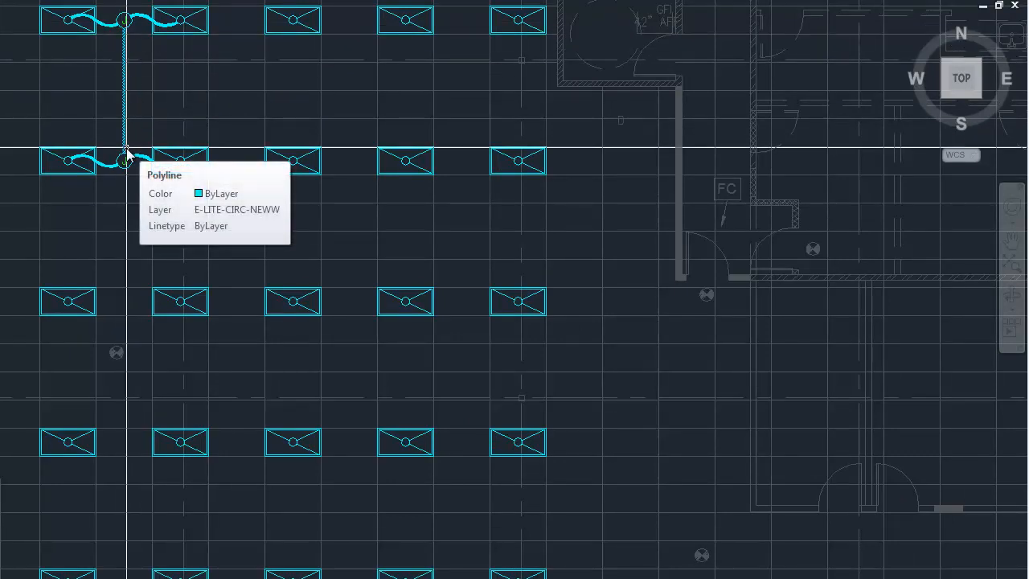
type("u")
key("Return")
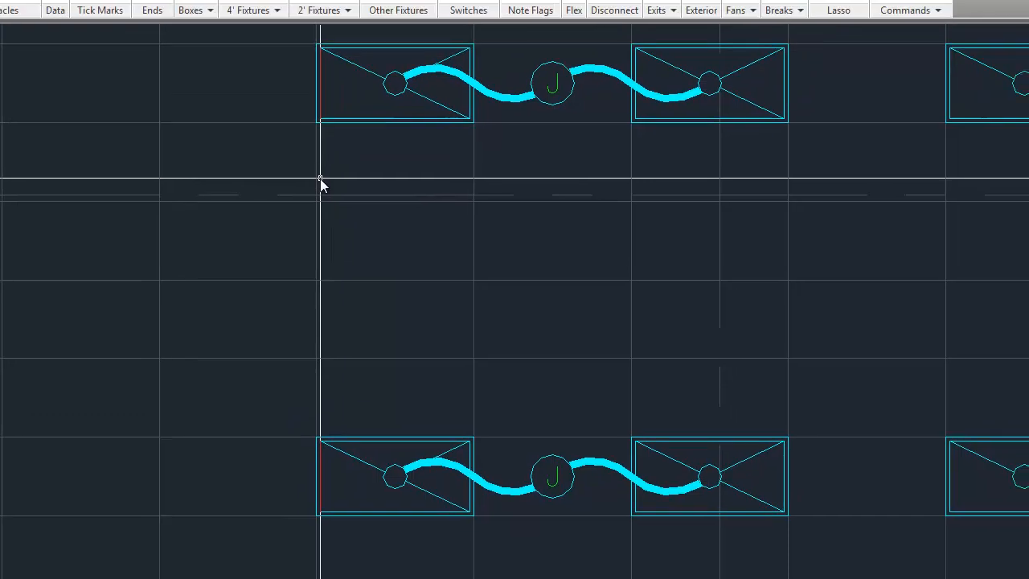
key("Return")
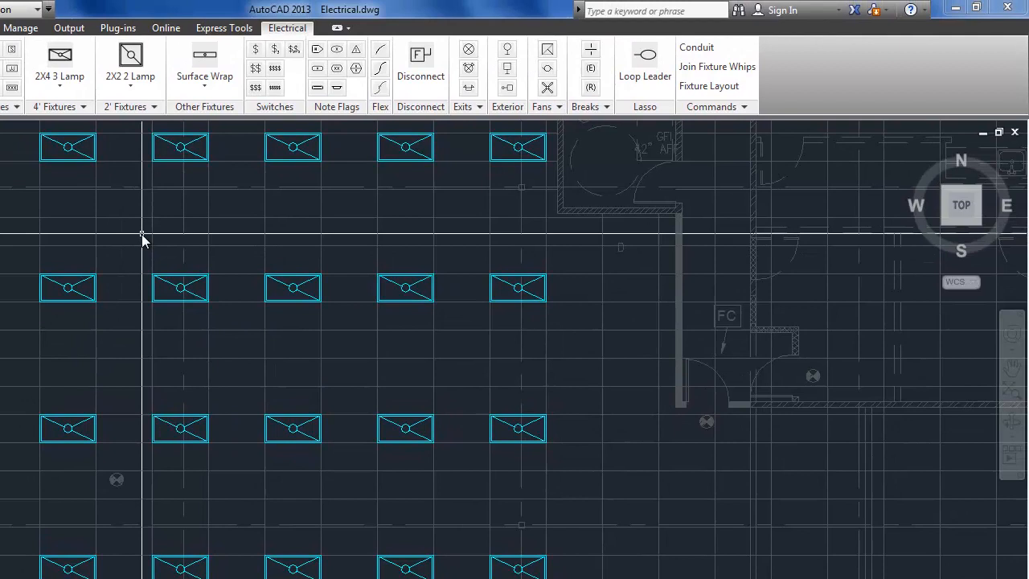
Window-select the first two fixtures of the two uppermost rows and auto-join each column with vertical whips through a junction box.
middle_click_drag(342, 184, 429, 316)
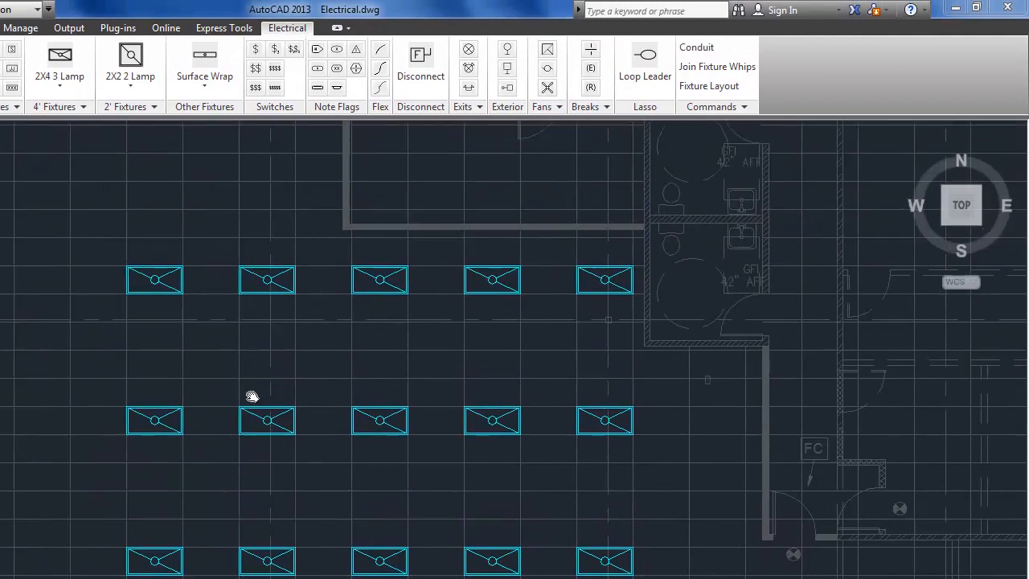
middle_click_drag(252, 396, 306, 432)
scroll(295, 431, "up", 2)
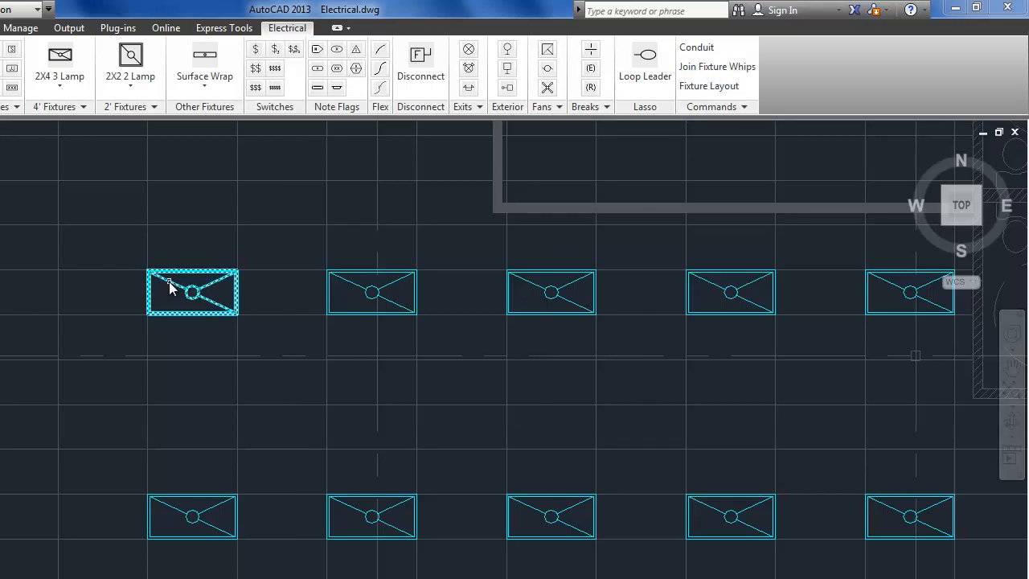
left_click(68, 266)
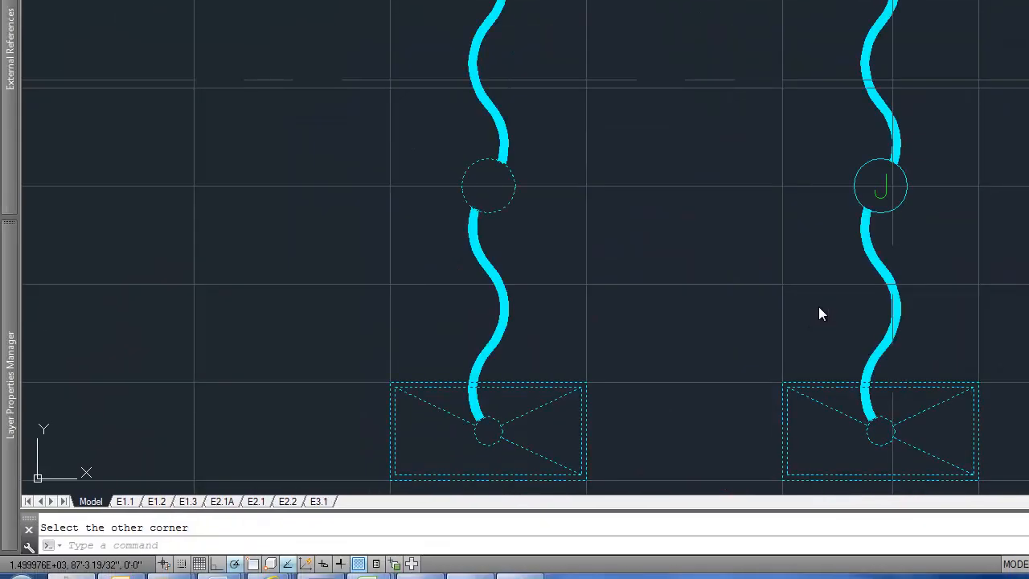
scroll(818, 306, "down", 4)
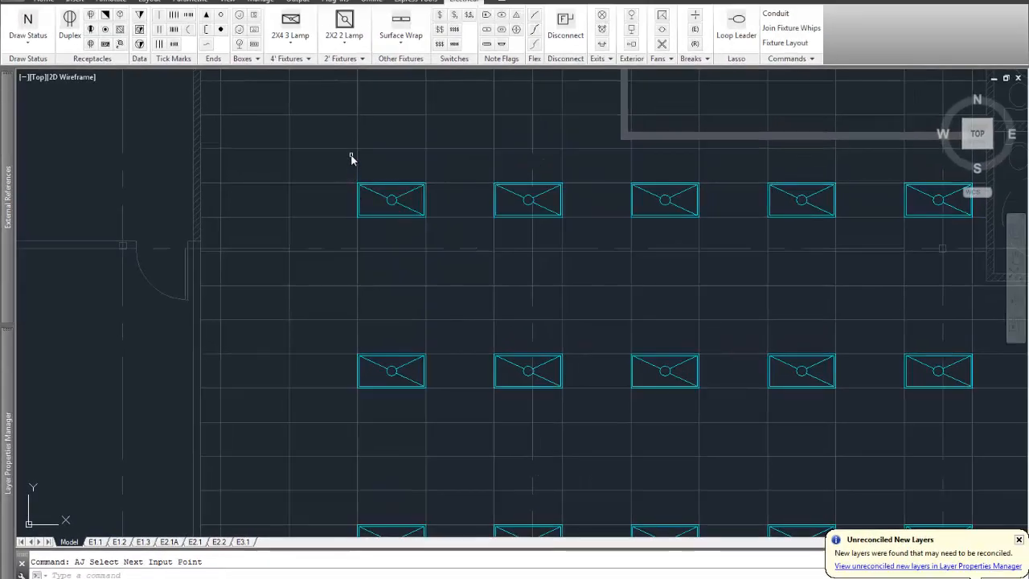
Window-select the same four fixtures with a tall window, auto-join them with horizontal whips and vertical conduit, and undo the result.
left_click(351, 155)
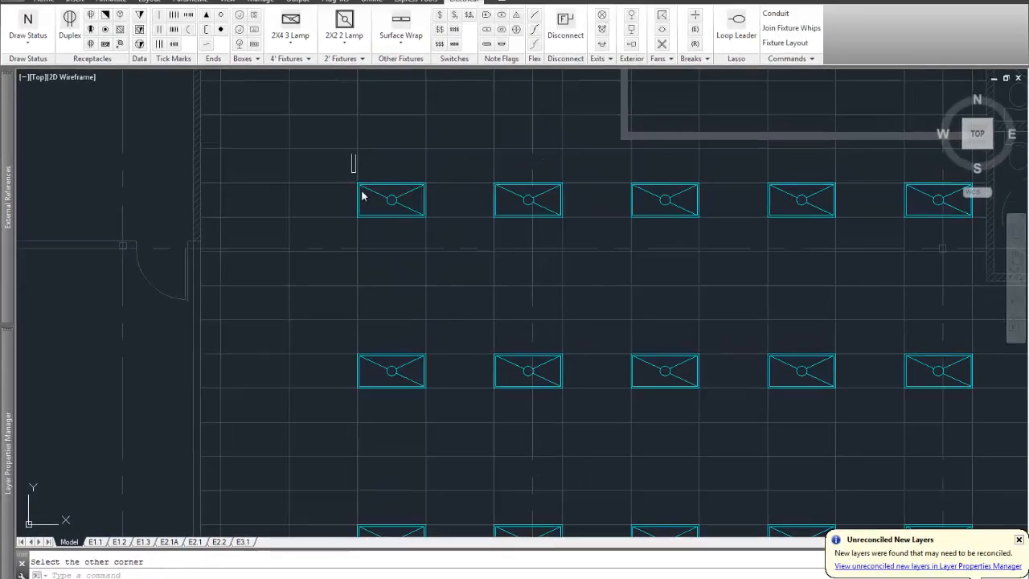
left_click(569, 445)
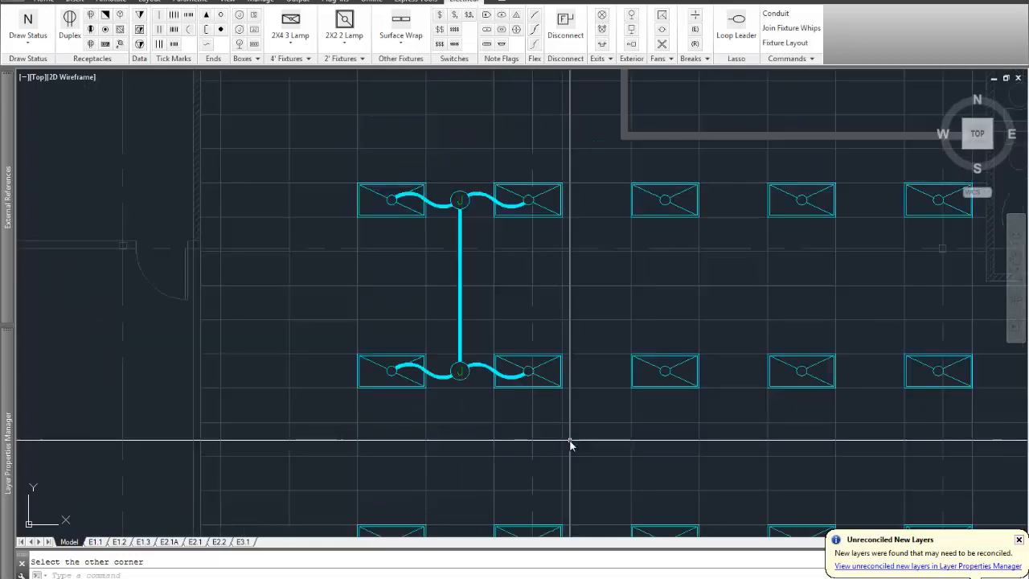
key("ctrl+z")
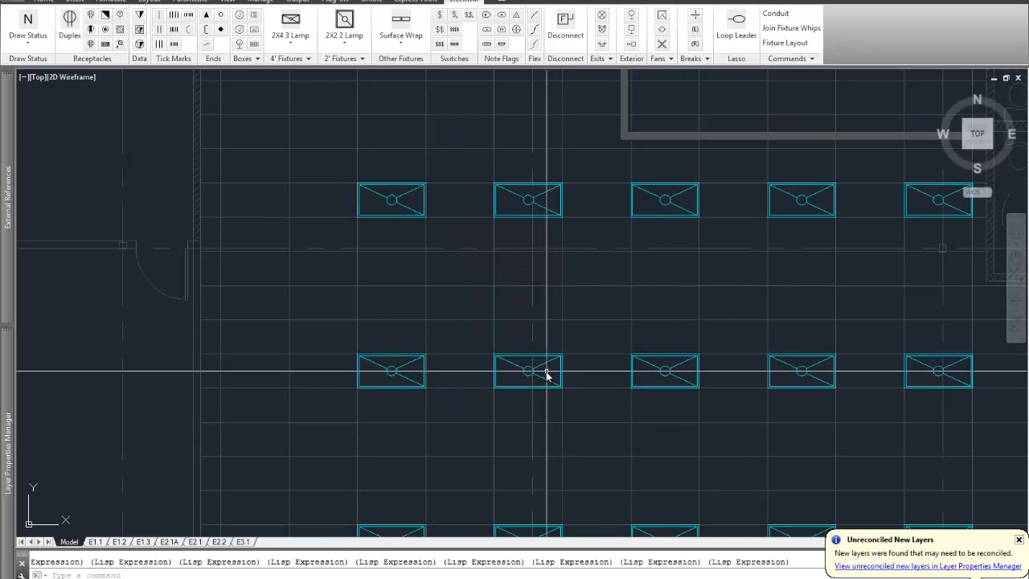
Auto-join the first three fixtures in all five rows, placing the junction boxes between the second and third fixtures.
middle_click_drag(547, 372, 381, 237)
scroll(381, 235, "down", 2)
mouse_move(414, 295)
middle_mouse_down()
mouse_move(416, 248)
mouse_move(411, 269)
middle_mouse_up()
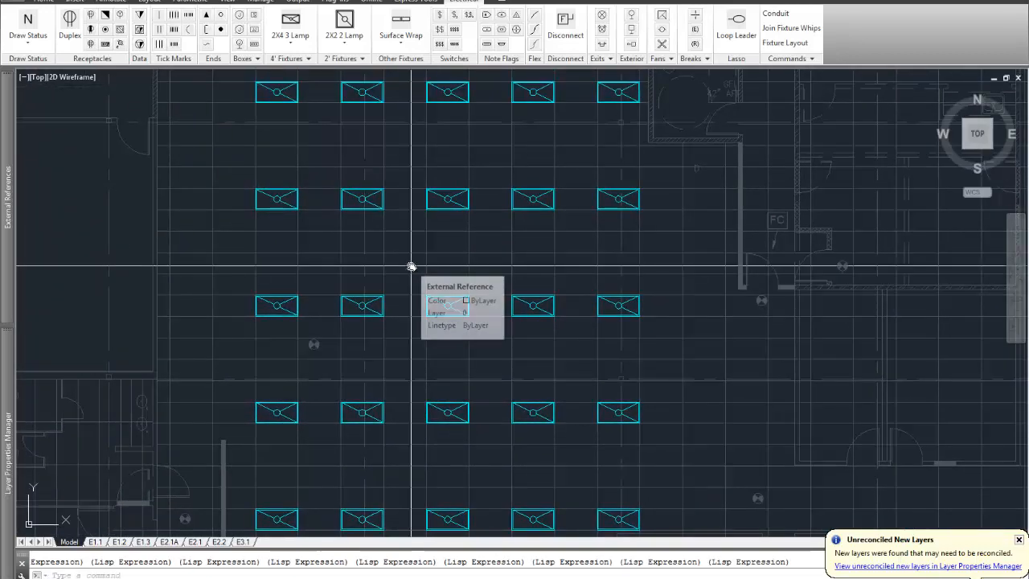
left_click(785, 30)
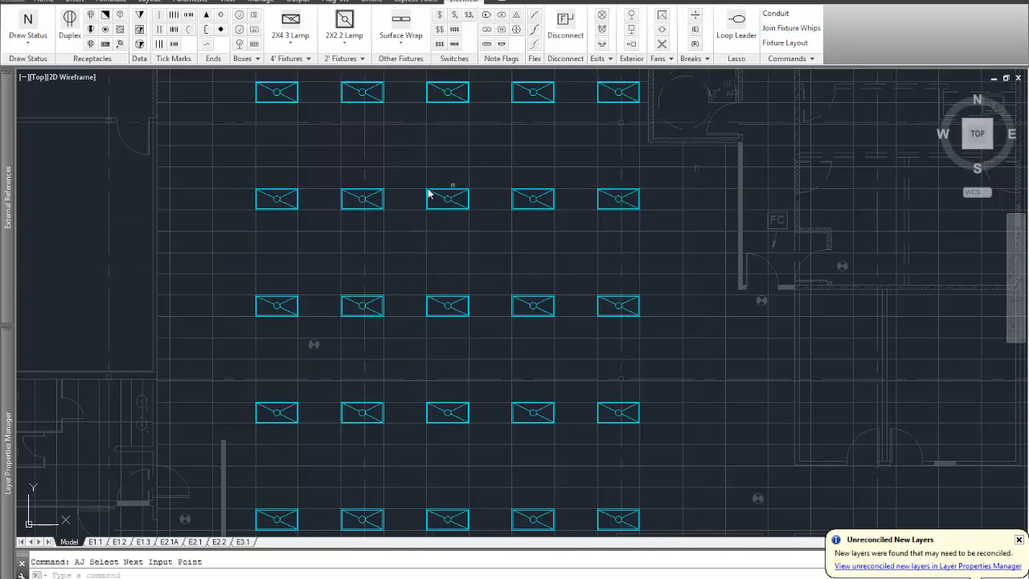
left_click(246, 76)
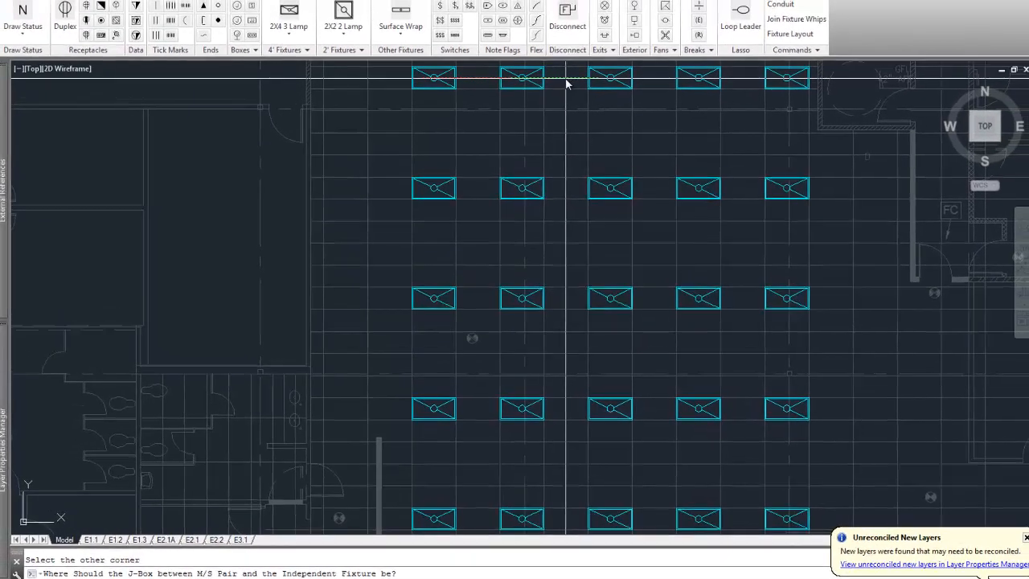
left_click(576, 37)
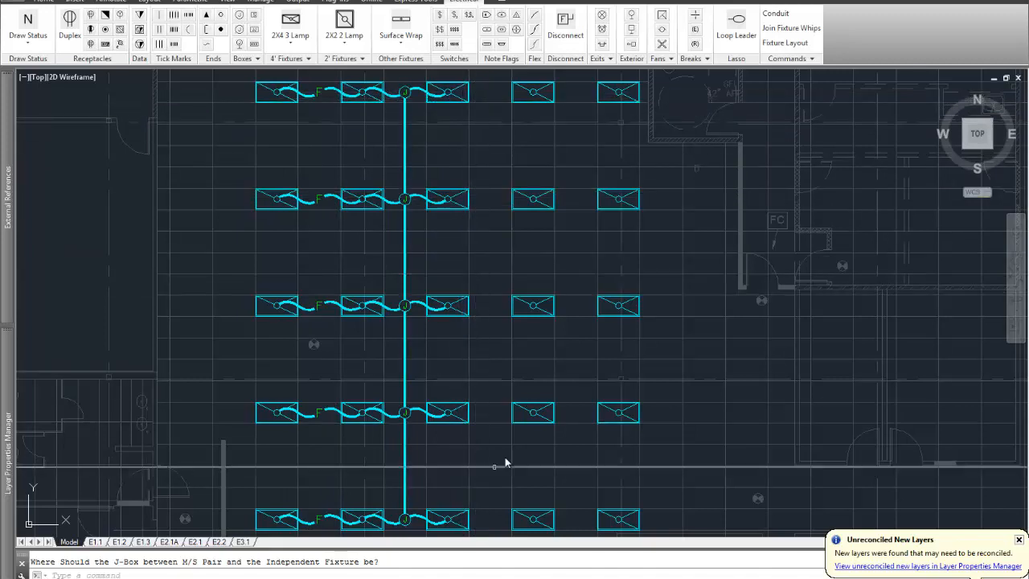
Erase the whips between the junction boxes and the third-column fixtures in the second and fourth rows.
left_click(420, 200)
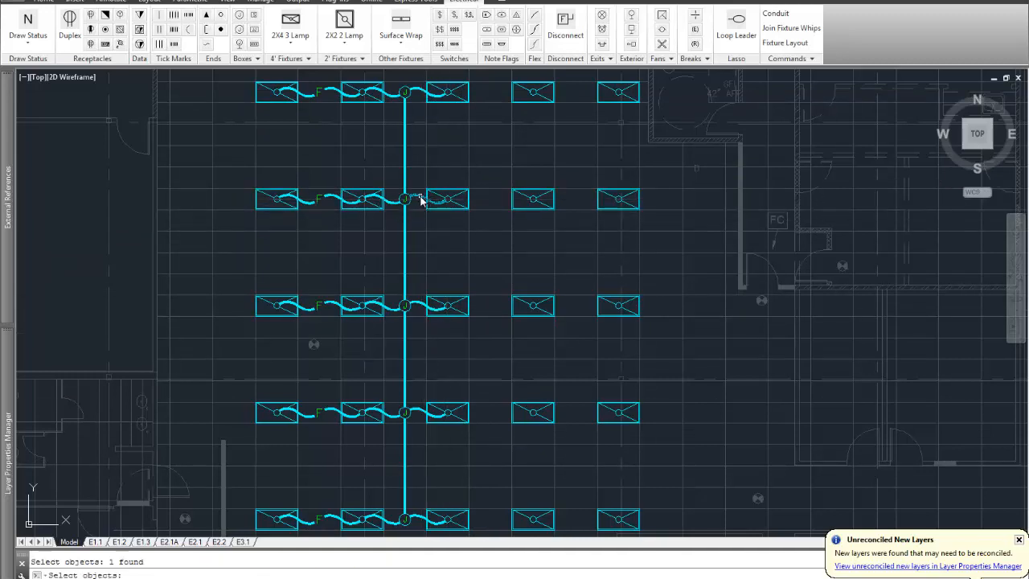
left_click(422, 414)
key("Return")
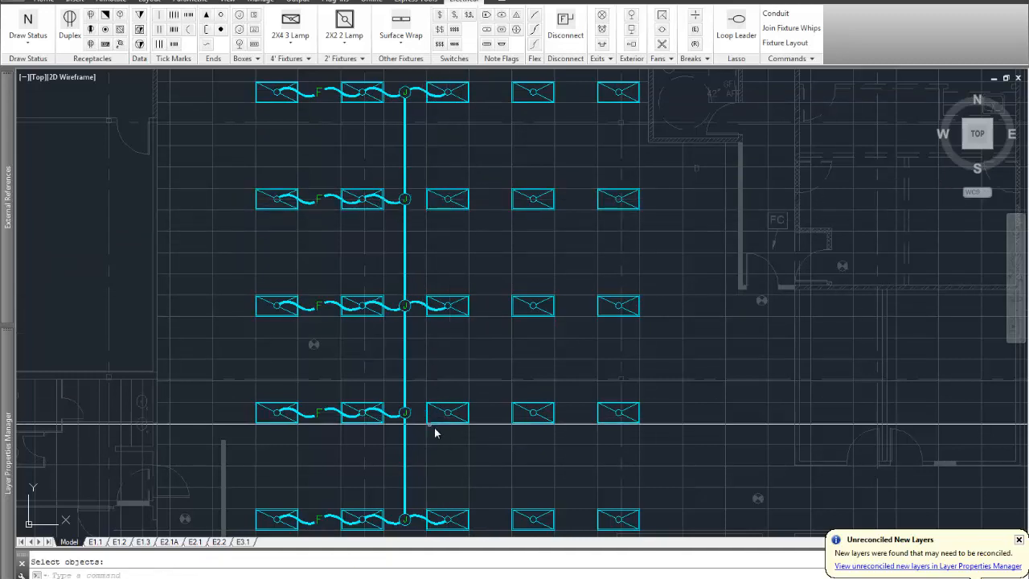
Draw fixture whips in the third column from the first-row to the second-row fixture and from the third-row to the fourth-row fixture.
left_click(534, 48)
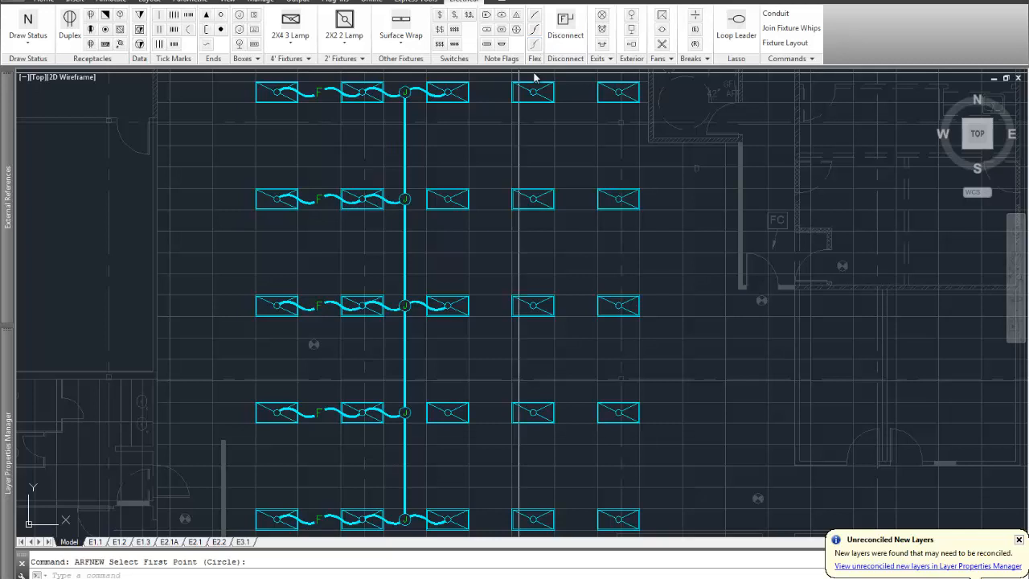
left_click(448, 93)
left_click(448, 198)
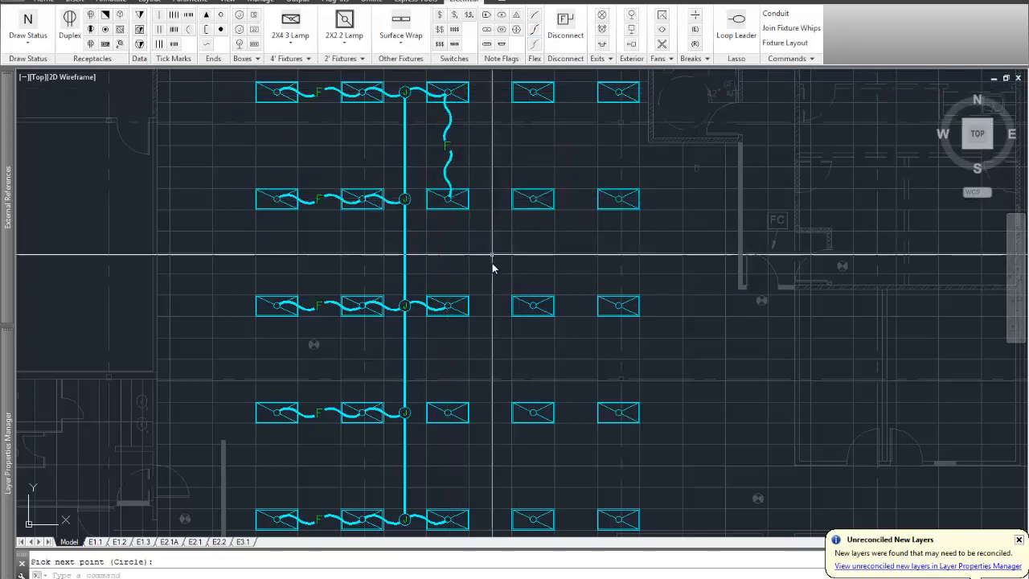
left_click(448, 307)
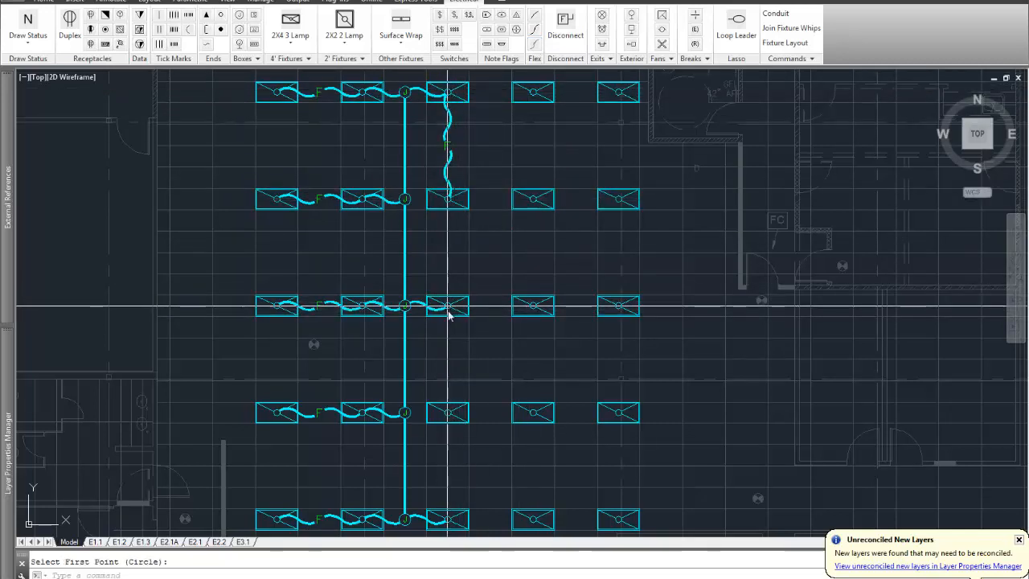
left_click(447, 413)
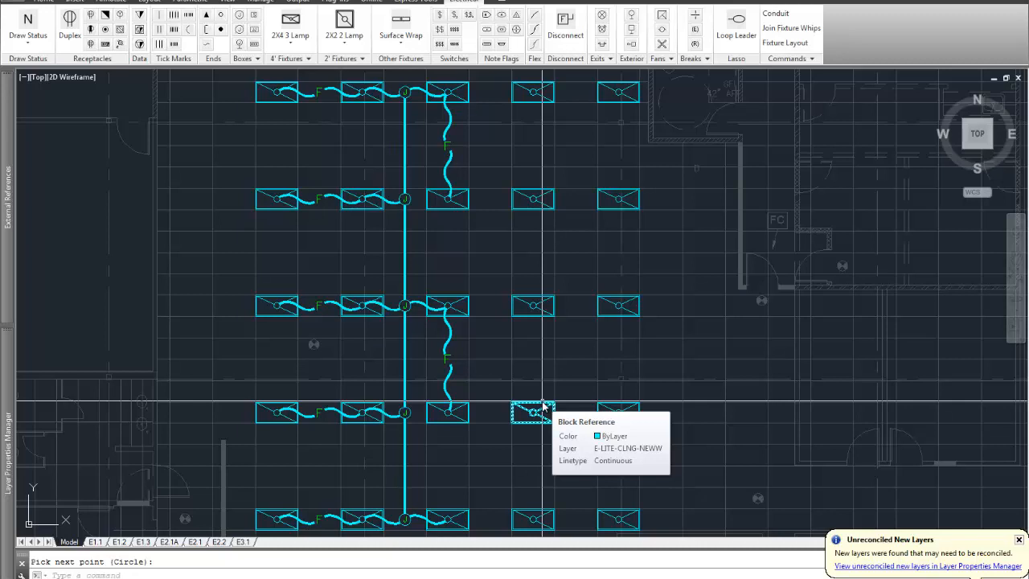
left_click(453, 515)
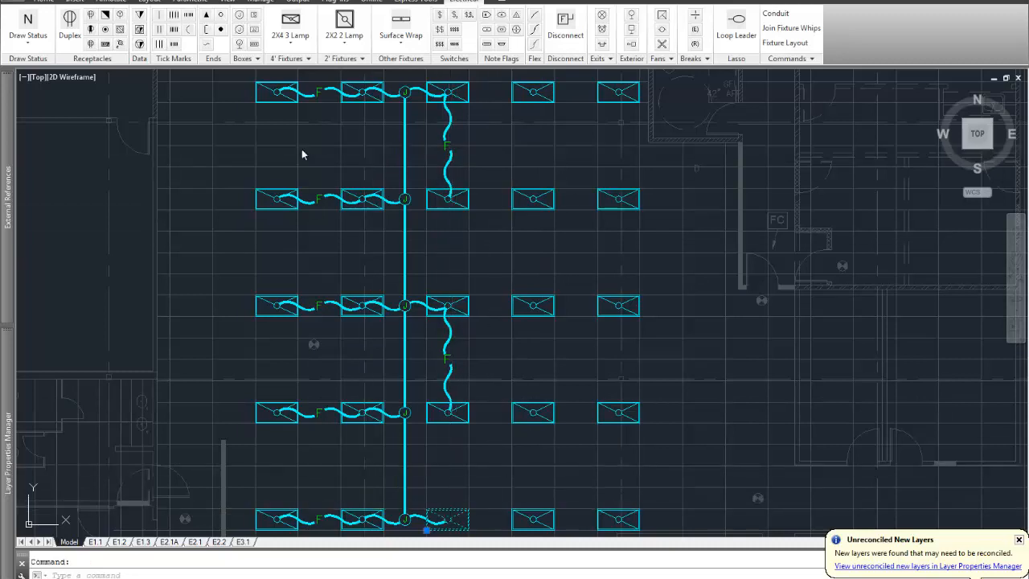
key("Escape")
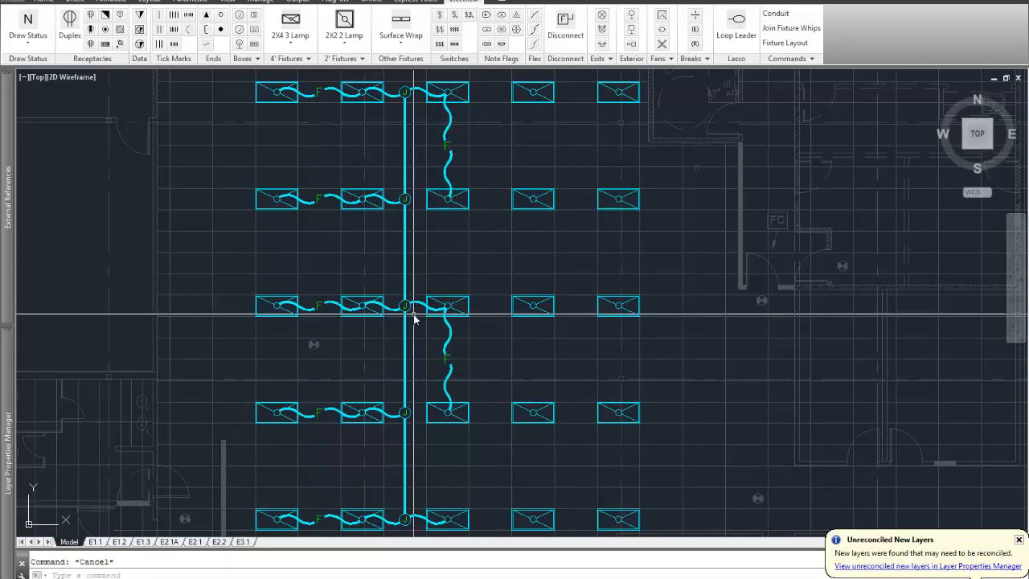
Undo the third-column whips, the whip erasure and the five-row automatic join.
key("ctrl+z")
key("ctrl+z")
key("ctrl+z")
key("ctrl+z")
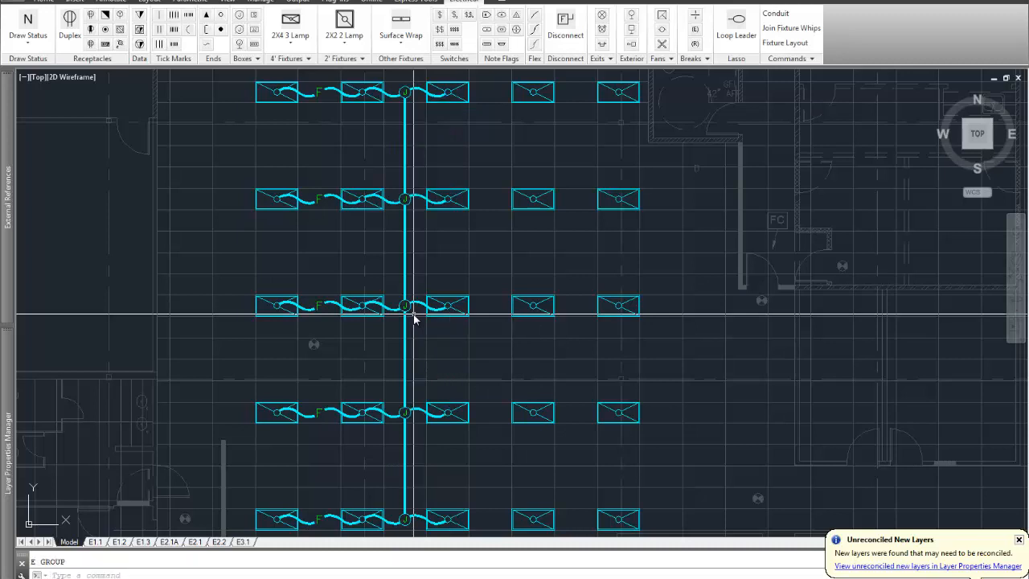
key("ctrl+z")
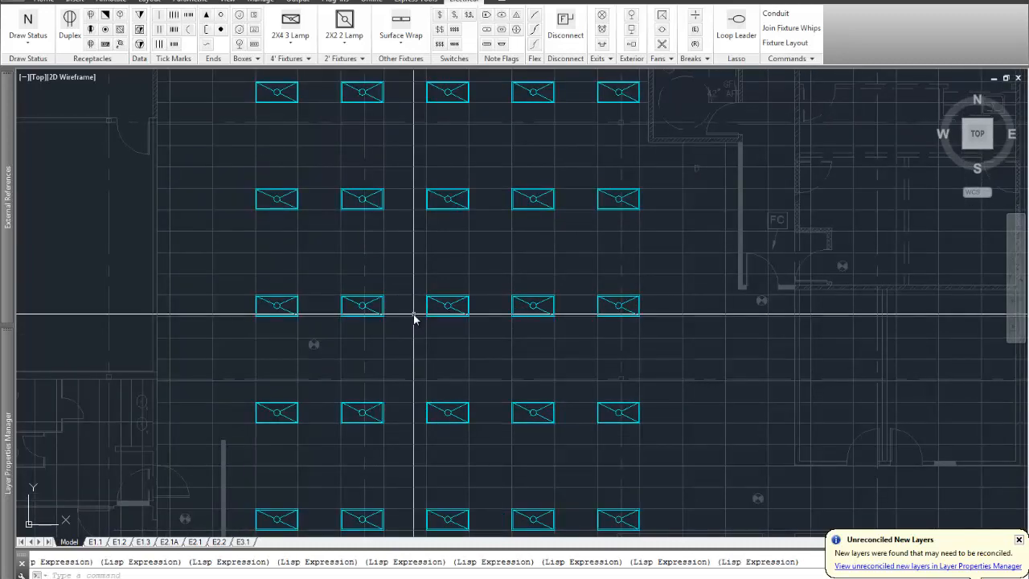
Auto-join the first three fixtures in all five rows with junction boxes between the first and second fixtures, and undo the join.
left_click(792, 29)
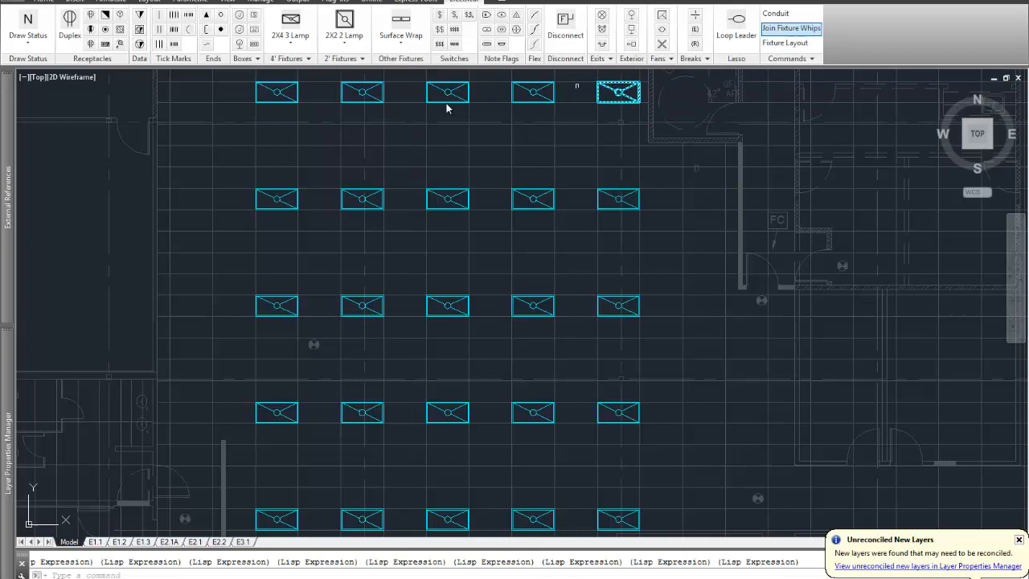
left_click(252, 75)
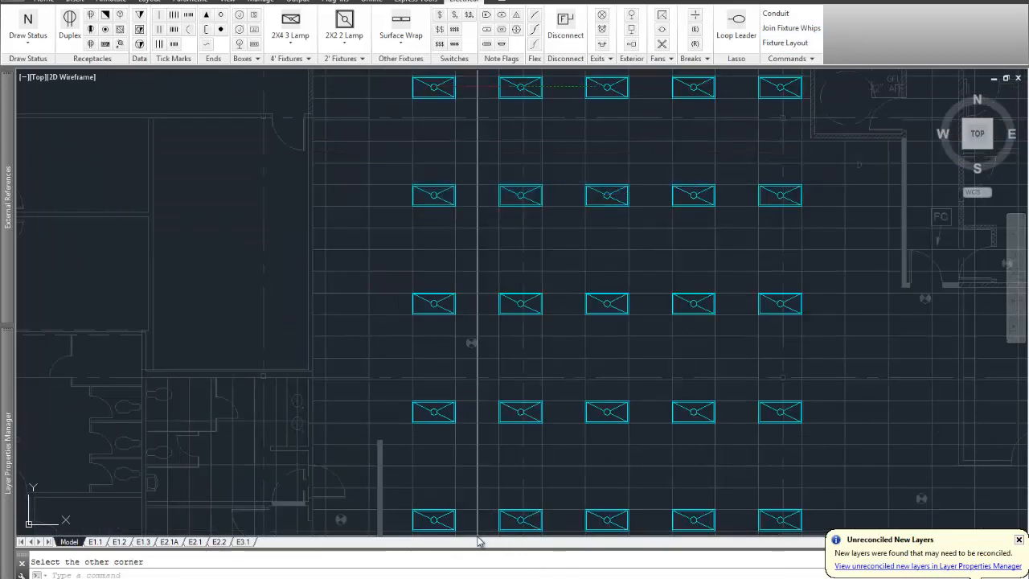
left_click(479, 540)
left_click(468, 94)
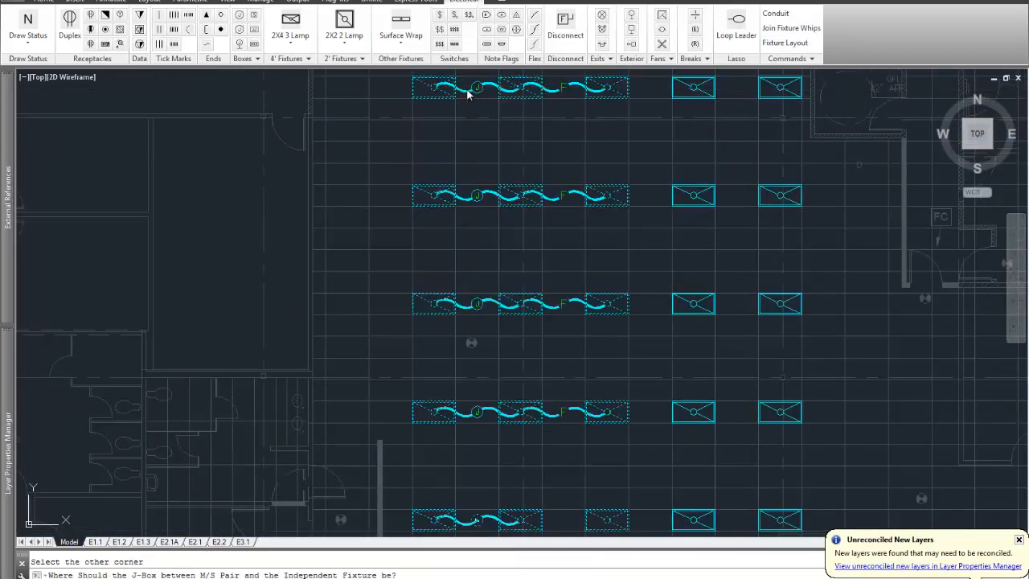
left_click(469, 94)
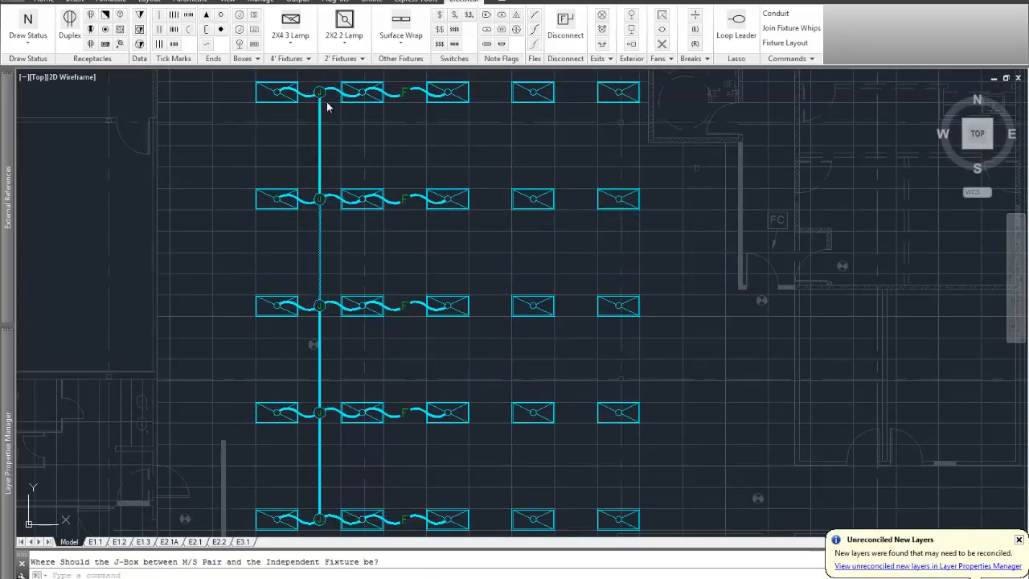
type("u")
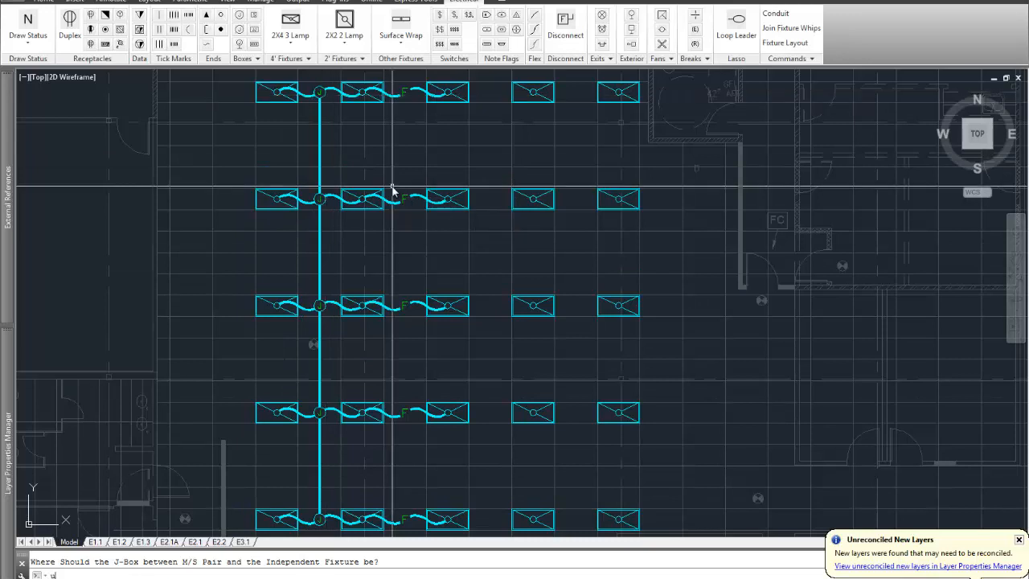
key("Return")
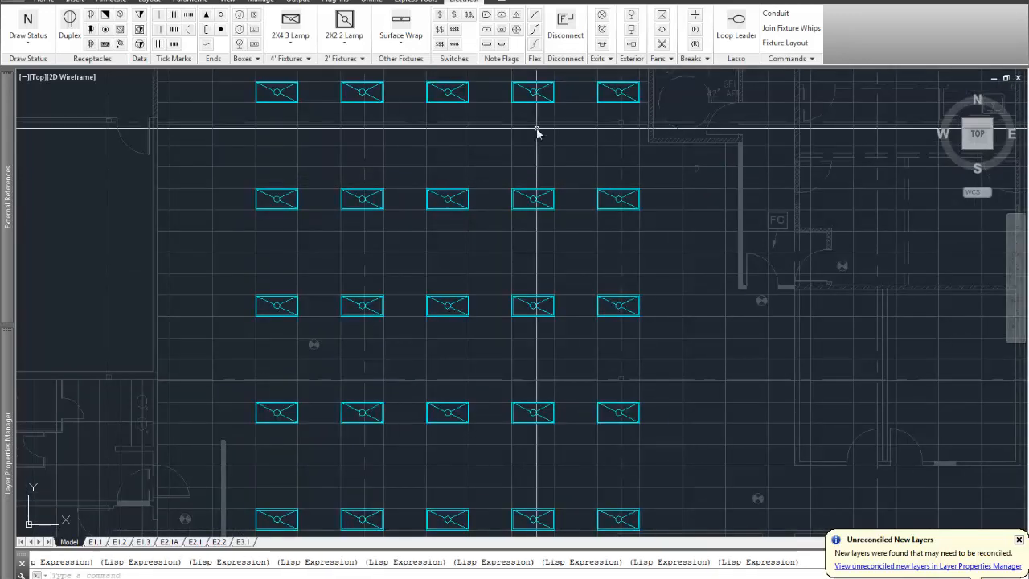
Auto-join the fixtures of the lower four rows along the columns, with junction boxes between the middle two rows, and undo it.
left_click(777, 29)
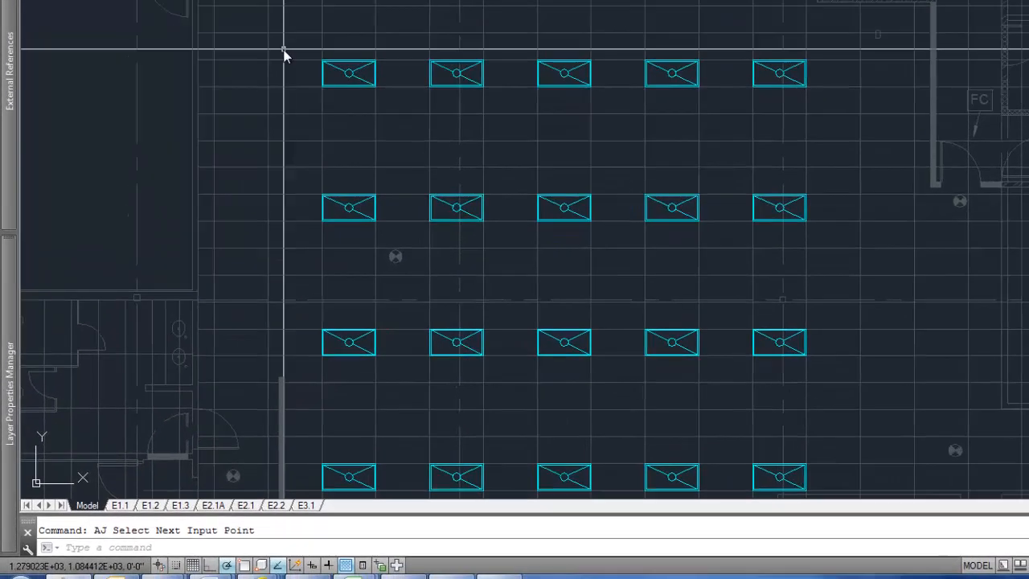
left_click(225, 179)
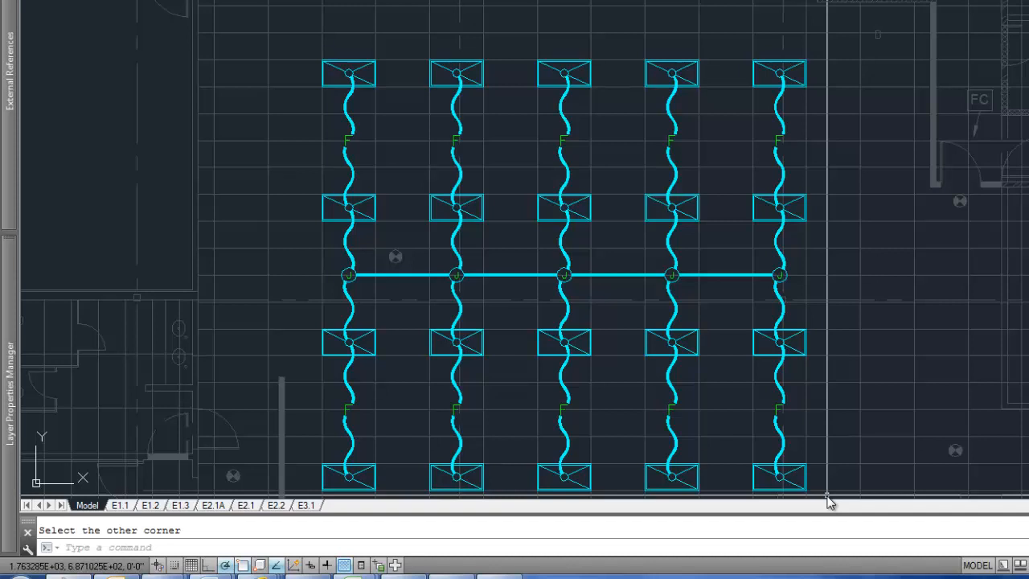
type("u")
key("Return")
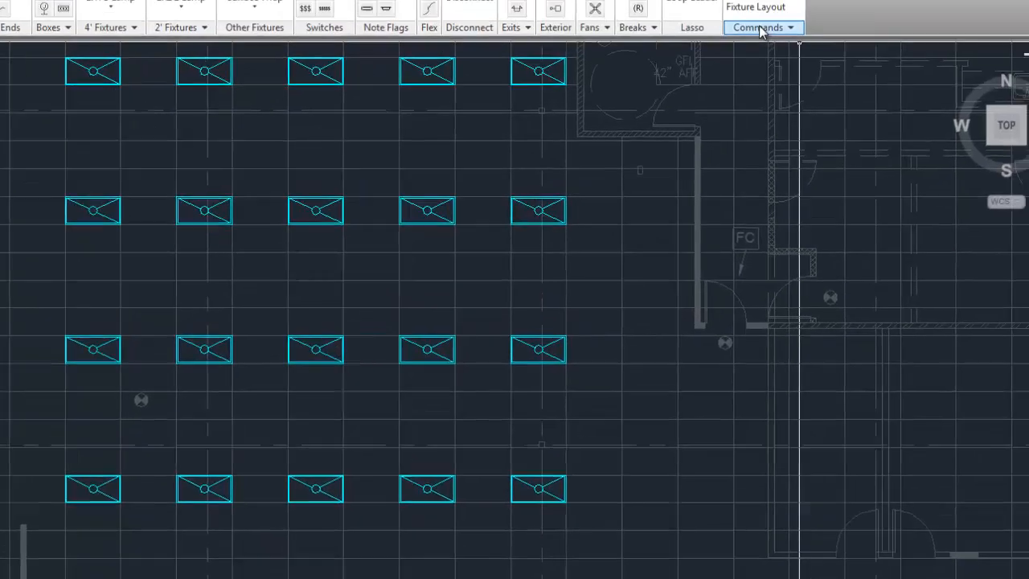
Set the polyline width to 0.0 and the arc length of whips to 500 in the electrical options.
left_click(760, 29)
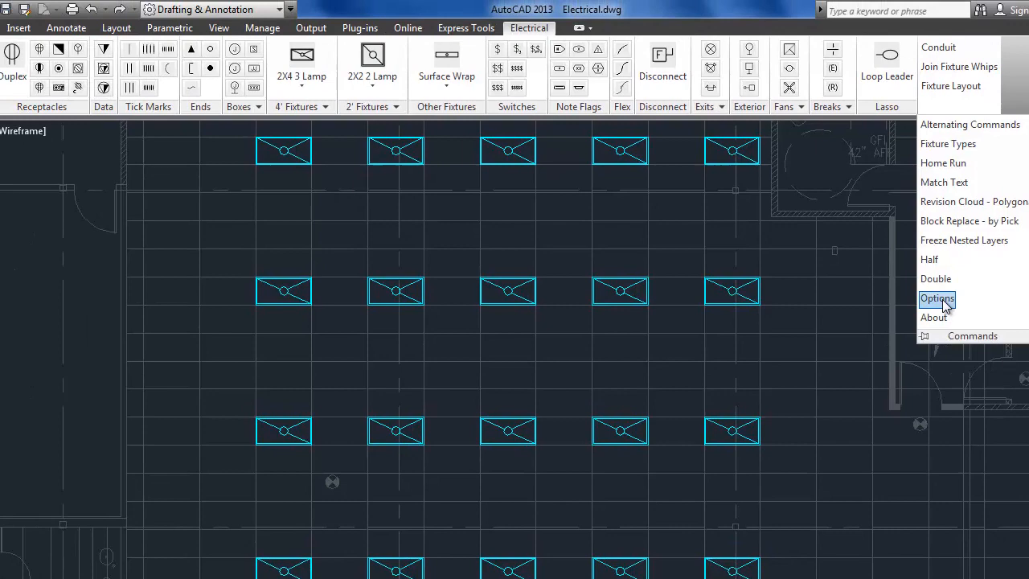
left_click(694, 244)
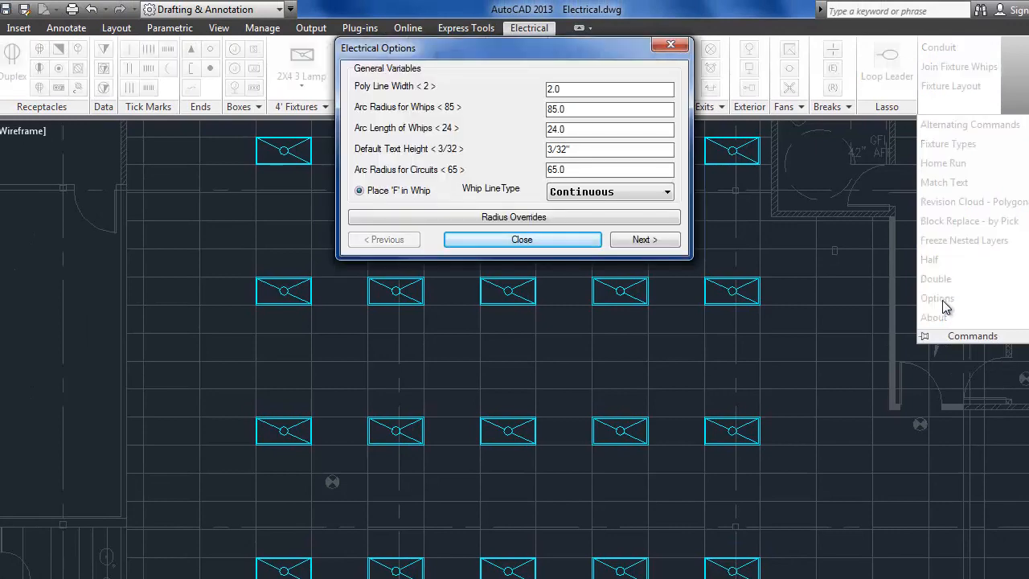
left_click_drag(568, 89, 533, 90)
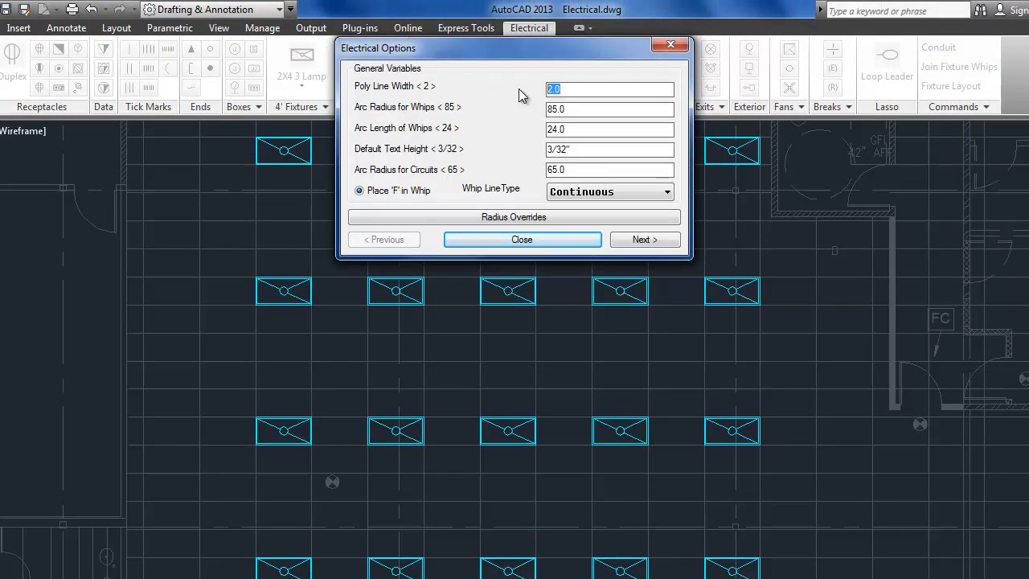
type("0.0")
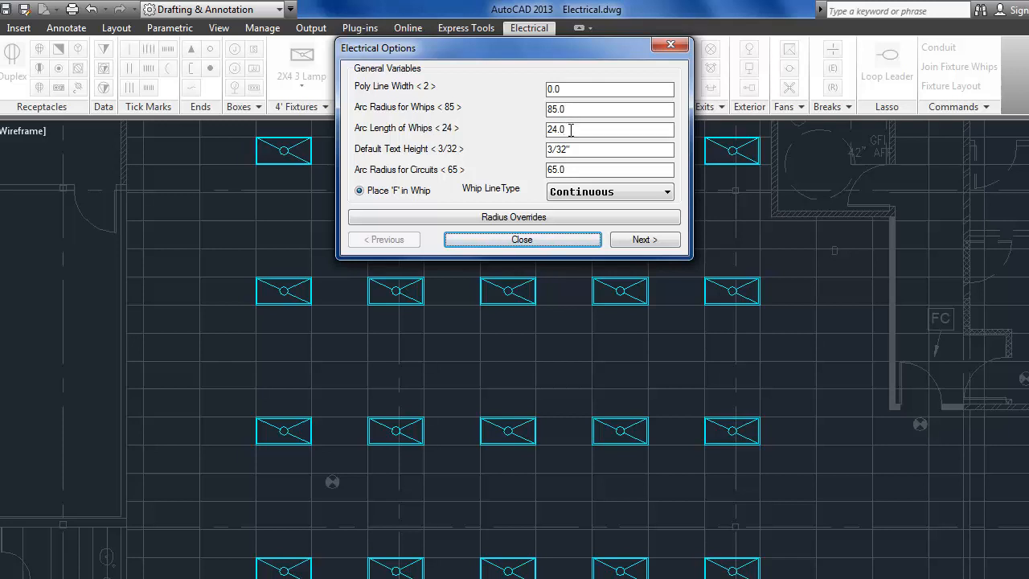
double_click(571, 129)
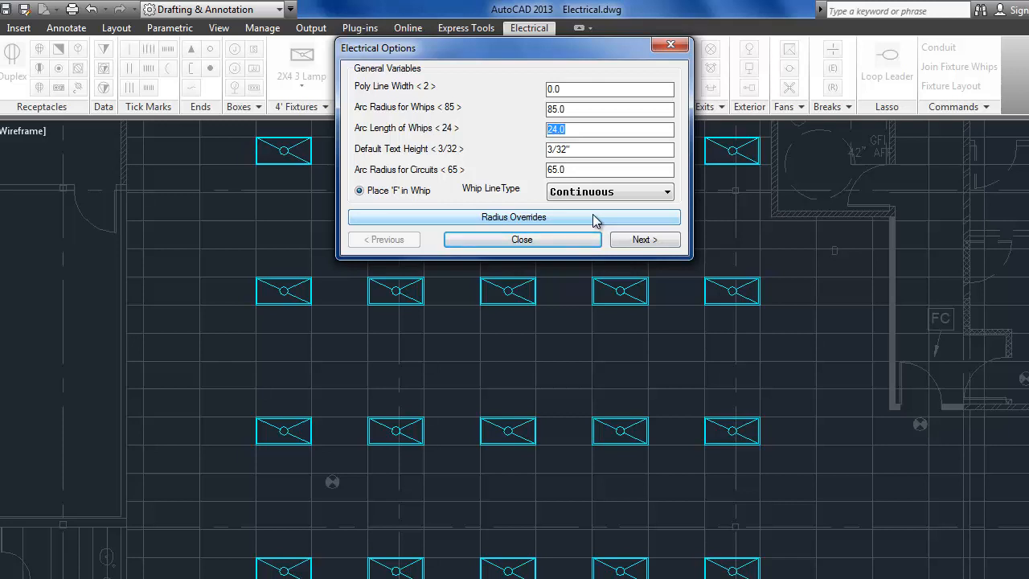
type("500")
key("Tab")
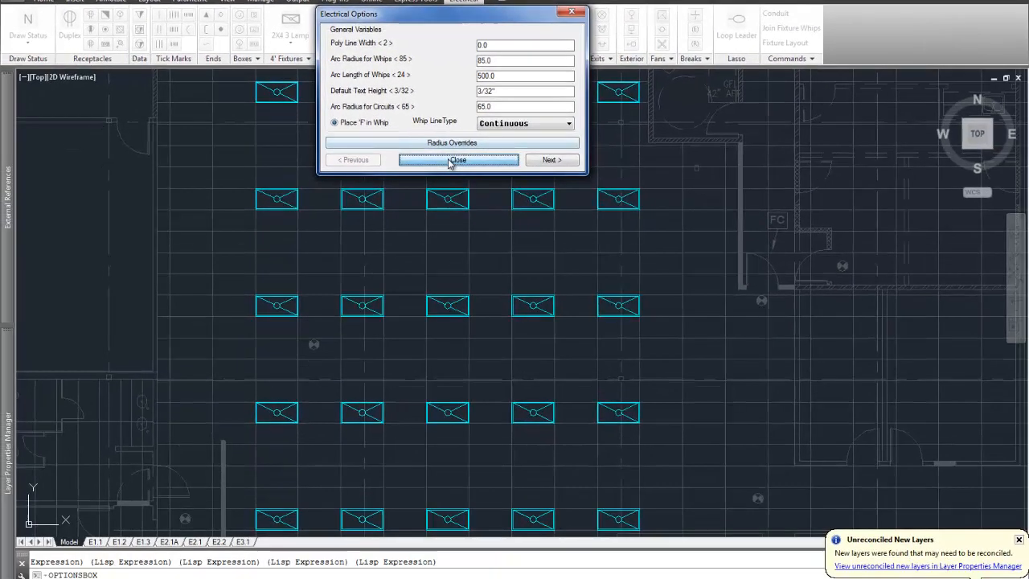
left_click(452, 160)
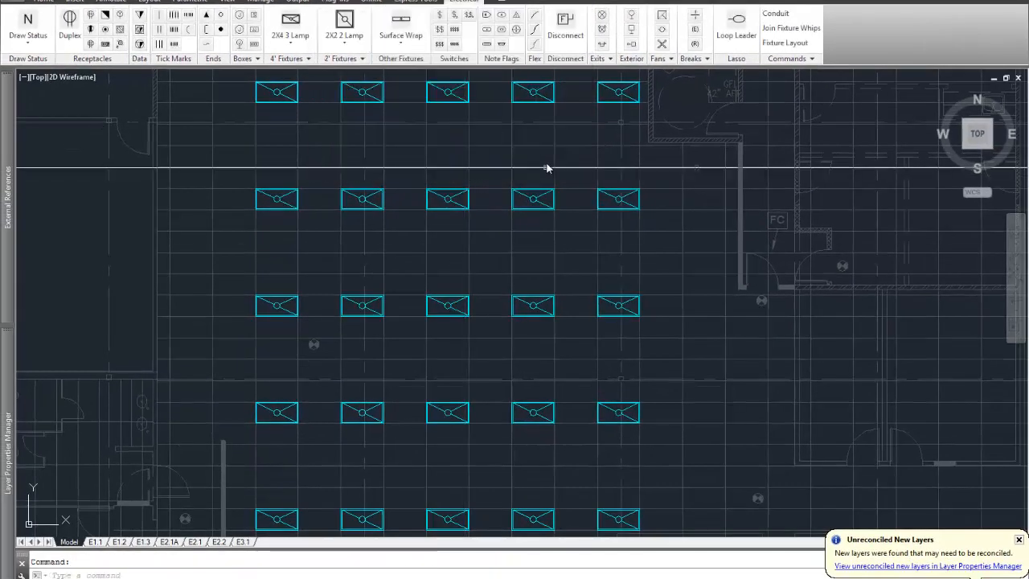
Auto-join the lower four rows along the columns using the new whip settings, and undo the join.
left_click(773, 34)
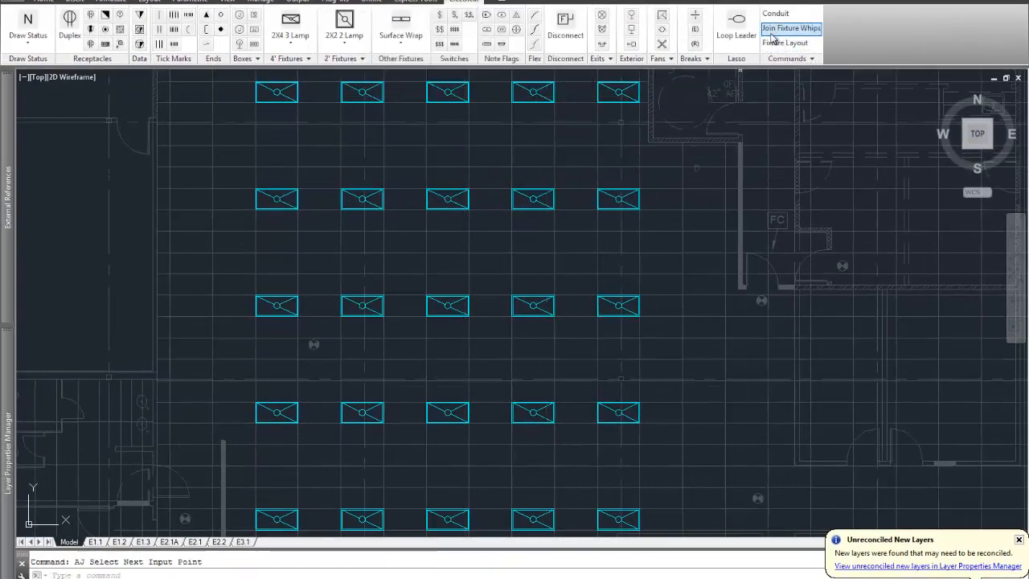
left_click(244, 185)
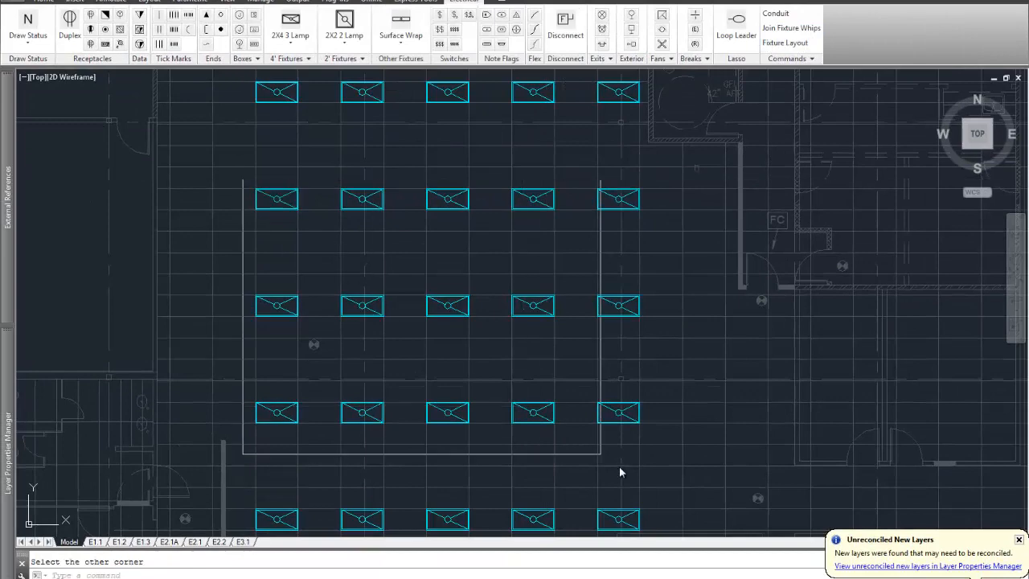
left_click(654, 535)
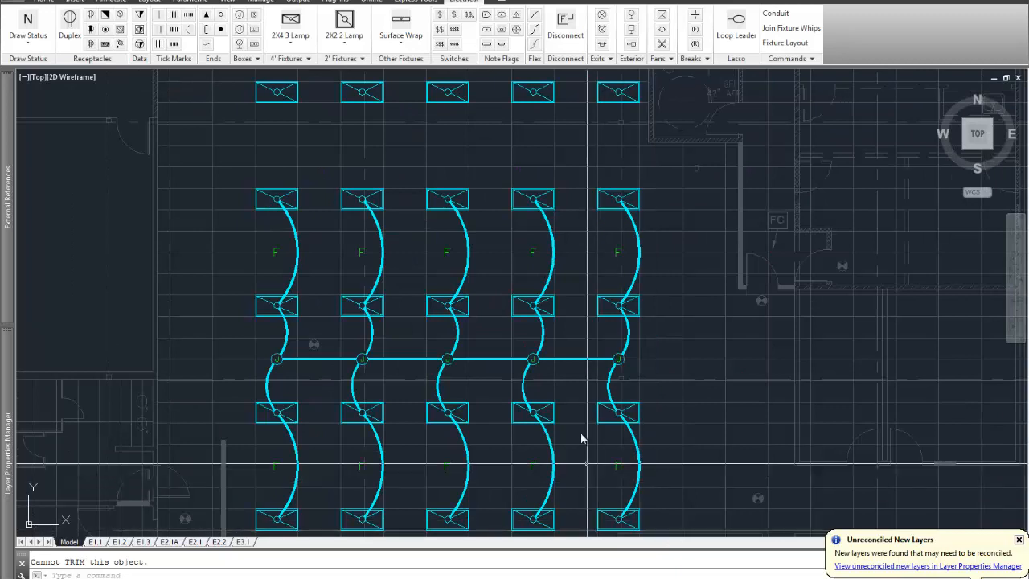
left_click(617, 254)
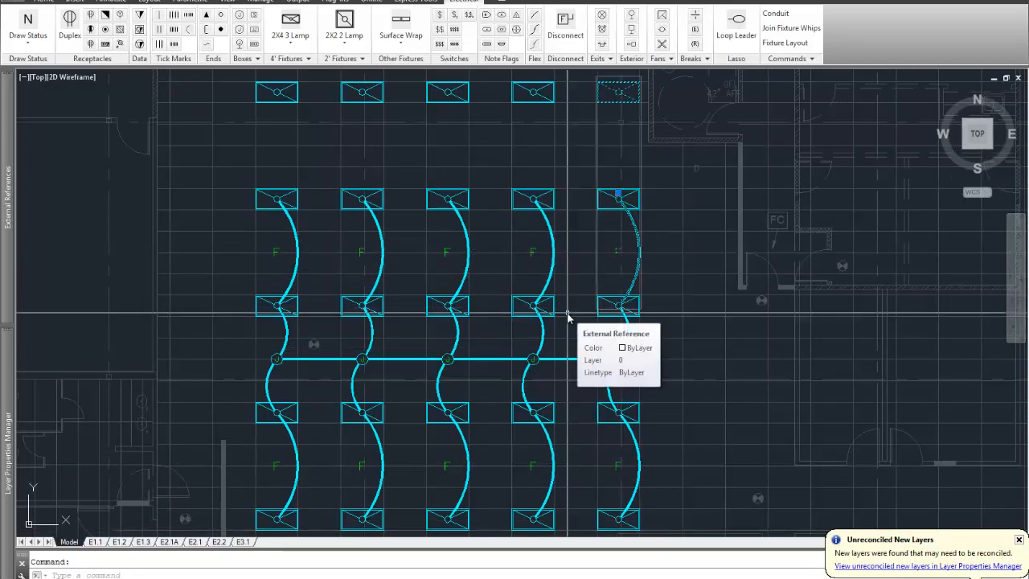
key("Escape")
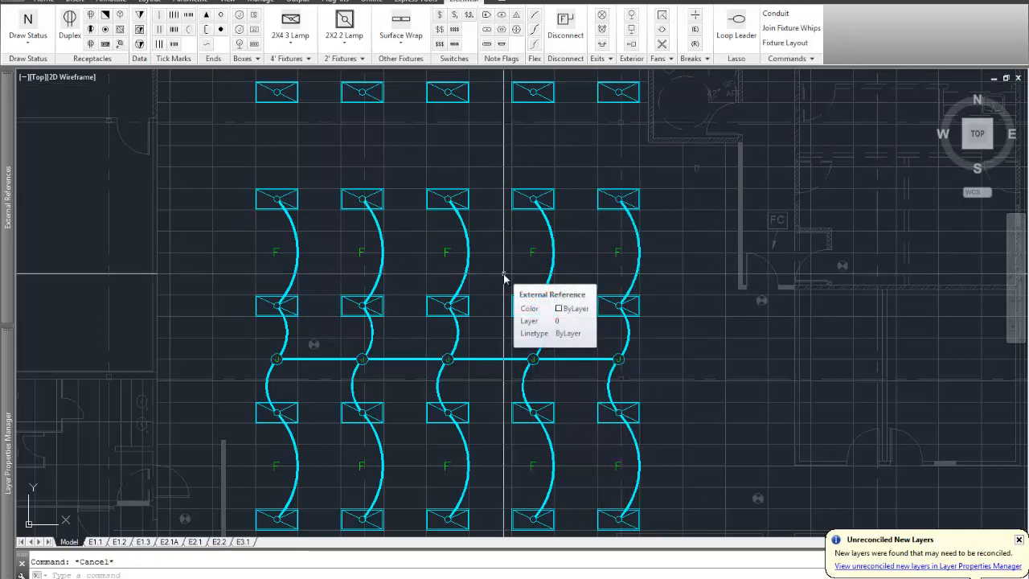
key("ctrl+z")
key("ctrl+z")
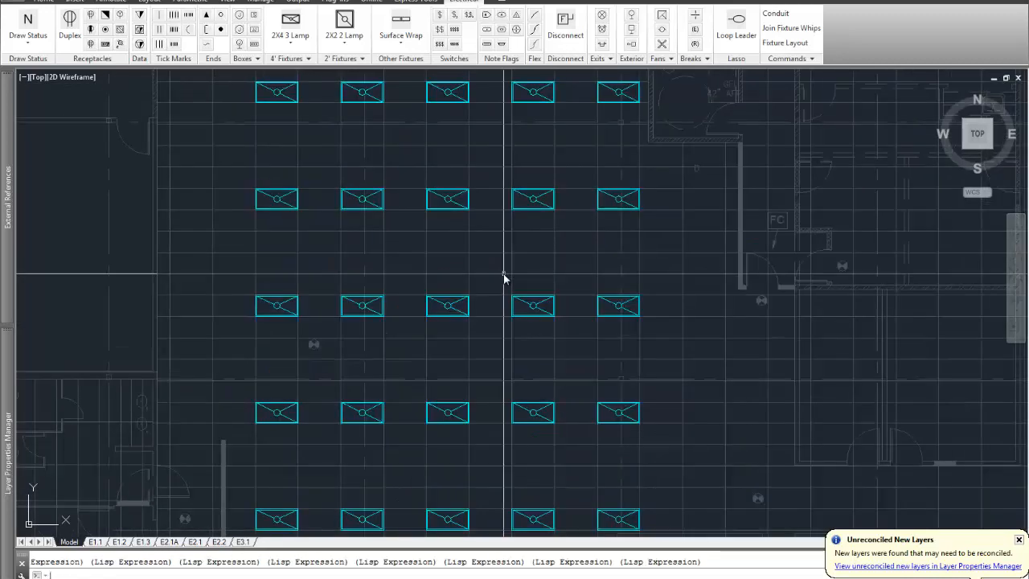
Turn off placing the 'F' in whips in the electrical options.
left_click(773, 29)
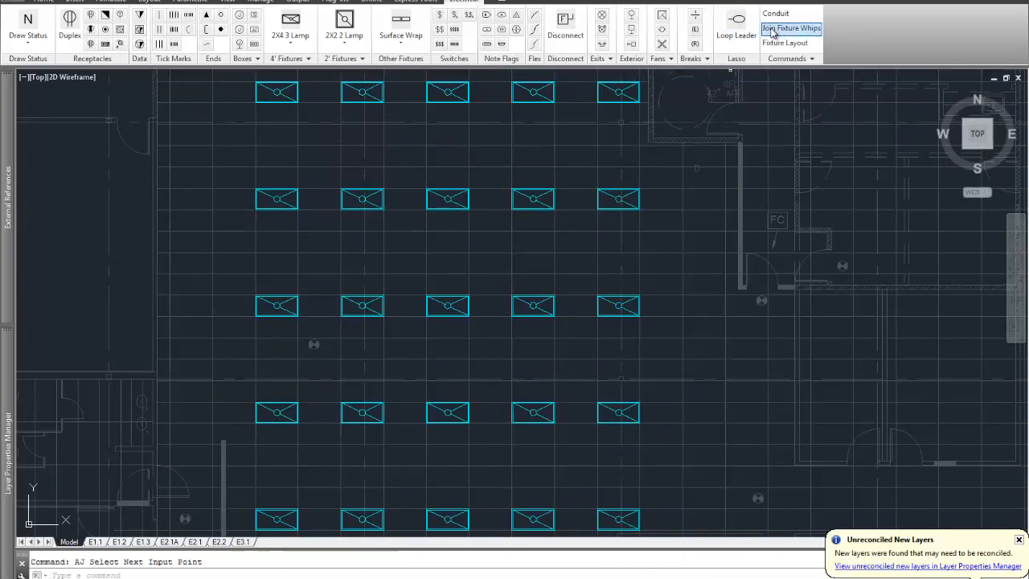
key("Return")
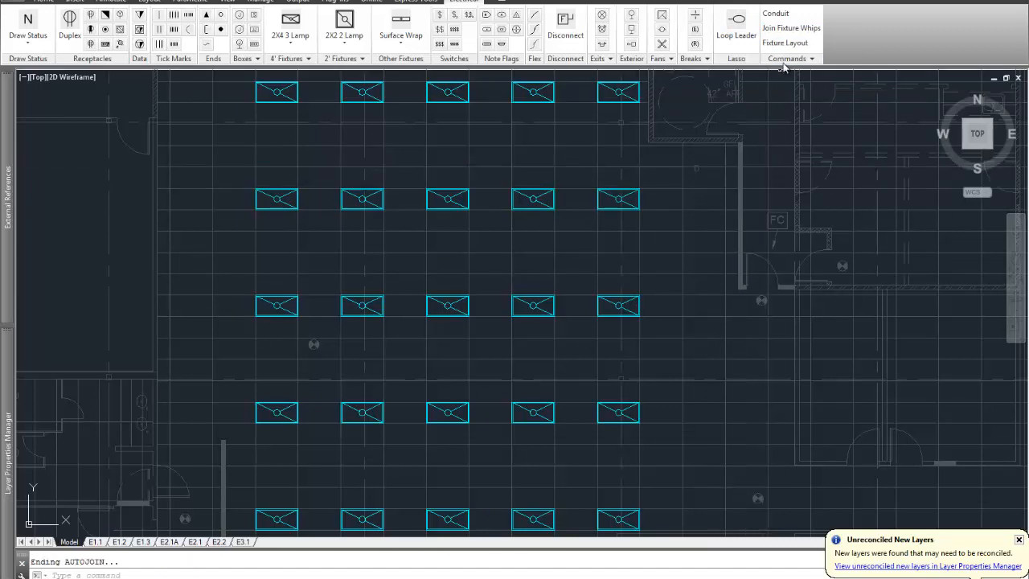
left_click(787, 59)
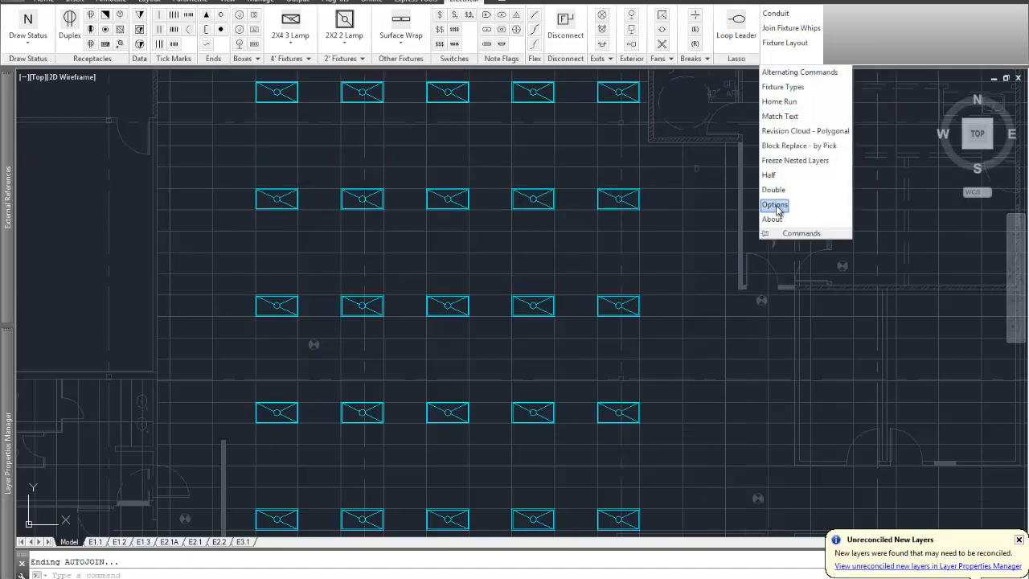
left_click(774, 205)
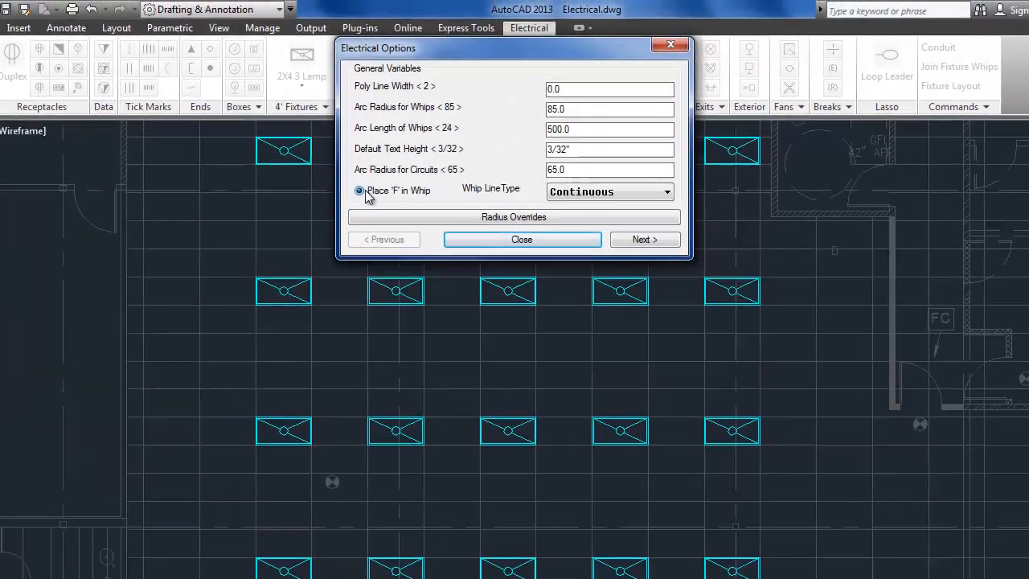
left_click(338, 124)
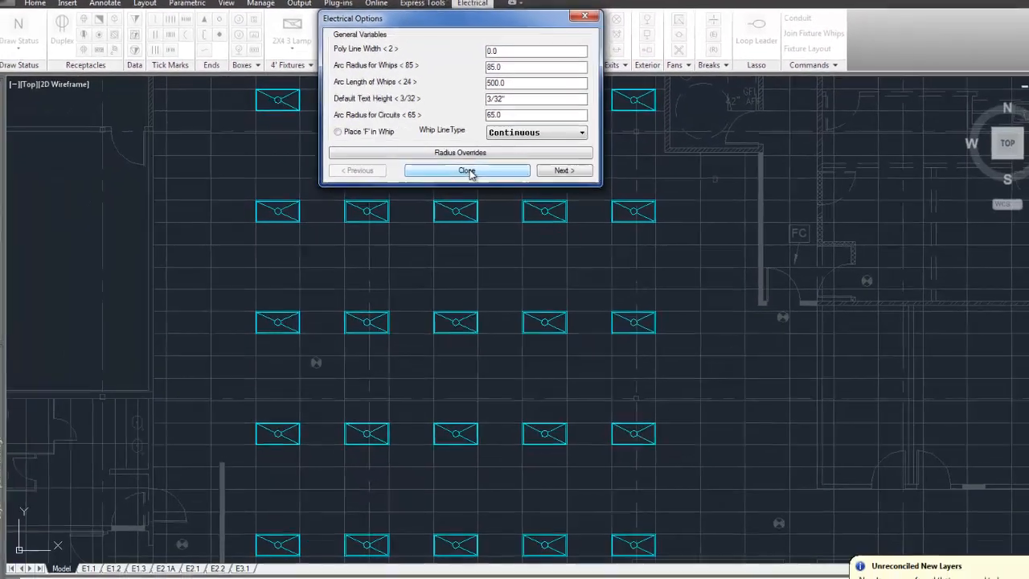
left_click(536, 243)
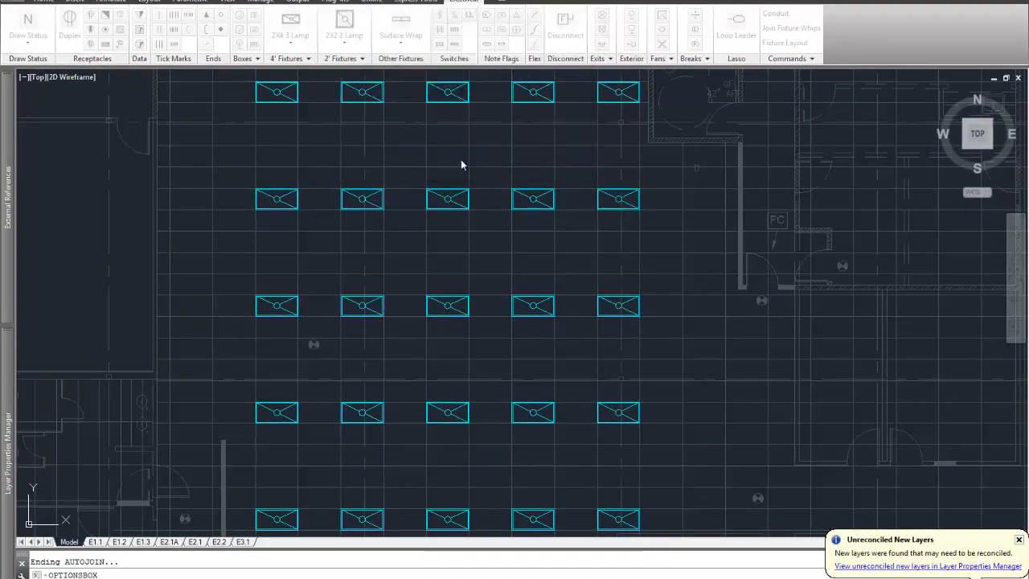
Auto-join all fixtures in the lower four rows along the columns with unlabelled whips, junction boxes and connecting conduit.
left_click(780, 31)
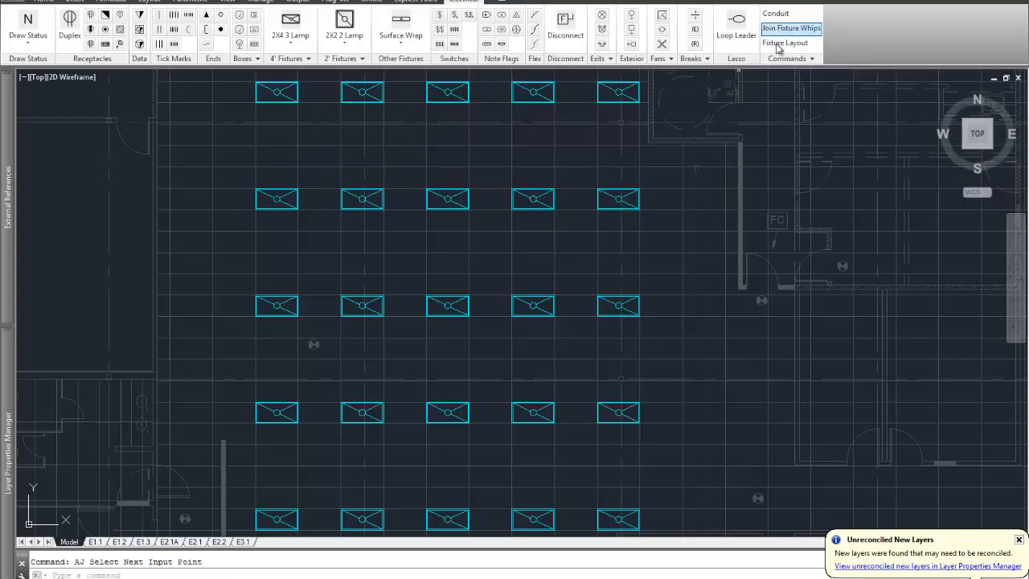
left_click(238, 173)
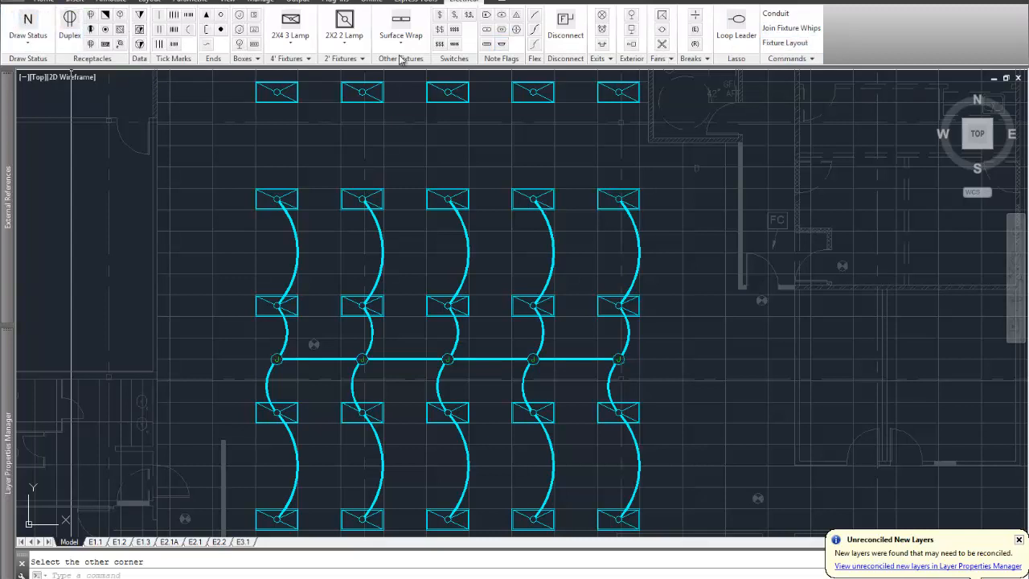
Apply the N draw status to the first column's upper three whips and the conduit between its junction box and the second column's.
left_click(25, 21)
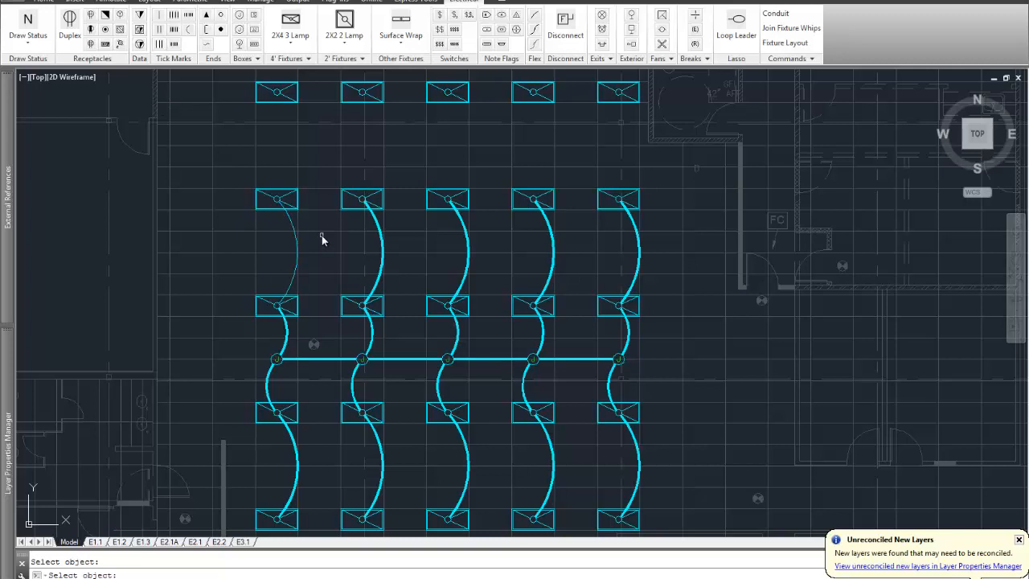
scroll(285, 336, "up", 4)
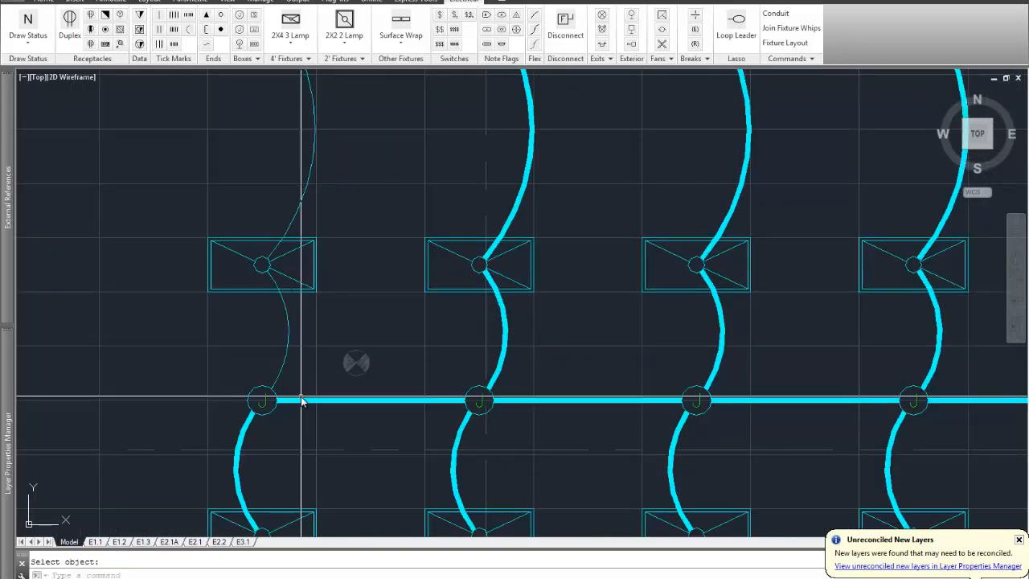
left_click(300, 401)
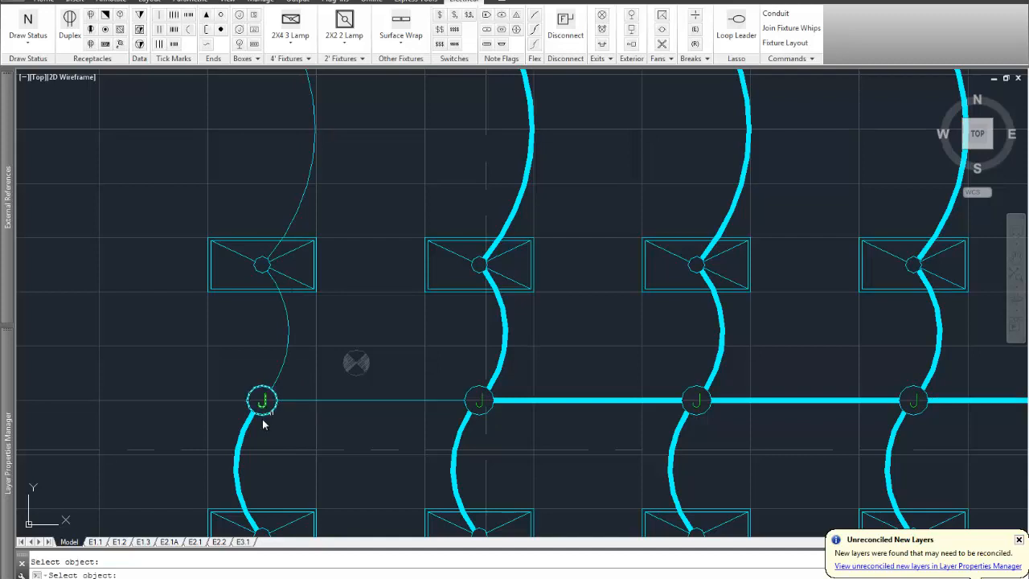
scroll(259, 359, "down", 2)
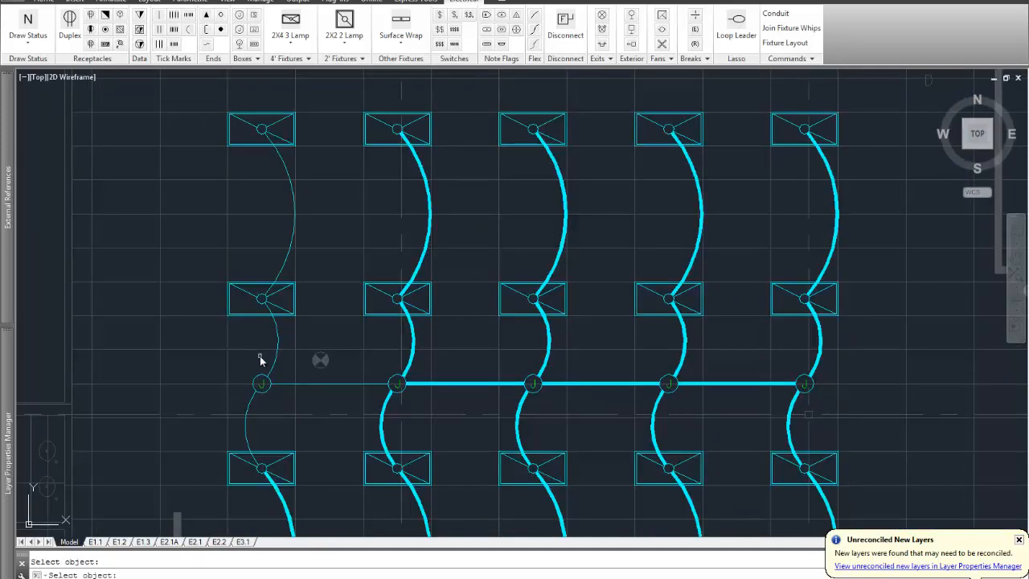
key("Escape")
Erase all whips, junction boxes and connecting conduit between the four fixture rows, leaving the light fixtures in place.
scroll(310, 332, "down", 1)
middle_click_drag(311, 342, 264, 262)
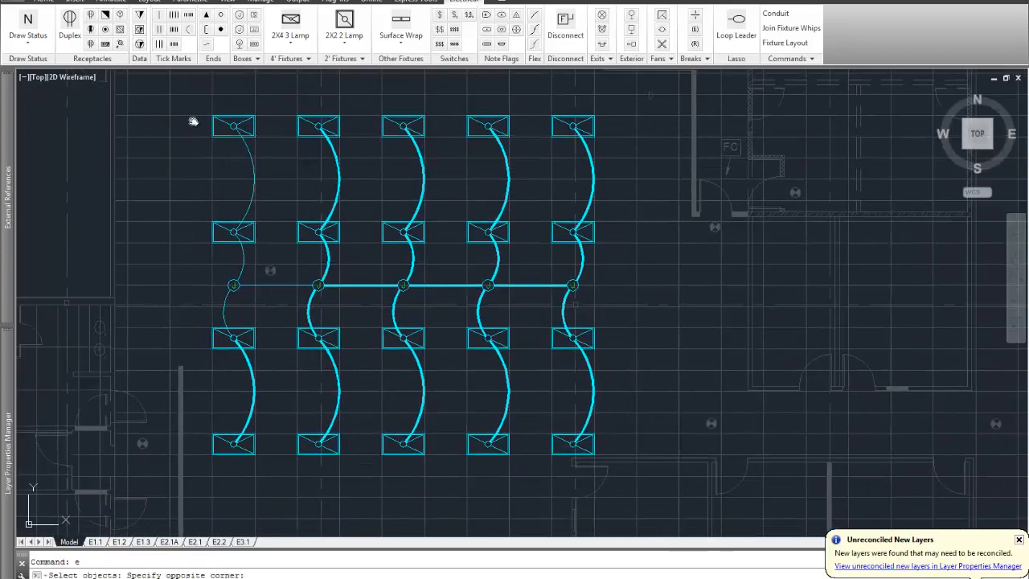
left_click_drag(191, 117, 608, 239)
key("Return")
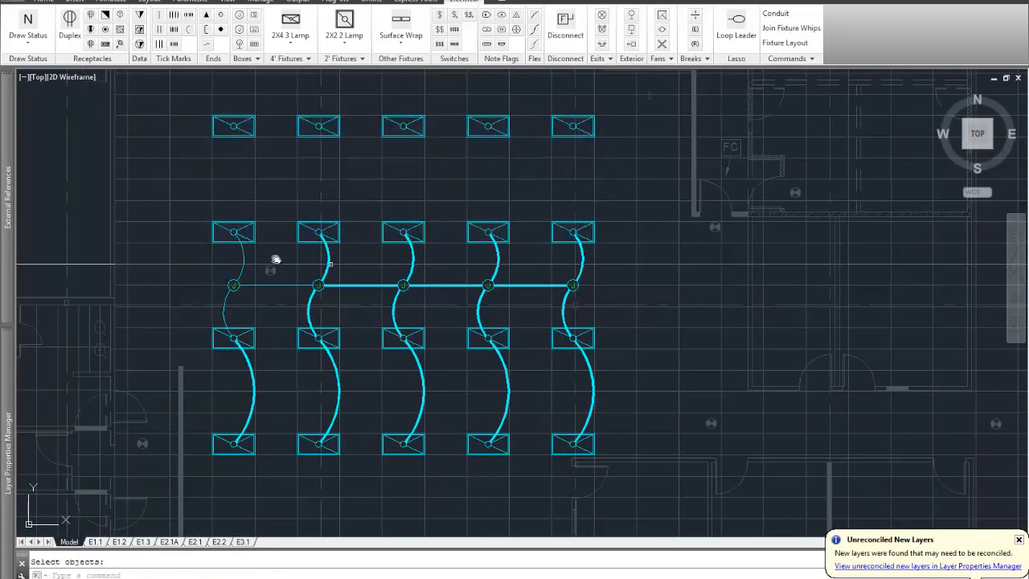
type("e")
key("Return")
mouse_move(193, 225)
left_mouse_down()
mouse_move(333, 294)
mouse_move(619, 346)
left_mouse_up()
key("Return")
type("e")
key("Return")
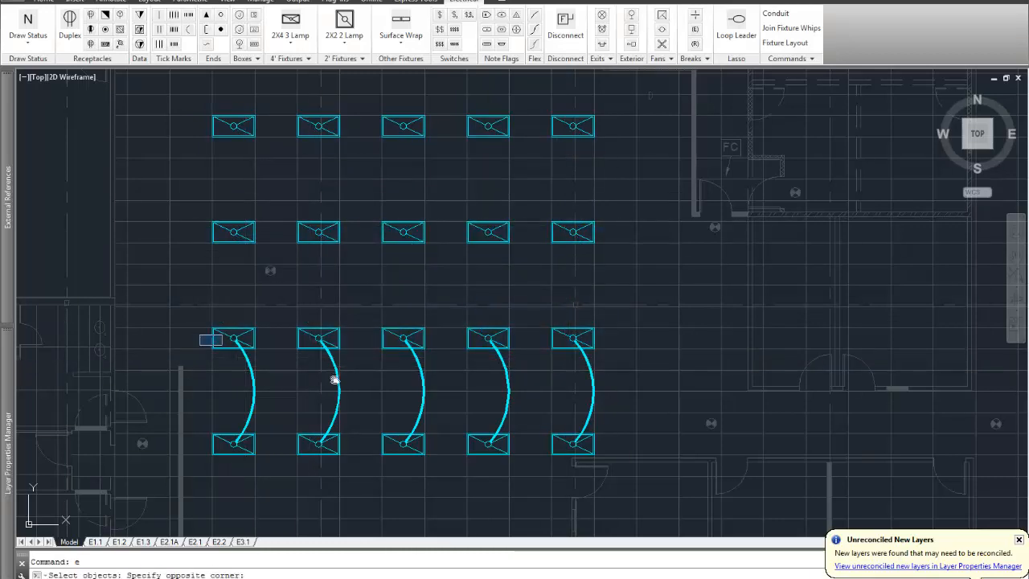
mouse_move(334, 380)
left_mouse_down()
mouse_move(602, 427)
mouse_move(606, 442)
left_mouse_up()
key("Return")
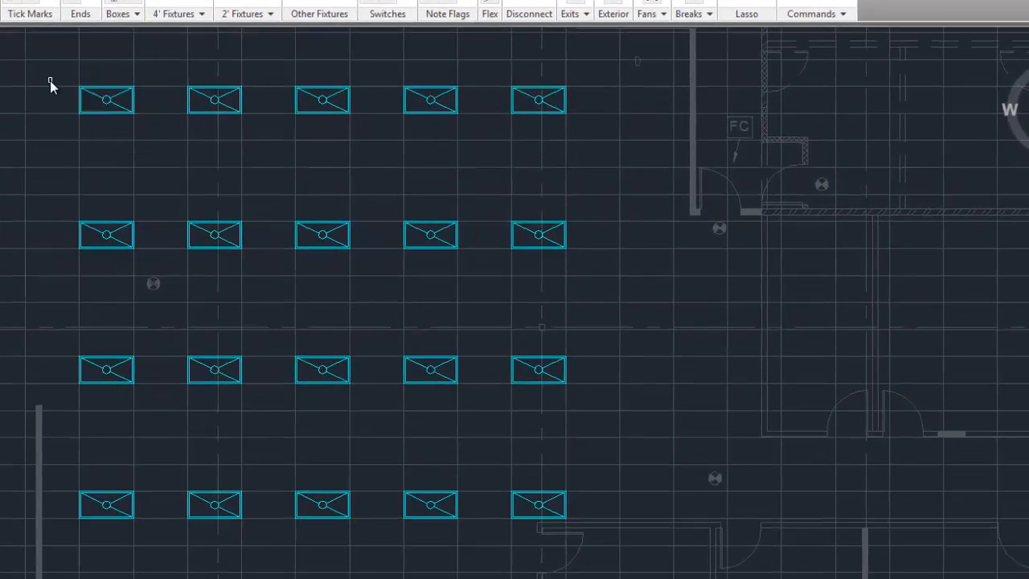
Auto-join all fixtures in the four rows along the columns and select the lowest whips of the first two columns.
mouse_move(49, 80)
left_mouse_down()
mouse_move(342, 285)
mouse_move(601, 531)
left_mouse_up()
key("Return")
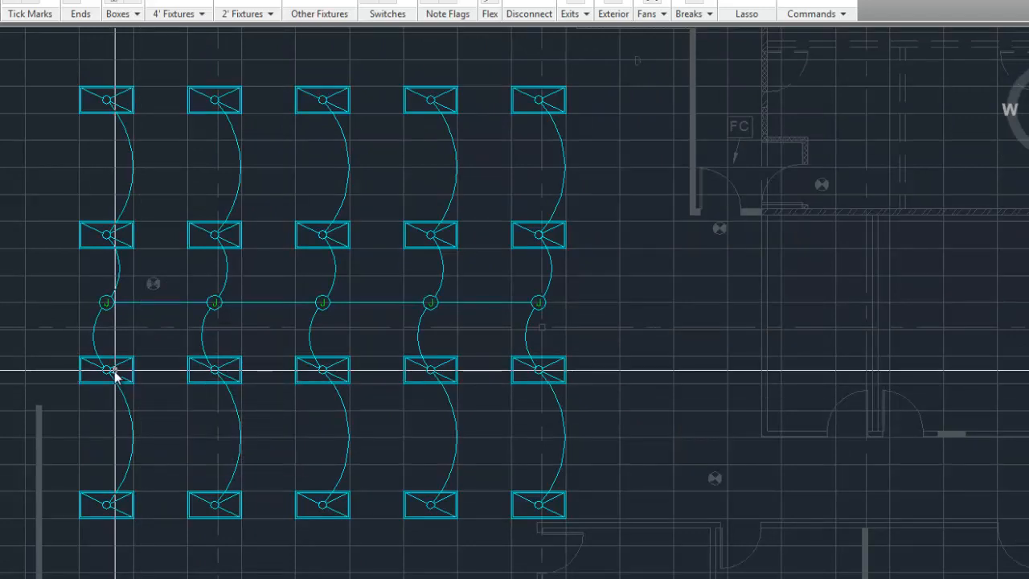
left_click(120, 395)
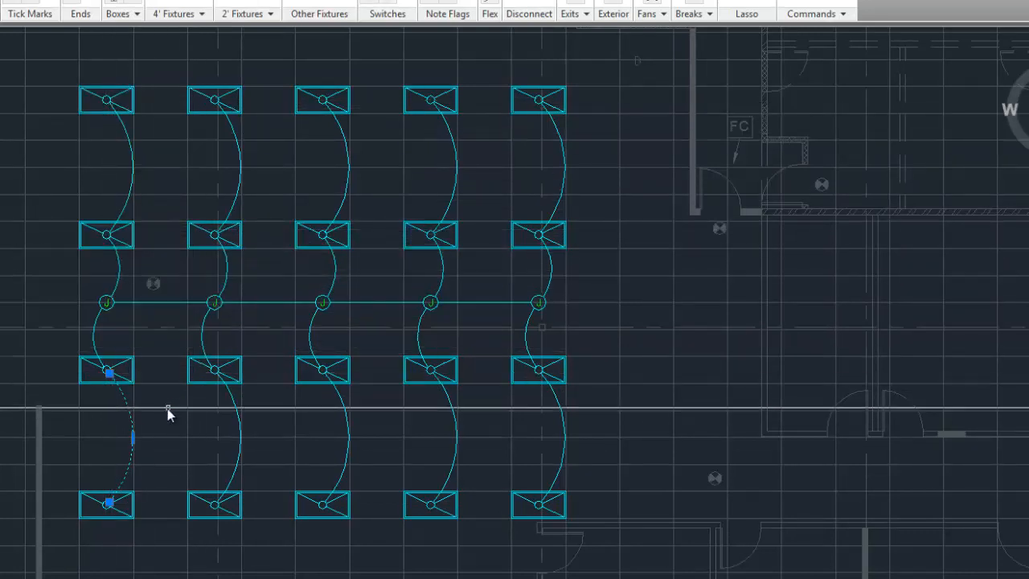
key("Escape")
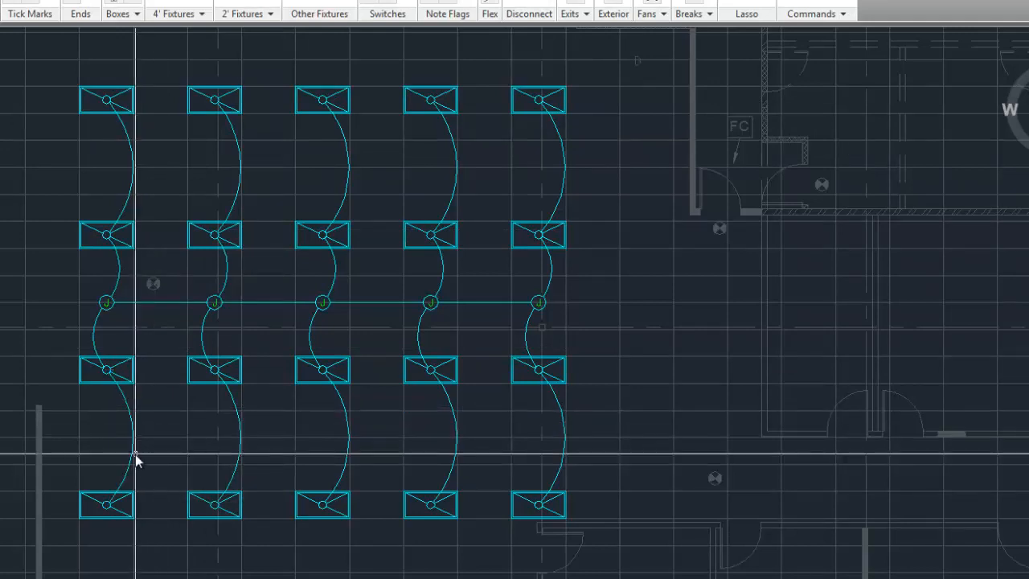
scroll(135, 454, "up", 4)
left_click(120, 454)
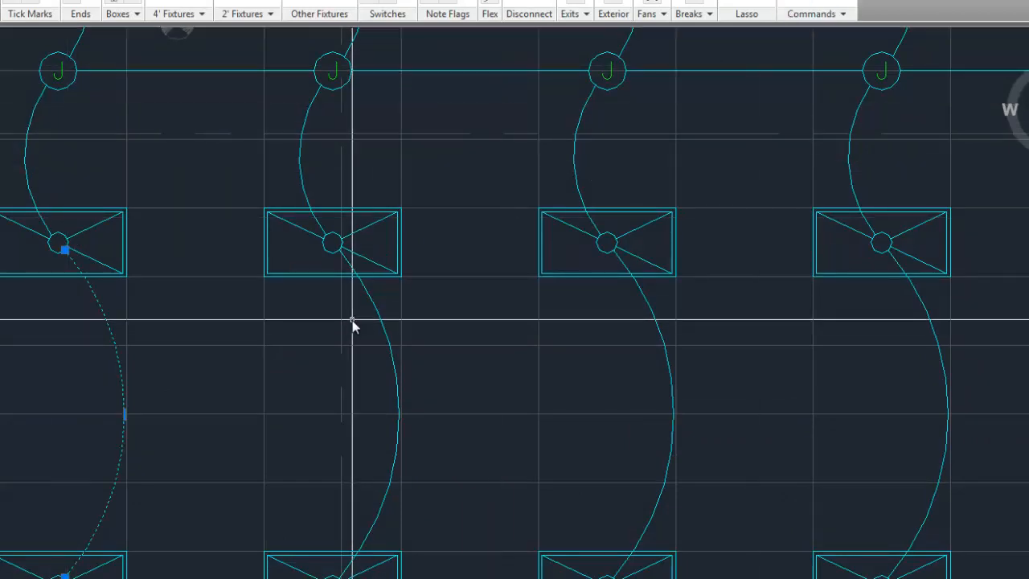
left_click(368, 294)
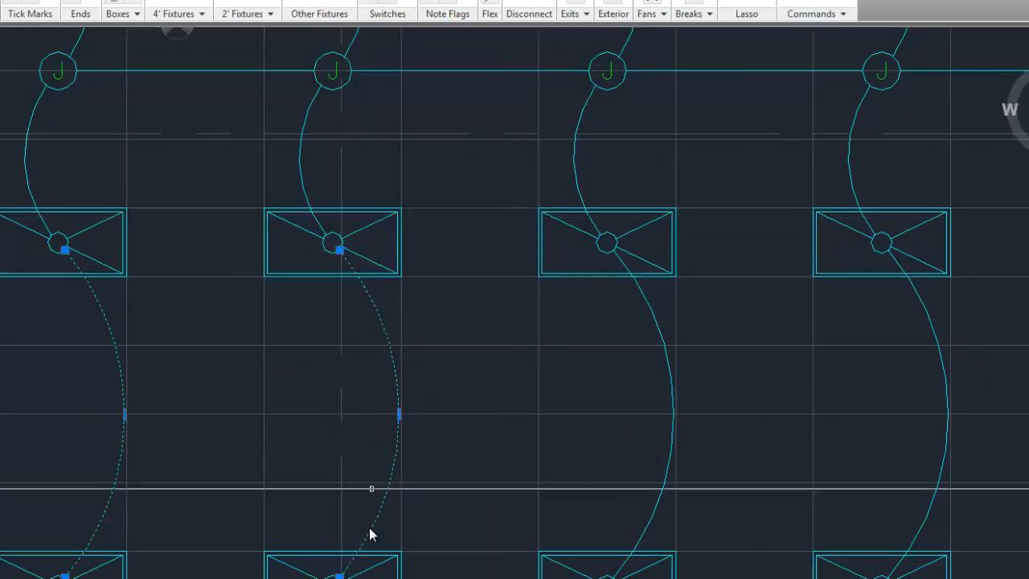
Set the arc radius for whips to 50.0 in the electrical options.
left_click(791, 2)
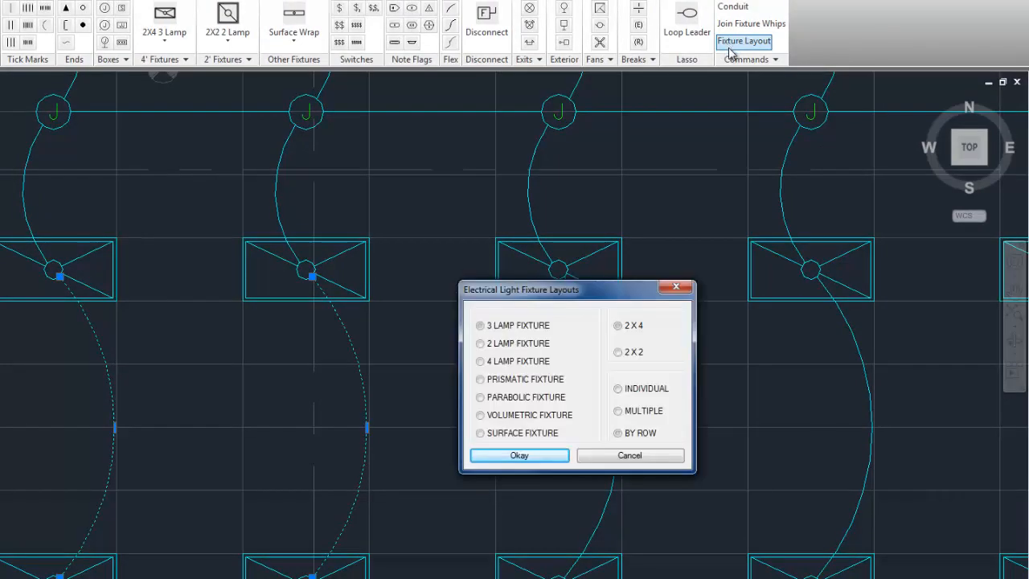
left_click(619, 456)
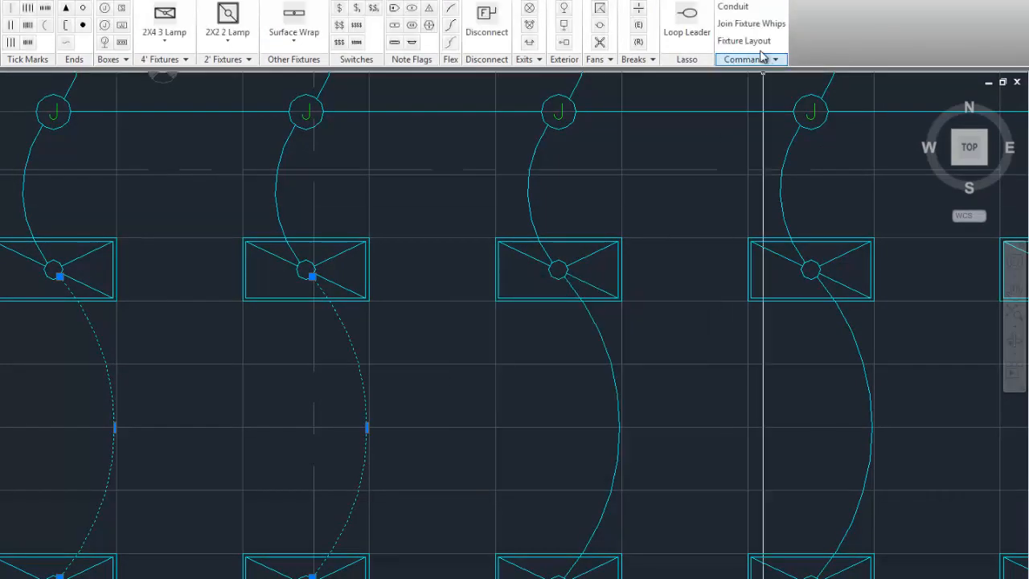
left_click(751, 58)
left_click(935, 298)
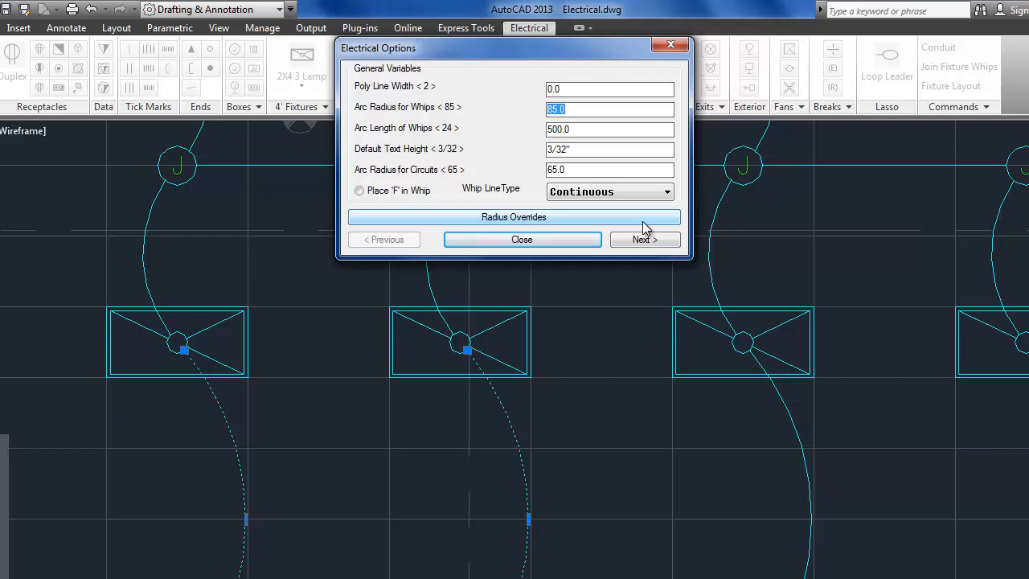
type("50.0")
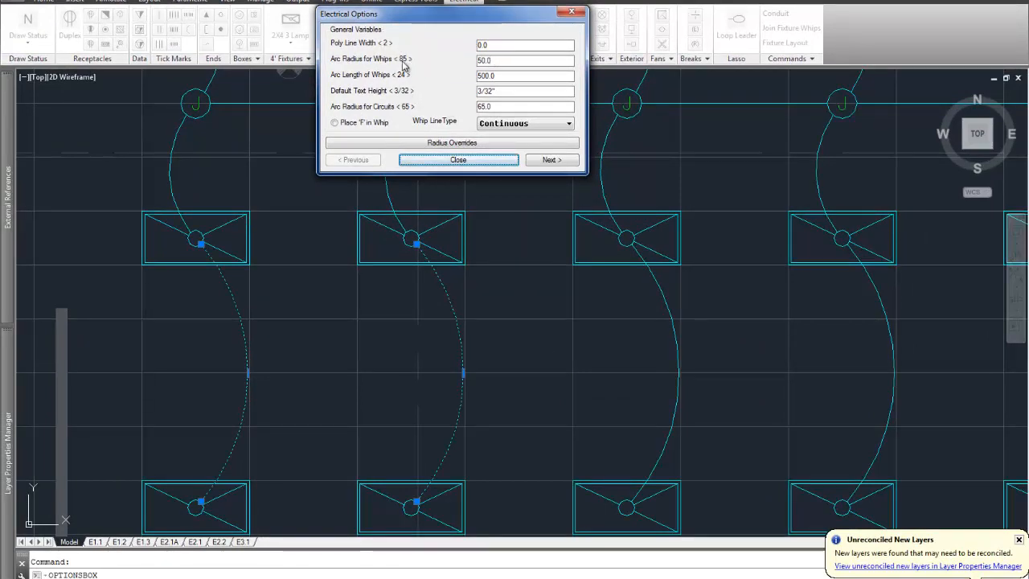
left_click(457, 161)
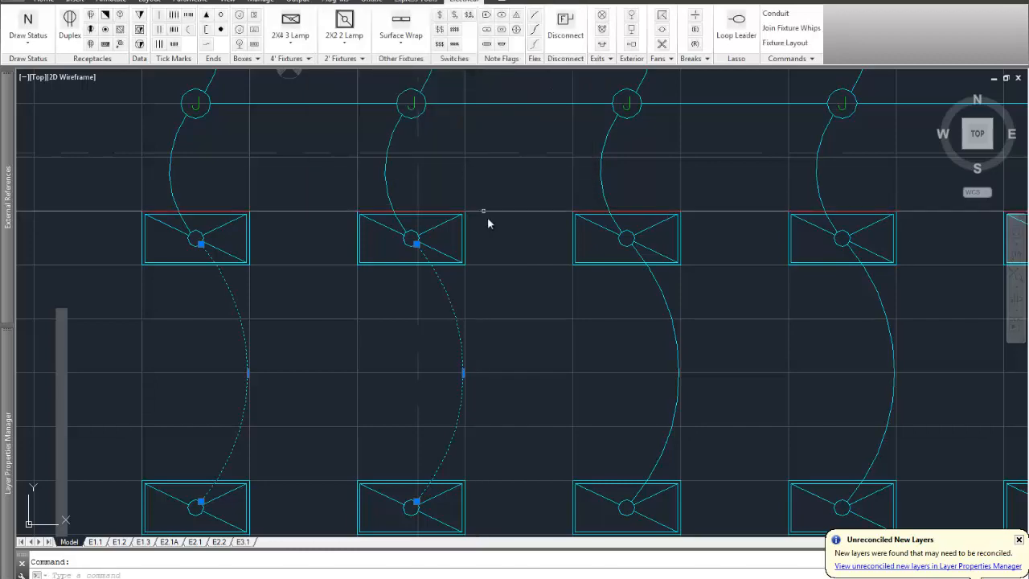
Erase the selected lowest whips in the first two columns.
scroll(500, 260, "down", 5)
middle_click_drag(504, 246, 434, 273)
scroll(434, 274, "up", 2)
middle_click_drag(499, 266, 470, 295)
type("e")
key("Return")
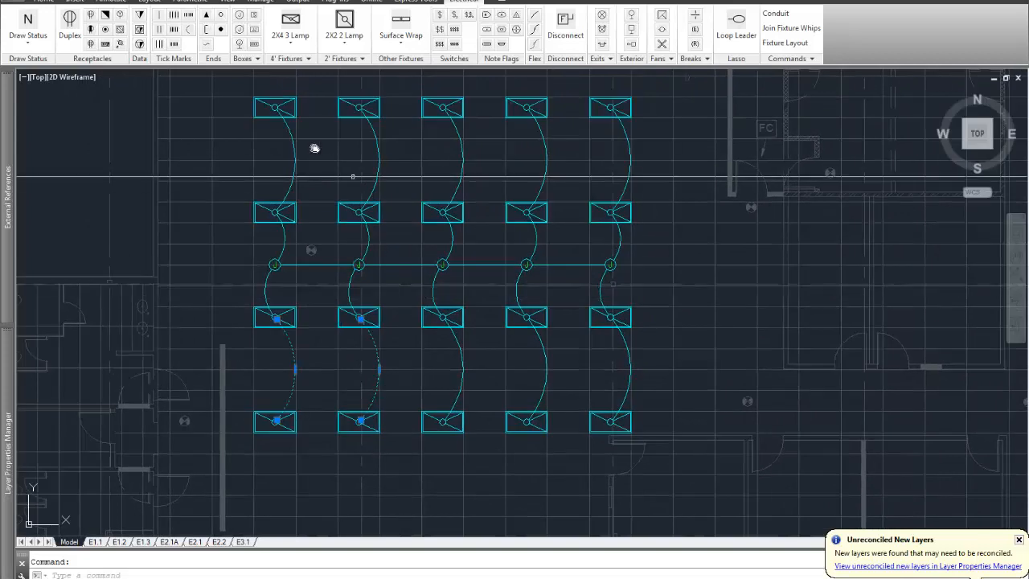
Erase the uppermost whips of all five columns and the middle whips, junction boxes and conduit.
type("e")
key("Return")
left_click(242, 105)
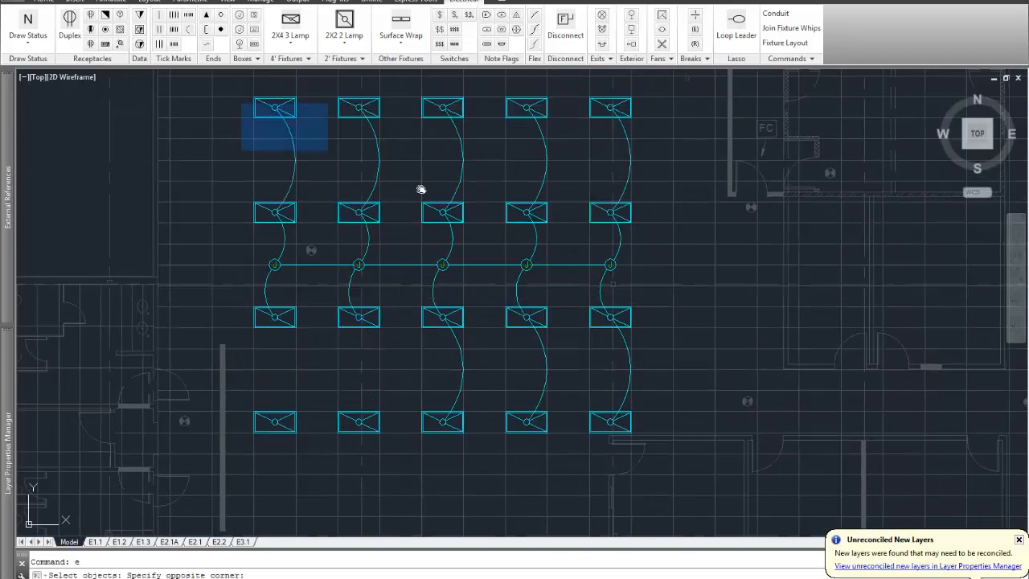
left_click(624, 214)
key("Return")
type("e")
key("Return")
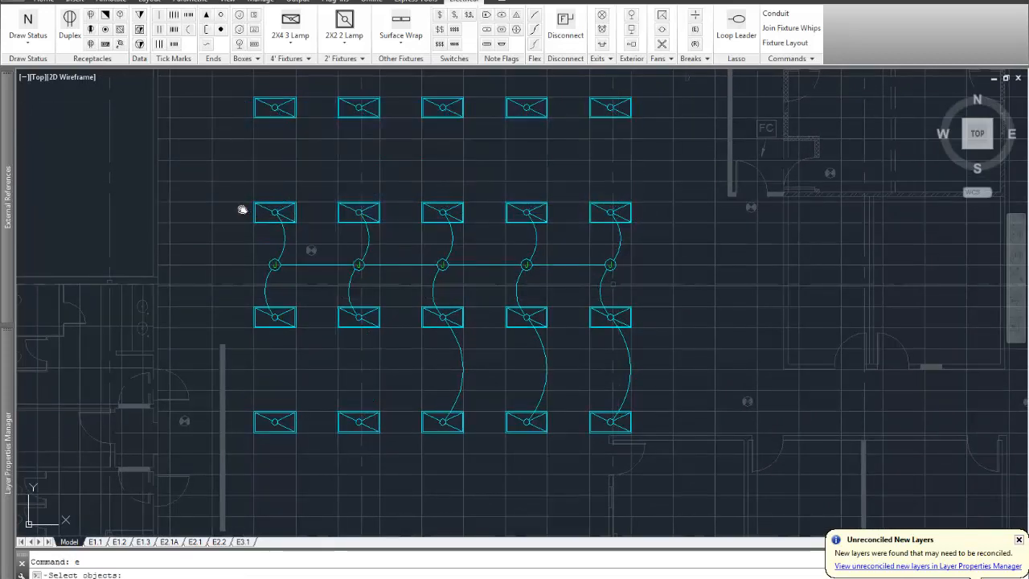
left_click(230, 206)
left_click(639, 320)
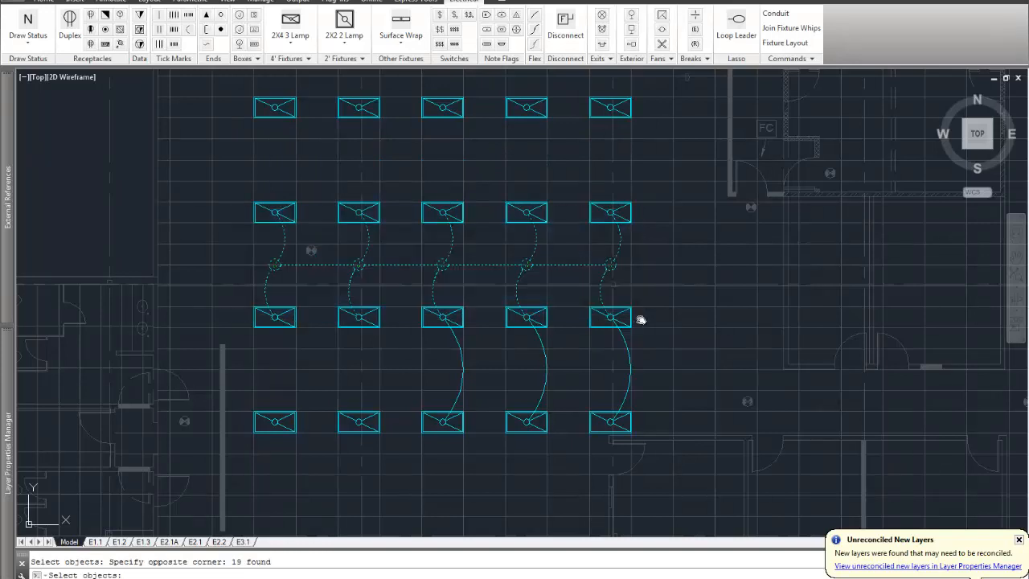
key("Return")
Erase the remaining lowest whips in the third, fourth and fifth columns.
type("e")
key("Return")
left_click(400, 314)
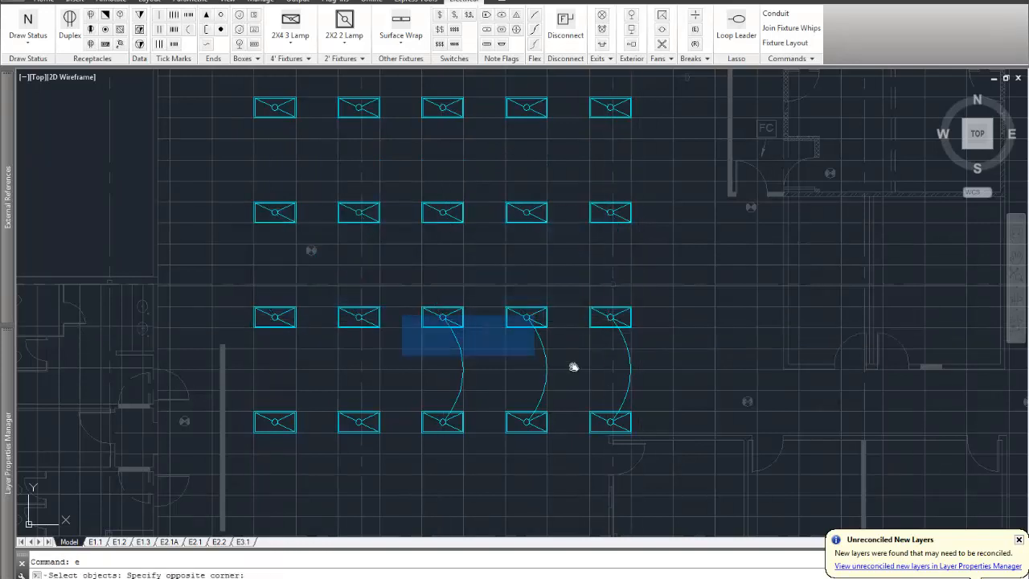
left_click(653, 426)
key("Return")
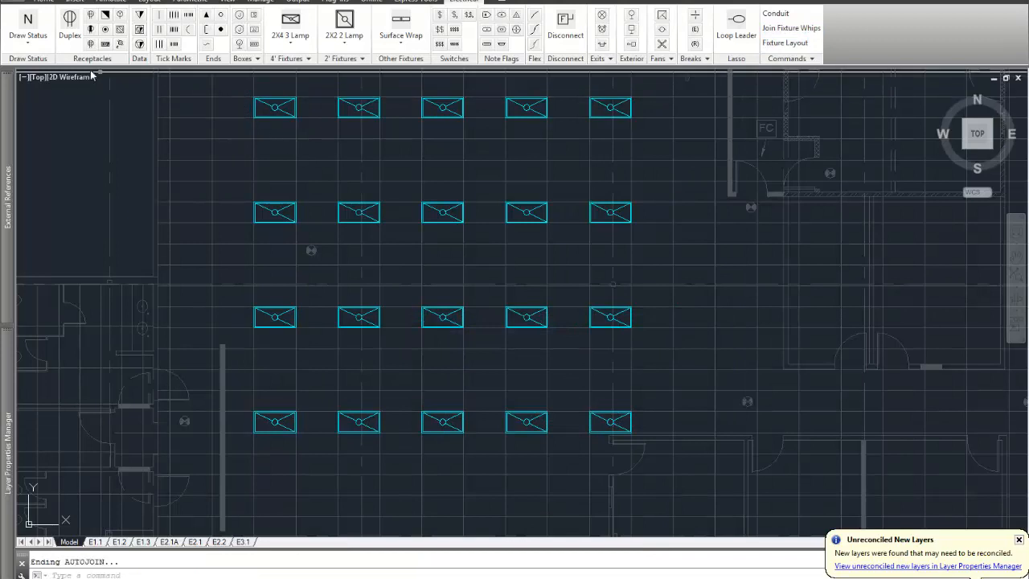
Start from the N draw status and auto-join all fixtures in the four rows along the columns using the 50.0 whip radius.
left_click(28, 24)
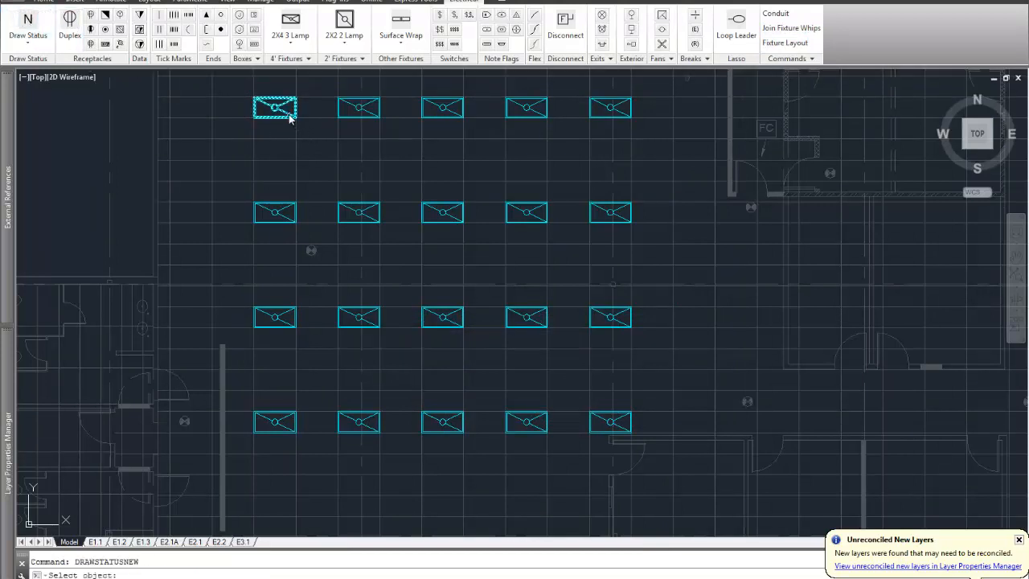
key("Return")
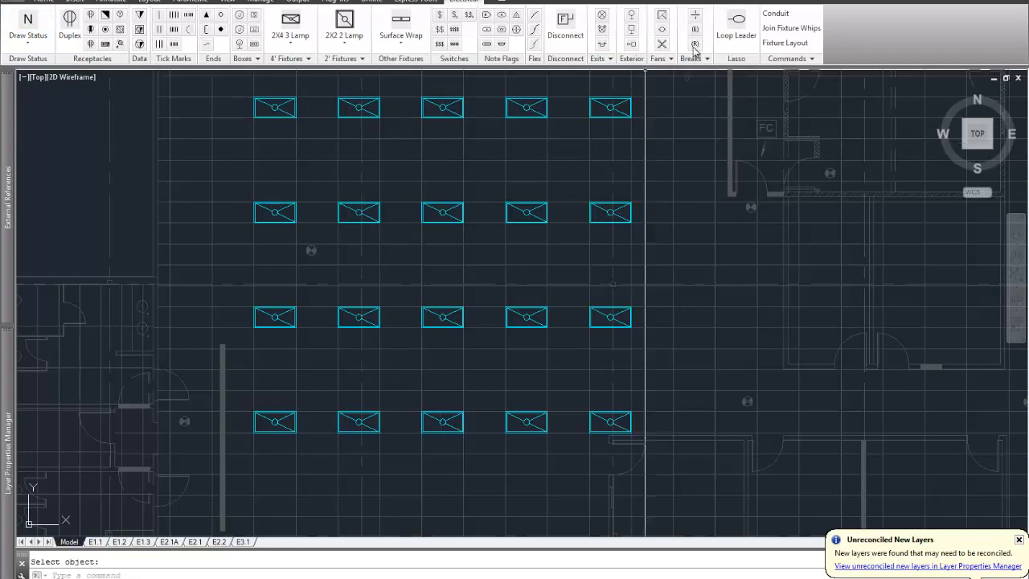
left_click(773, 30)
left_click(248, 97)
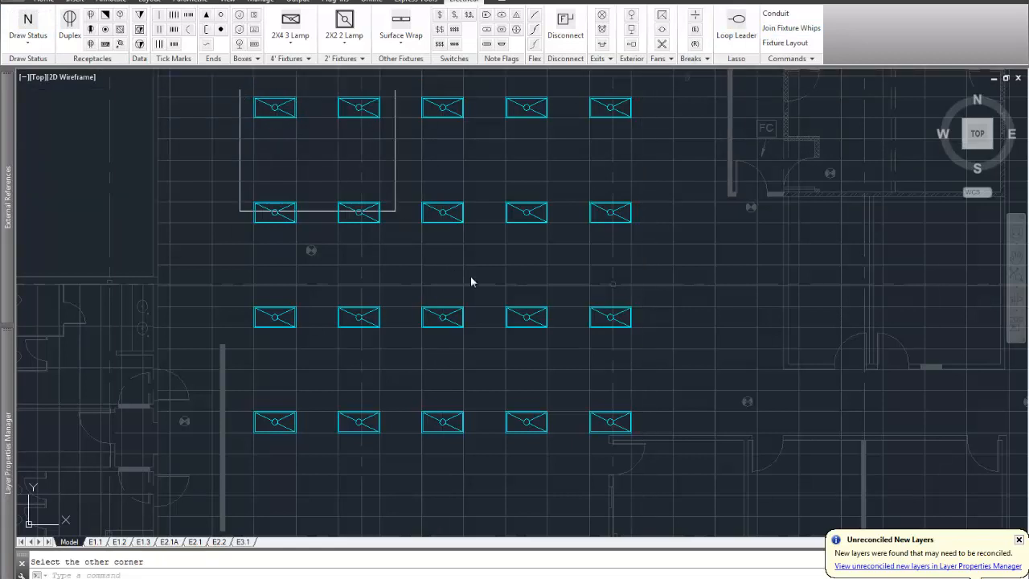
left_click(651, 443)
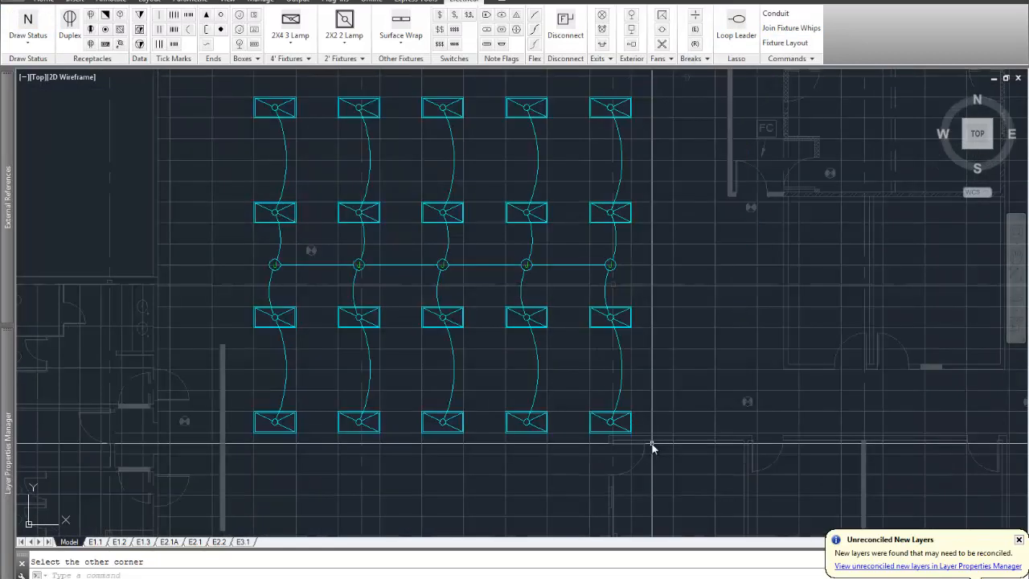
scroll(537, 407, "up", 4)
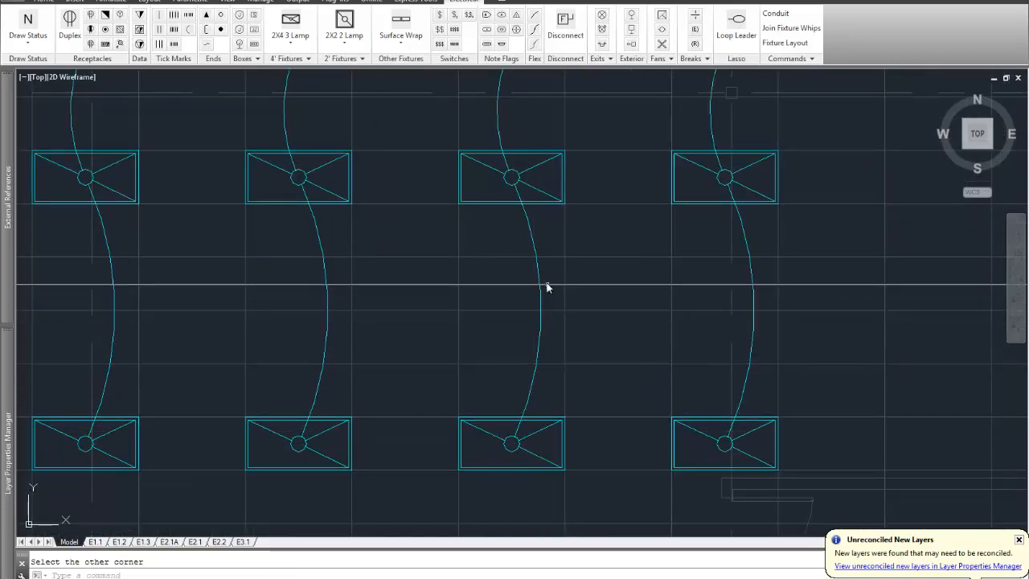
scroll(543, 329, "down", 2)
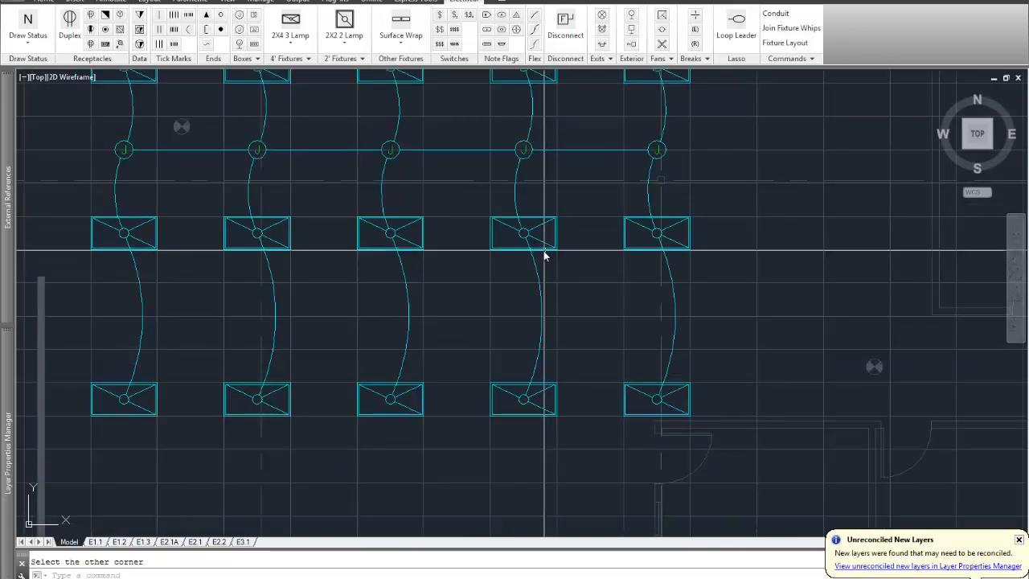
middle_click_drag(544, 248, 520, 369)
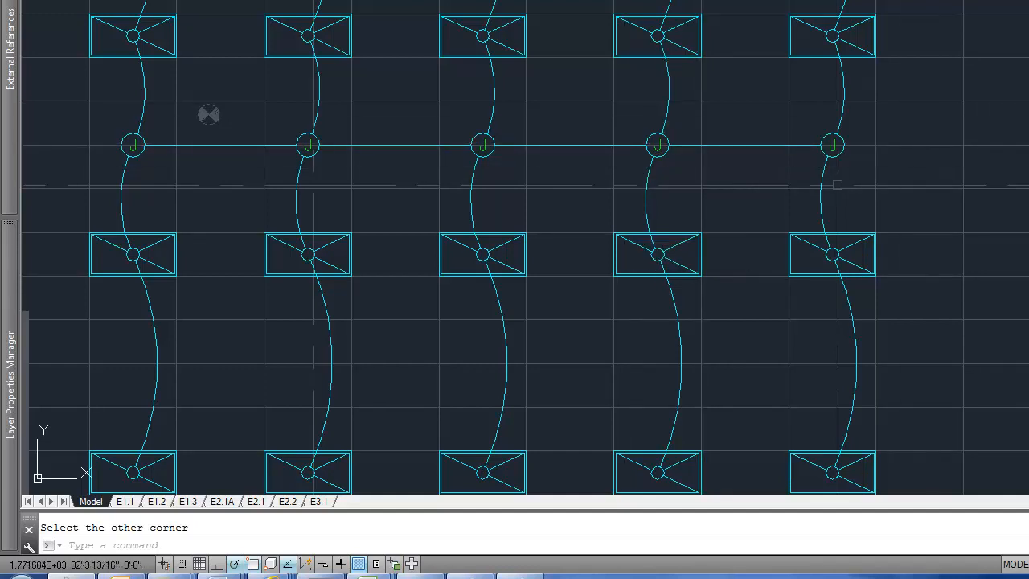
Undo the auto-join of the four fixture rows, including its whips, junction boxes and conduit.
type("u")
key("Return")
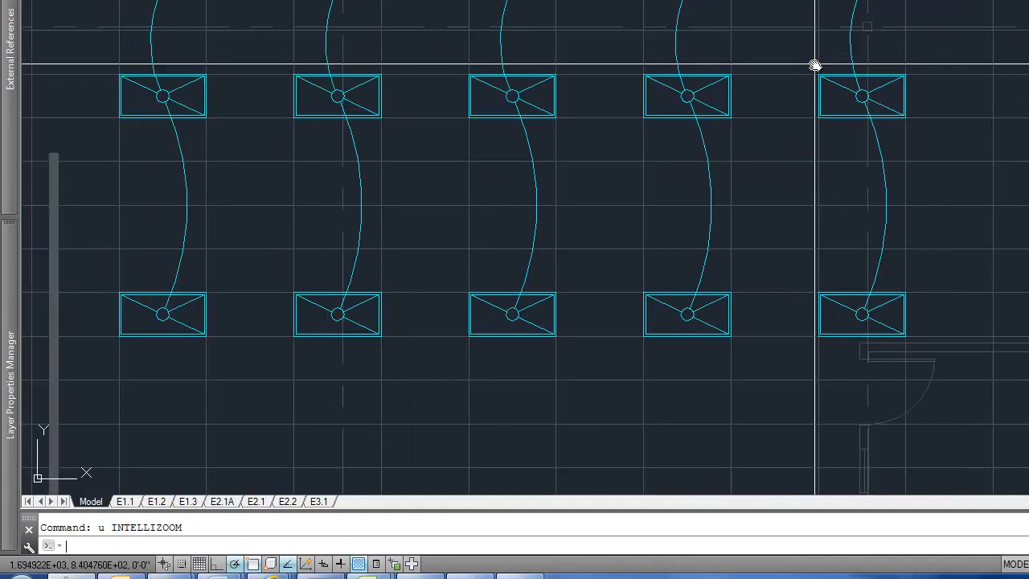
key("Return")
key("Return")
key("Return")
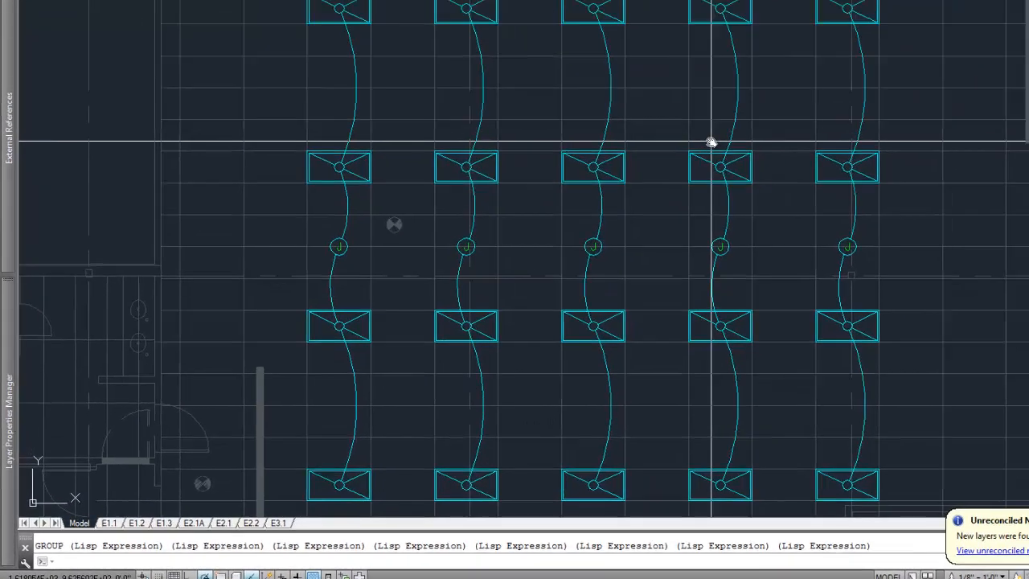
key("Return")
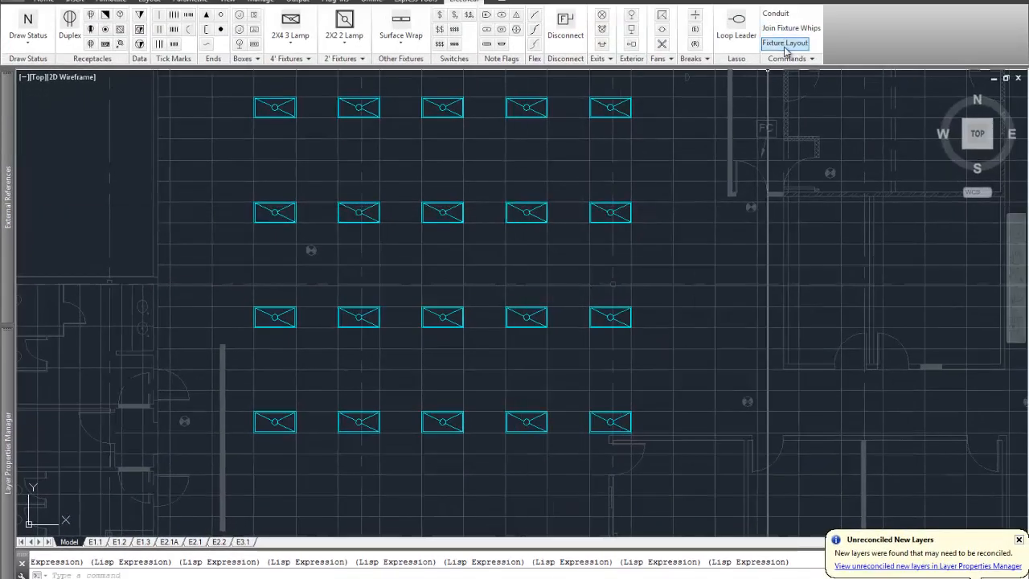
Set the color for new objects to yellow on the second page of the electrical options.
left_click(786, 59)
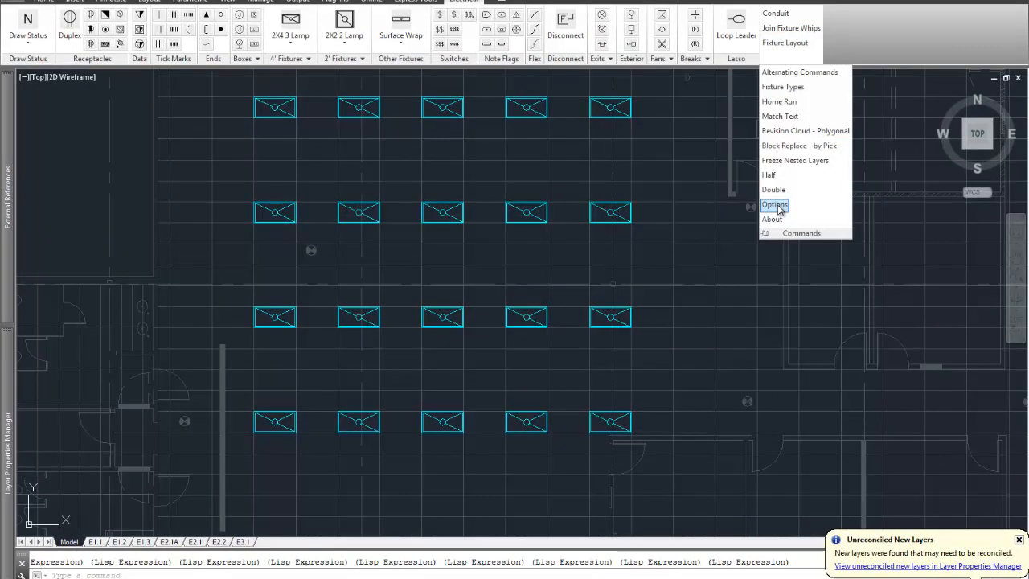
left_click(774, 204)
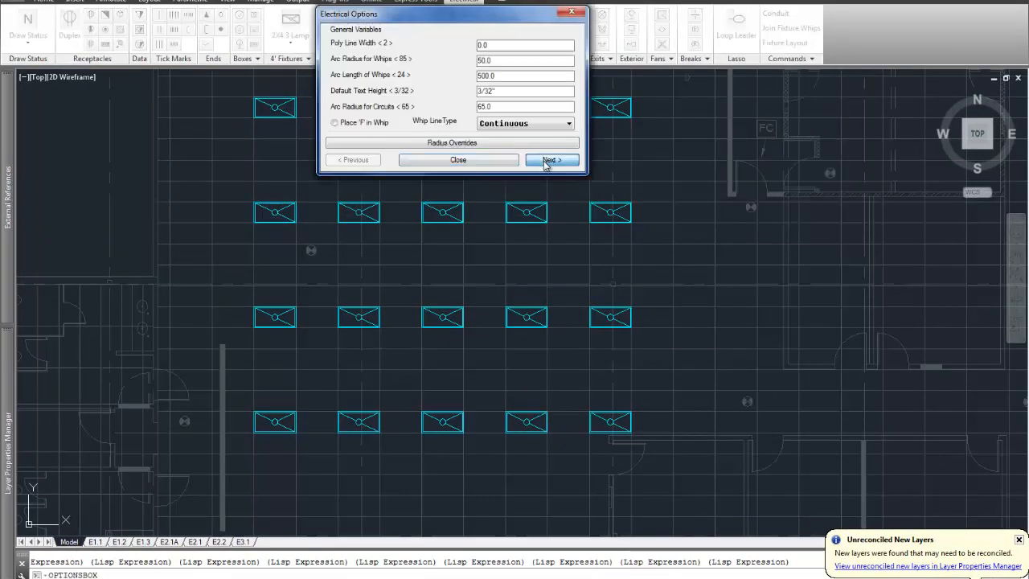
left_click(550, 160)
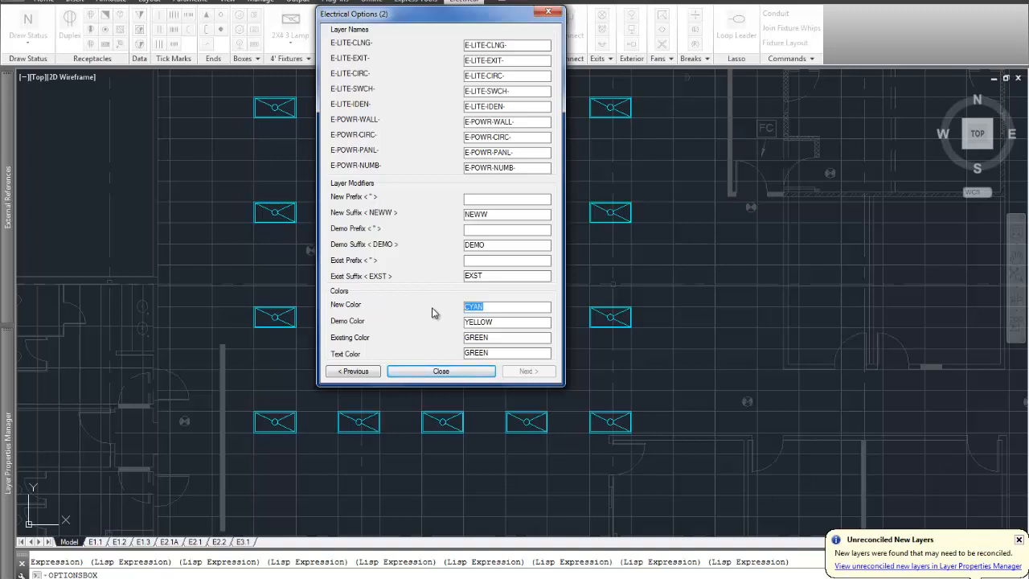
type("yellow")
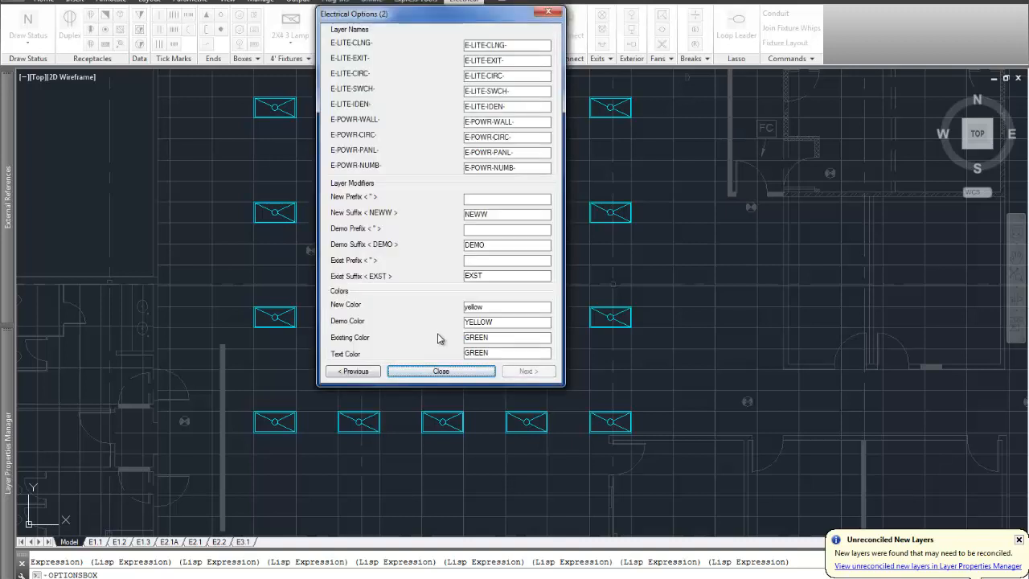
left_click(440, 373)
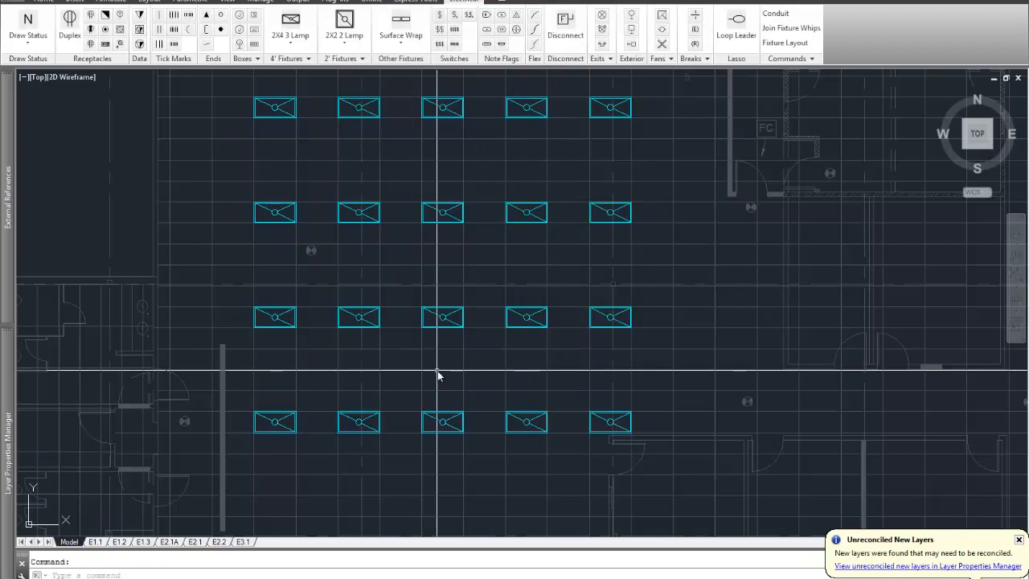
Auto-join all fixtures in the four rows with yellow whips, junction boxes and conduit, using the first fixture of the top row as the sample.
left_click(27, 25)
left_click(285, 113)
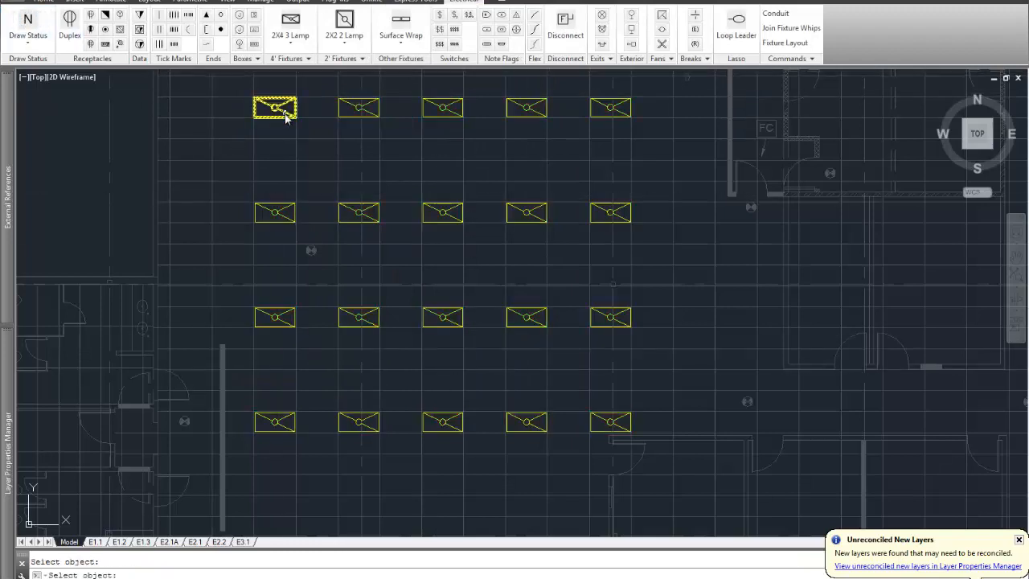
key("Return")
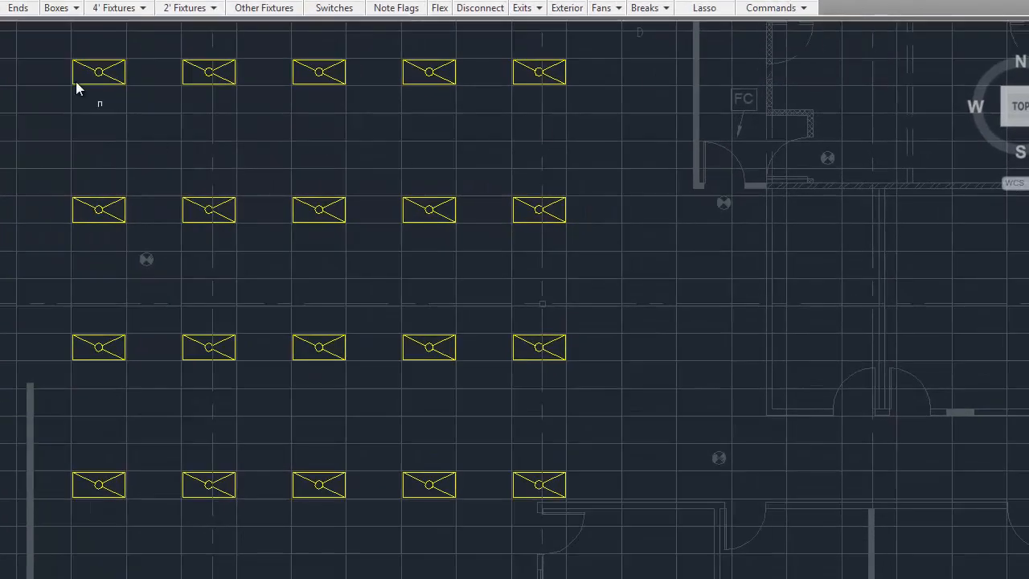
left_click(53, 51)
left_click(600, 526)
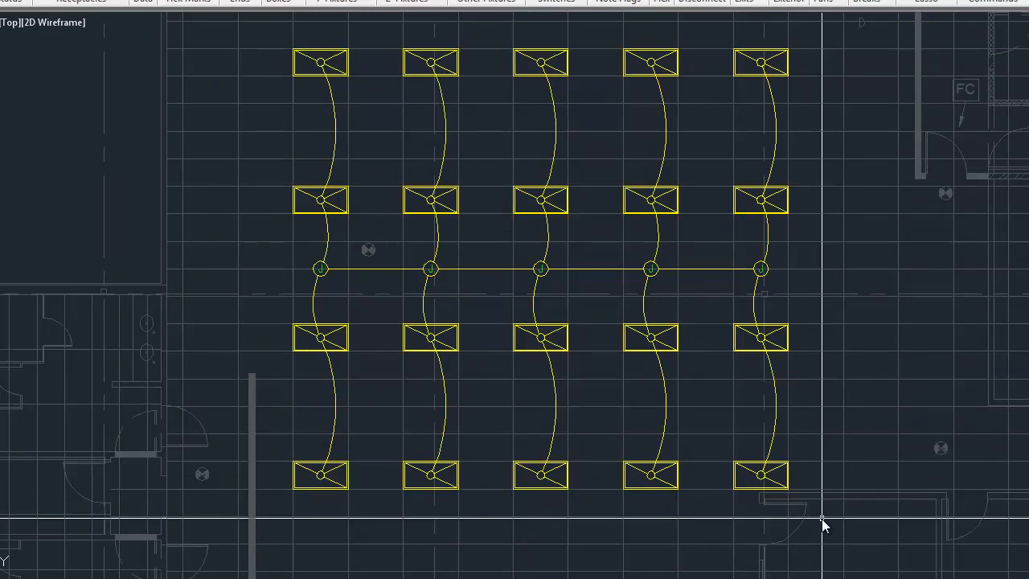
Undo the auto-join made with the yellow whips, junction boxes and conduit.
key("ctrl+z")
key("ctrl+z")
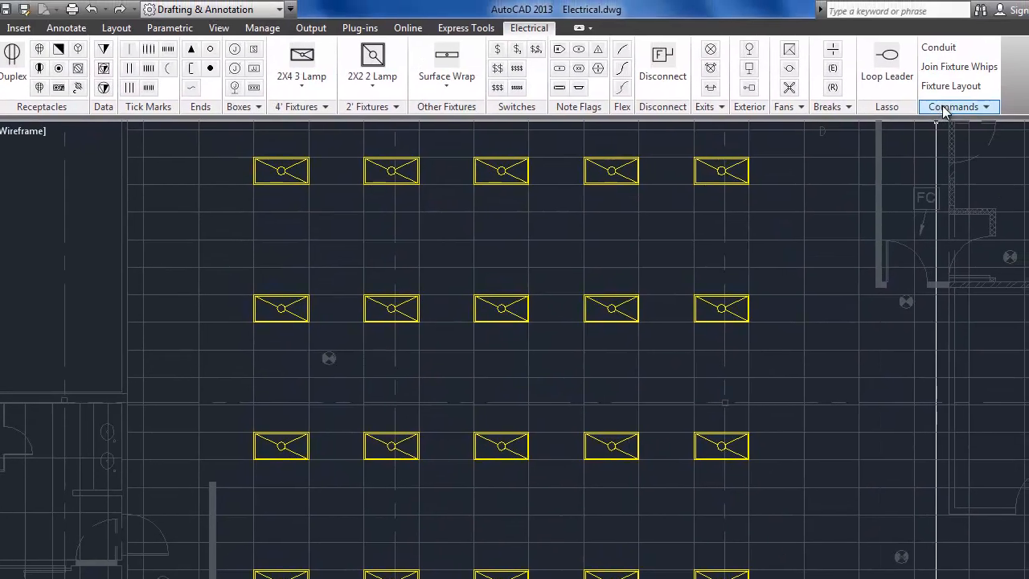
Set the whip linetype to HIDDEN2 in the electrical options.
left_click(960, 67)
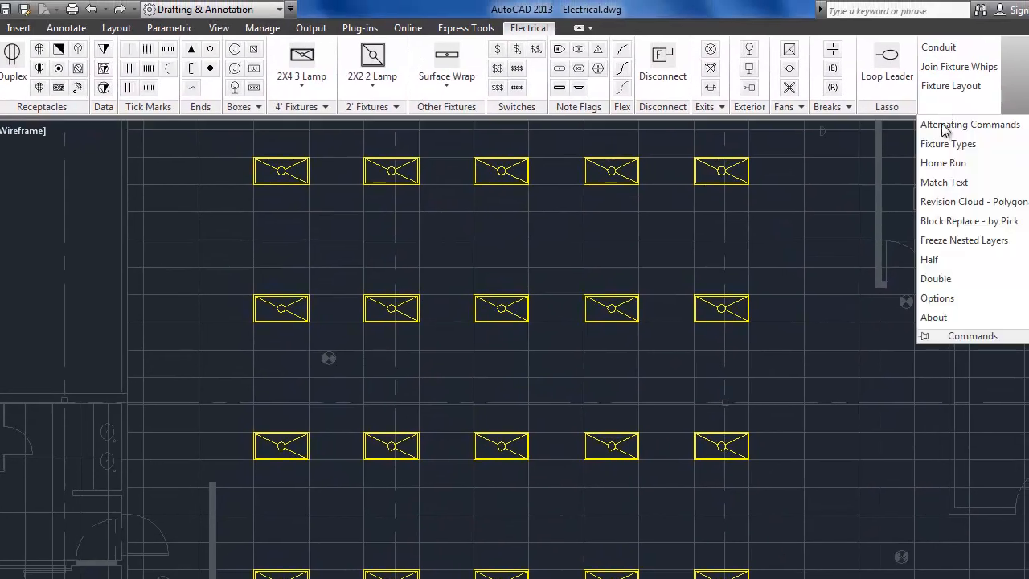
left_click(937, 299)
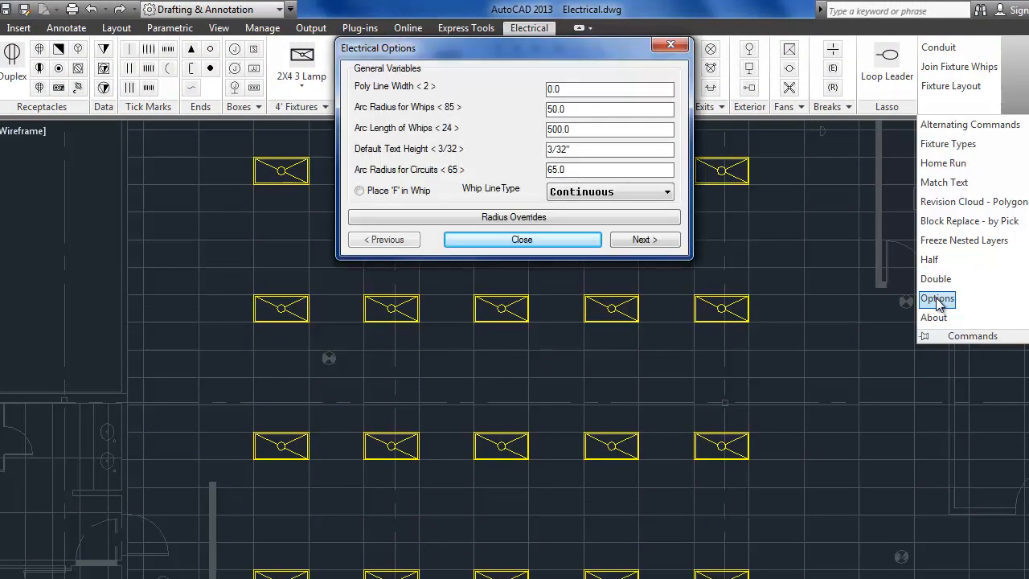
left_click(599, 193)
left_click(591, 245)
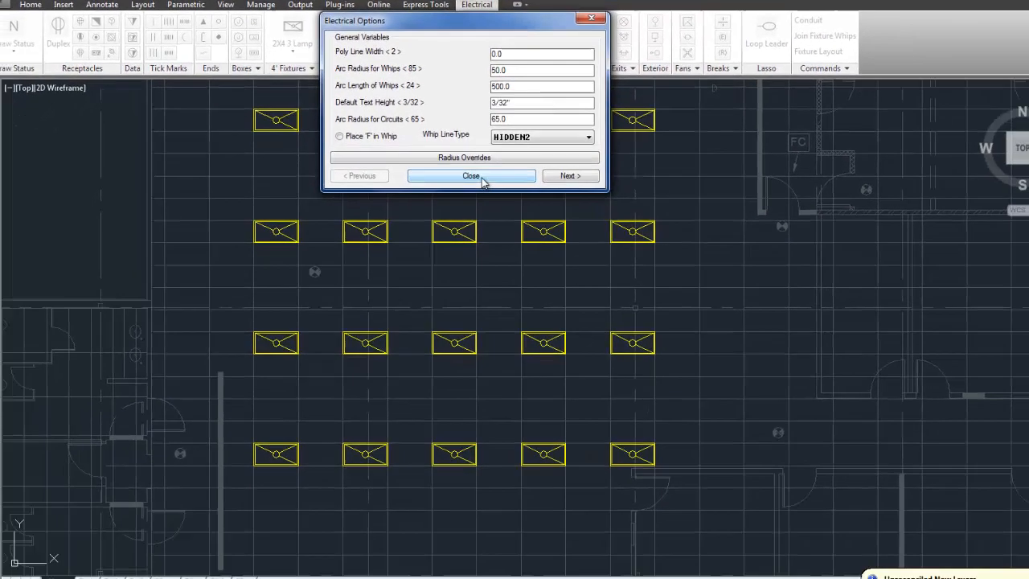
left_click(521, 241)
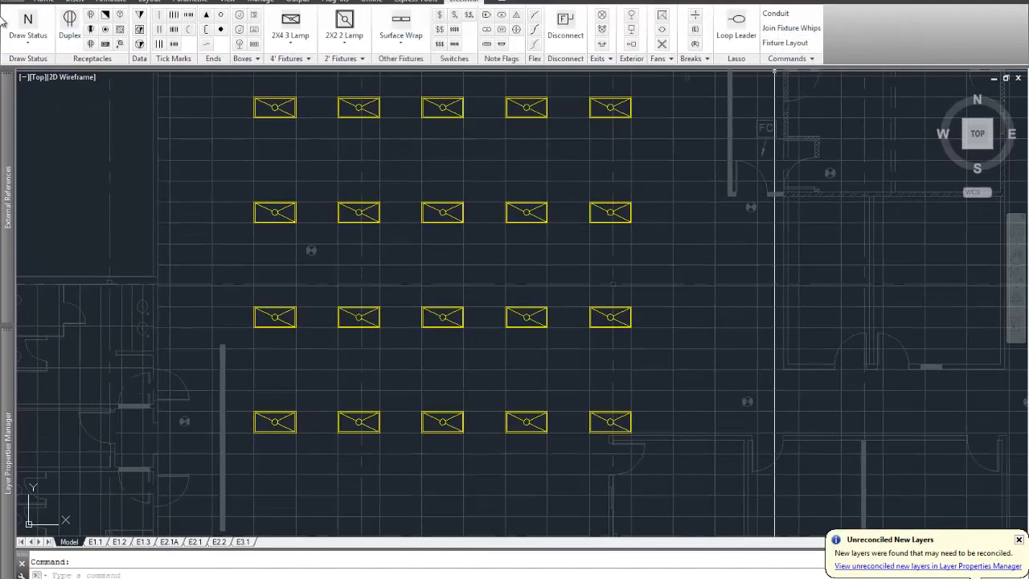
Auto-join all fixtures in the four rows using the HIDDEN2 whip linetype.
left_click(28, 24)
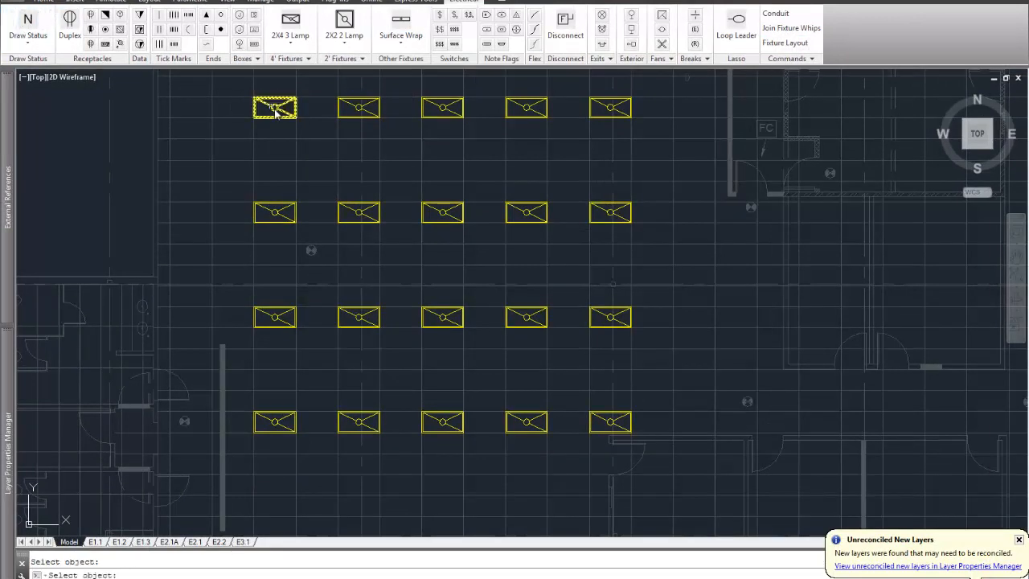
left_click(790, 28)
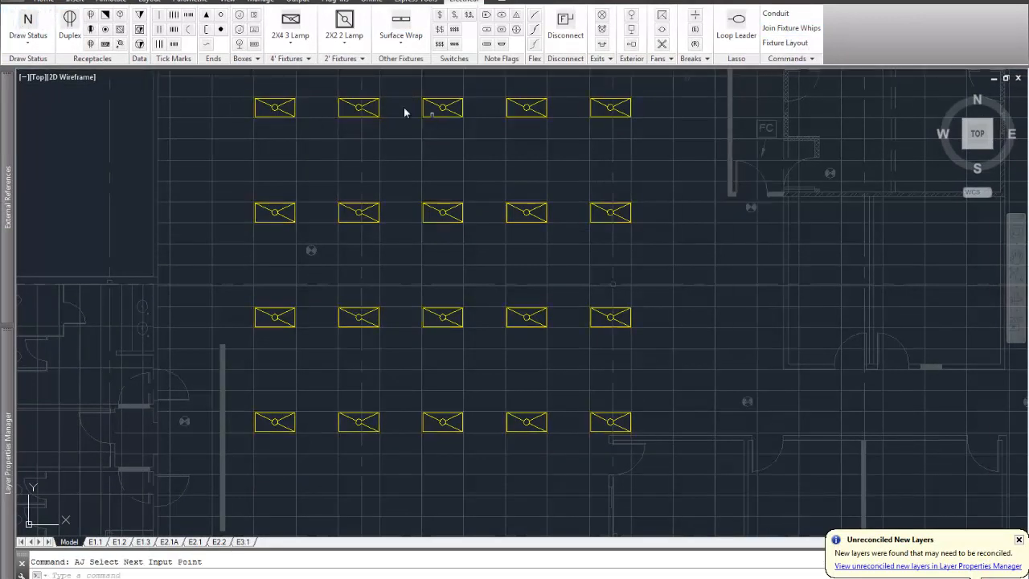
left_click(243, 88)
left_click(660, 462)
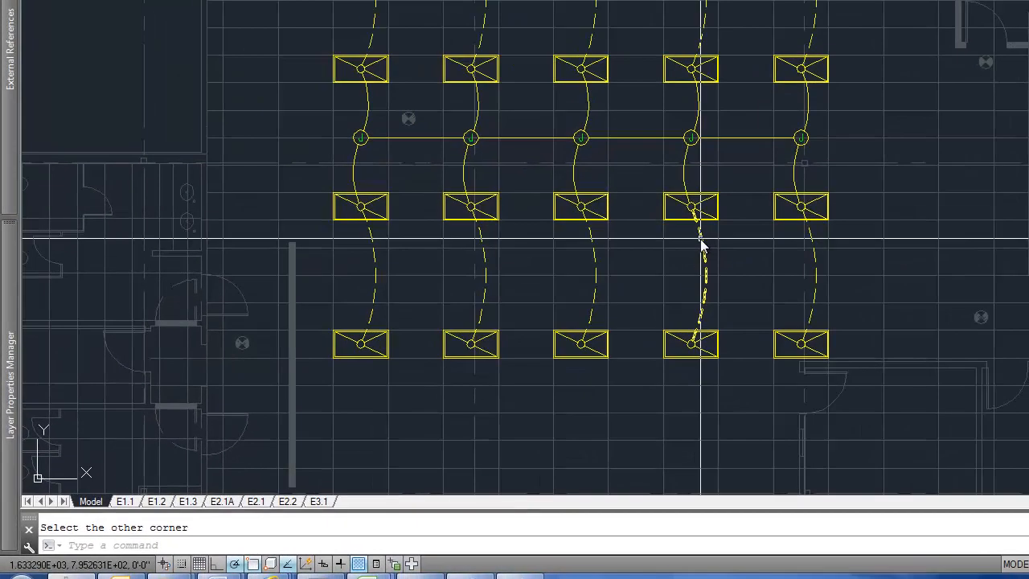
Compare the fourth column's lowest fixture-to-fixture whip with the whip running from its junction box to the third-row fixture.
left_click(653, 277)
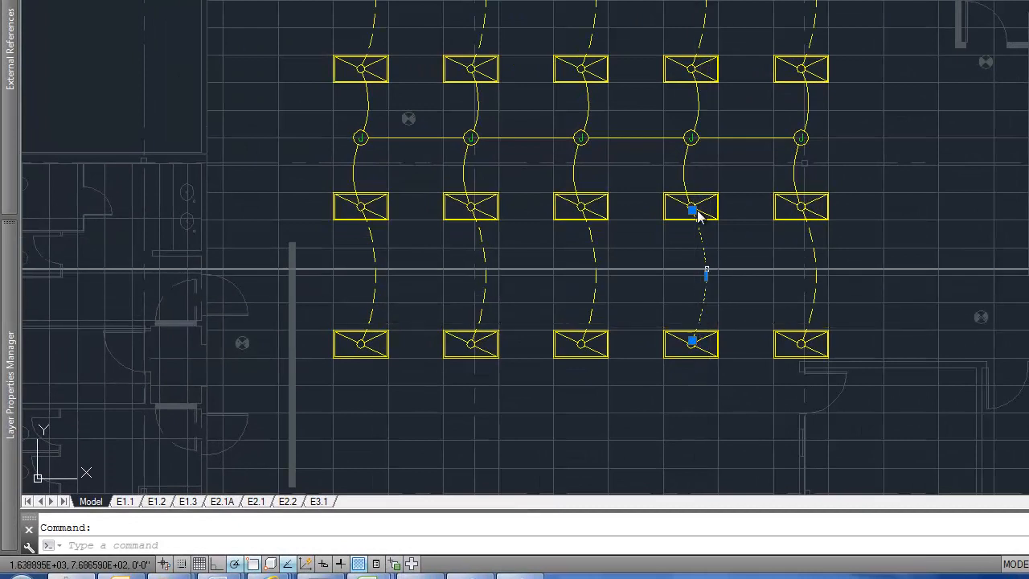
left_click(686, 157)
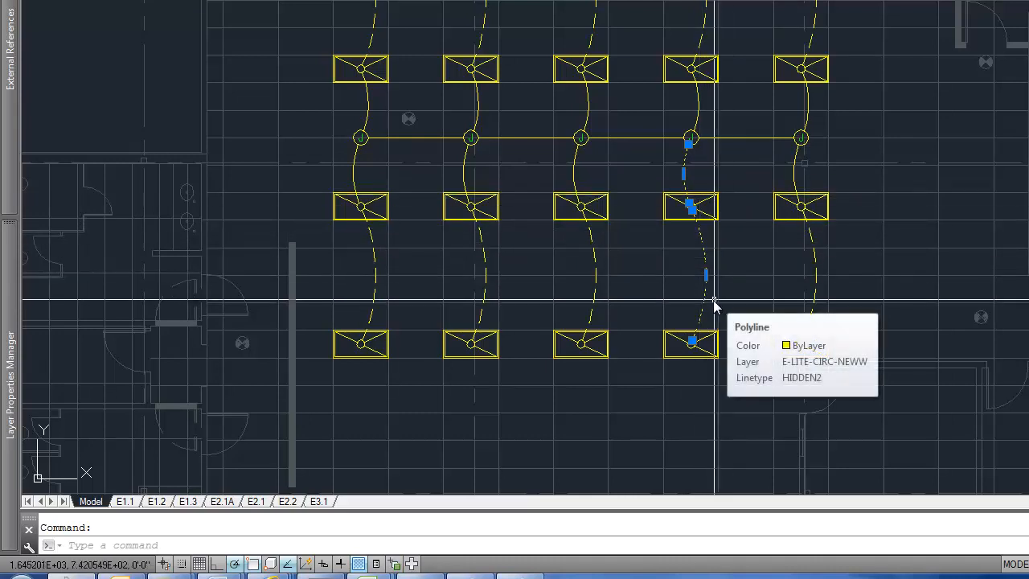
key("Escape")
Undo the auto-join made with the HIDDEN2 whips.
key("ctrl+z")
key("ctrl+z")
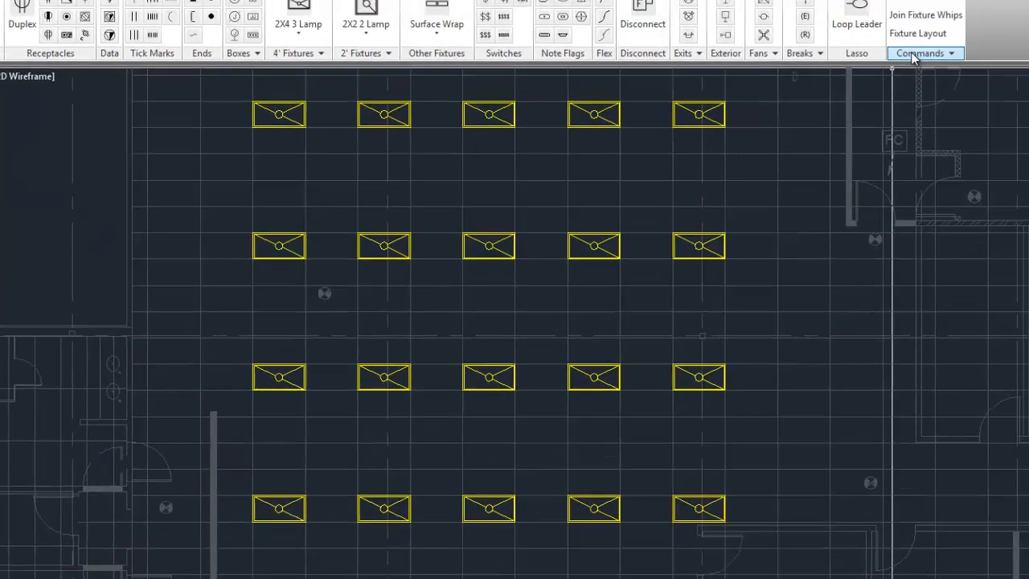
left_click(917, 55)
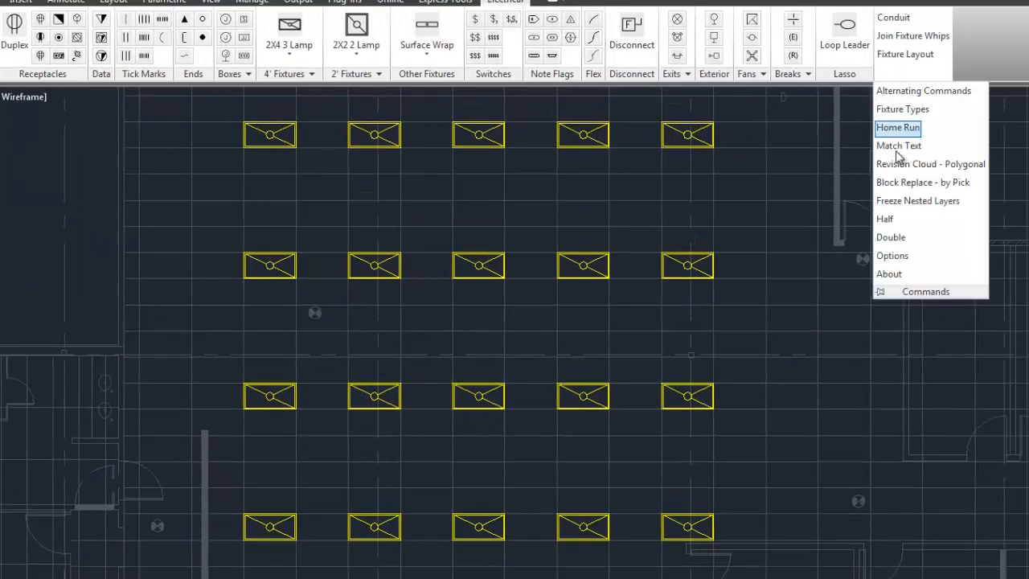
left_click(892, 256)
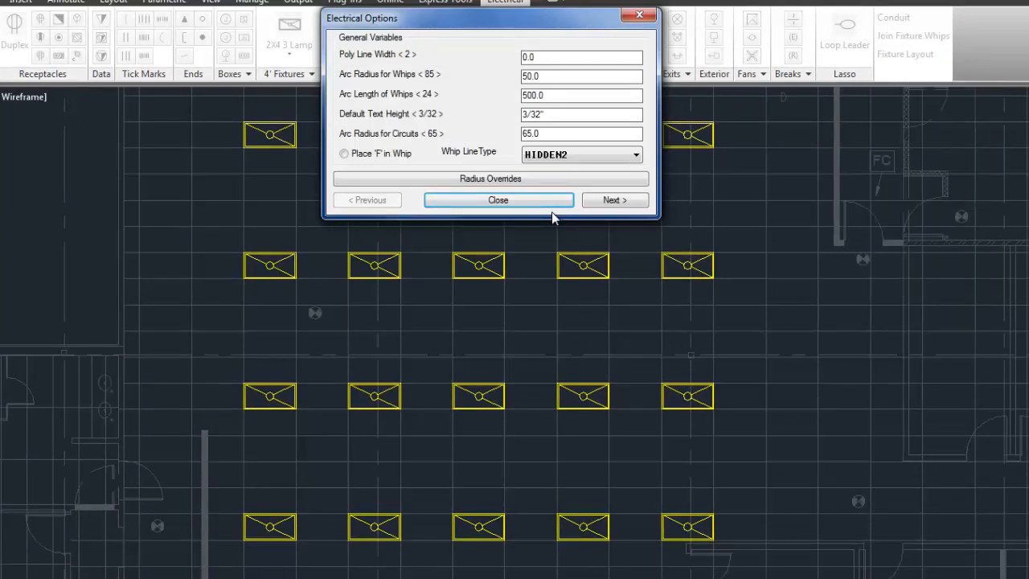
left_click(498, 200)
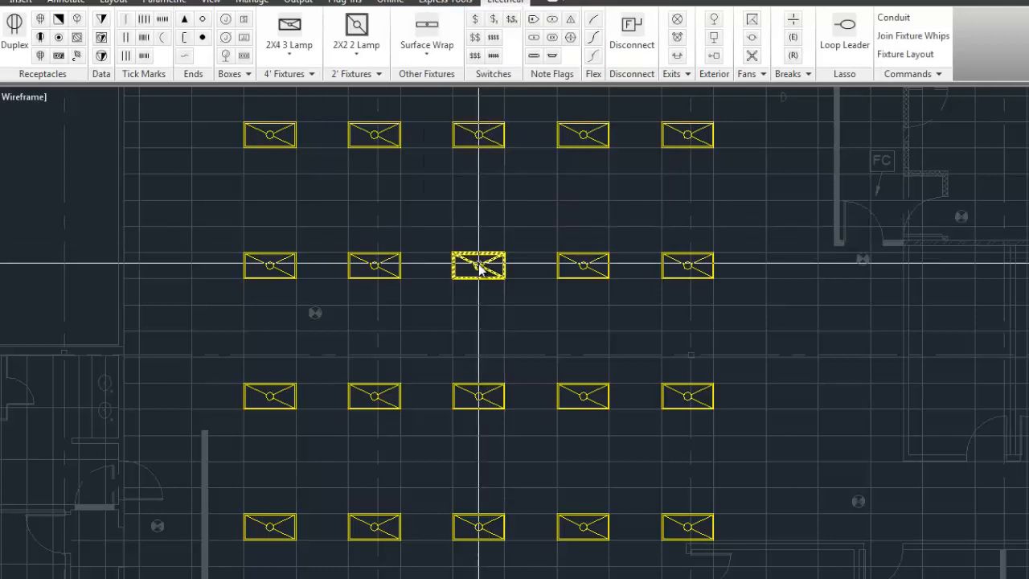
List the properties of the middle fixture in the second row to look up its block name.
type("li")
key("Return")
left_click(479, 264)
key("Return")
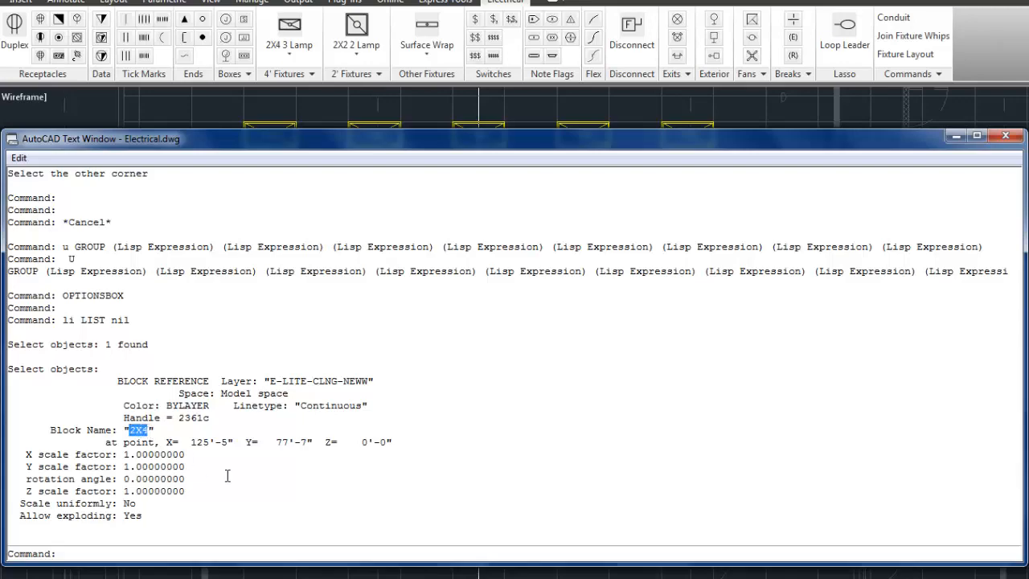
left_click(1005, 136)
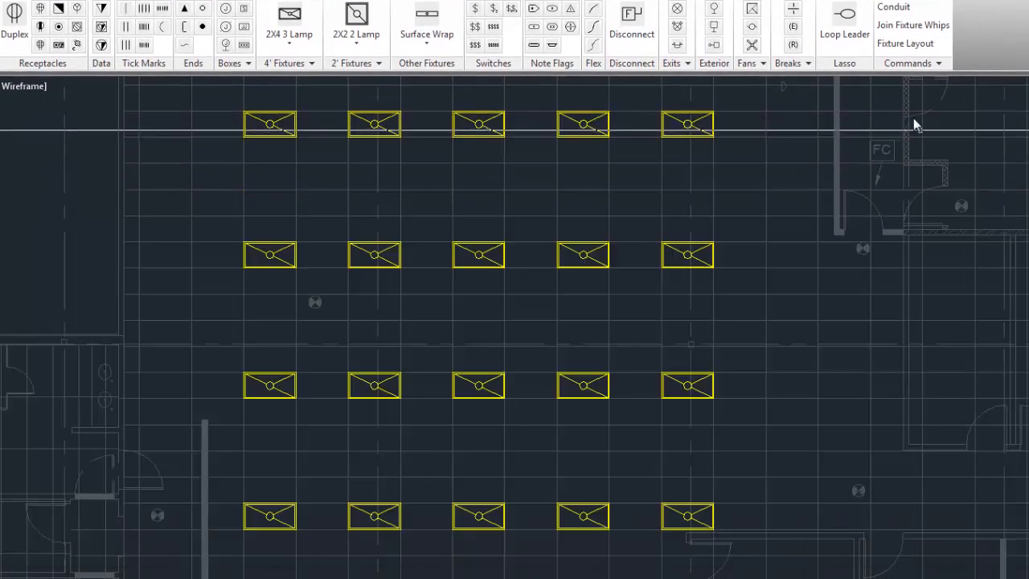
Add a radius override of 9 for the block 2X4 in the electrical options.
left_click(911, 62)
left_click(899, 247)
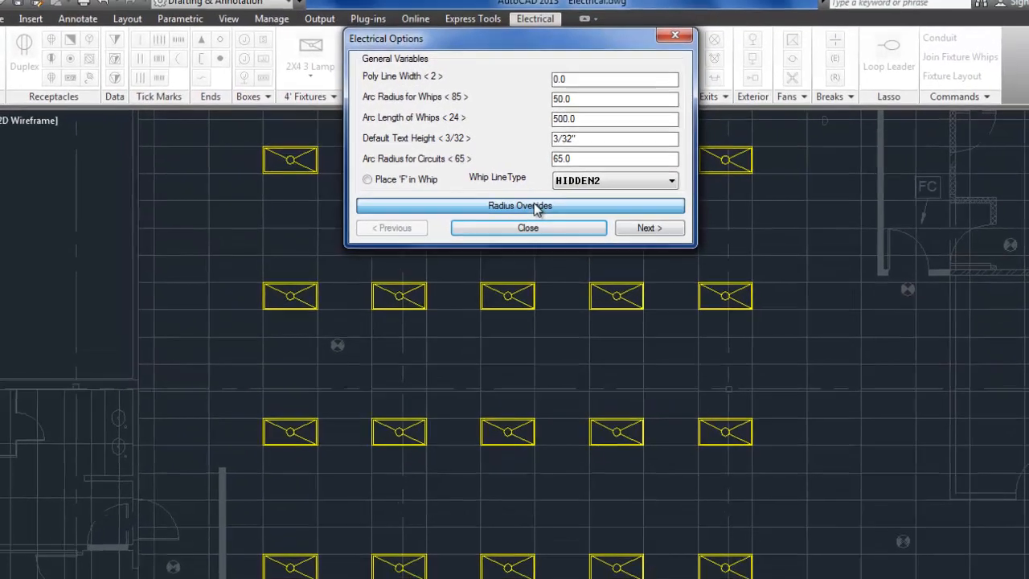
left_click(491, 168)
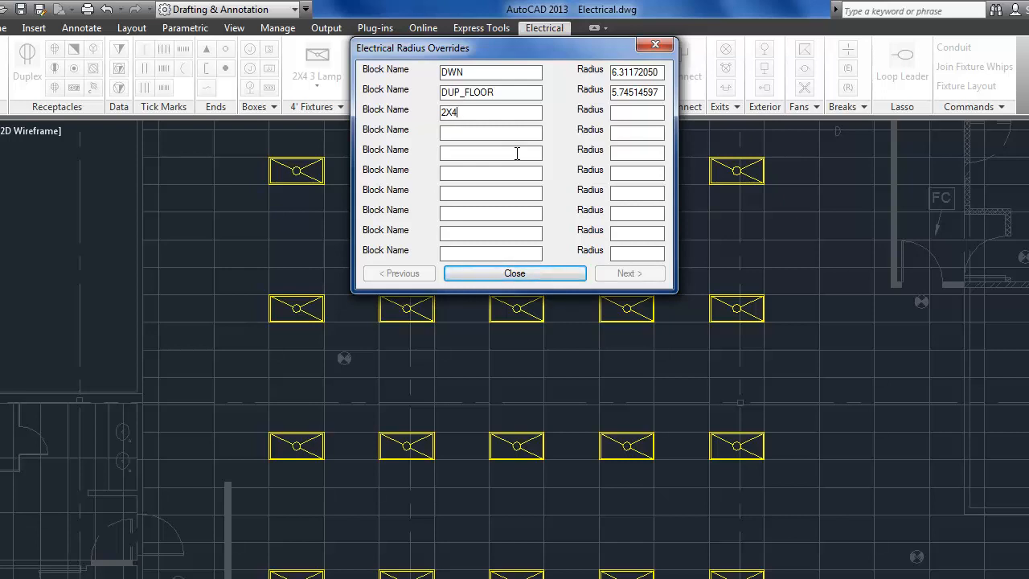
key("Return")
type("9")
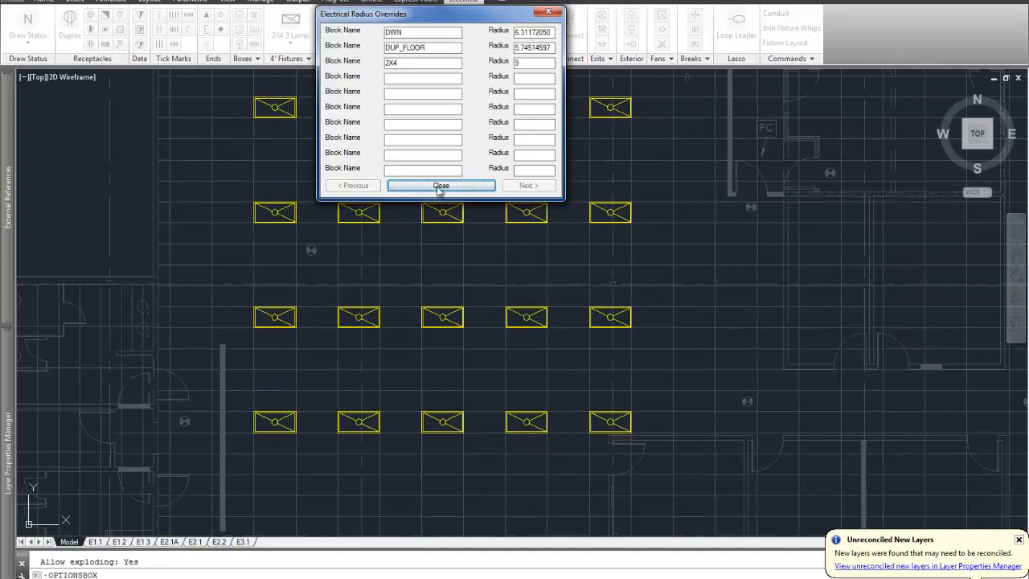
left_click(440, 187)
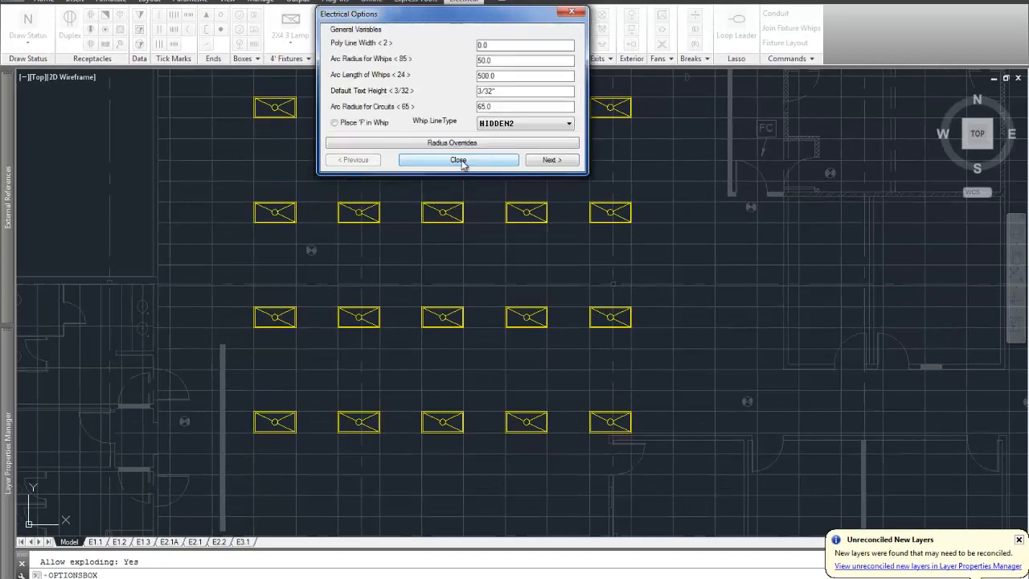
left_click(459, 160)
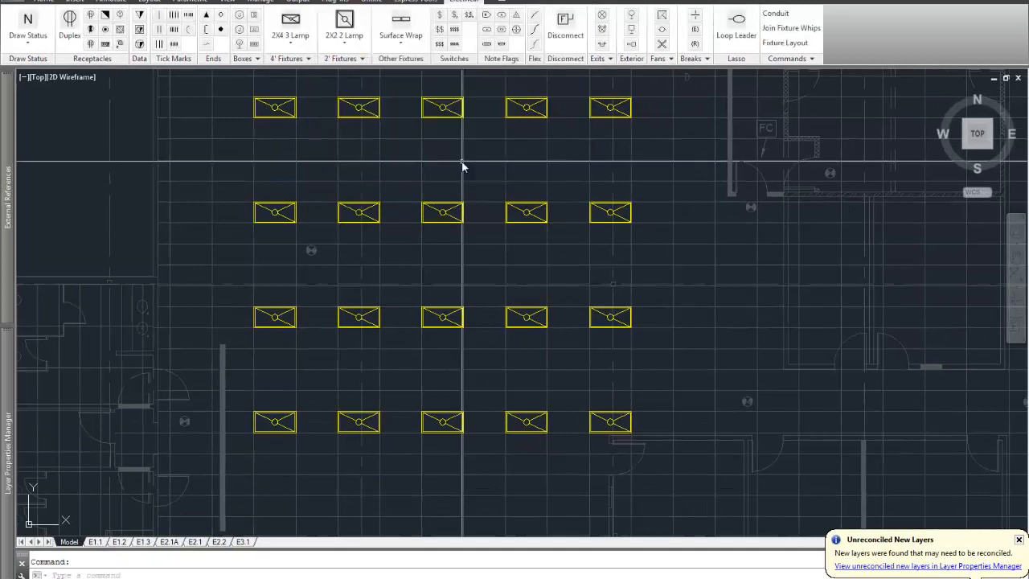
Auto-join all fixtures in the four rows using the radius override of 9 for the 2X4 block.
left_click(791, 29)
left_click(358, 107)
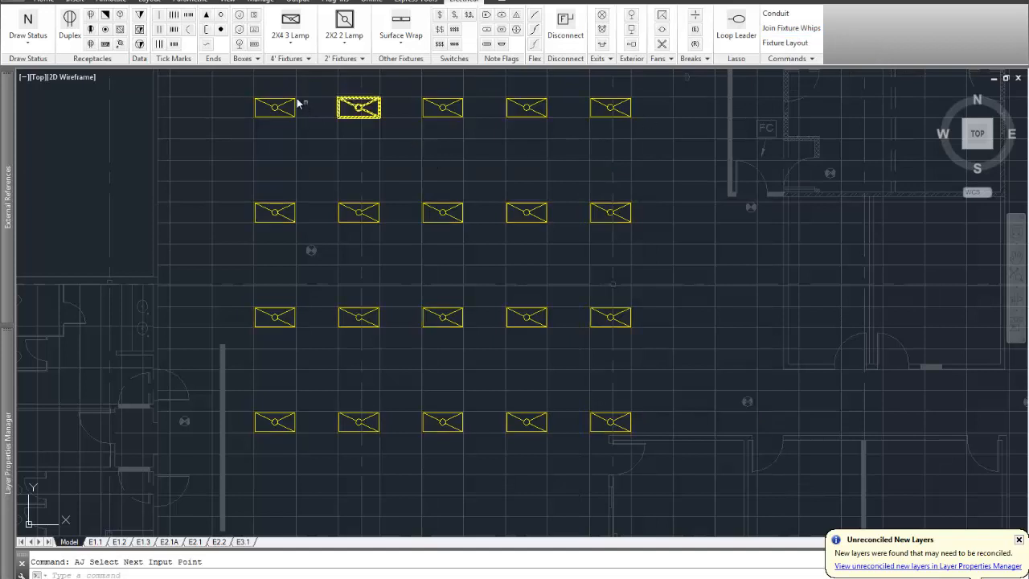
left_click(237, 91)
left_click(647, 452)
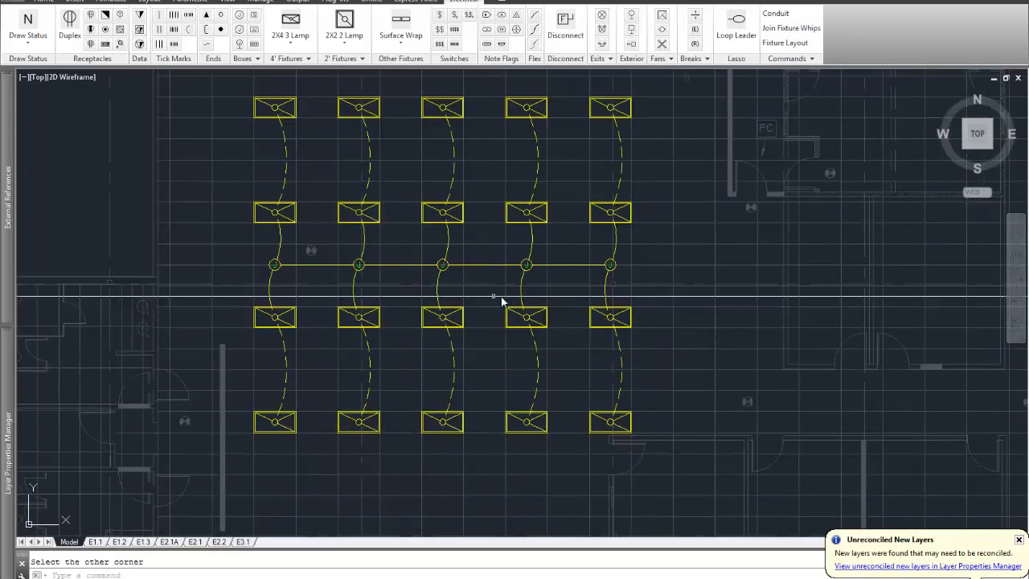
Examine the gap between the whip ends and the circle at the centre of one joined fixture.
scroll(440, 319, "up", 6)
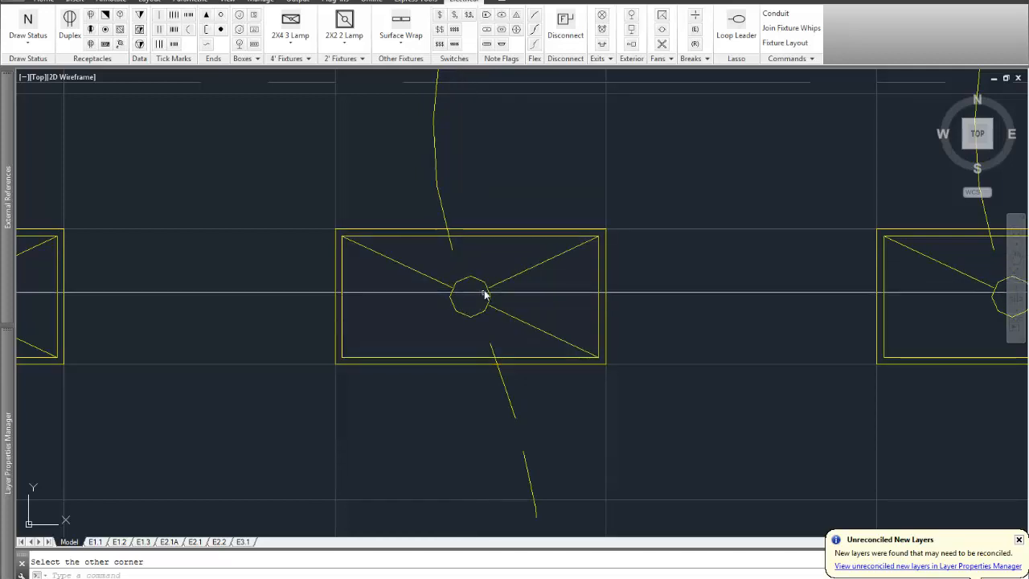
left_click(492, 350)
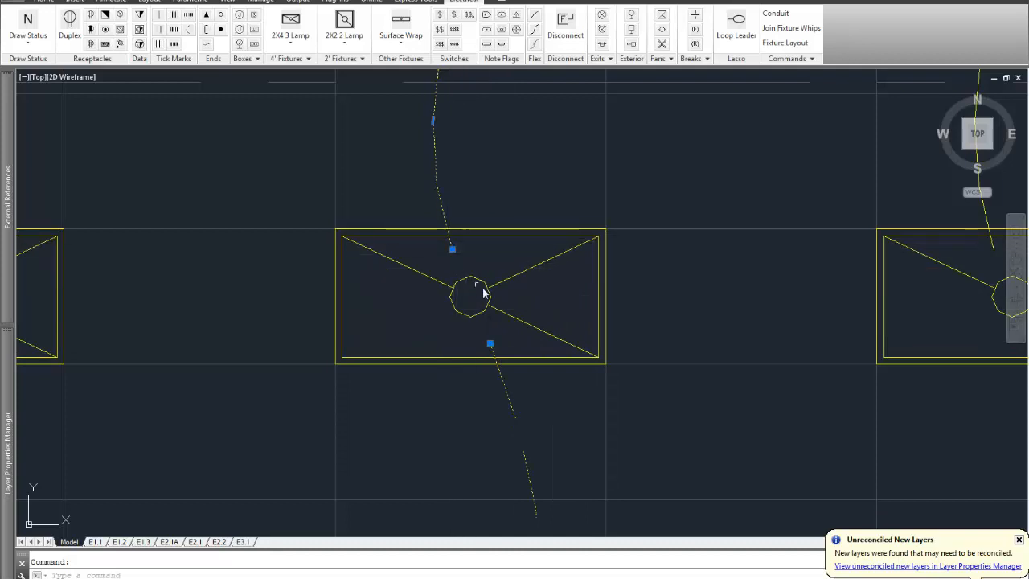
key("Escape")
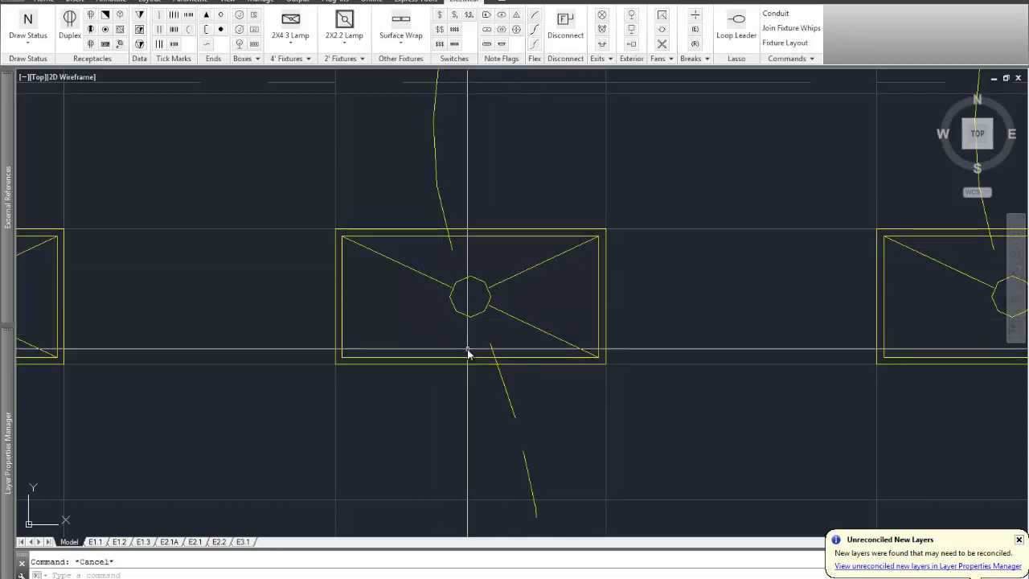
mouse_move(468, 353)
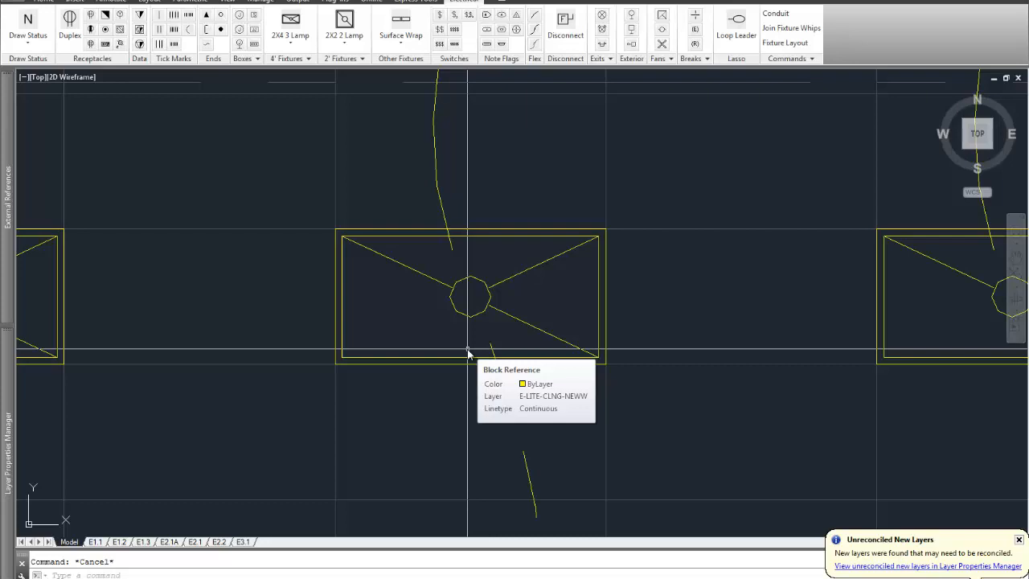
Undo the auto-join made with the 2X4 radius override.
type("u")
key("Return")
key("Return")
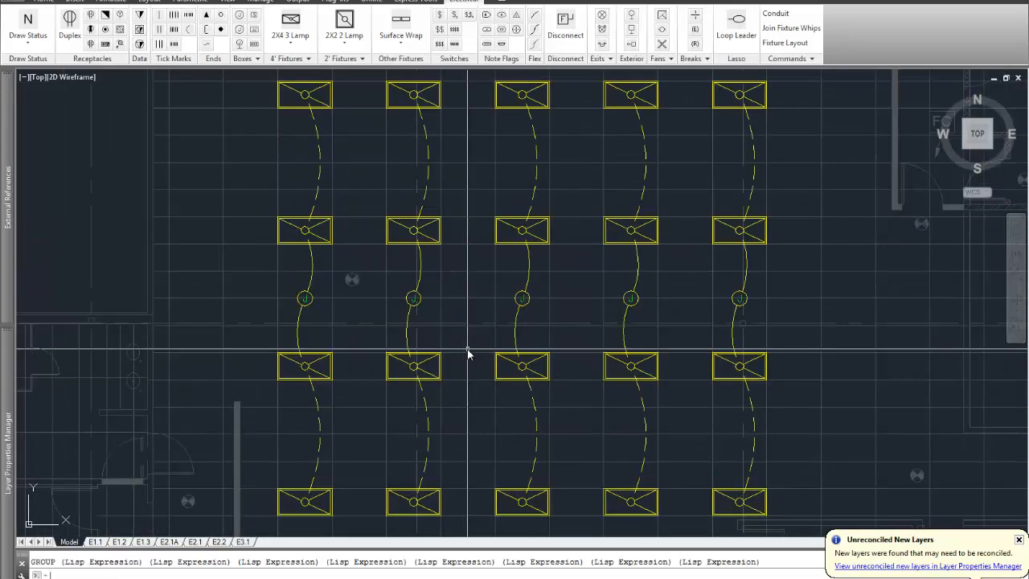
key("Return")
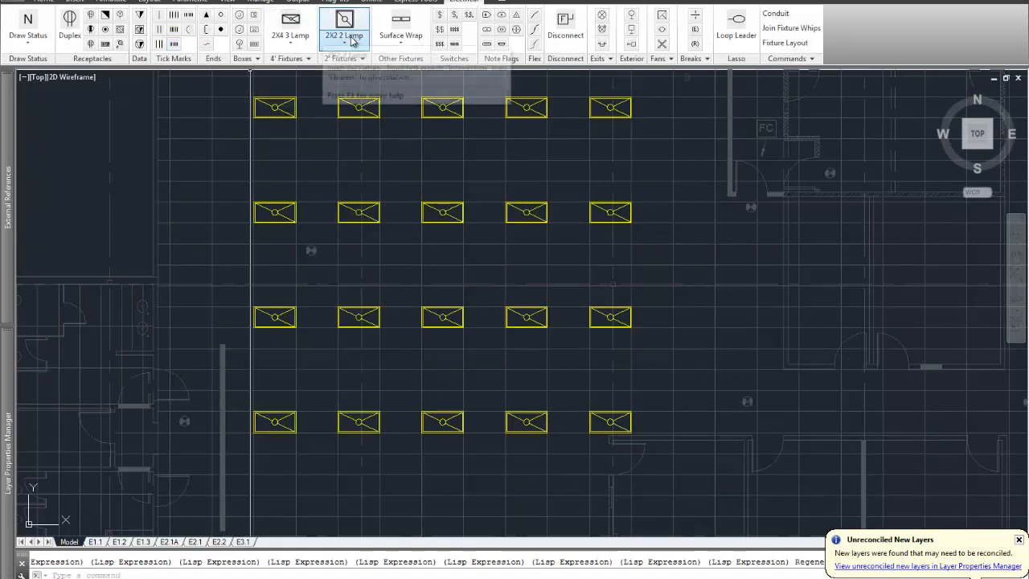
Draw a single whip from the bottom fixture of the third column to the fixture directly above it.
left_click(534, 47)
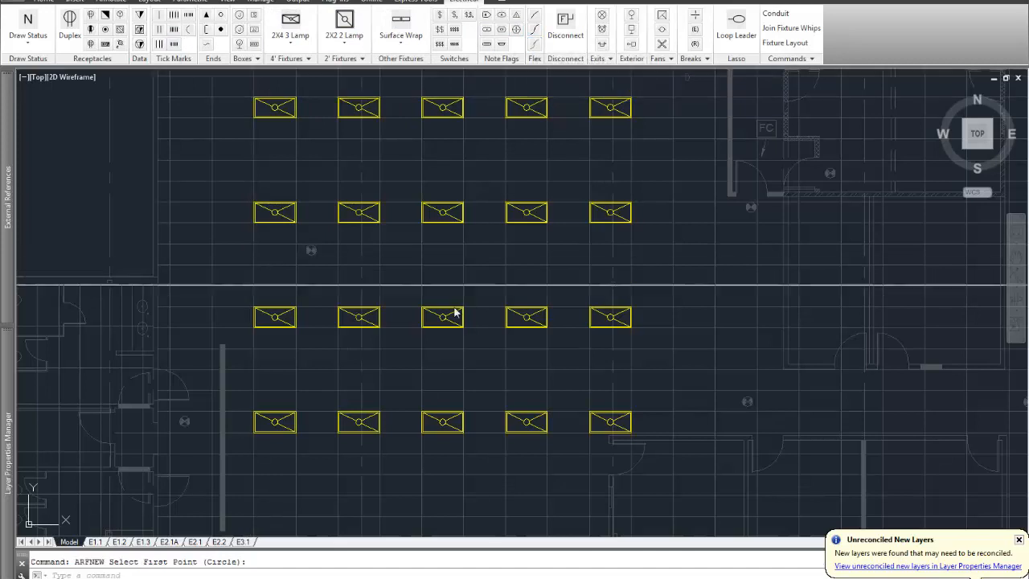
left_click(443, 422)
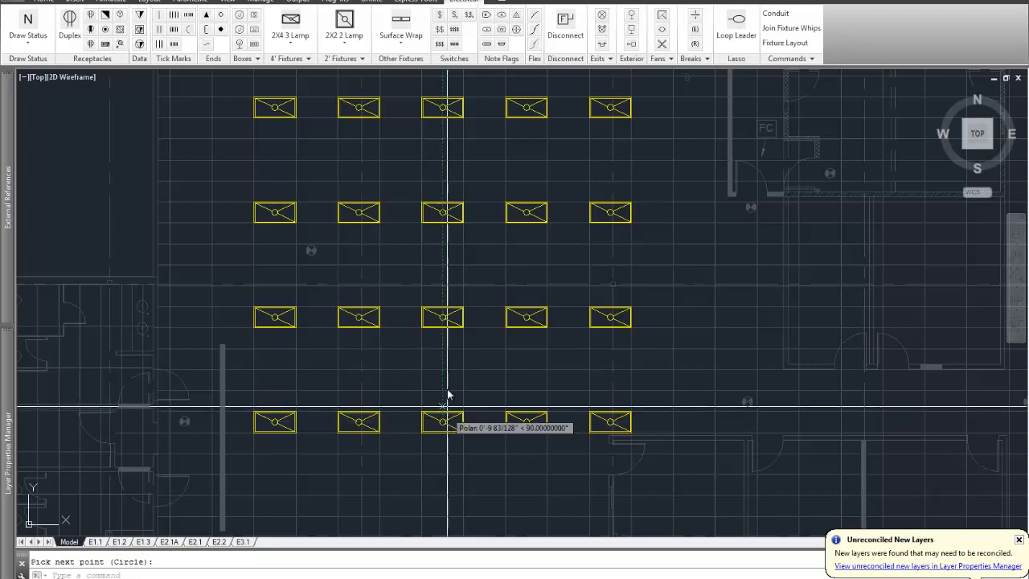
left_click(443, 320)
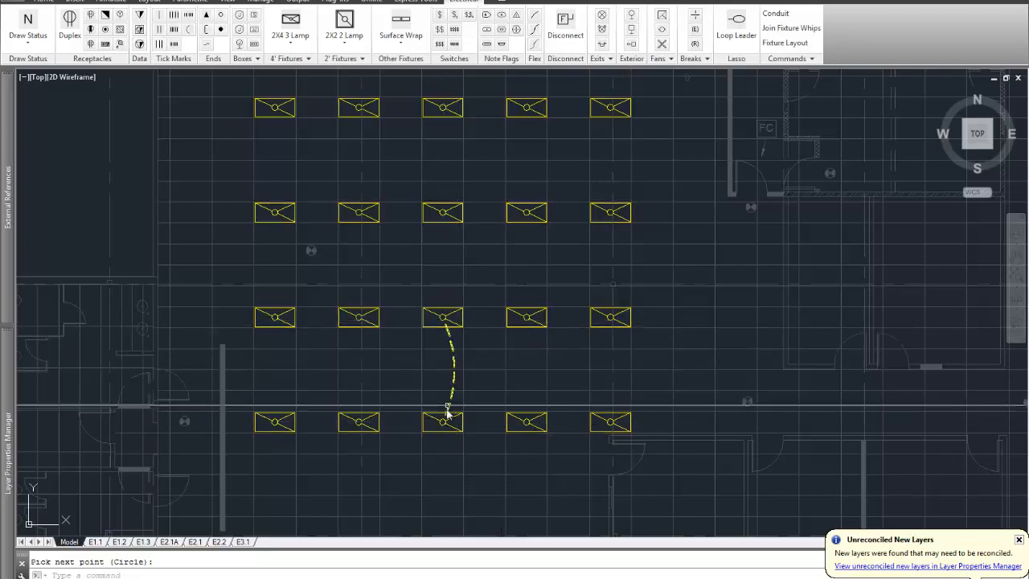
Erase the single whip between the two fixtures in the third column.
scroll(448, 418, "up", 4)
scroll(449, 416, "up", 2)
scroll(451, 406, "down", 2)
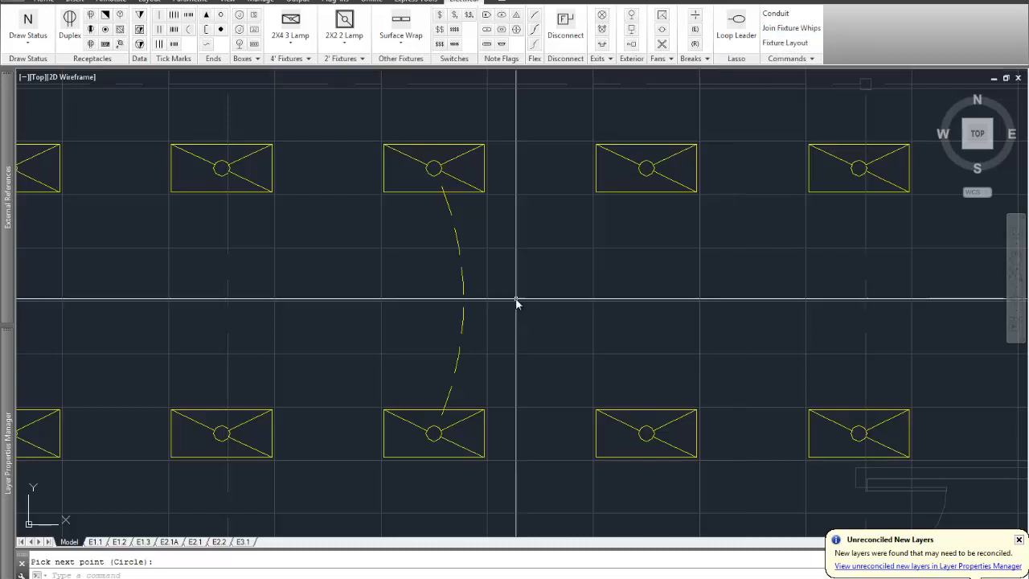
type("E")
key("Return")
left_click(463, 286)
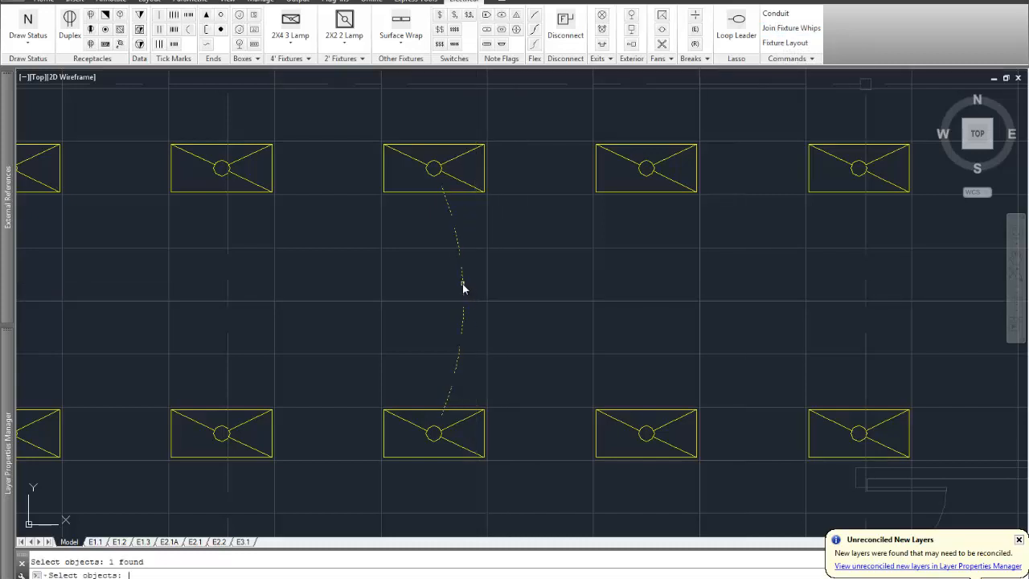
key("Return")
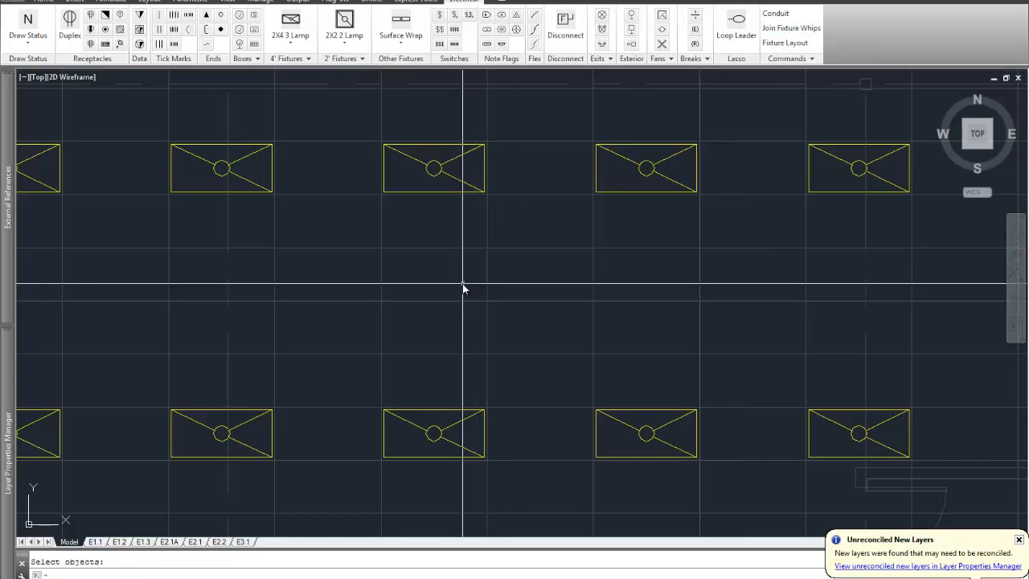
Review the block names and radii in the electrical radius overrides, then close the options.
left_click(787, 59)
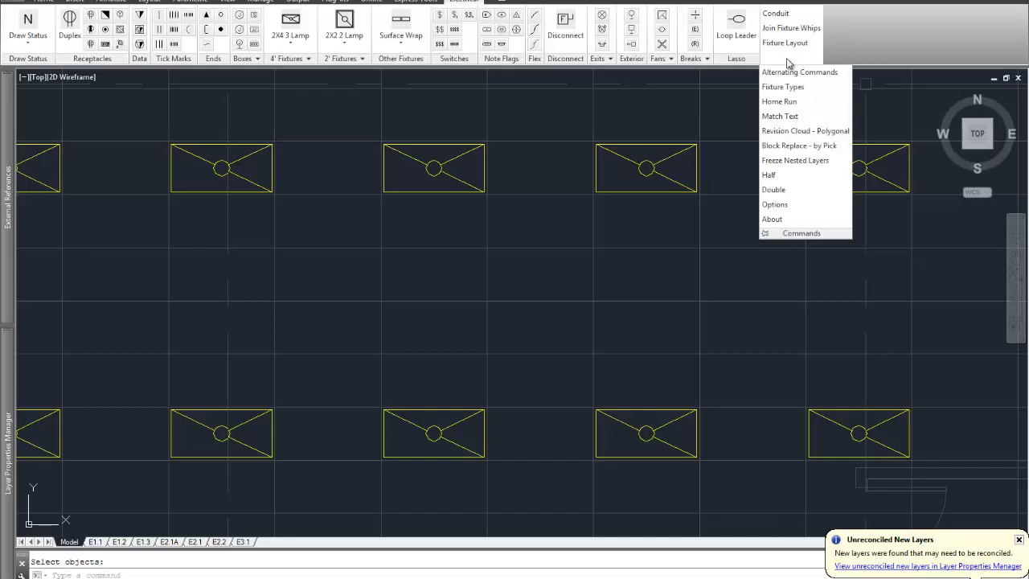
left_click(774, 205)
left_click(465, 141)
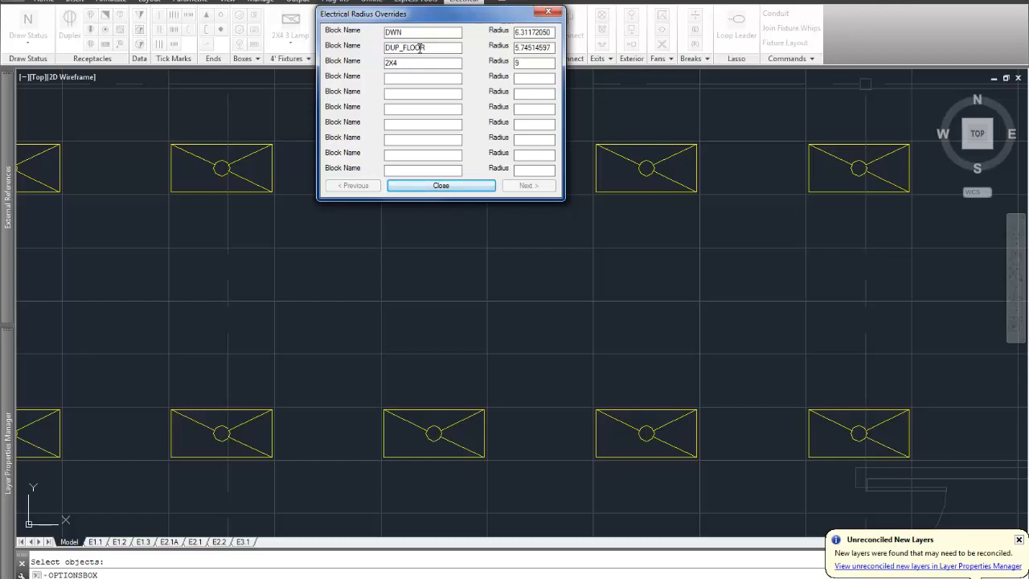
left_click(451, 185)
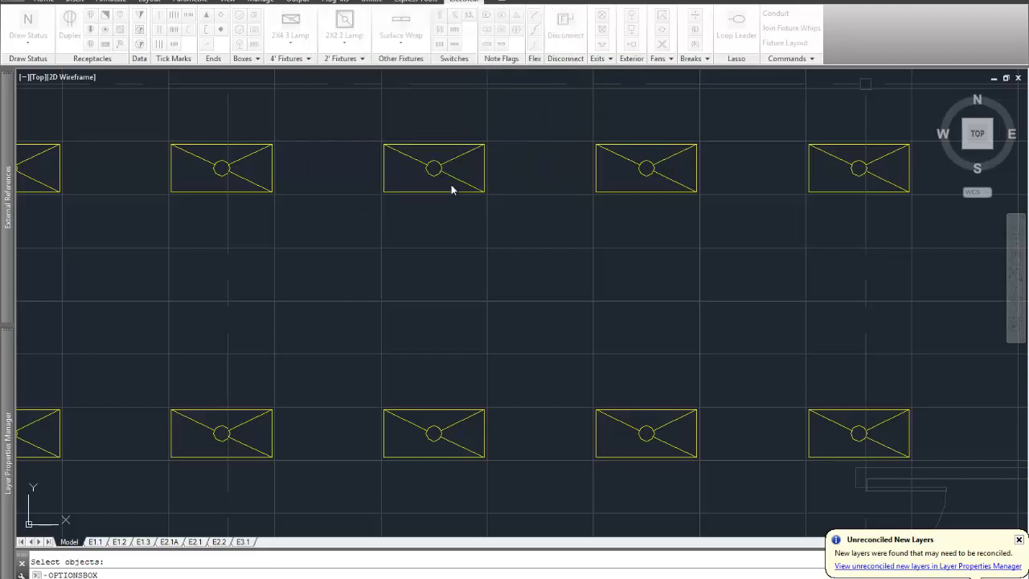
left_click(478, 160)
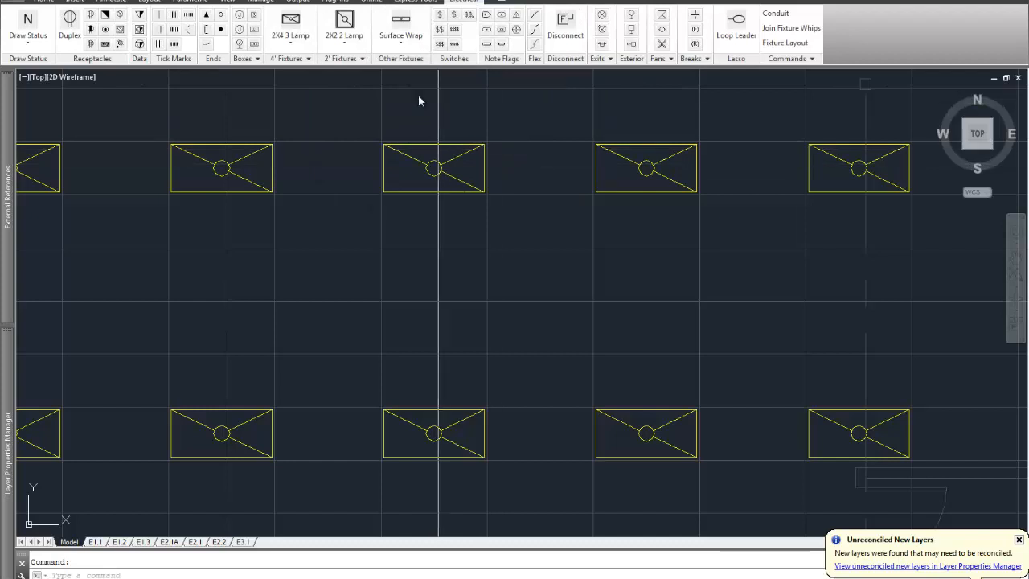
Place a duplex floor receptacle and a Recessed Down fixture in the open space between the two fixture rows.
left_click(106, 31)
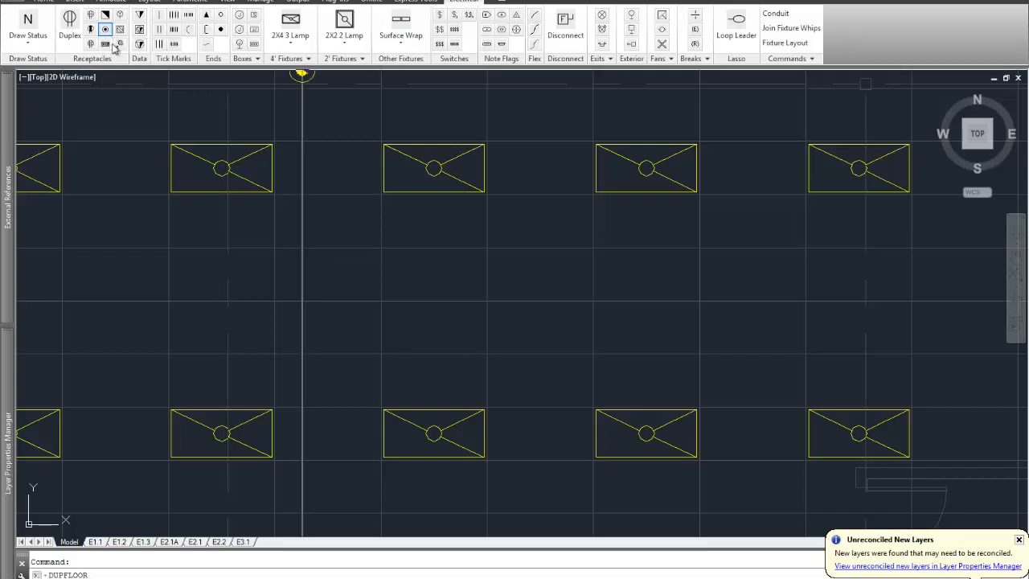
left_click(430, 327)
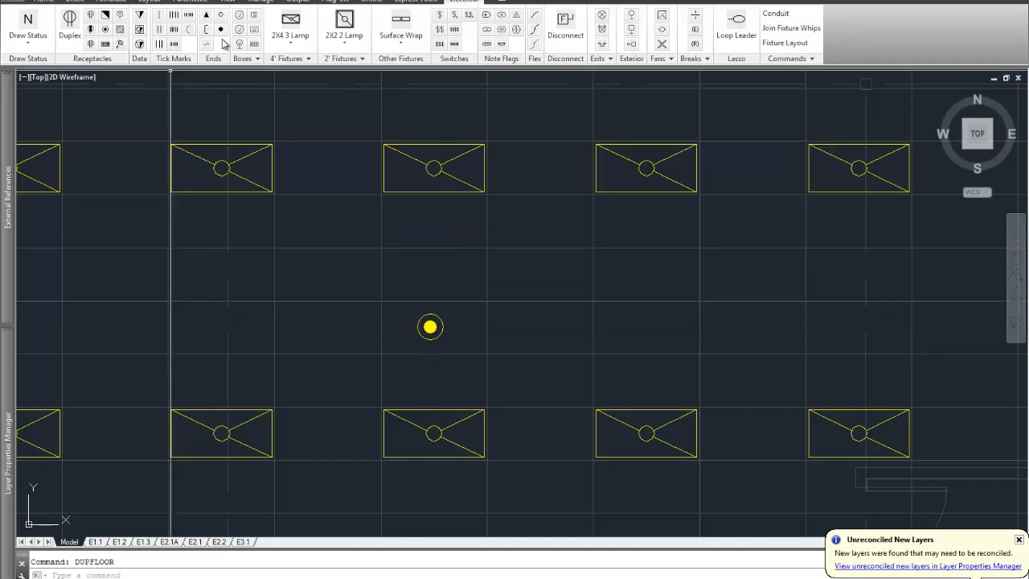
left_click(406, 45)
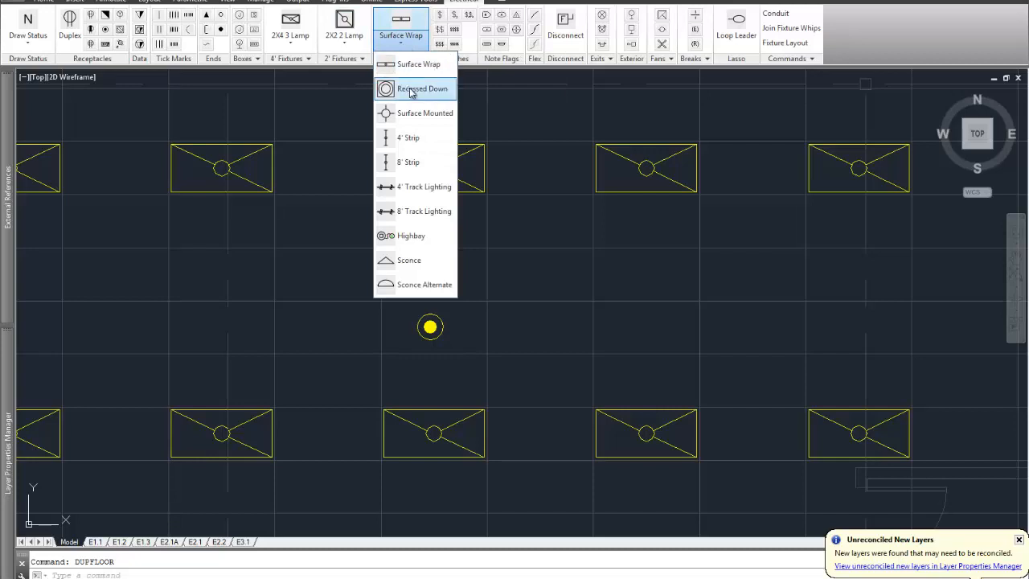
left_click(411, 89)
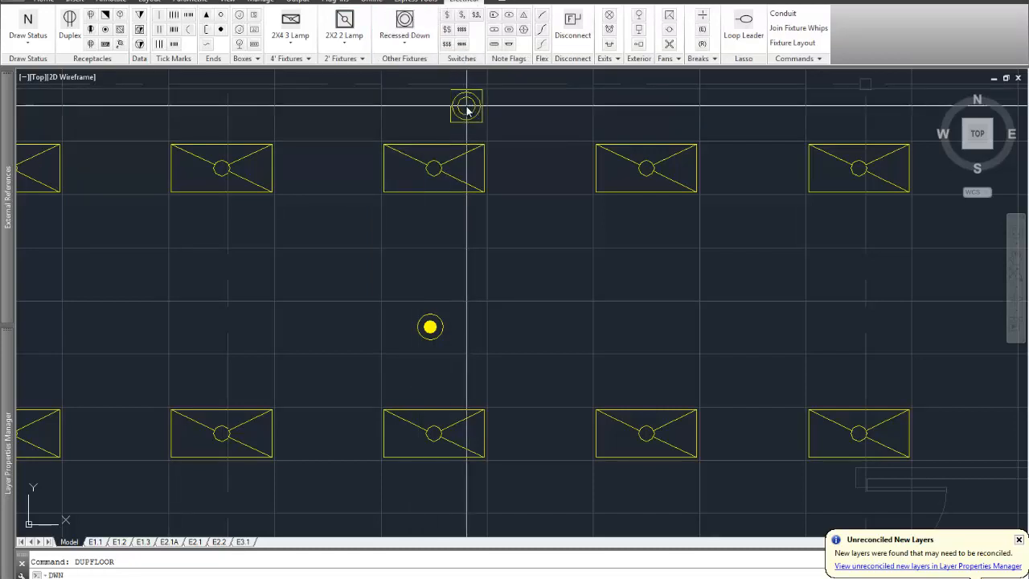
left_click(644, 277)
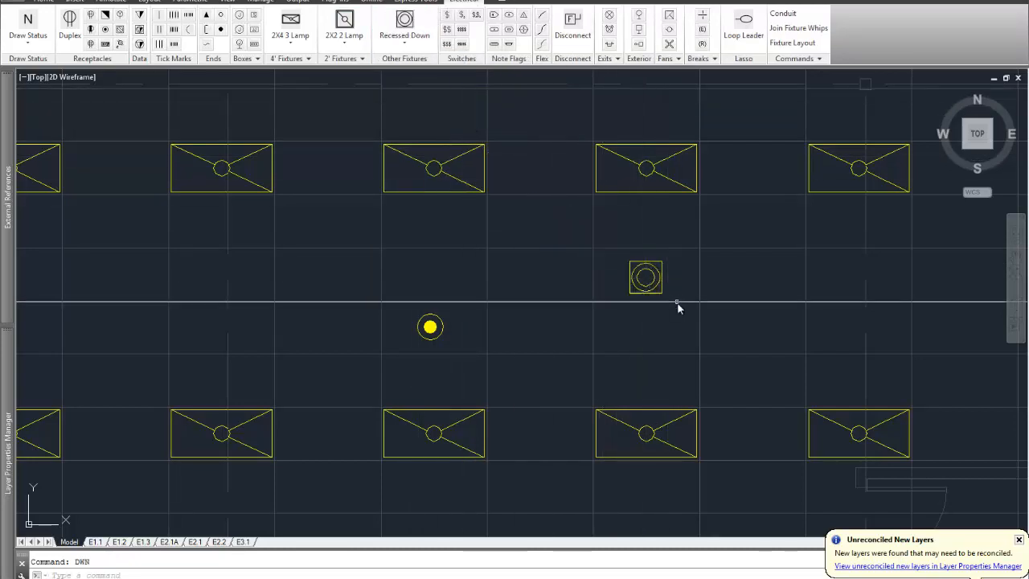
Draw a conduit from the recessed downlight to the floor receptacle using the Straight In option and the default 20" offset.
left_click(789, 18)
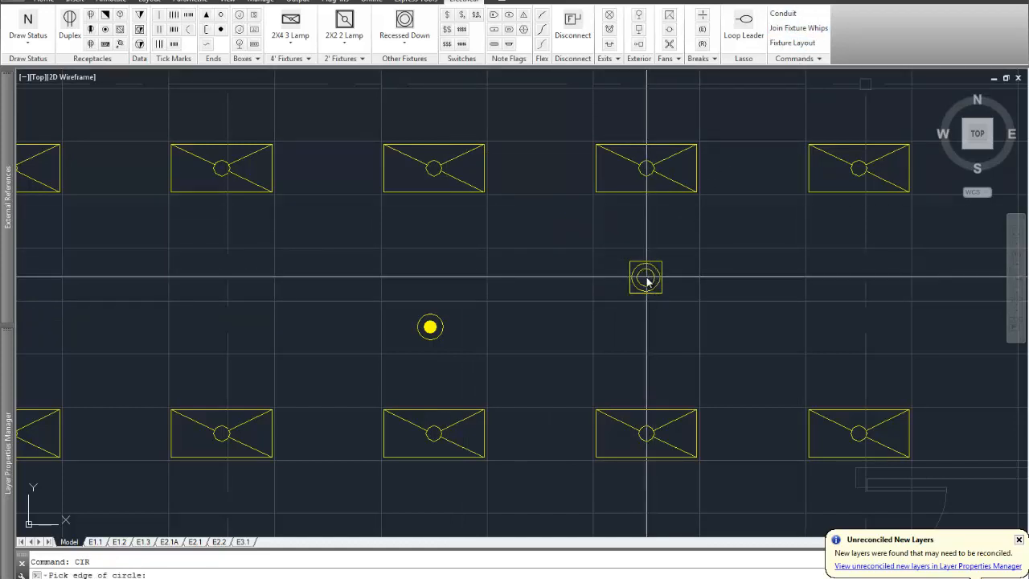
left_click(649, 279)
left_click(430, 326)
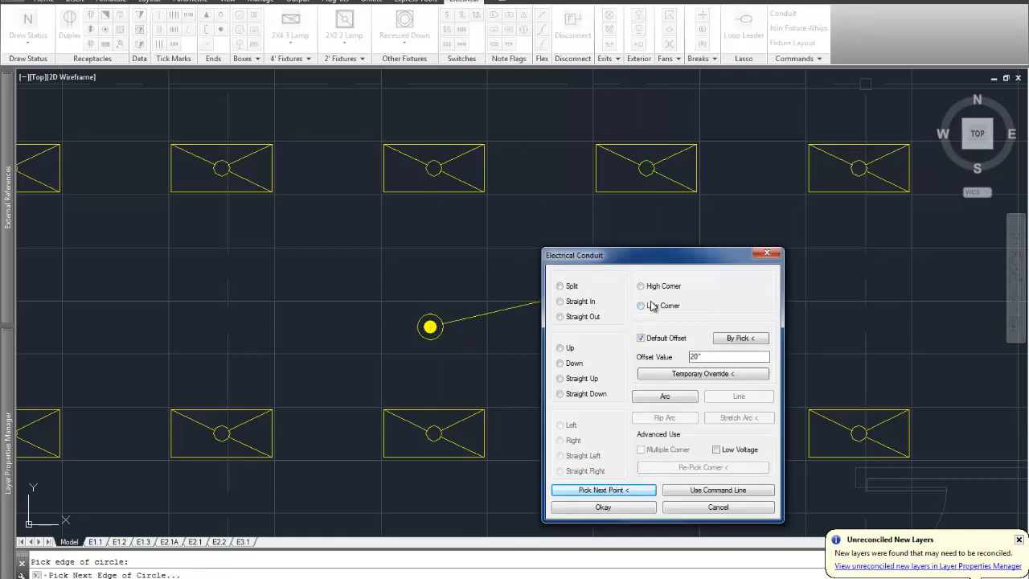
left_click(586, 304)
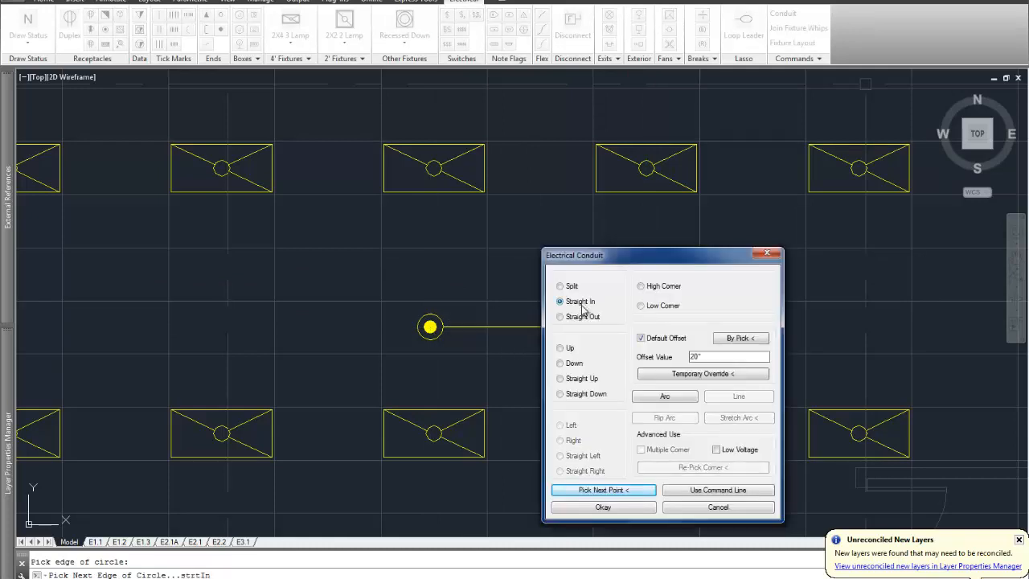
left_click(606, 507)
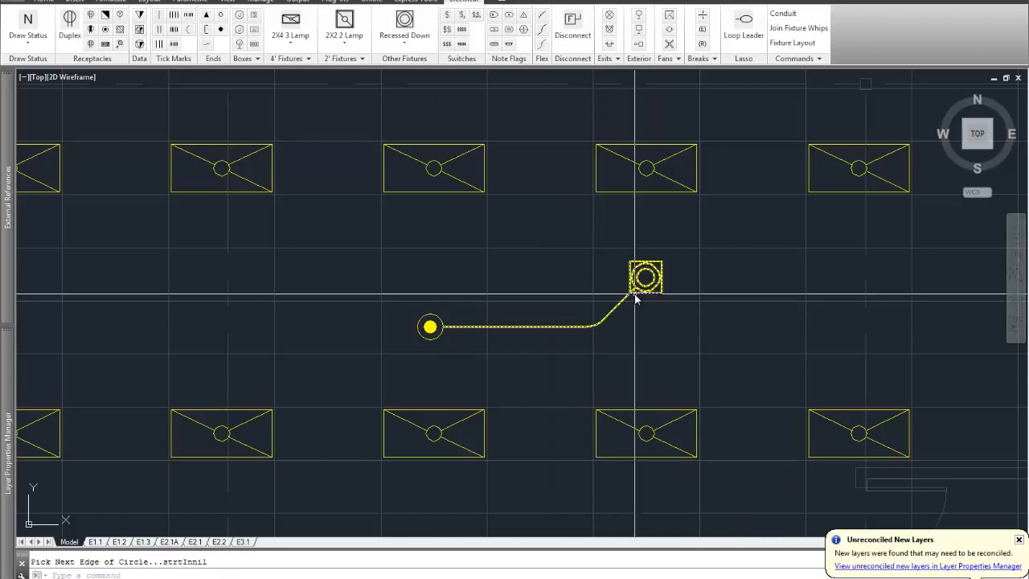
scroll(634, 292, "up", 6)
scroll(635, 291, "down", 2)
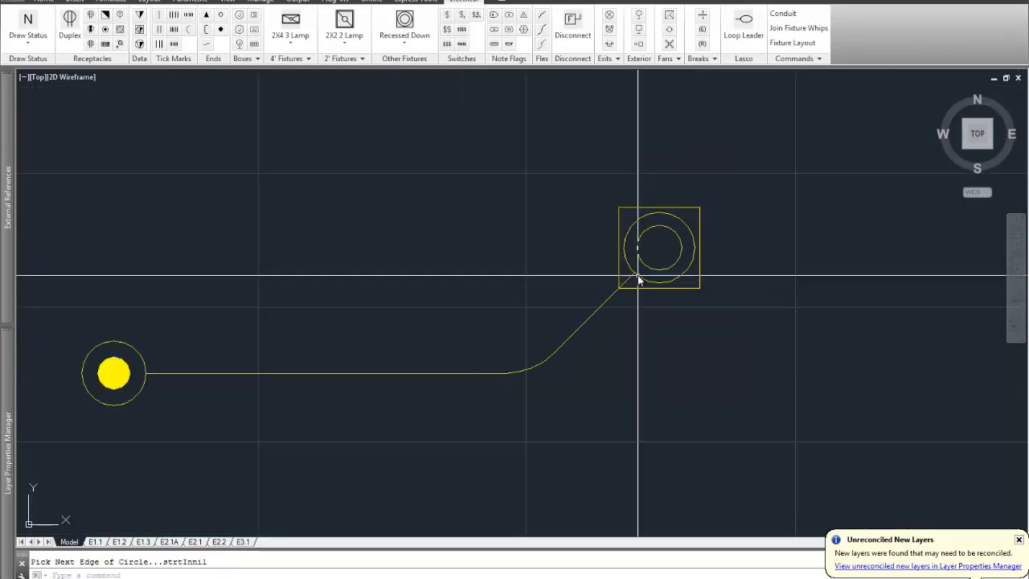
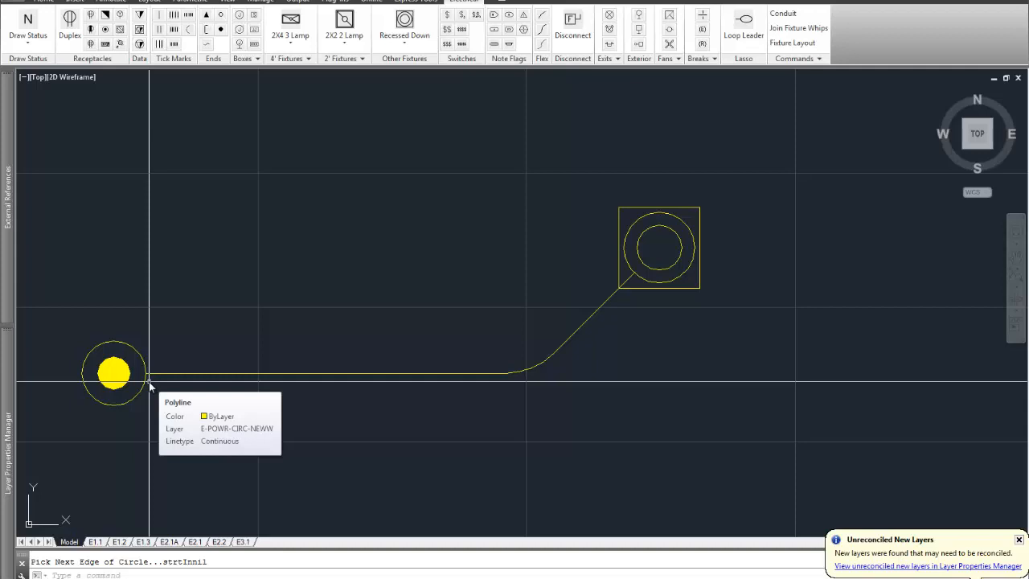
Erase the conduit between the floor receptacle and the recessed downlight.
type("E")
key("Return")
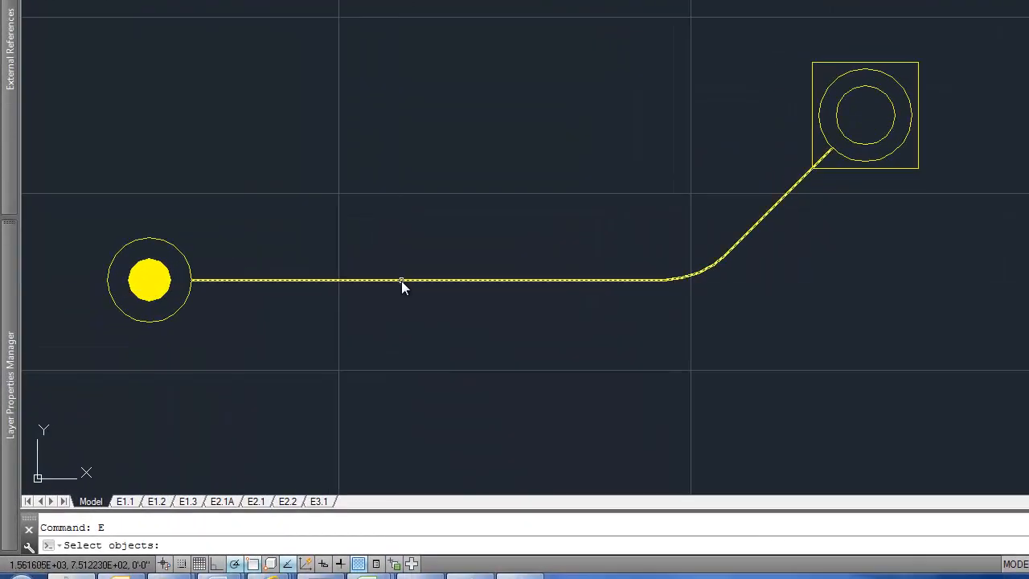
left_click(401, 281)
key("Return")
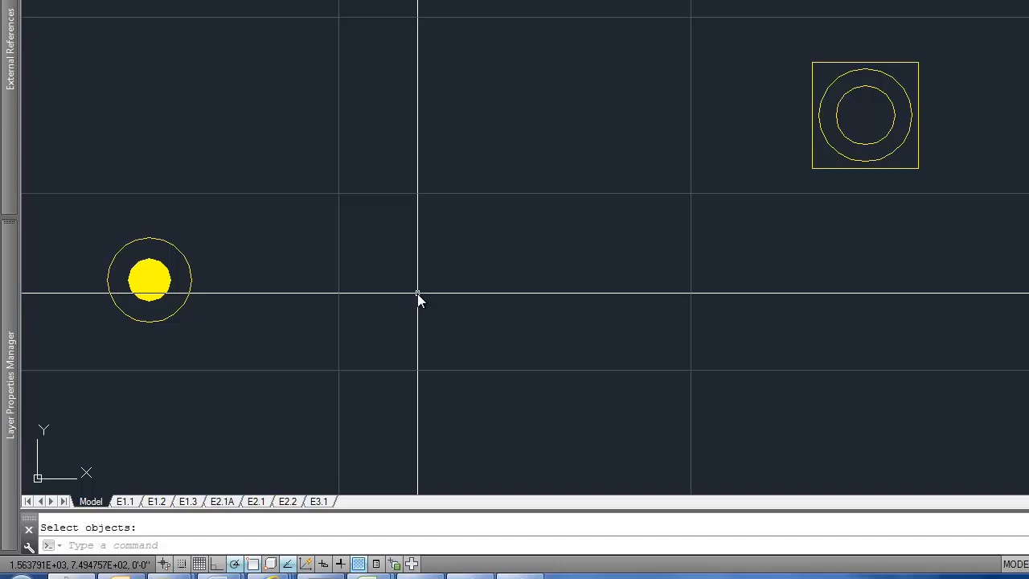
Erase the floor receptacle and the recessed downlight between the fixture rows.
scroll(417, 293, "down", 2)
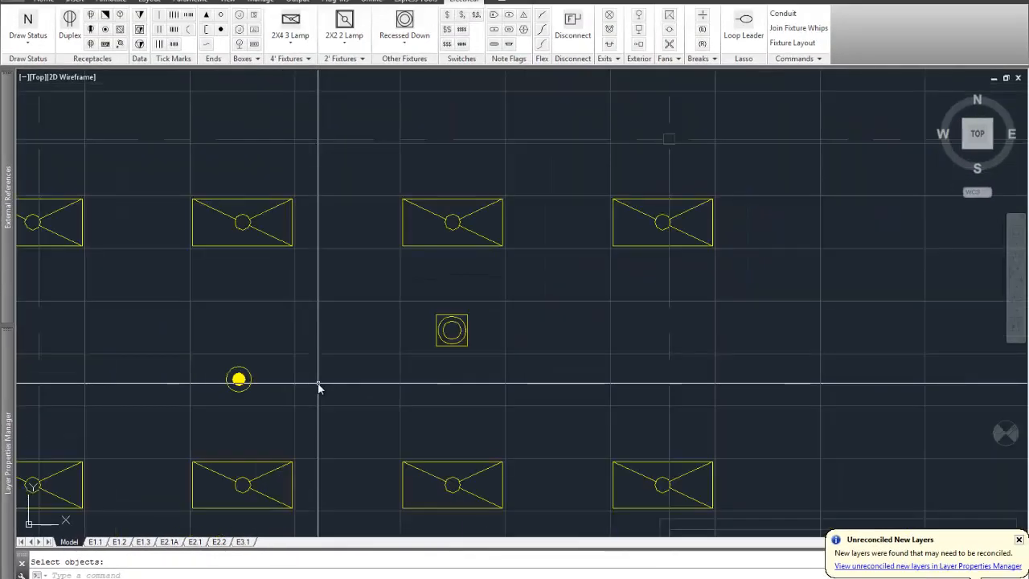
scroll(318, 387, "down", 2)
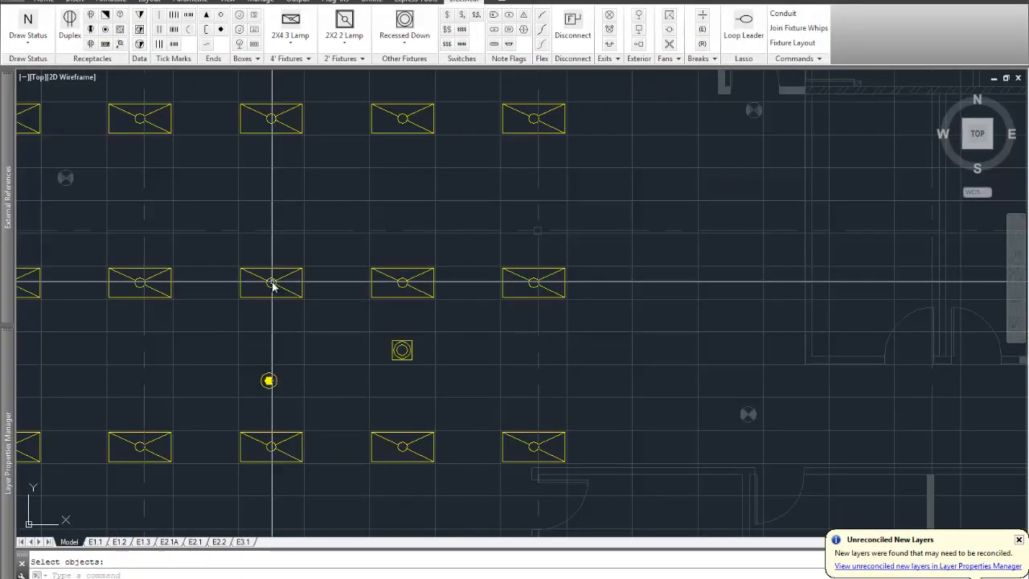
scroll(271, 283, "up", 4)
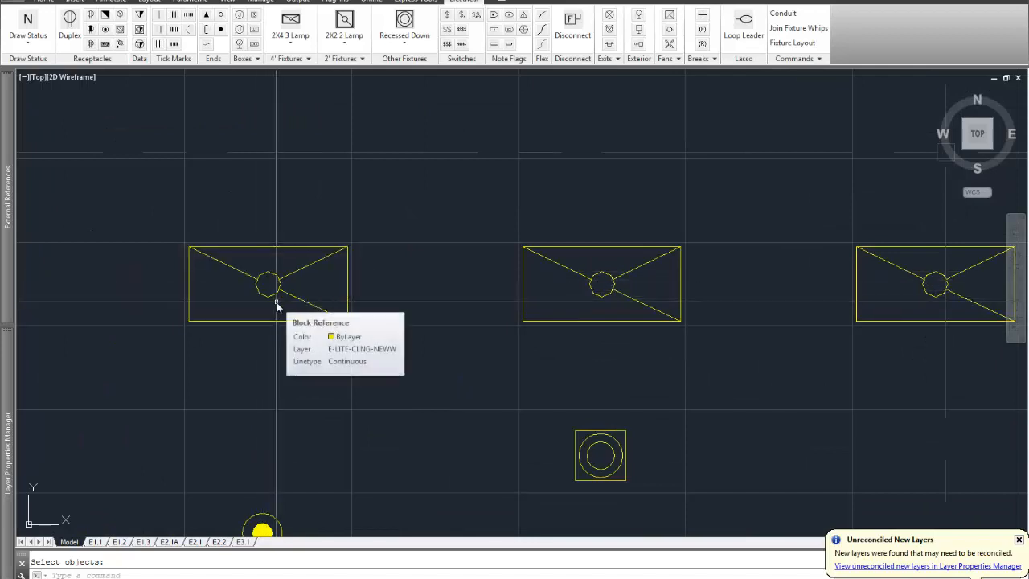
scroll(276, 306, "down", 2)
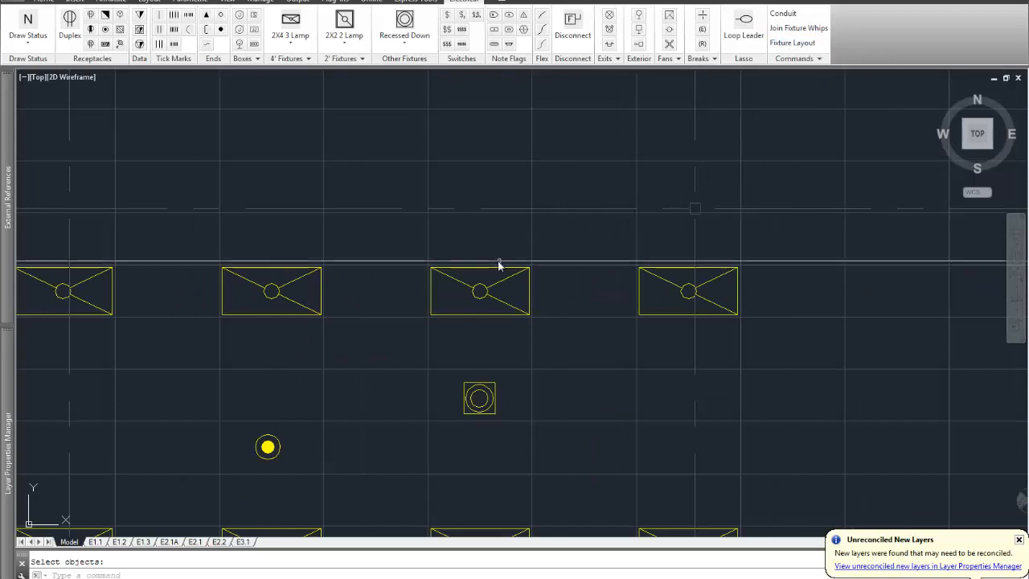
type("e")
key("Return")
left_click(270, 445)
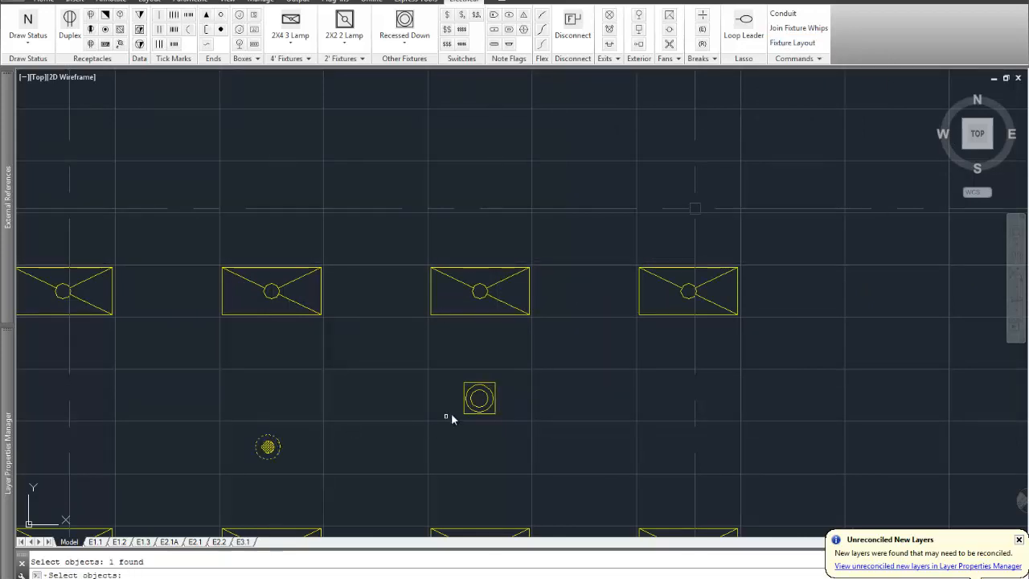
left_click(467, 410)
key("Return")
Auto-join the fixtures of the second to fifth columns across the five rows with Join Fixture Whips.
scroll(441, 431, "down", 1)
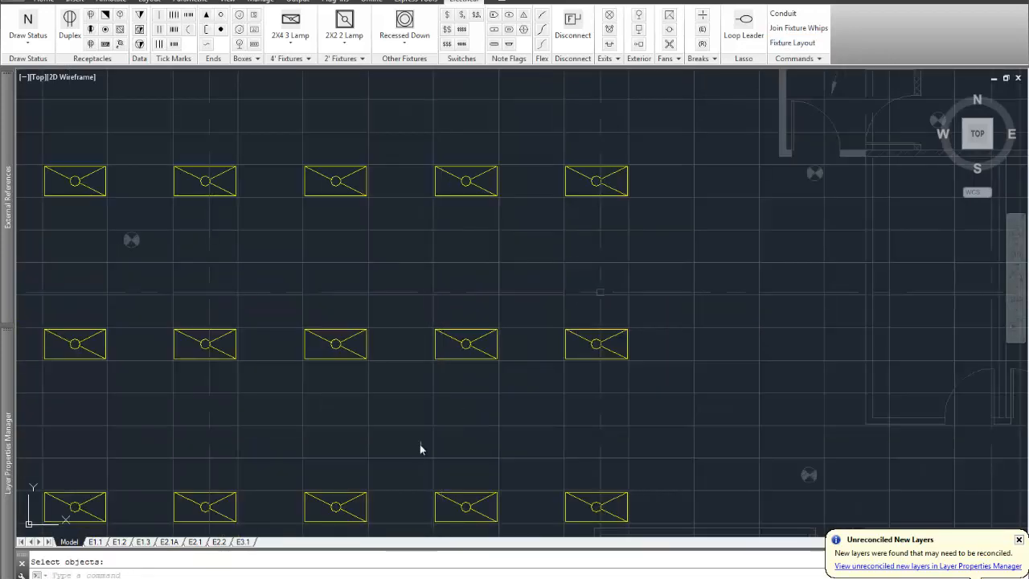
mouse_move(421, 447)
middle_mouse_down()
mouse_move(555, 319)
mouse_move(466, 473)
middle_mouse_up()
scroll(554, 319, "down", 1)
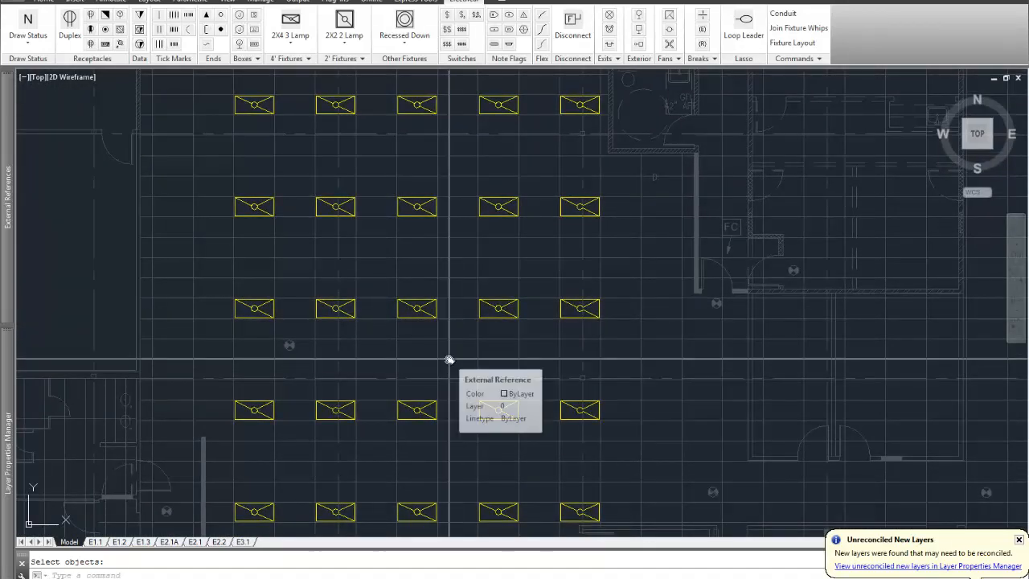
left_click(816, 36)
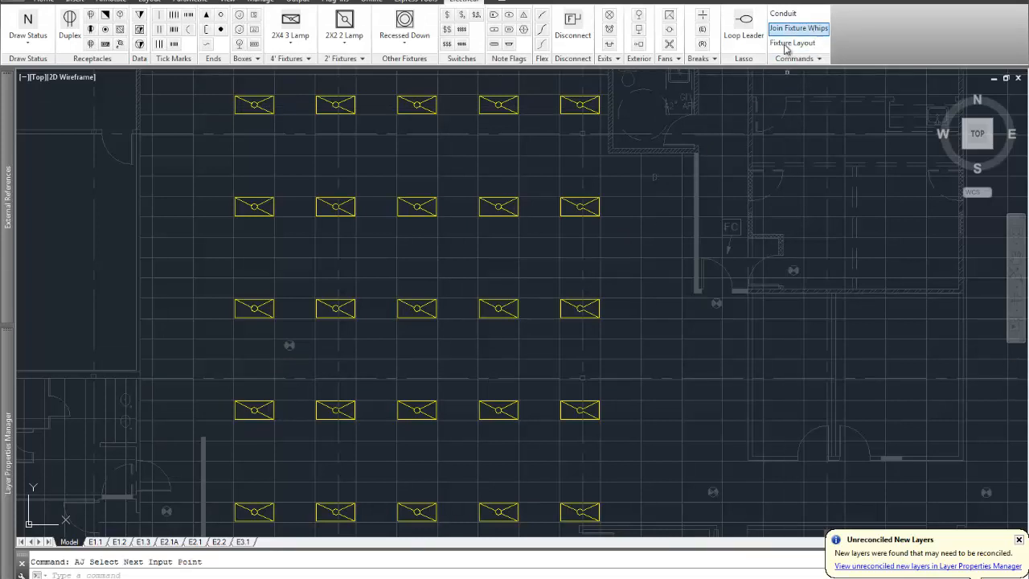
left_click(301, 85)
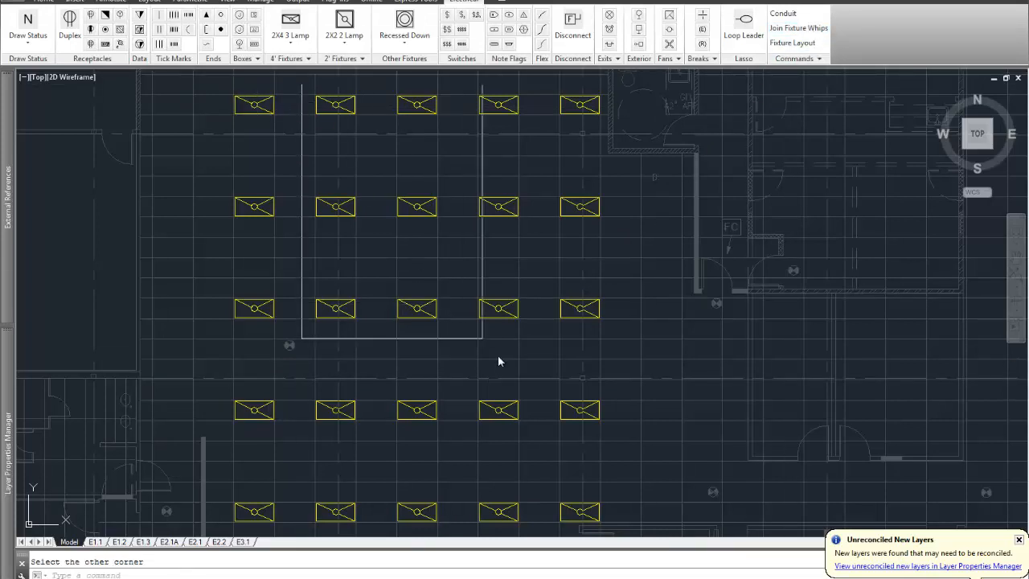
left_click(609, 530)
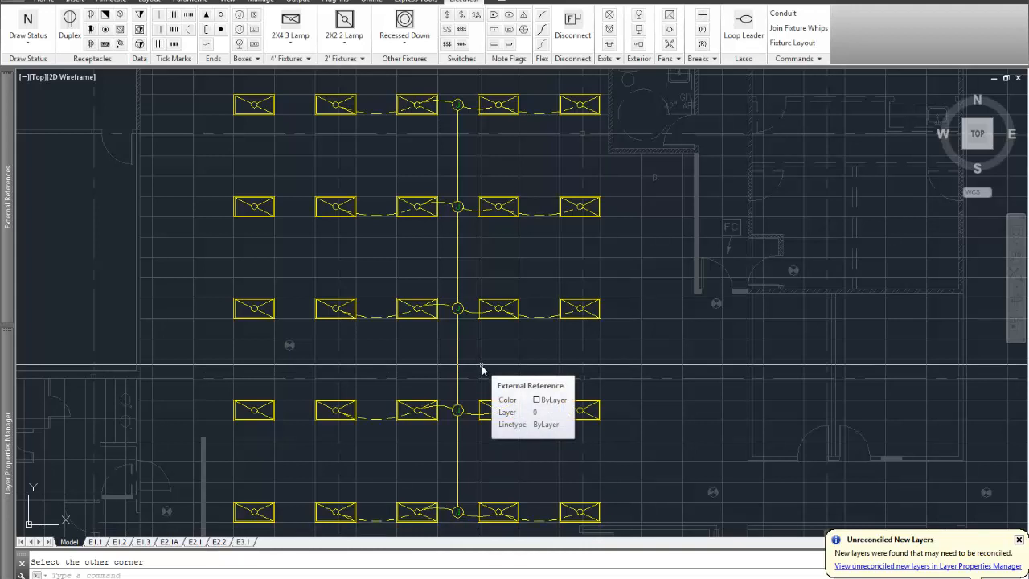
Undo the five-row auto-join and erase the fourth fixture in the third row.
key("ctrl+z")
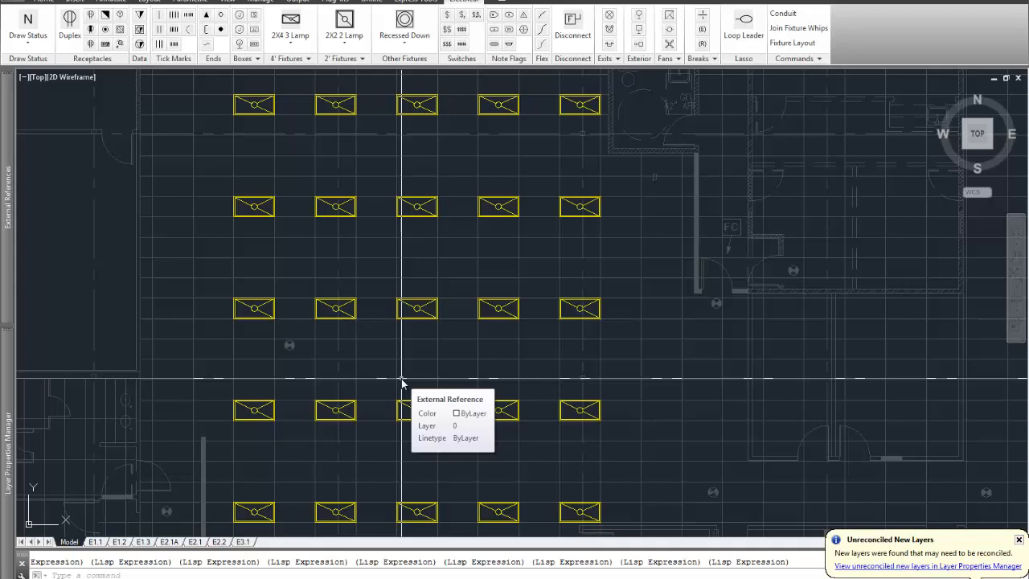
left_click(496, 316)
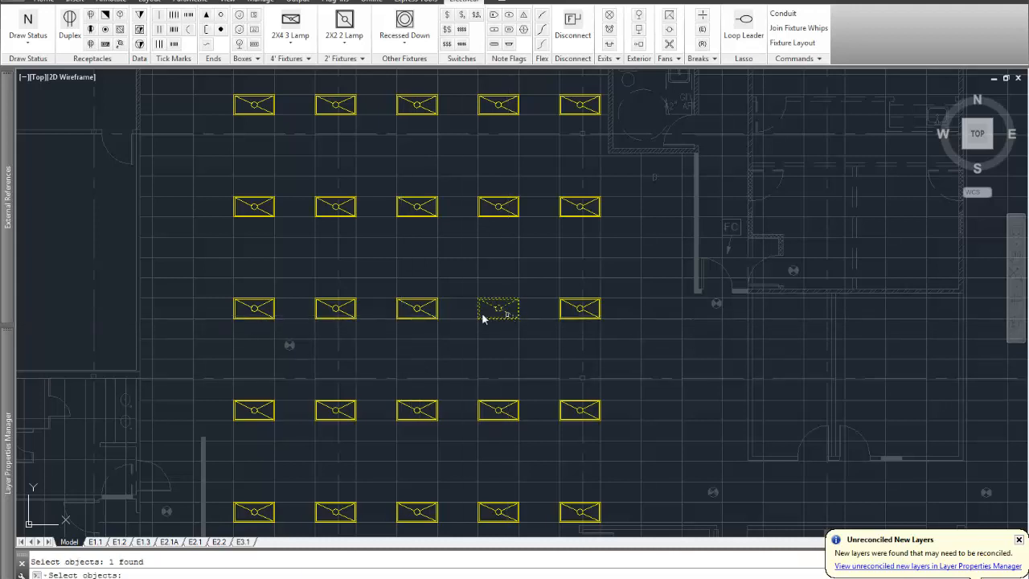
key("Return")
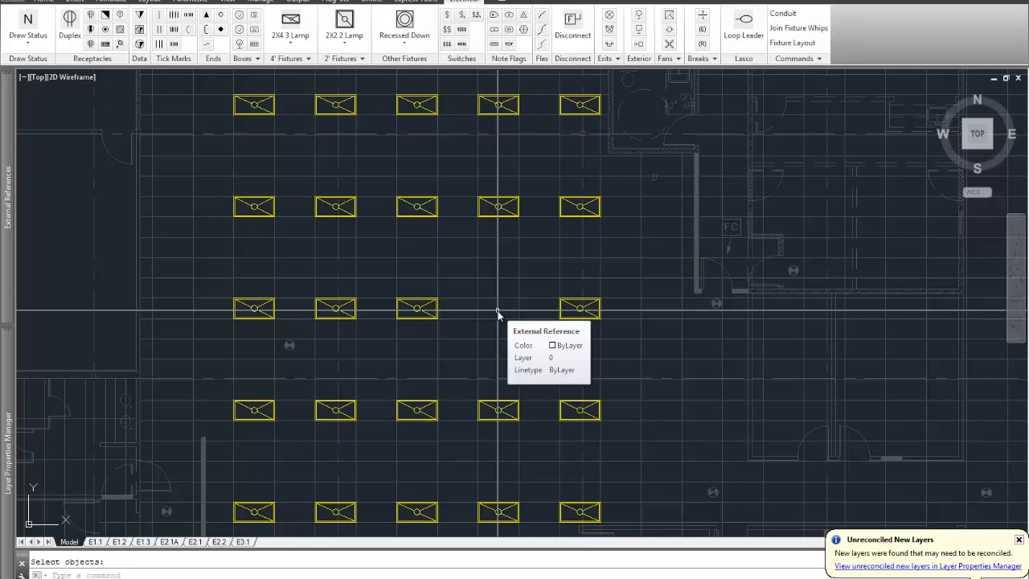
left_click(498, 312)
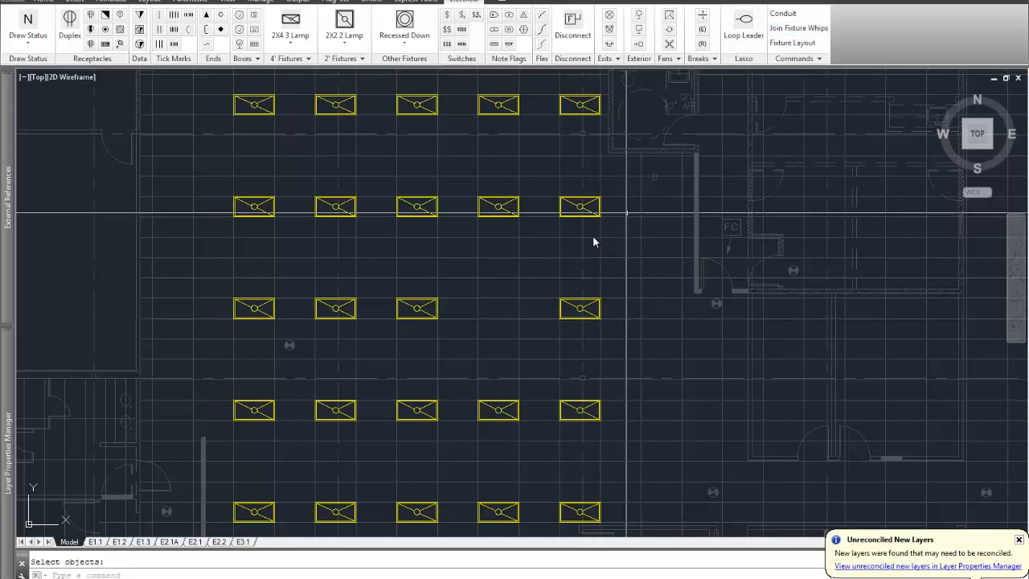
Auto-join the lower four rows of fixtures across all five columns with Join Fixture Whips, including the gap in the fourth column.
left_click(798, 29)
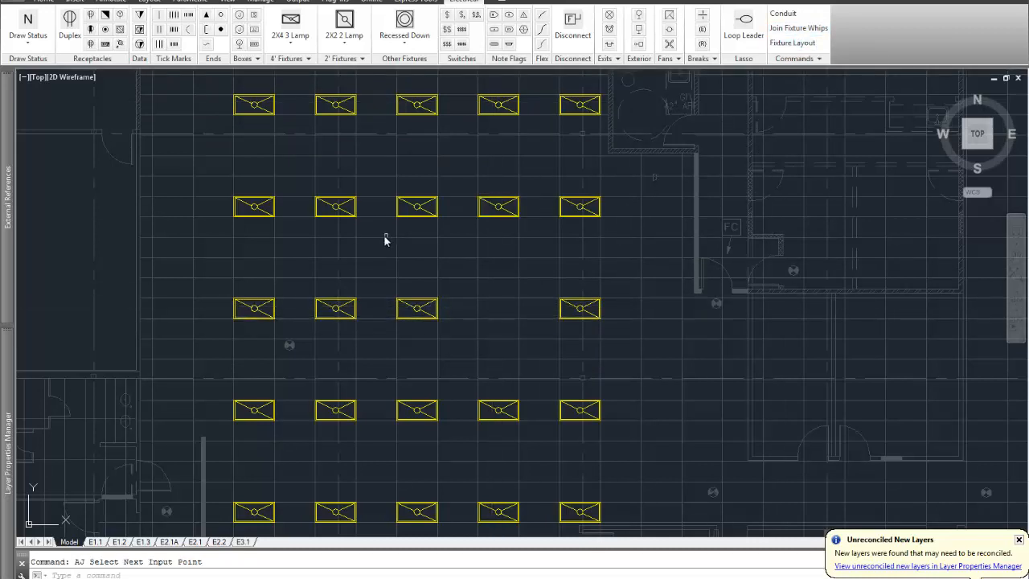
left_click(209, 191)
left_click(617, 530)
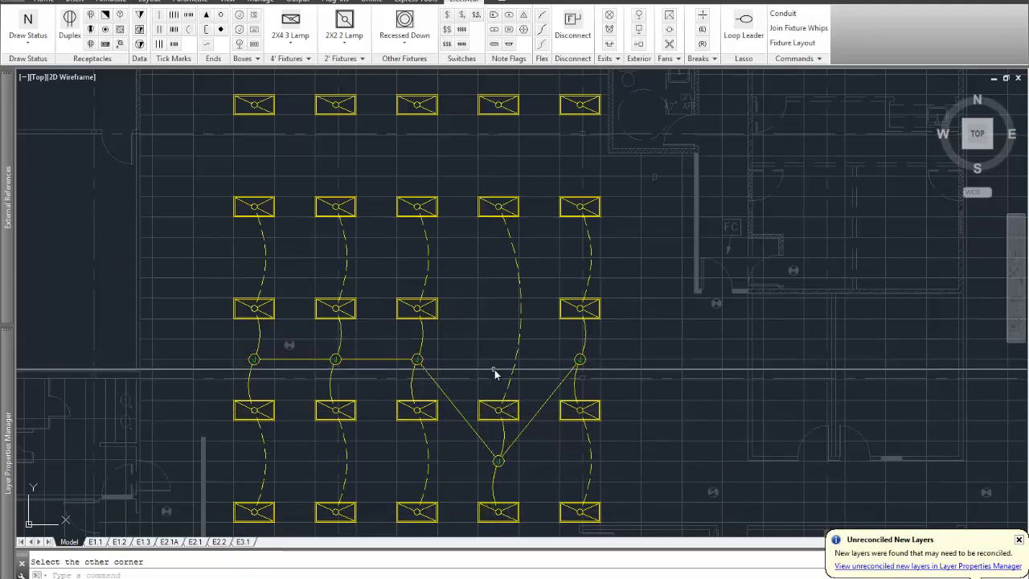
mouse_move(486, 423)
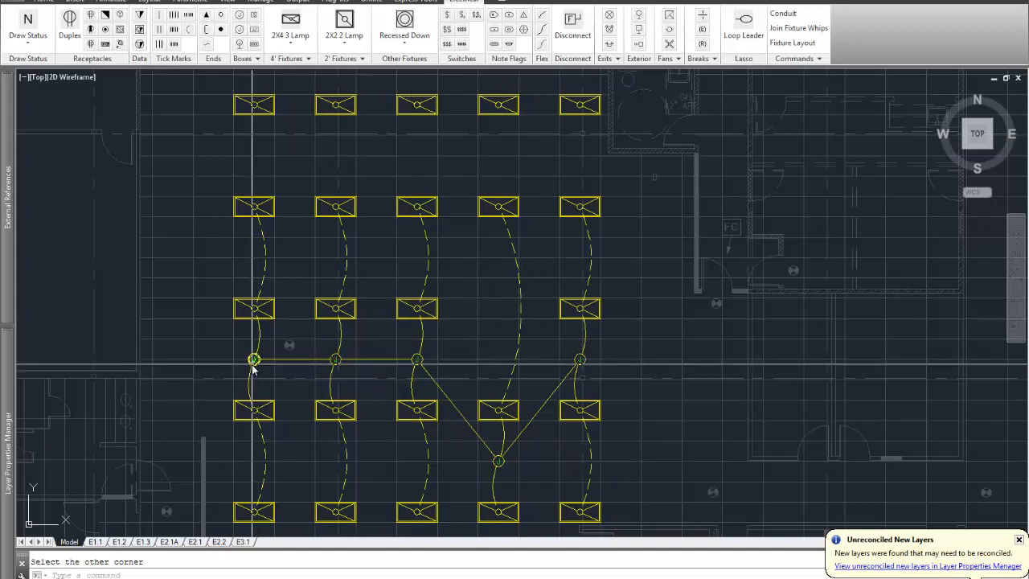
Undo the conduit run between the junction boxes and erase the fourth column's whips and junction box.
key("ctrl+z")
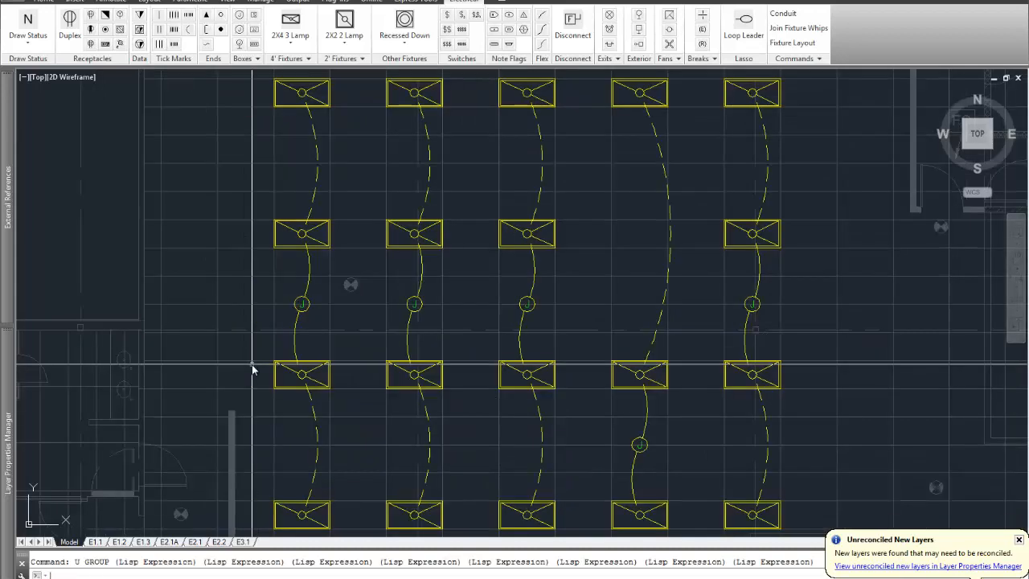
type("E")
key("Return")
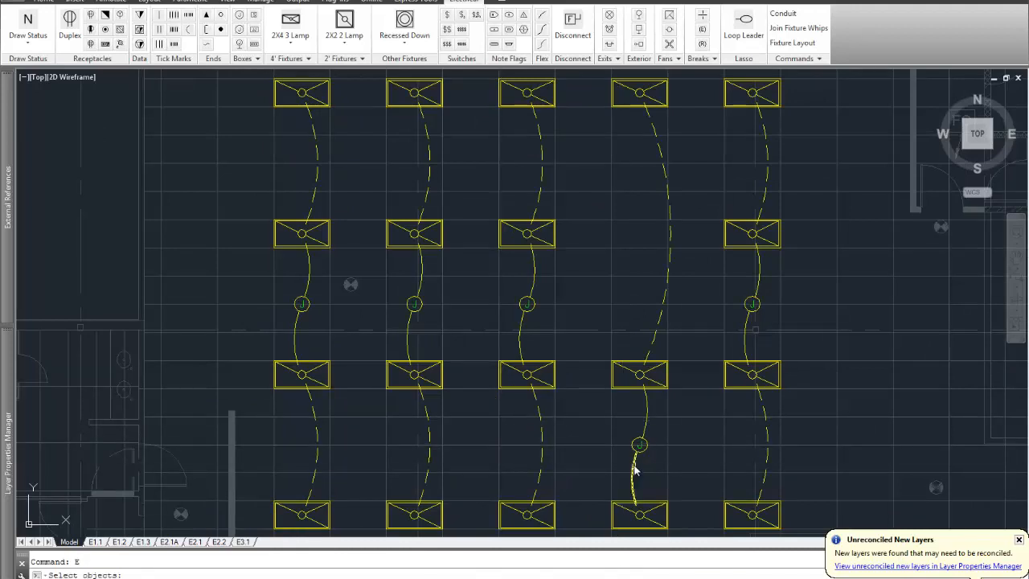
left_click(635, 470)
left_click(642, 442)
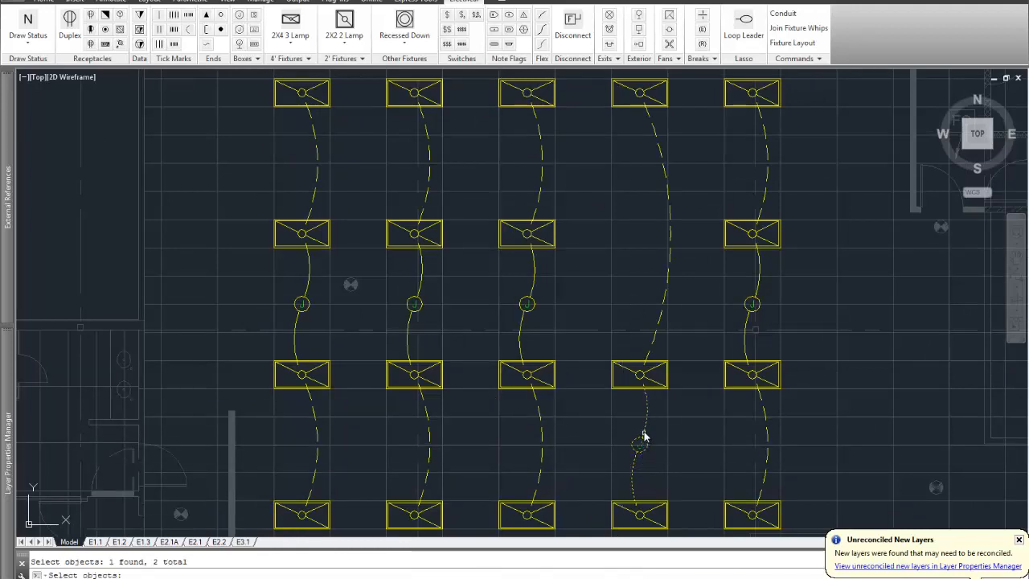
left_click(655, 367)
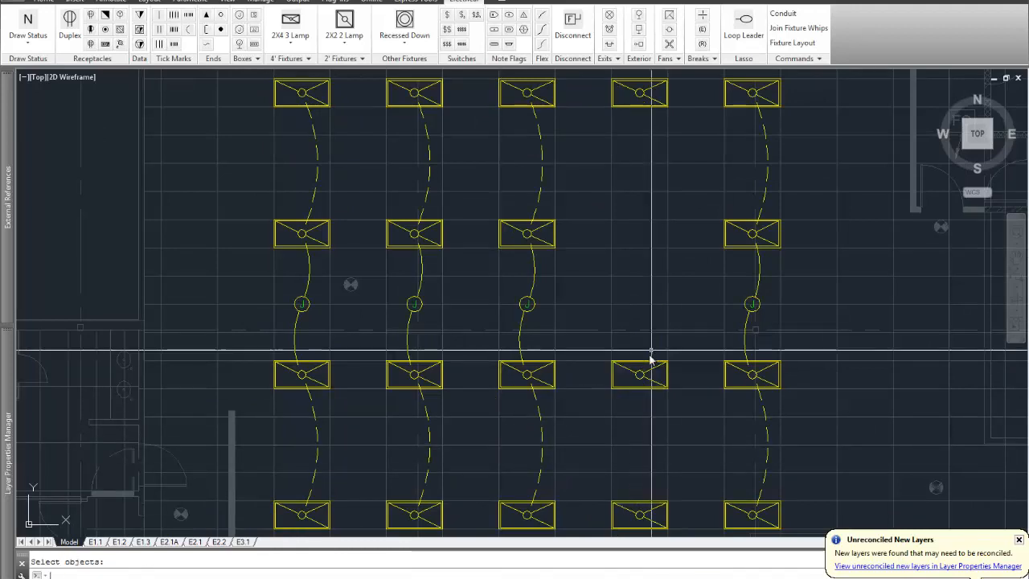
key("Return")
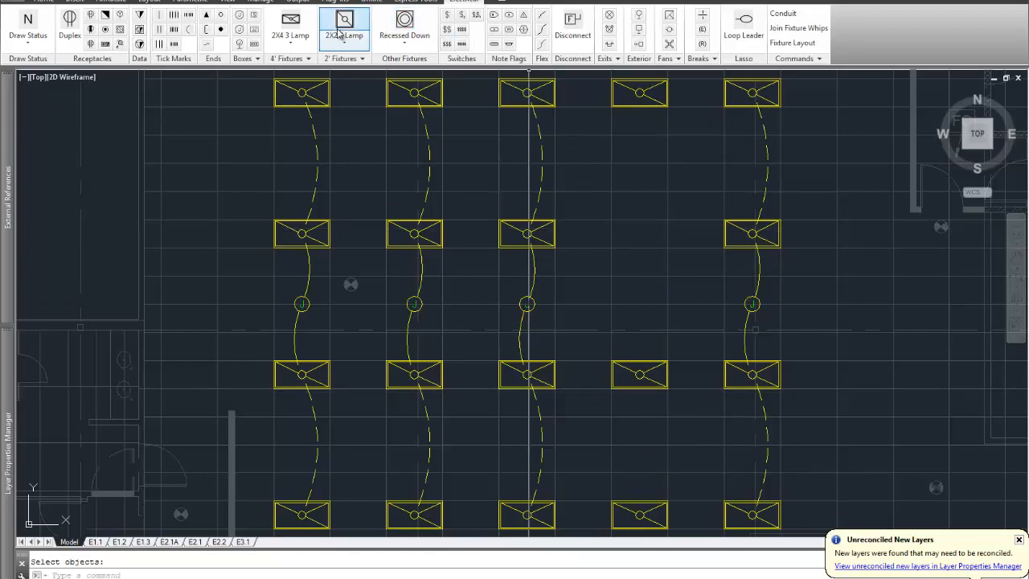
Place a junction box in the fourth column's gap, in line with the other junction boxes.
left_click(241, 29)
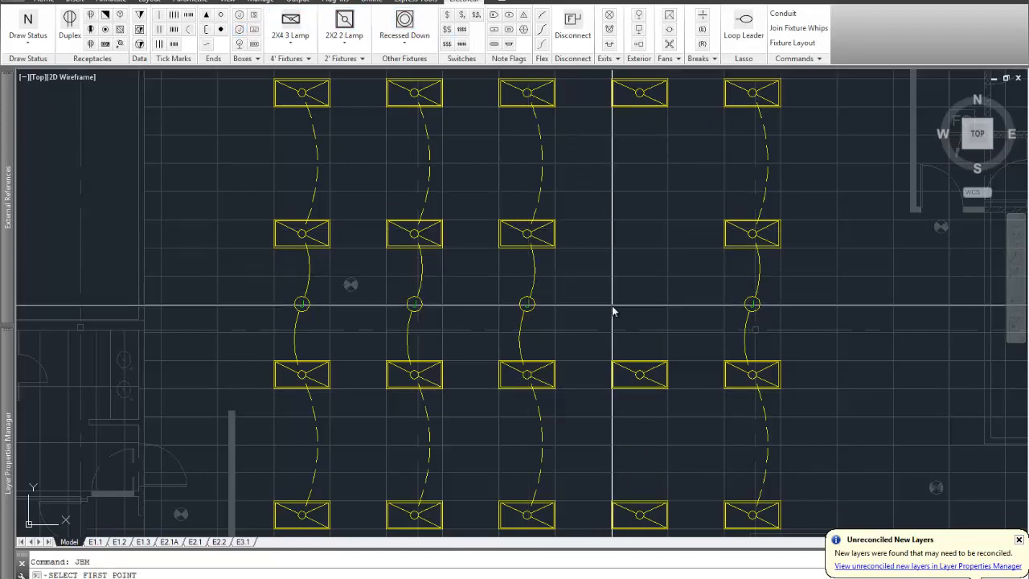
key("F3")
left_click(638, 305)
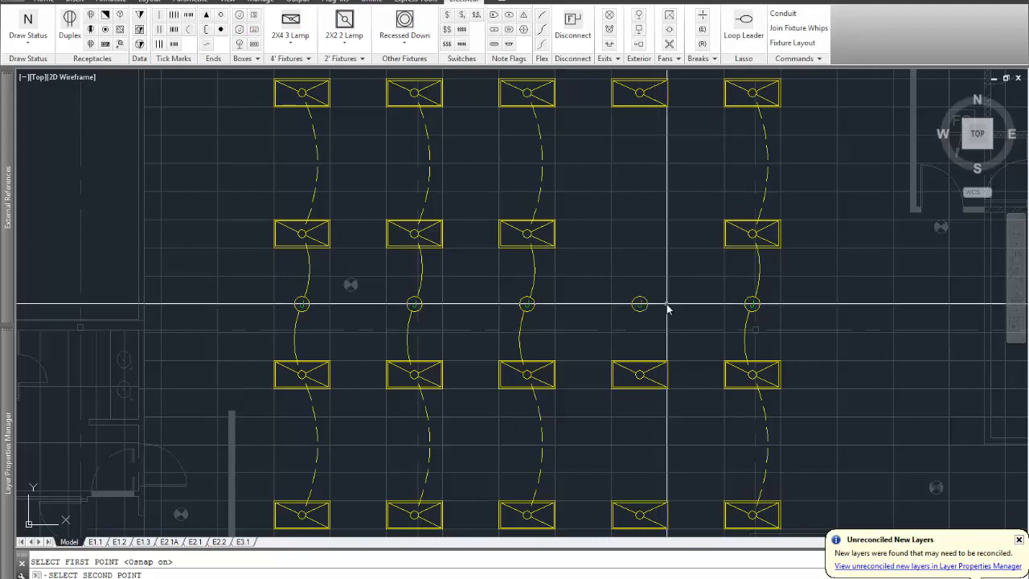
left_click(659, 383)
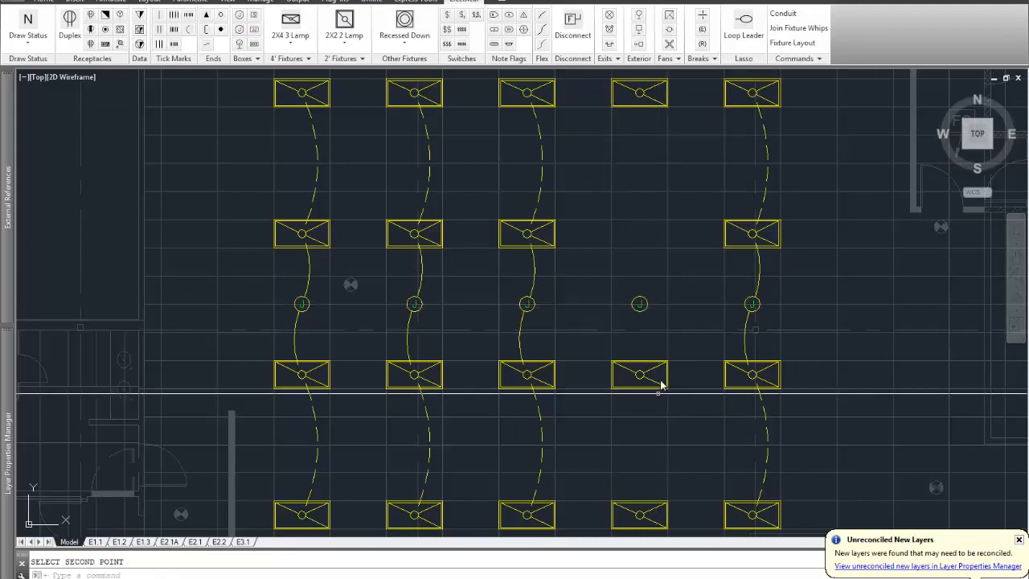
Join the fourth column's upper fixture, junction box and two lower fixtures in sequence with Join Fixture Whips.
left_click(784, 28)
left_click(654, 110)
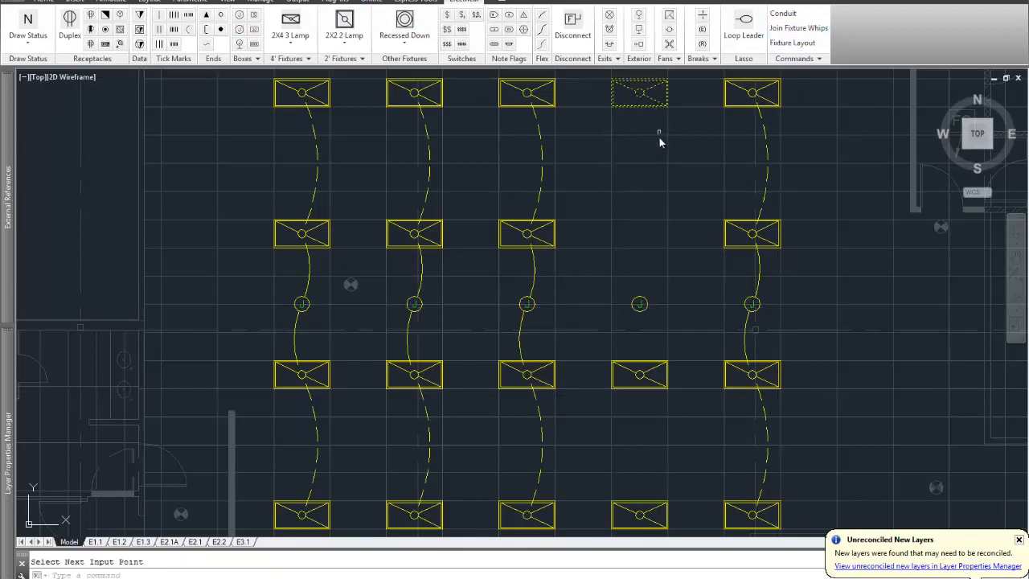
left_click(639, 303)
left_click(651, 371)
left_click(651, 506)
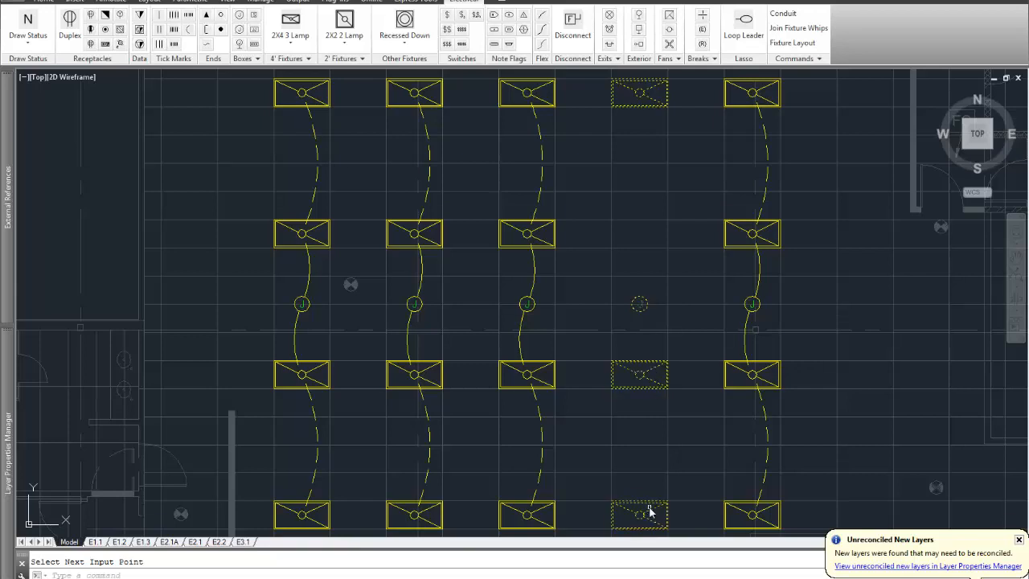
key("Return")
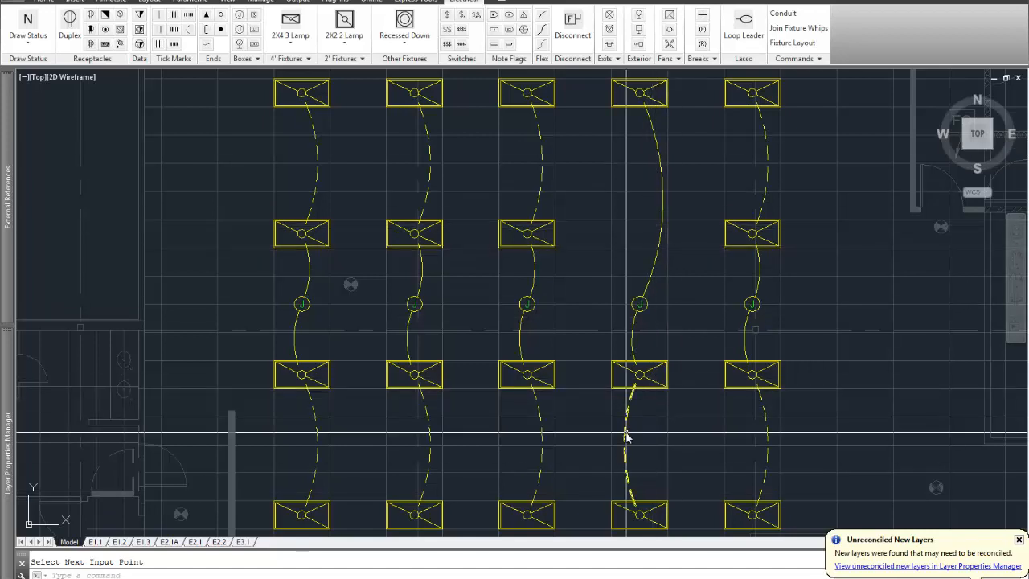
Draw straight conduit linking all five junction boxes, from the fifth column across to the first, using the command-line option.
left_click(798, 27)
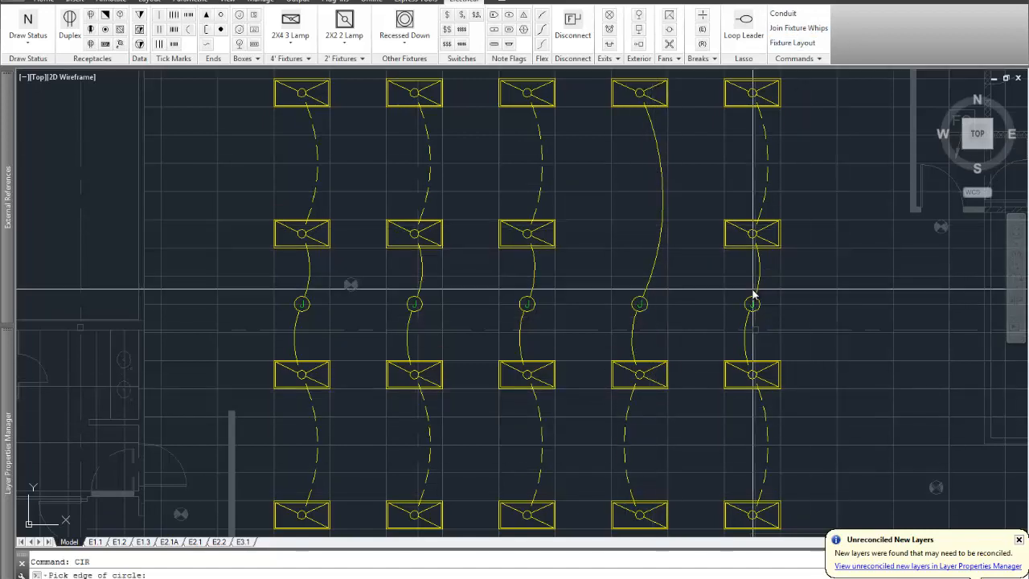
left_click(753, 305)
left_click(643, 306)
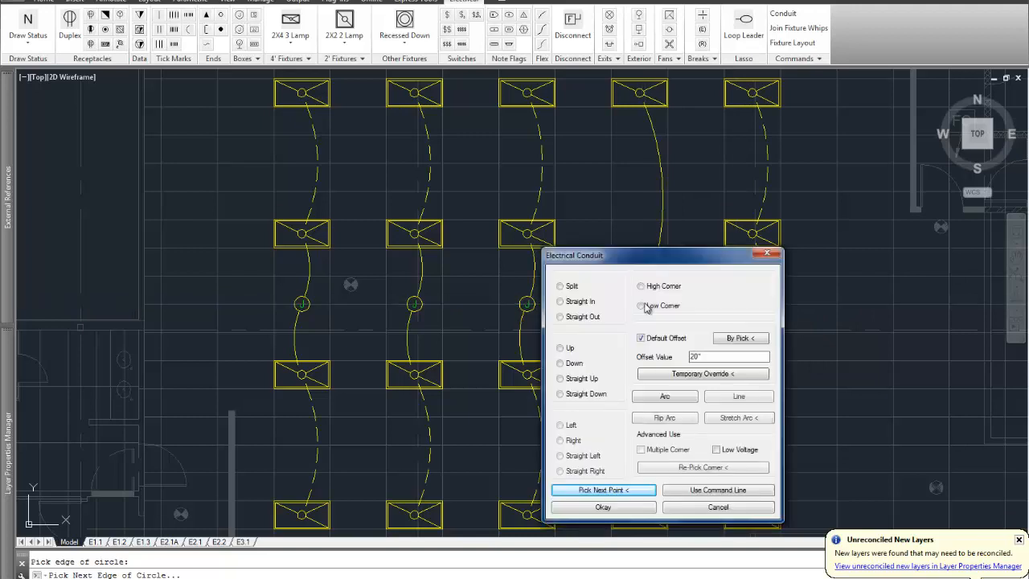
left_click(698, 490)
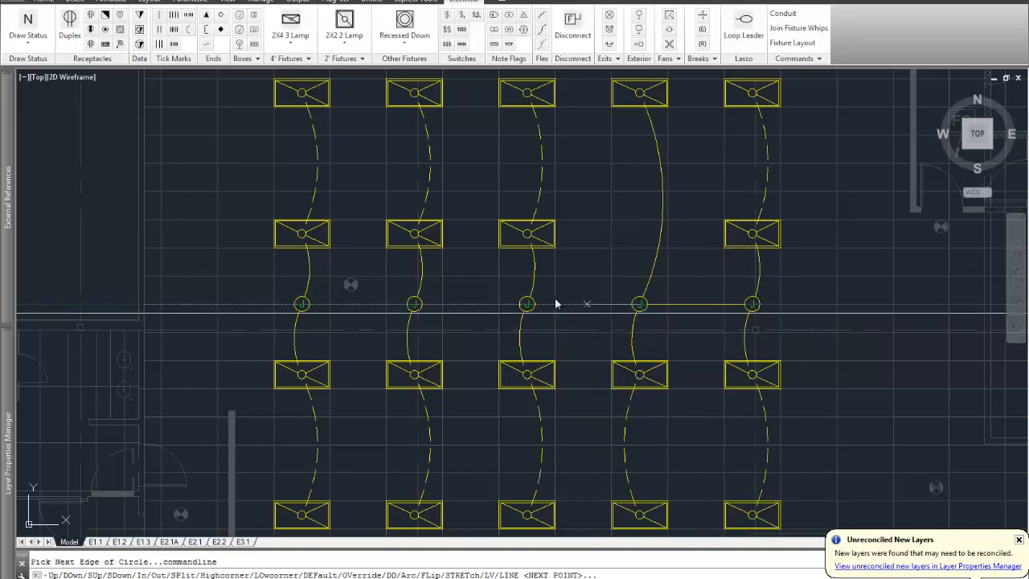
left_click(414, 304)
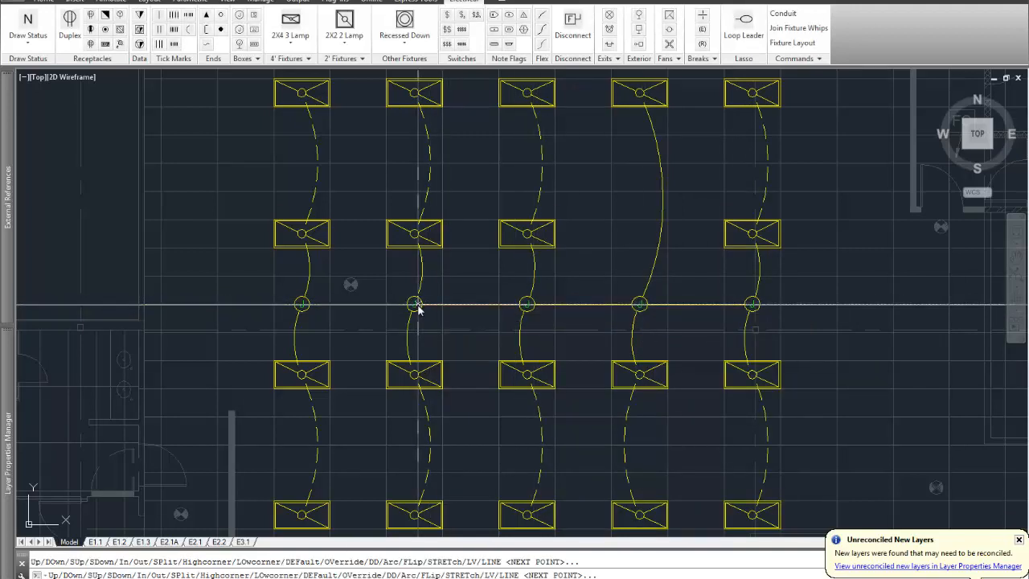
left_click(302, 303)
key("Return")
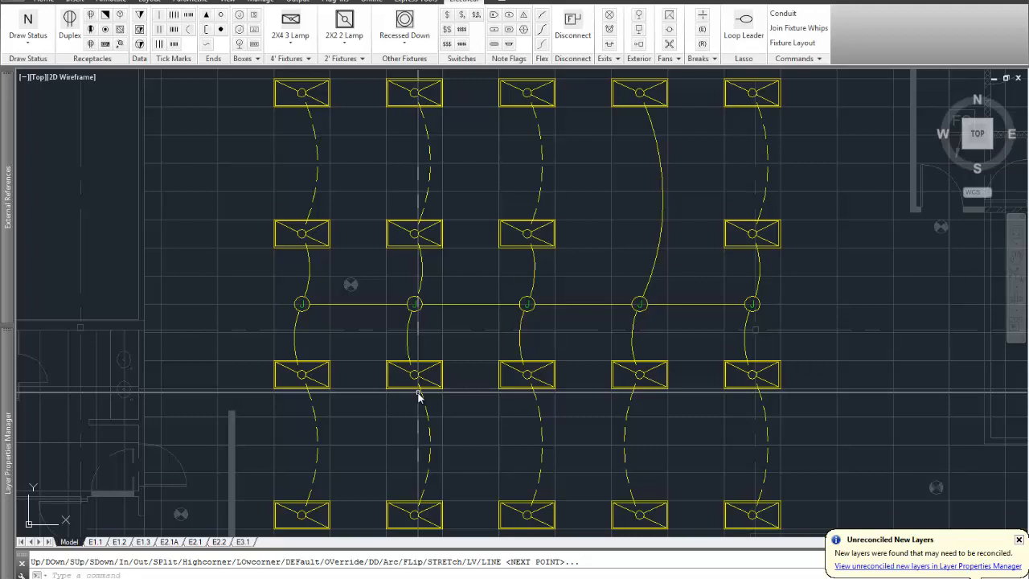
scroll(418, 394, "down", 2)
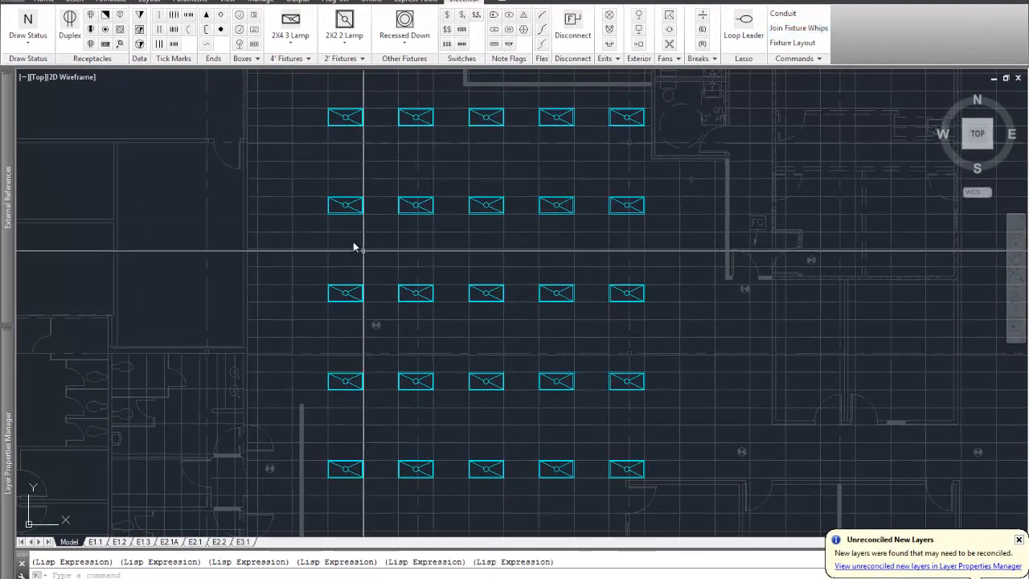
left_click(316, 190)
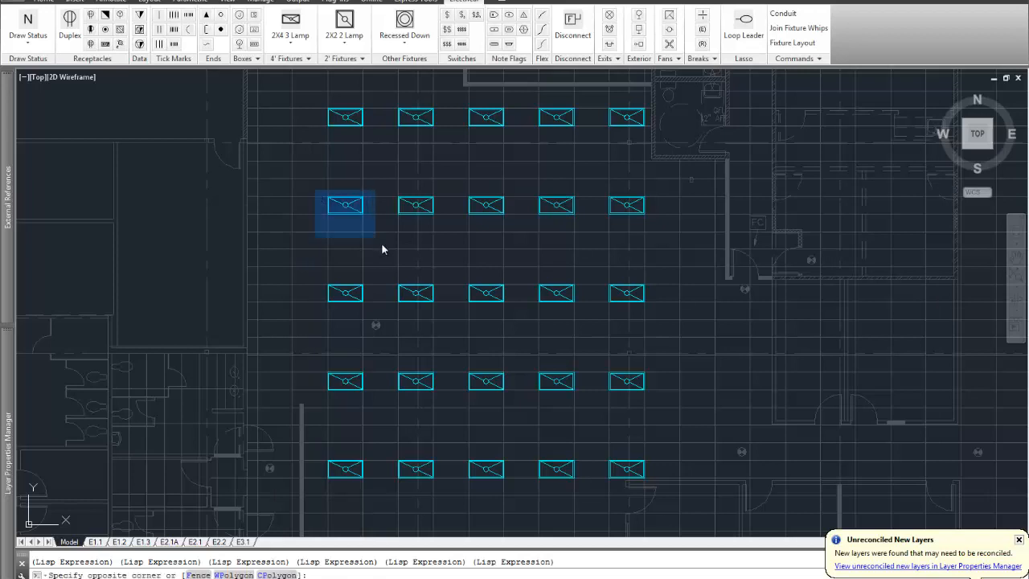
left_click(654, 490)
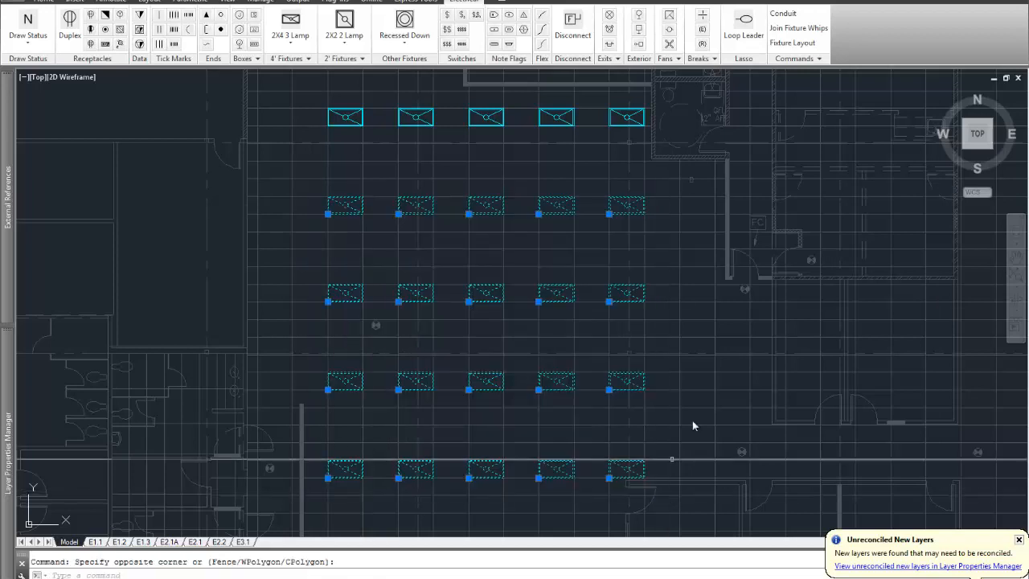
key("Escape")
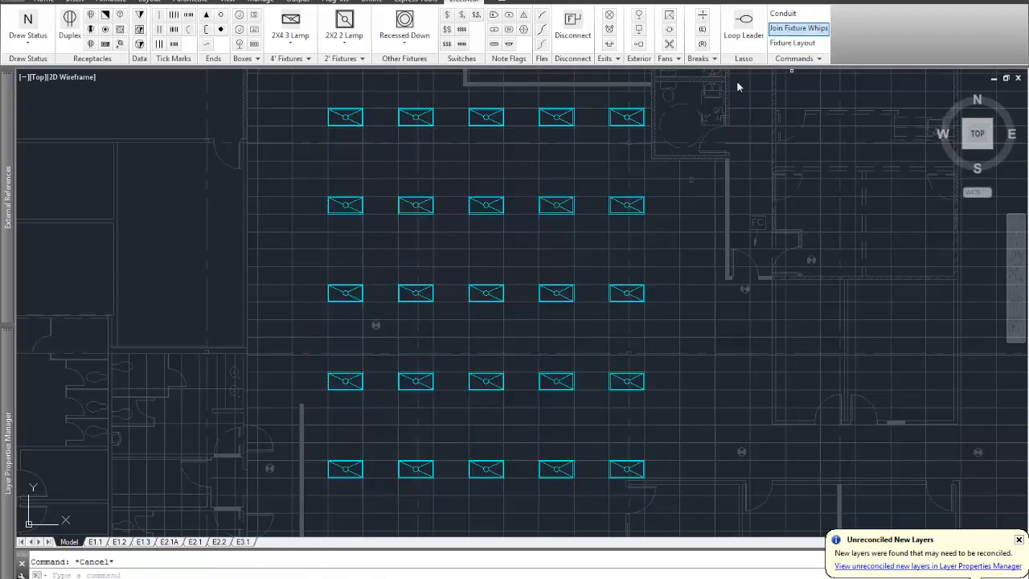
Auto-join the lower four rows of fixtures with flexible whips and inspect the F-labelled whip in the fourth column.
left_click(316, 190)
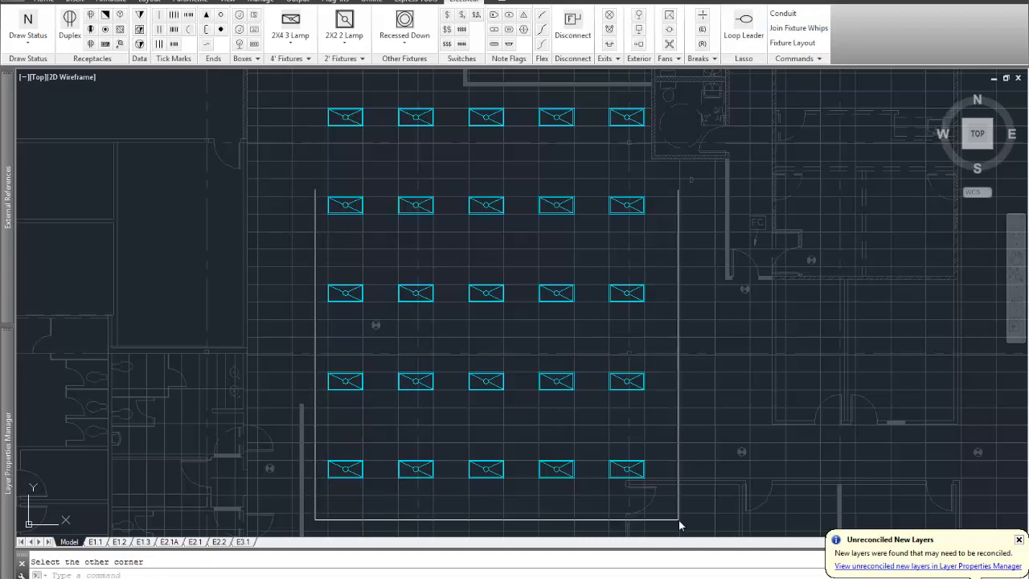
left_click(679, 521)
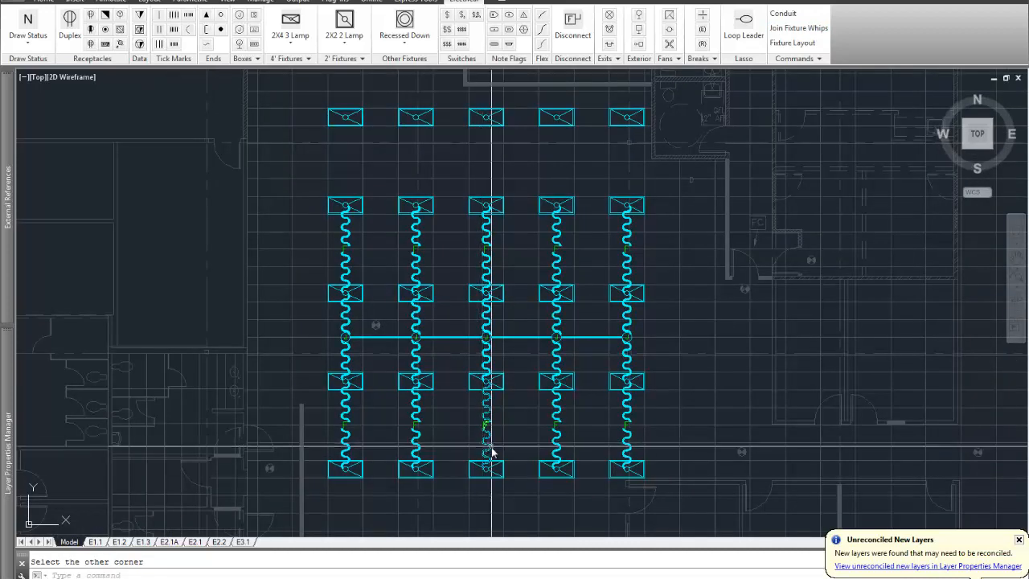
scroll(491, 452, "up", 6)
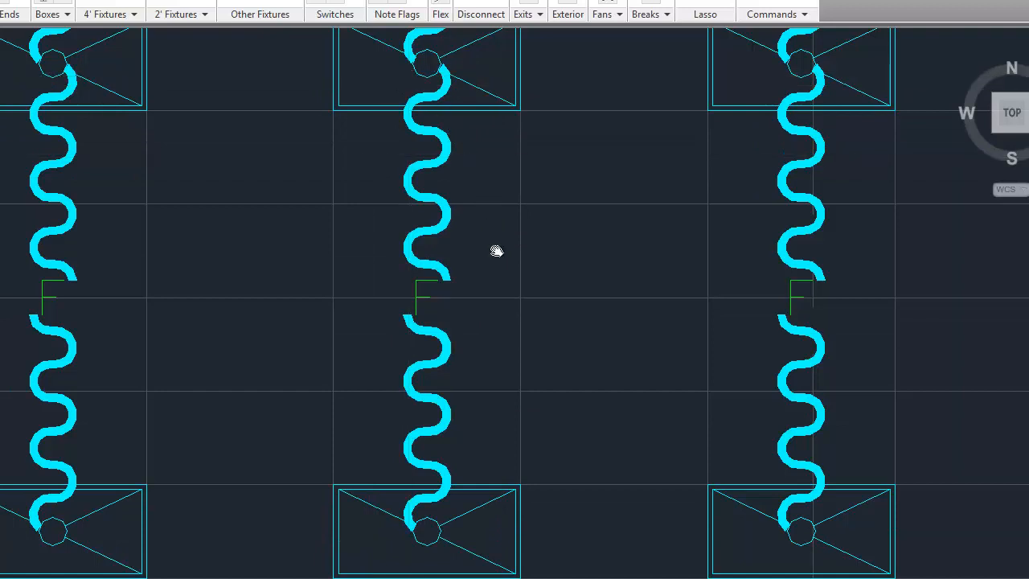
left_click(430, 470)
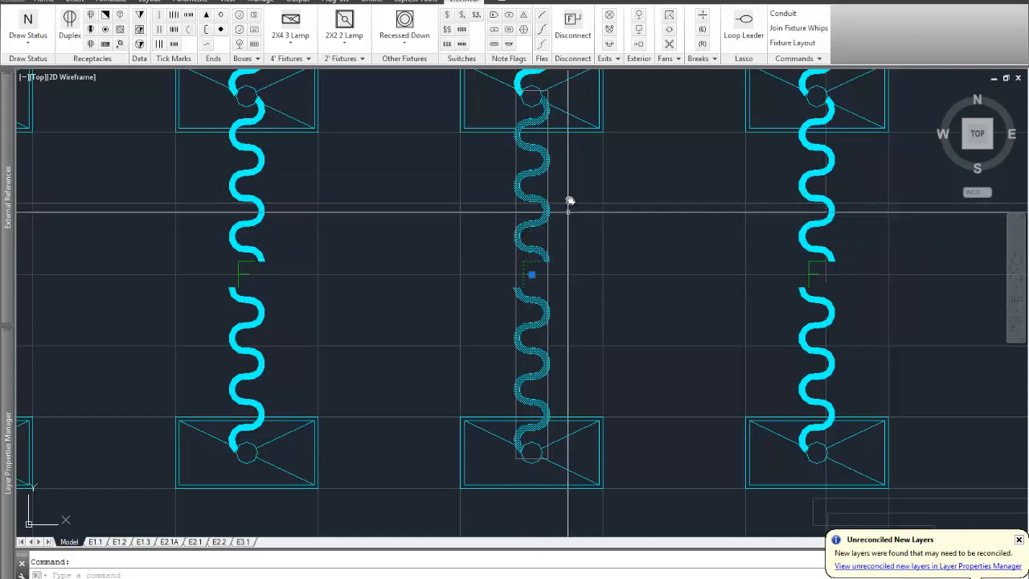
scroll(584, 294, "down", 4)
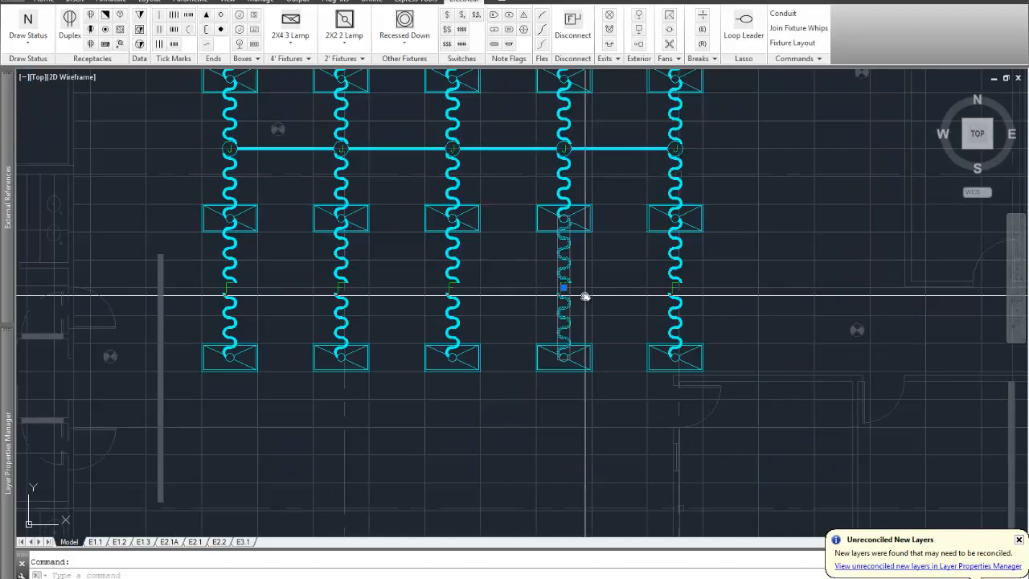
scroll(573, 298, "up", 4)
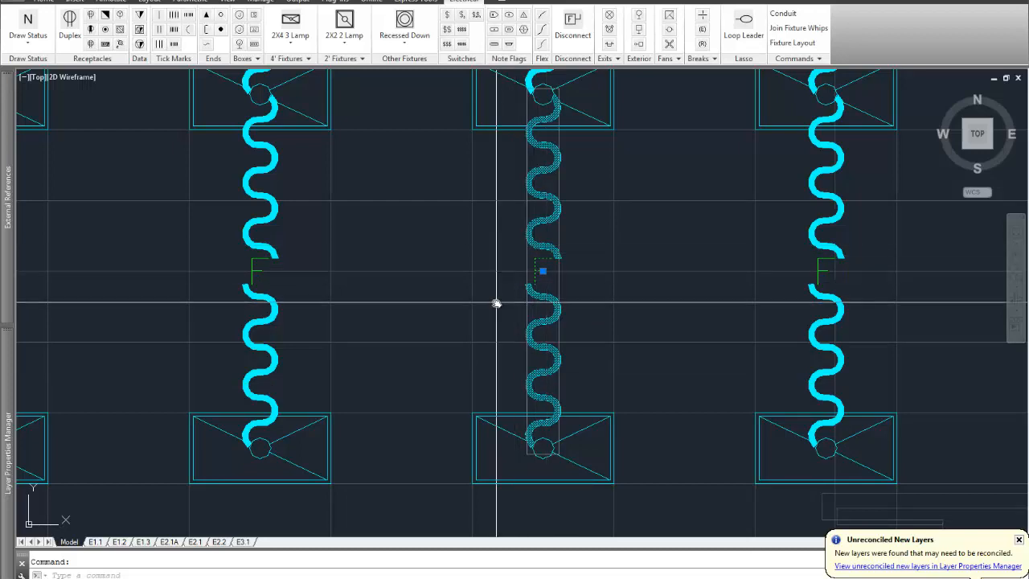
key("Escape")
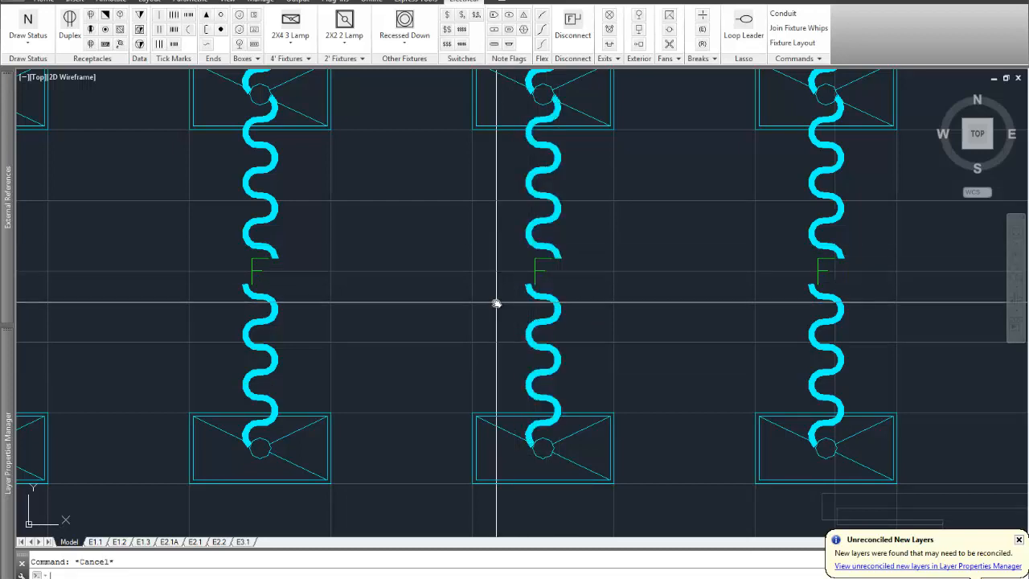
Undo the flexible-whip auto-join of the lower four fixture rows.
scroll(545, 328, "down", 4)
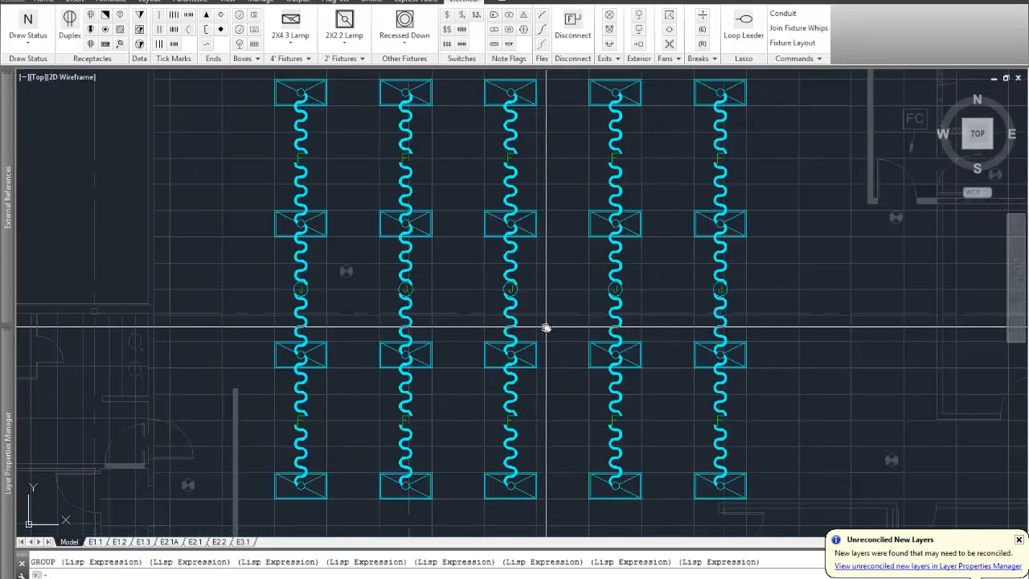
key("ctrl+z")
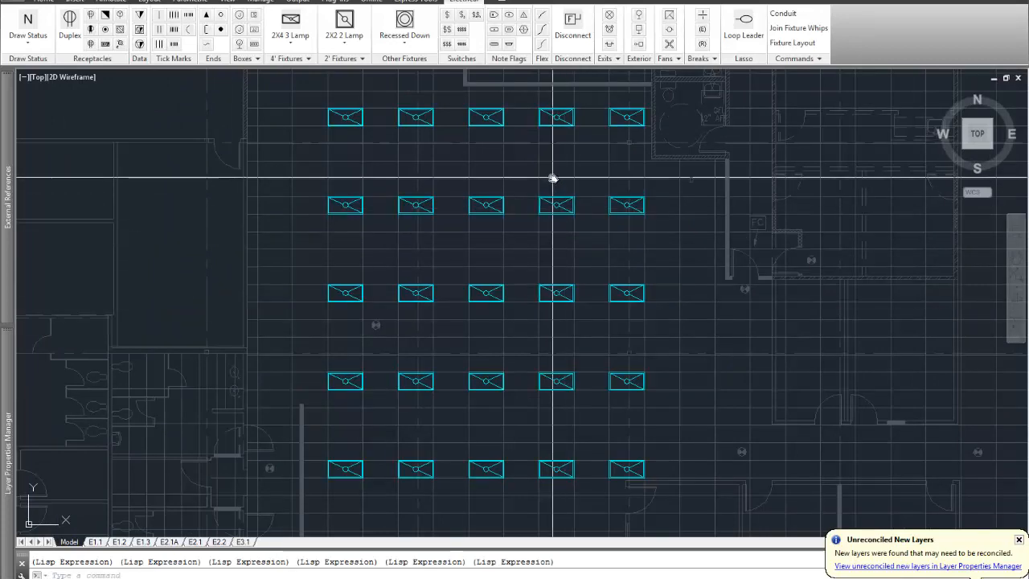
In the electrical options, set the arc radius for whips to 50.0 and the arc length of whips to 500.0.
scroll(553, 178, "up", 2)
mouse_move(553, 178)
middle_mouse_down()
mouse_move(516, 254)
mouse_move(503, 233)
middle_mouse_up()
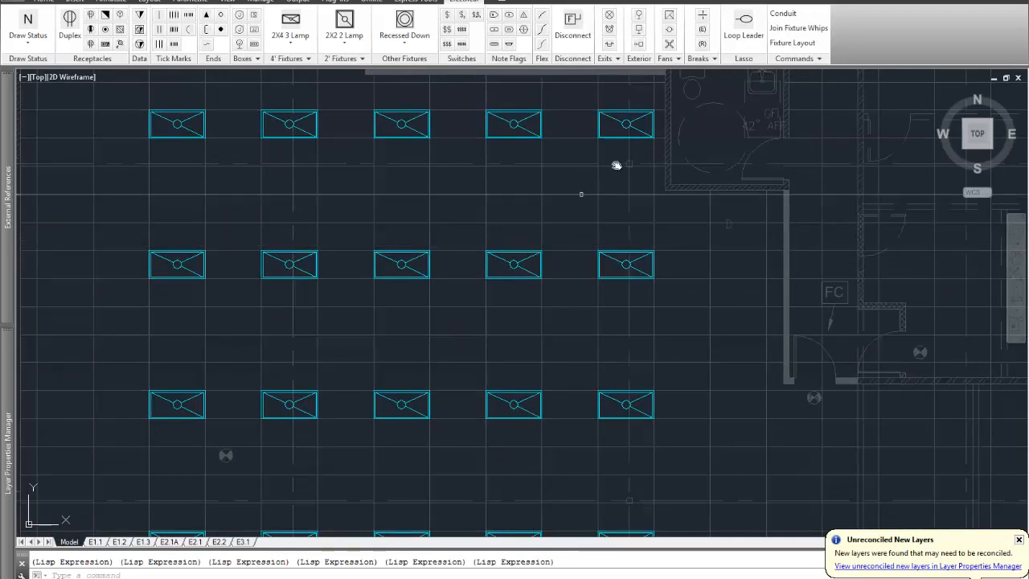
left_click(791, 59)
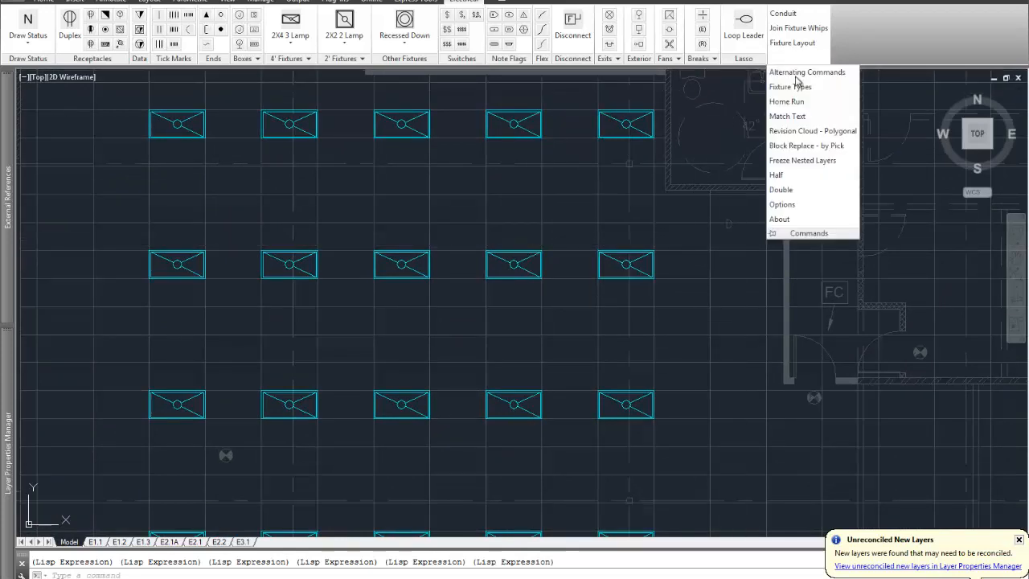
left_click(782, 204)
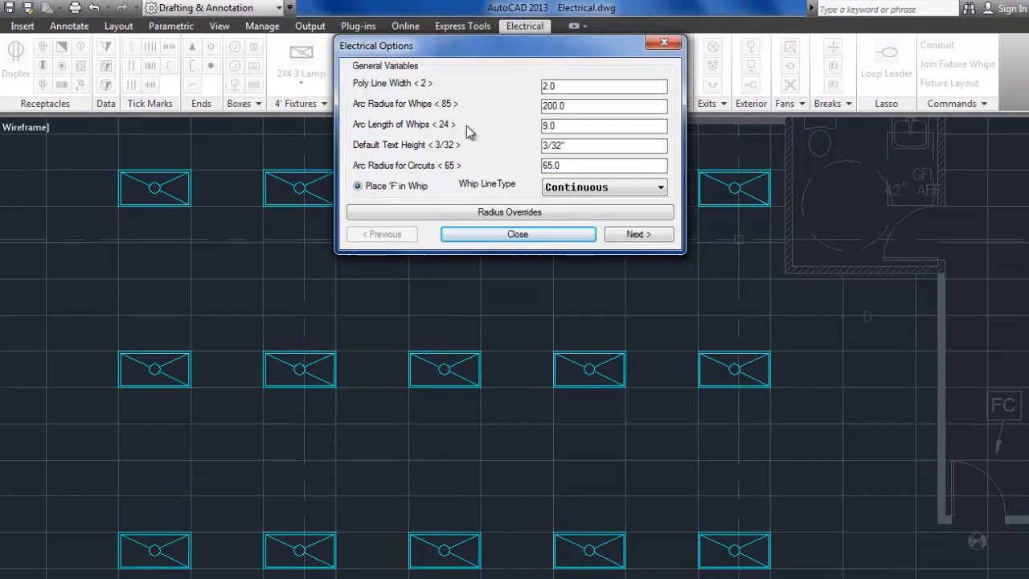
left_click_drag(562, 126, 516, 127)
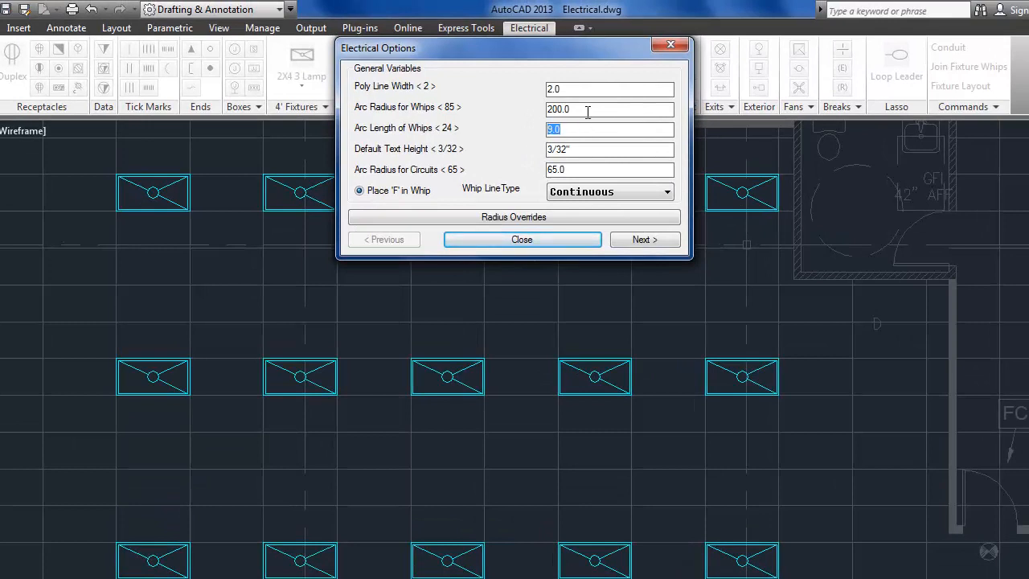
left_click_drag(586, 111, 531, 112)
type("50.0")
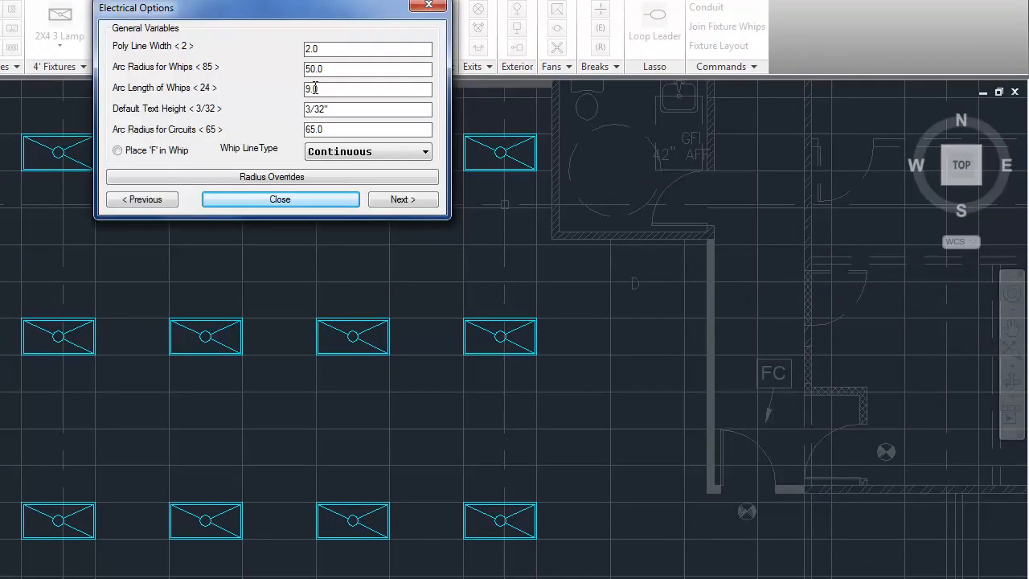
double_click(315, 88)
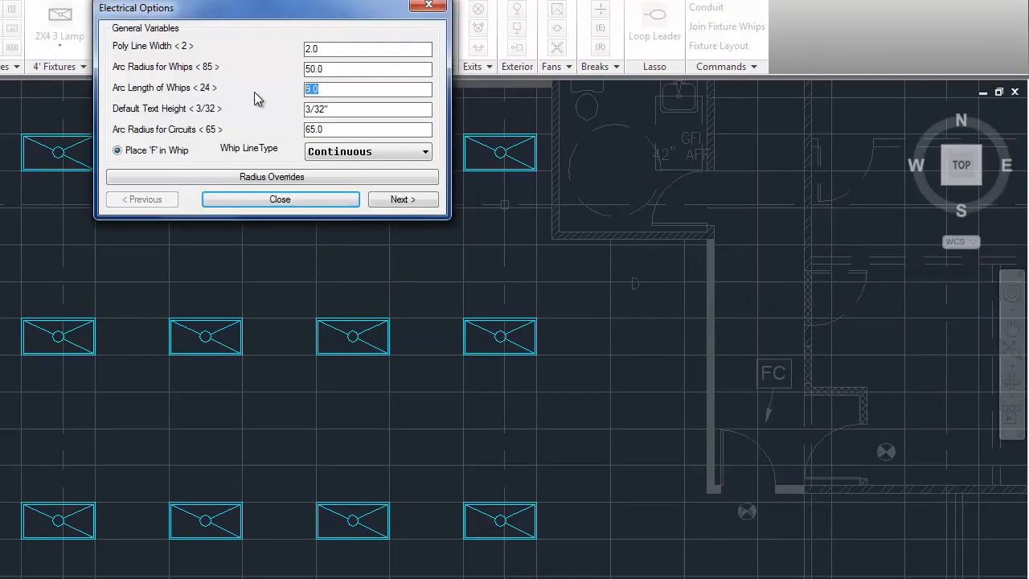
type("500.0")
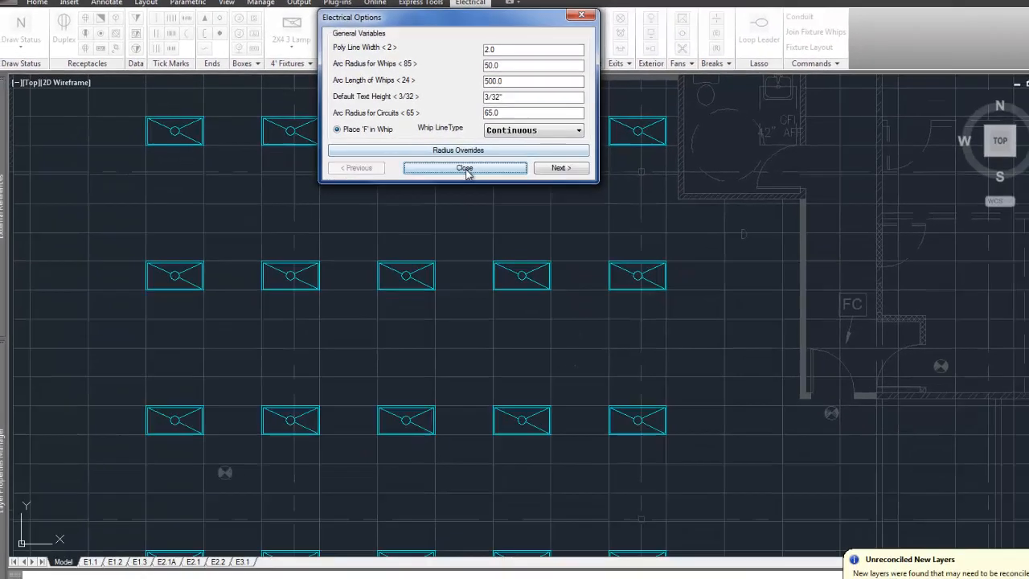
left_click(522, 238)
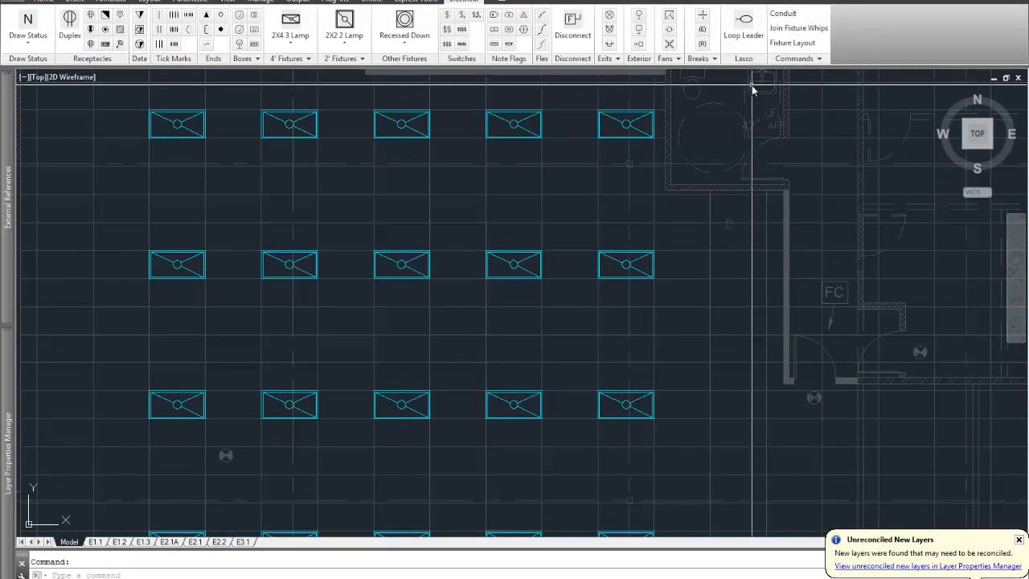
left_click(800, 32)
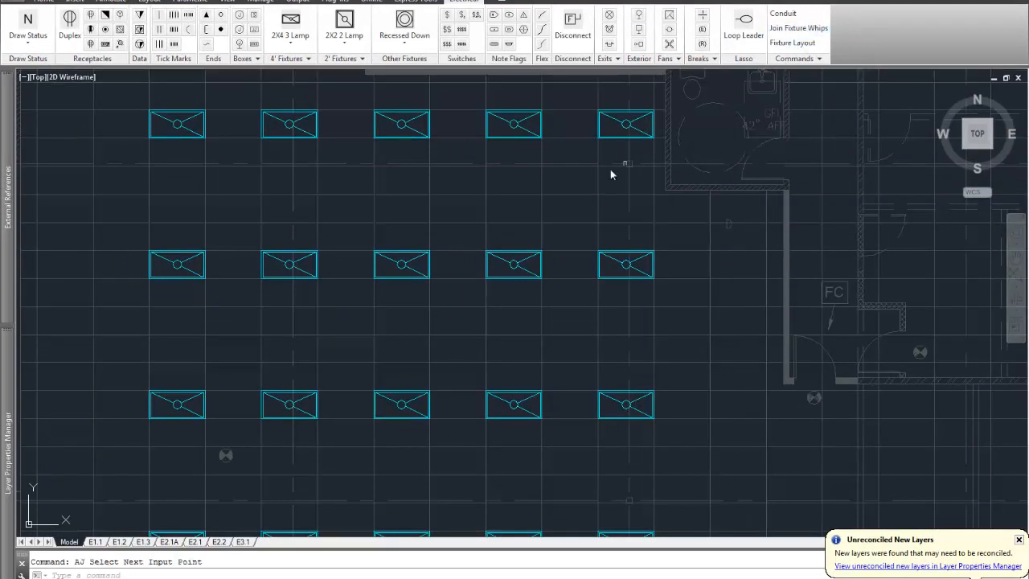
left_click(478, 103)
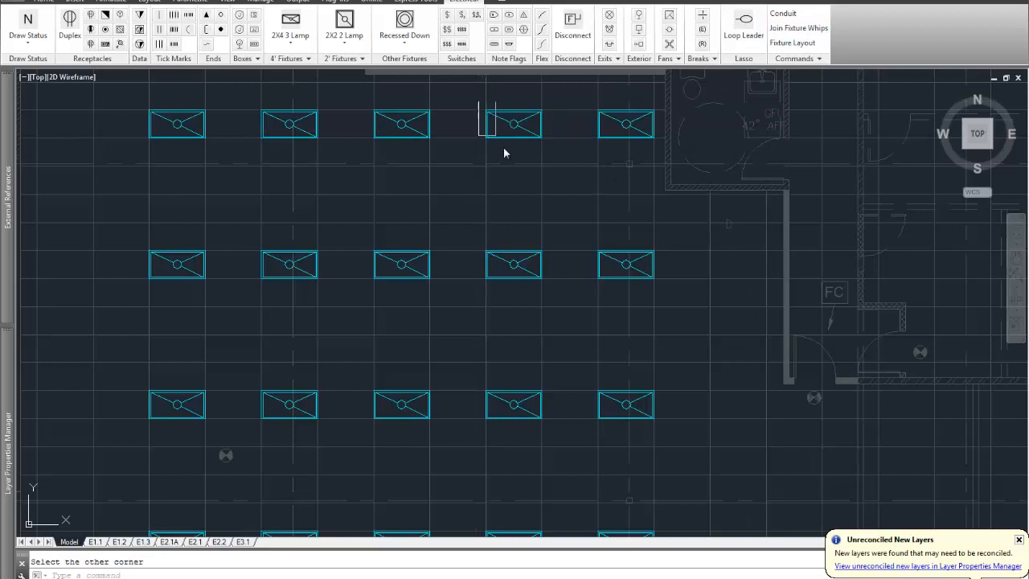
left_click(551, 442)
left_click(494, 286)
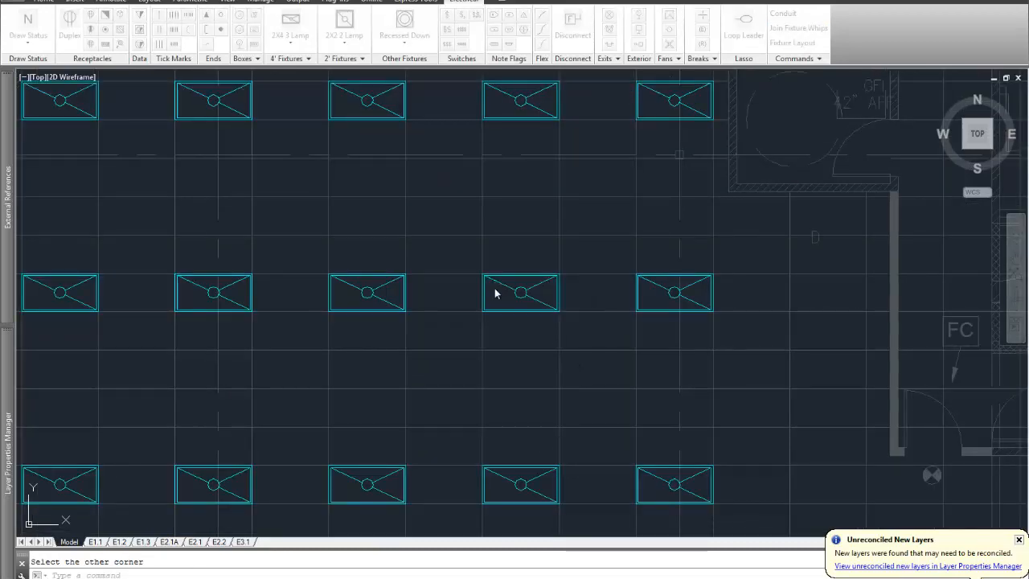
left_click(573, 314)
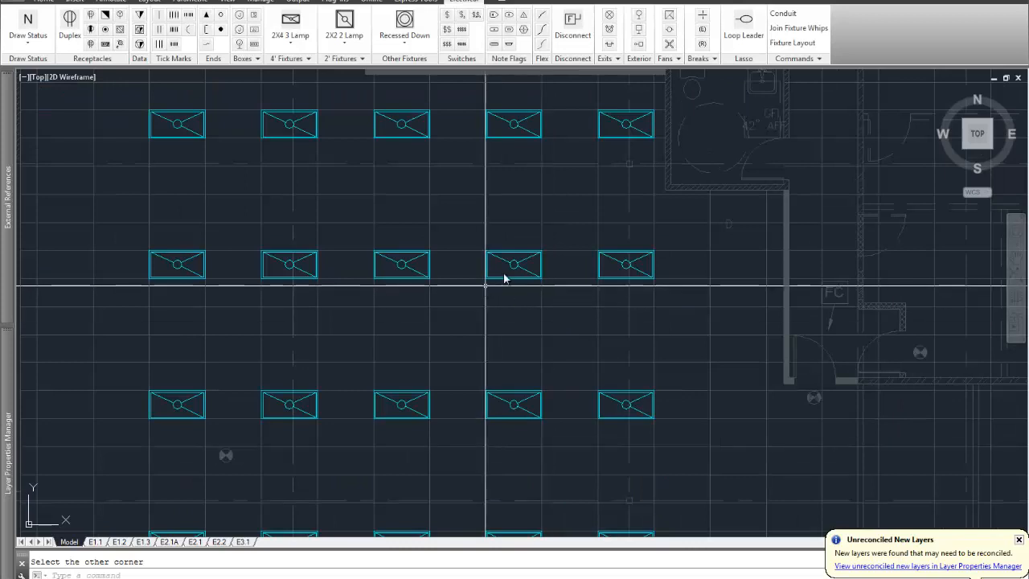
Join the fourth column's upper three fixtures in sequence, from the third row up to the first, with Join Fixture Whips.
left_click(786, 32)
left_click(520, 404)
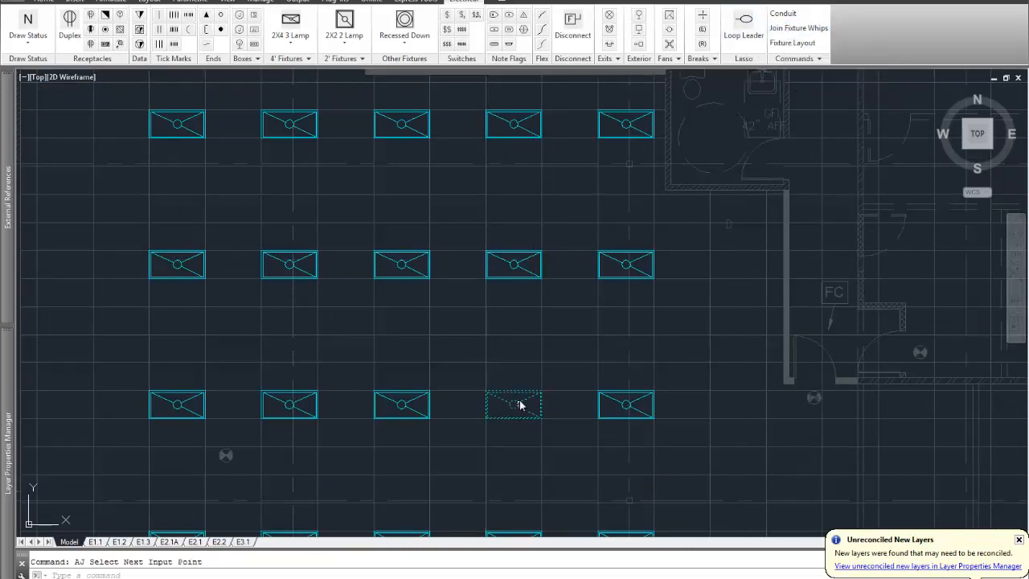
left_click(524, 266)
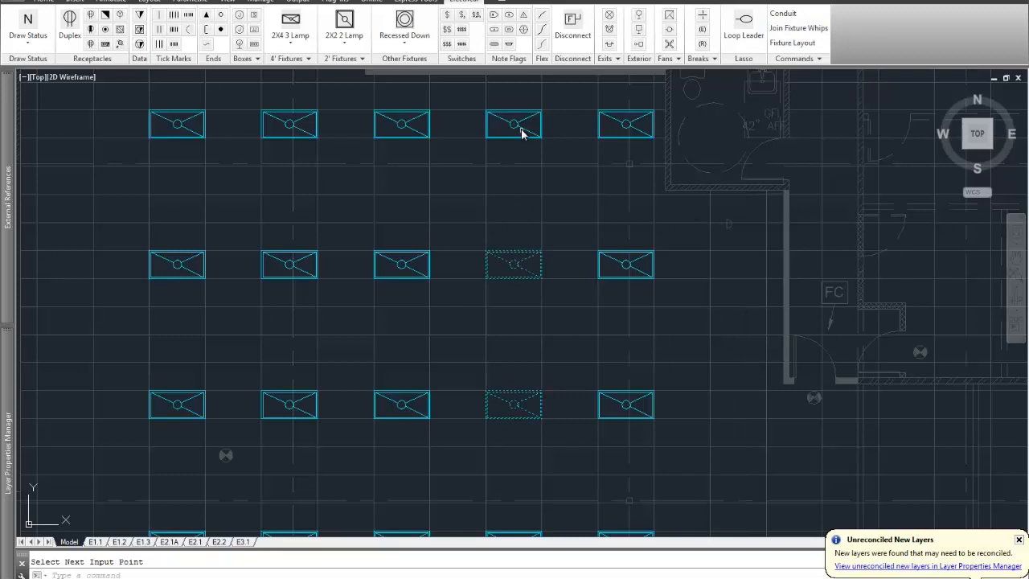
left_click(521, 130)
scroll(520, 132, "down", 1)
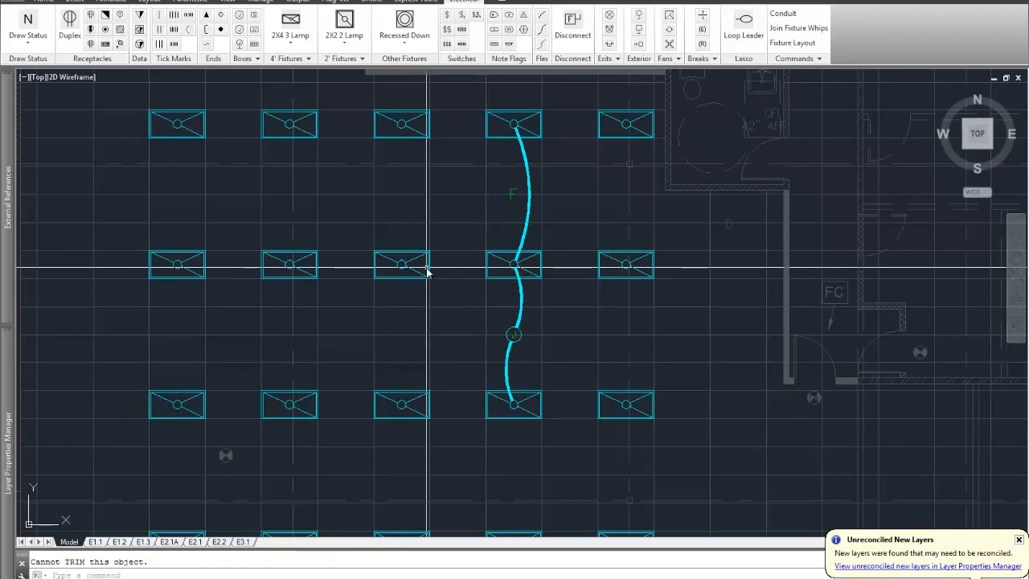
In the electrical options, set the arc length of whips to 24 and the arc radius for whips to 85.
left_click(798, 59)
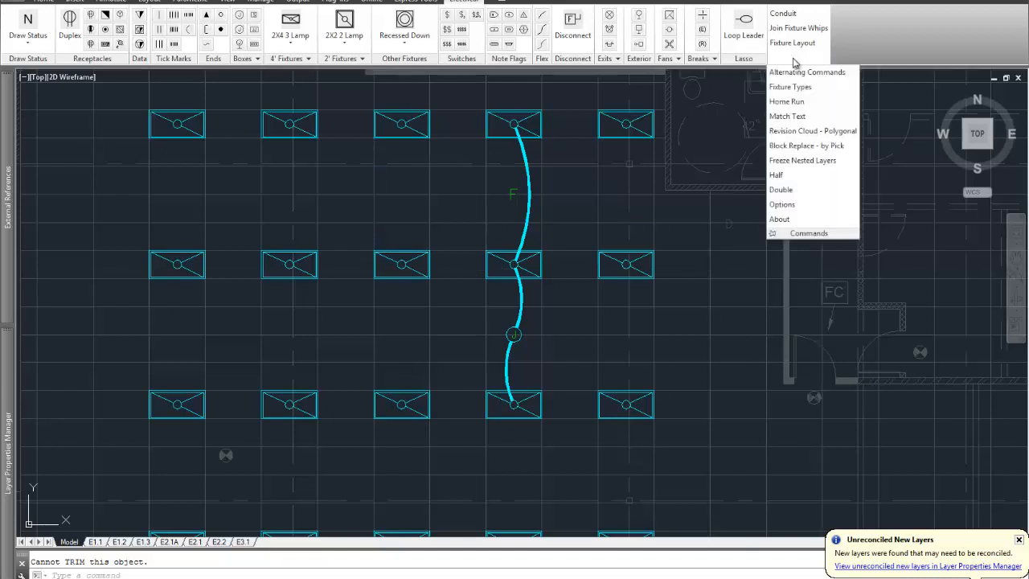
left_click(782, 204)
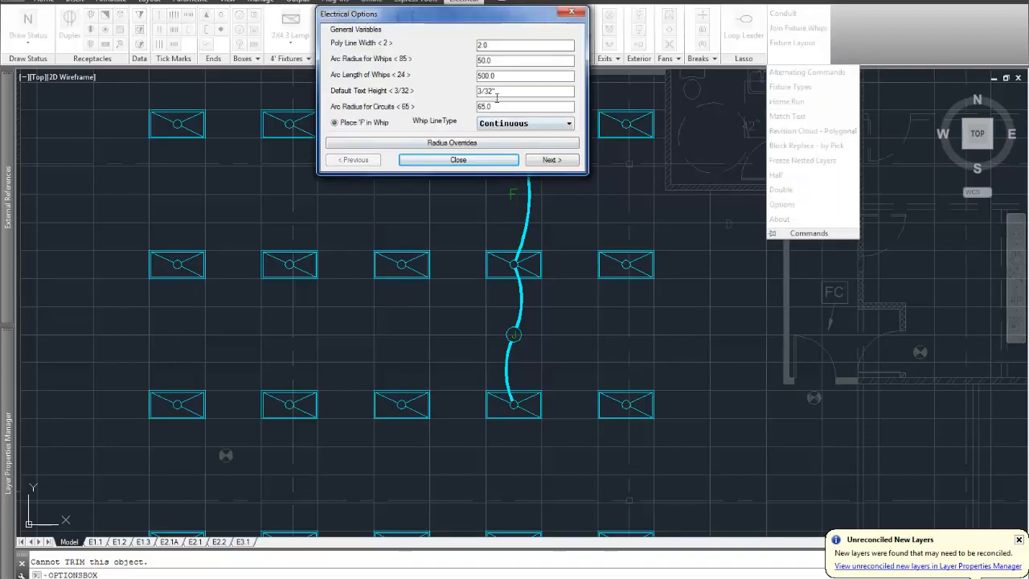
left_click_drag(502, 77, 456, 79)
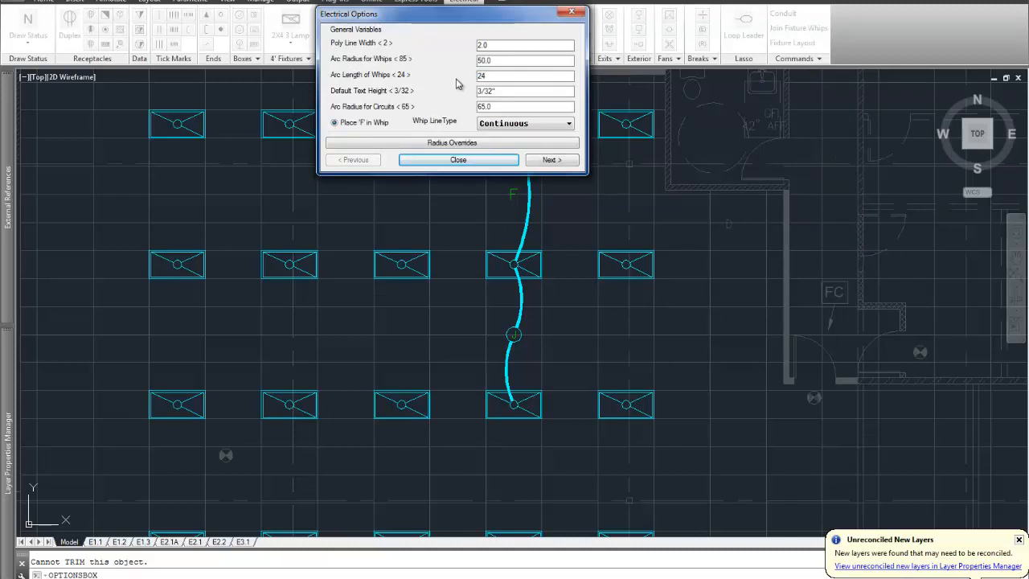
left_click(496, 60)
left_click(458, 159)
Join the third column's upper three fixtures with whips, from the third row up to the first, and inspect the wavy whip.
left_click(784, 28)
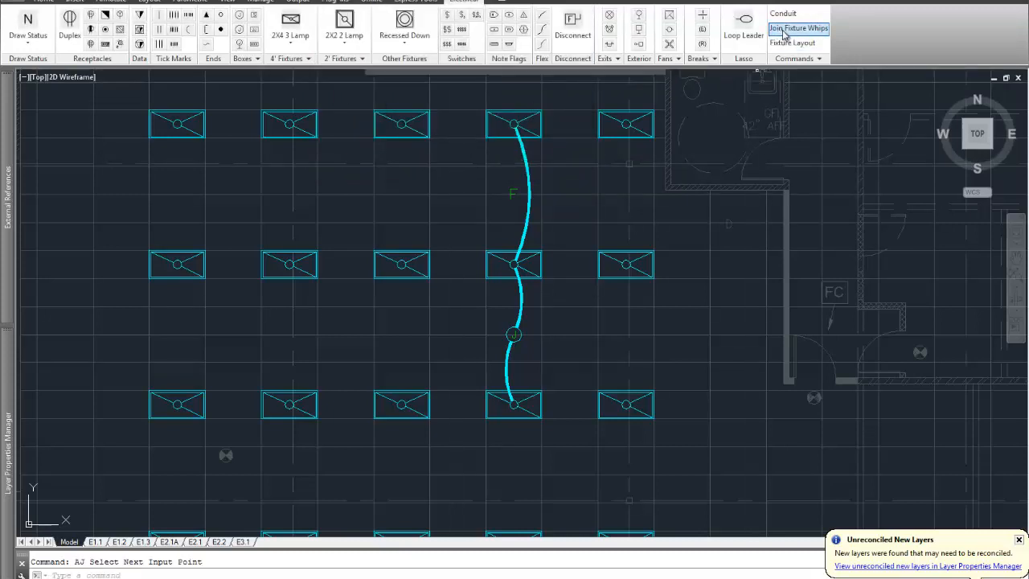
left_click(407, 405)
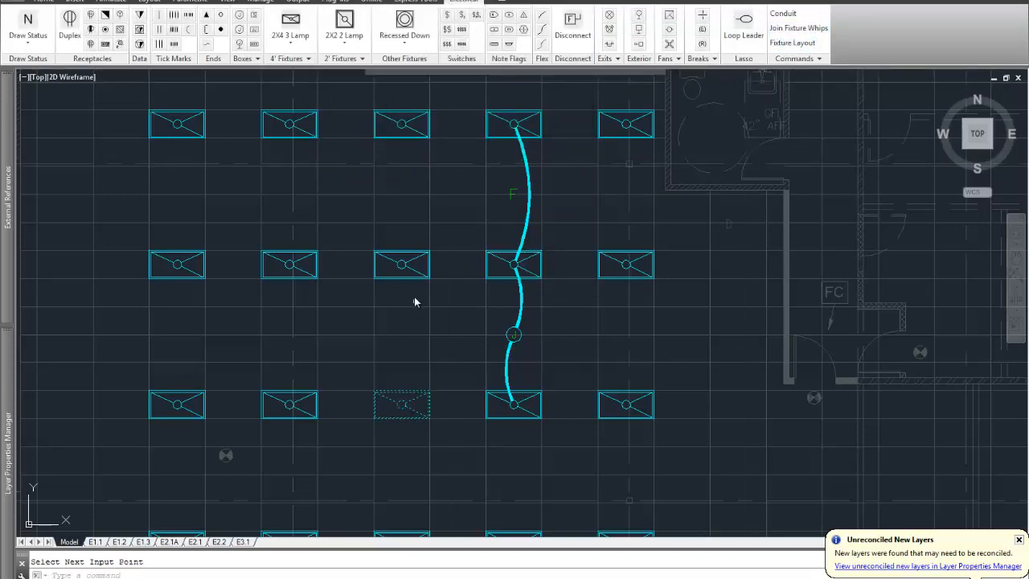
left_click(409, 270)
left_click(415, 131)
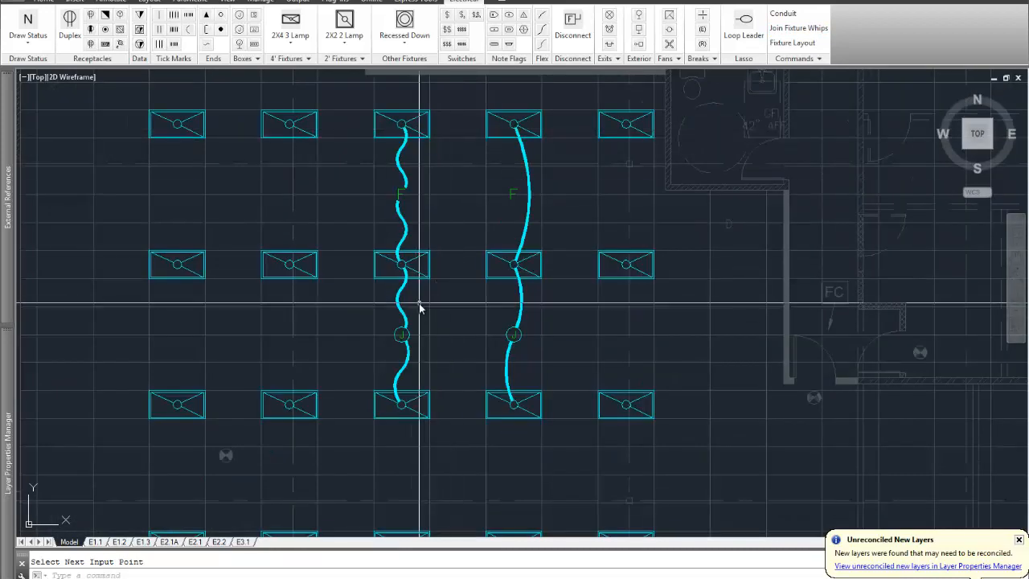
scroll(422, 298, "up", 3)
scroll(417, 188, "down", 2)
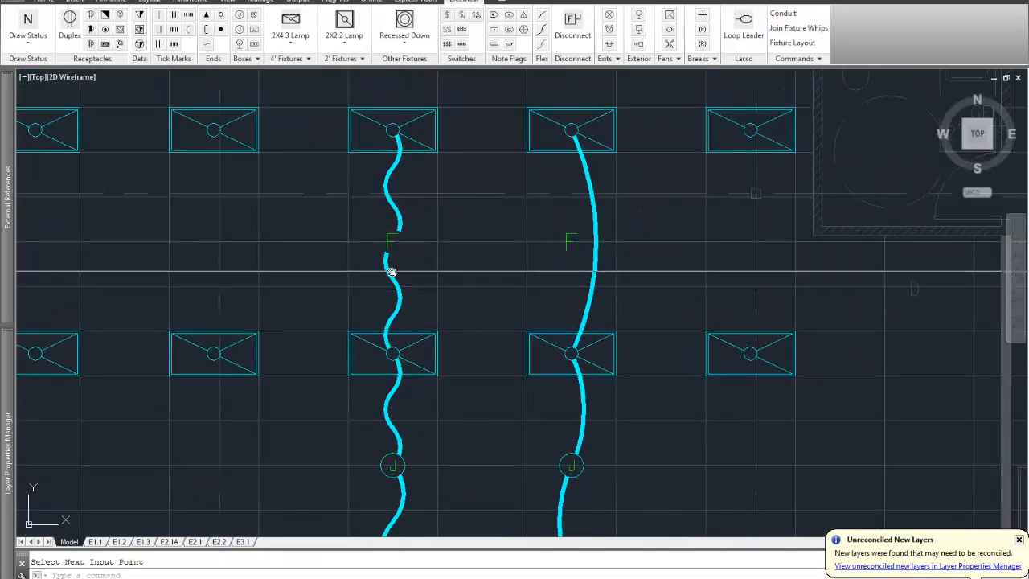
scroll(387, 272, "up", 2)
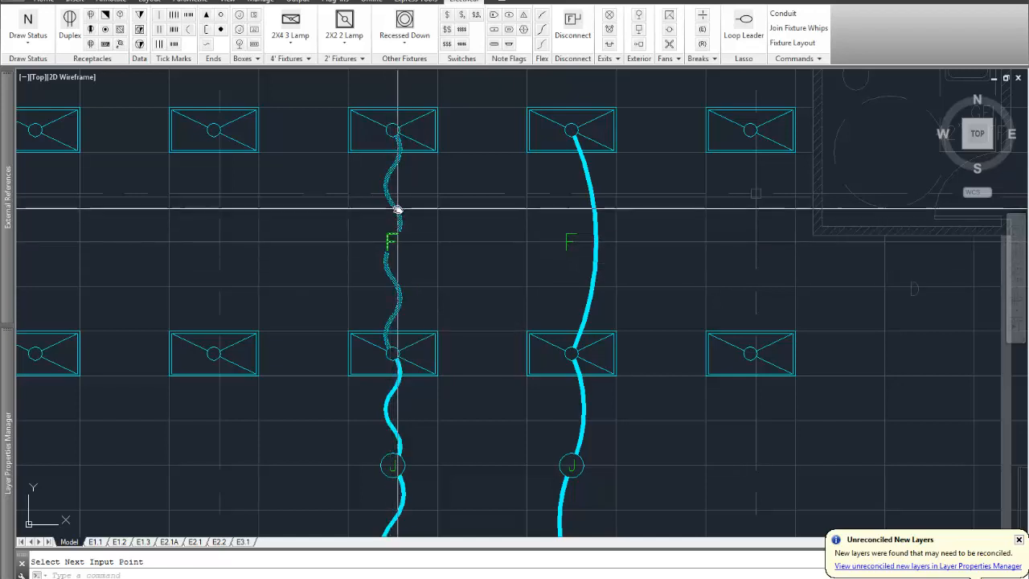
Erase the F-labelled whip between the third column's top two fixtures.
left_click(391, 271)
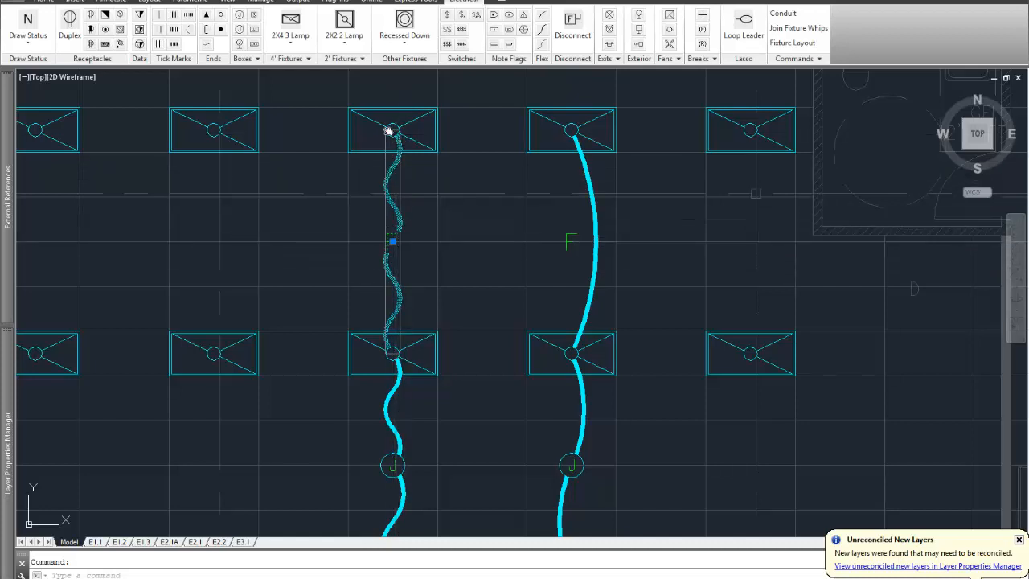
mouse_move(402, 231)
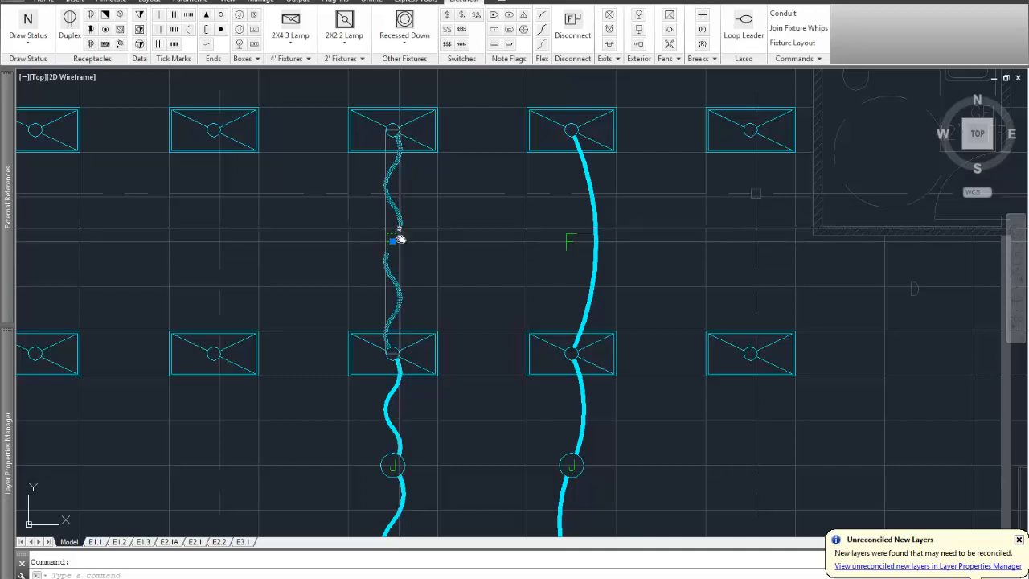
key("Escape")
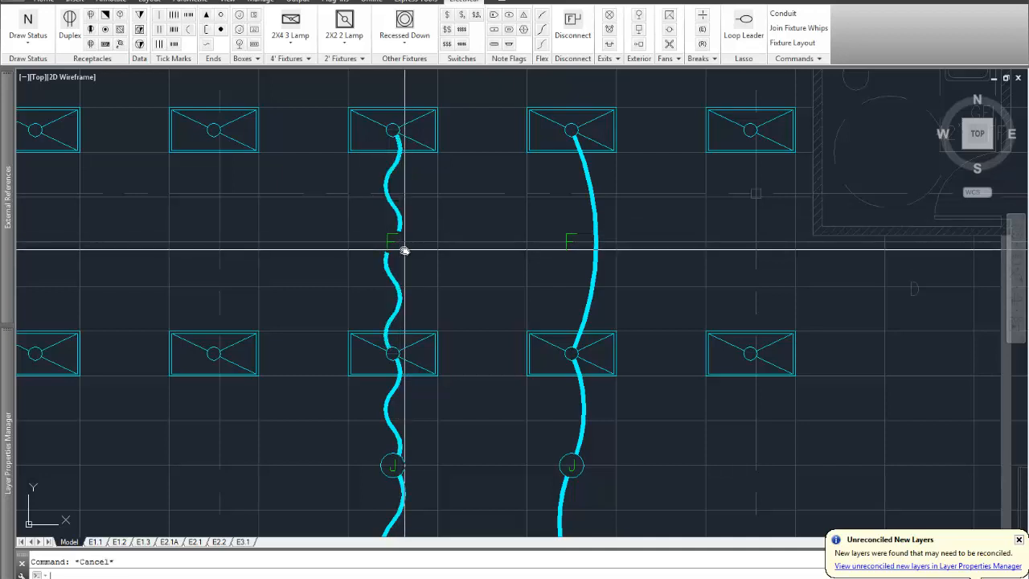
type("E")
key("Return")
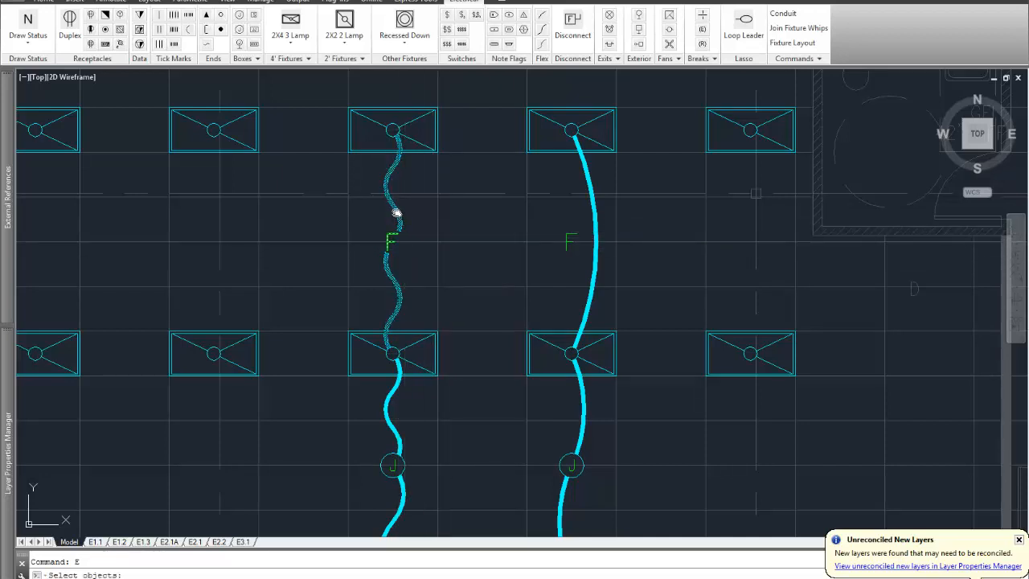
left_click(394, 212)
key("Return")
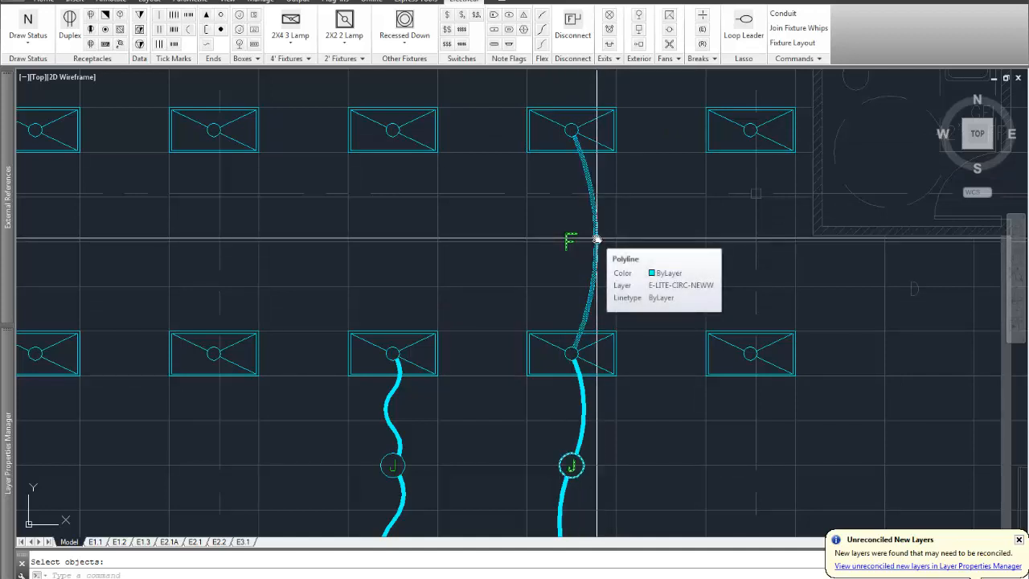
Erase the fourth column's upper F-labelled whip together with its attached junction box.
left_click(596, 265)
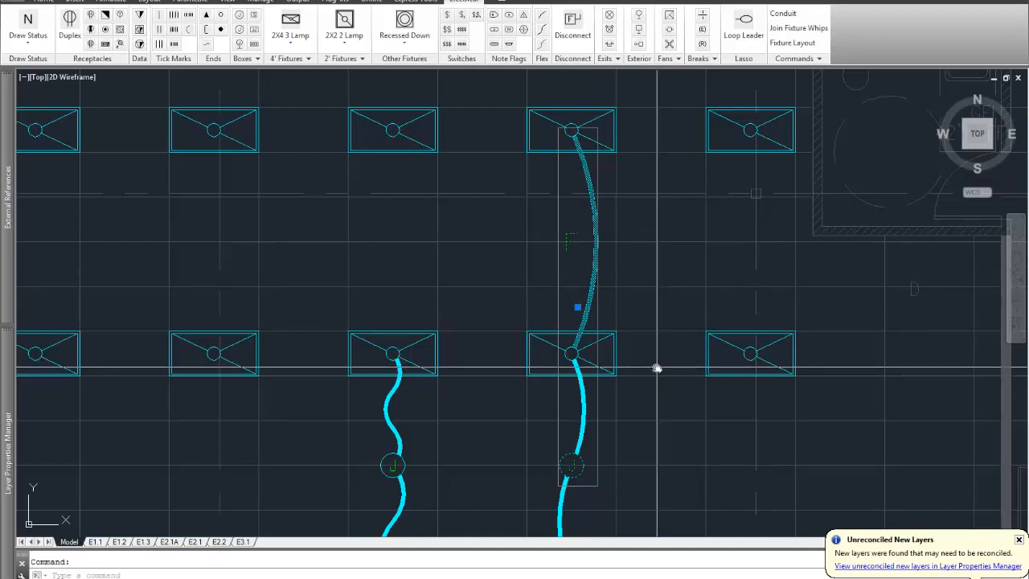
middle_click_drag(654, 365, 605, 326)
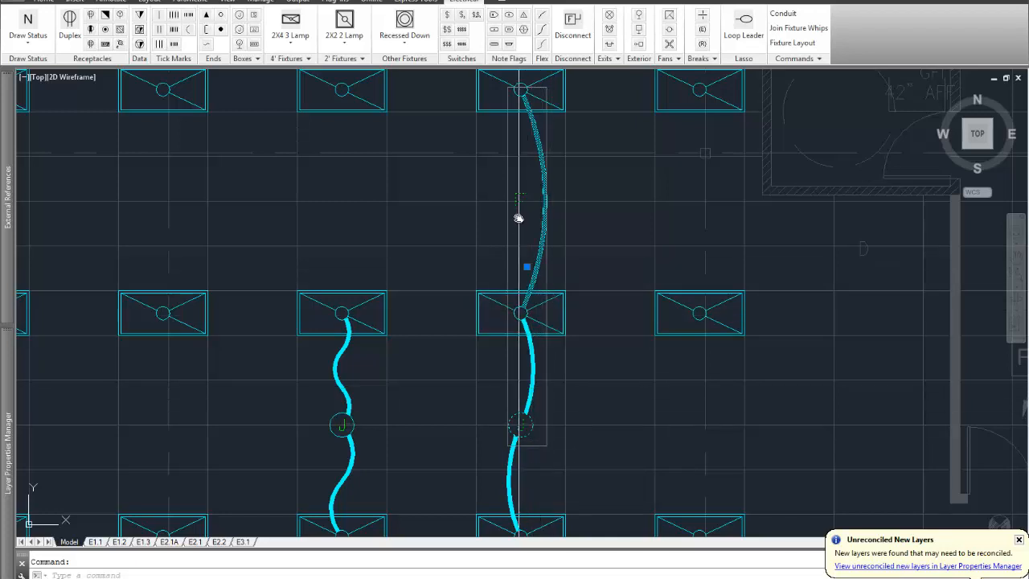
key("Escape")
key("Escape")
type("e")
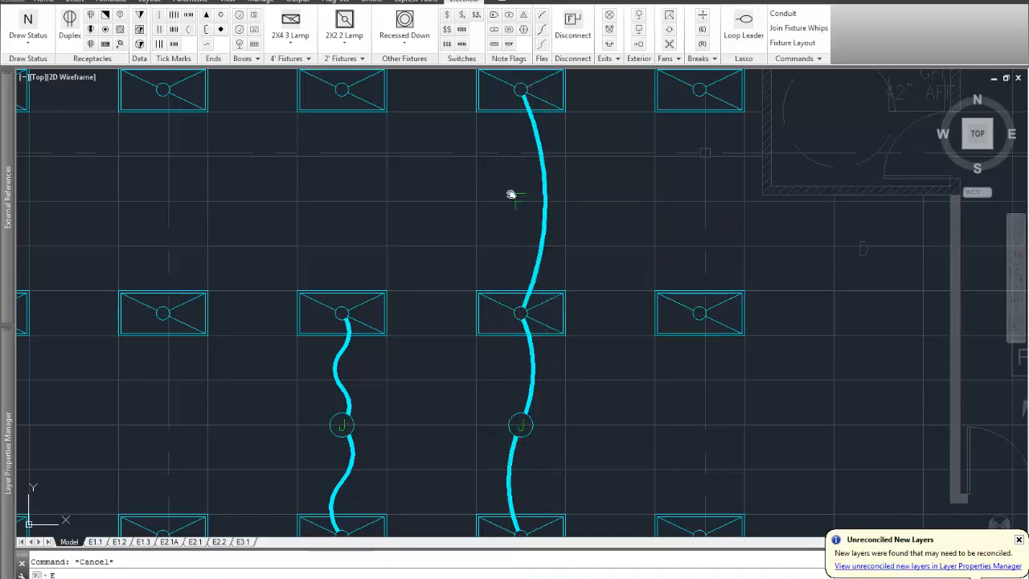
key("Return")
left_click(515, 195)
key("Return")
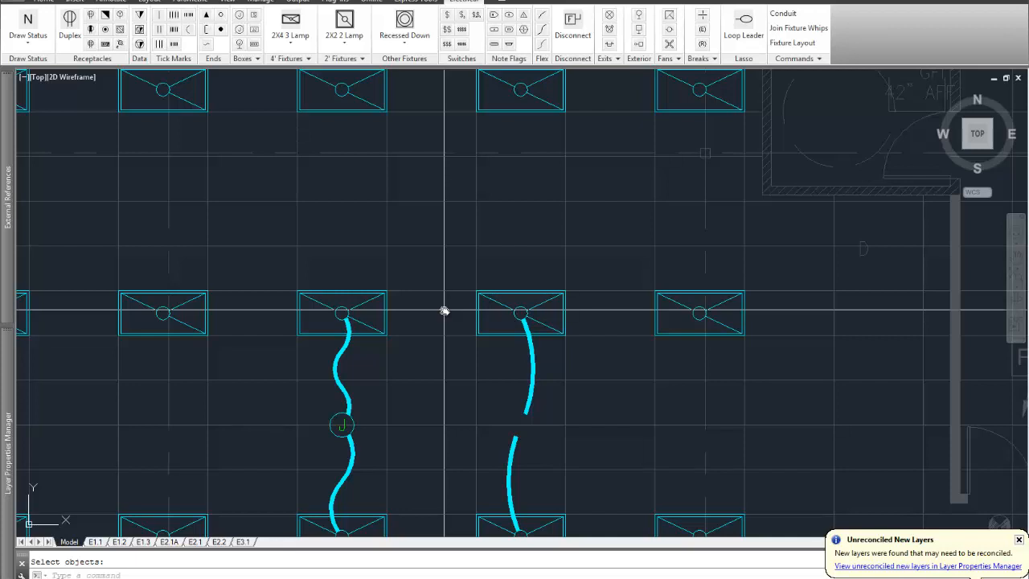
Open the whip linetype choices in the electrical options.
left_click(795, 59)
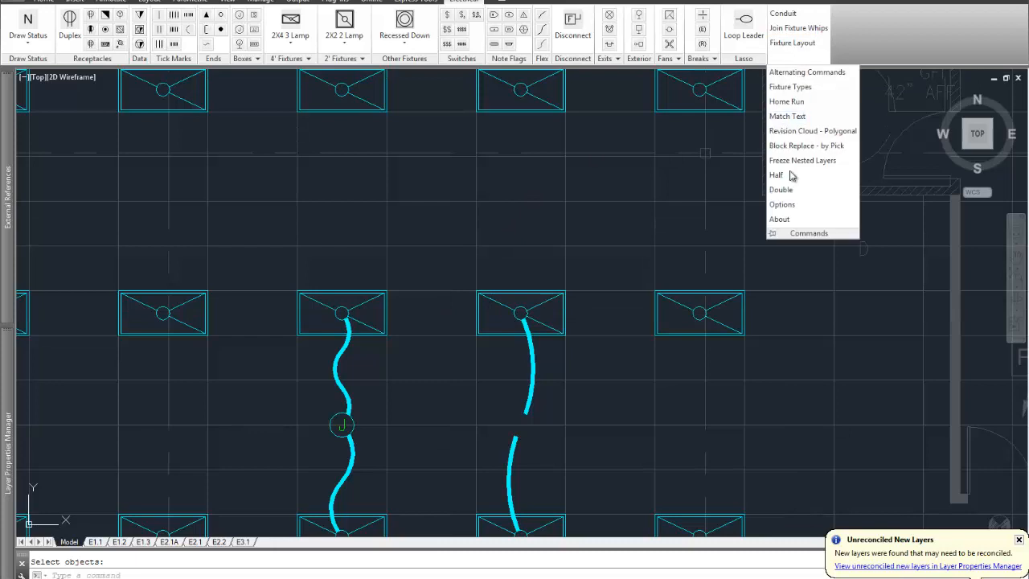
left_click(781, 205)
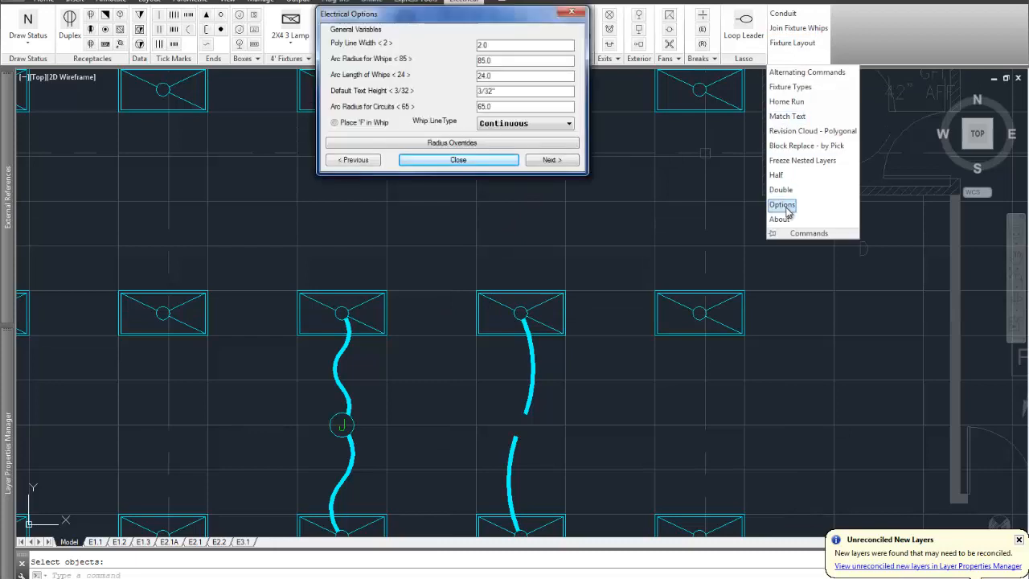
left_click(518, 125)
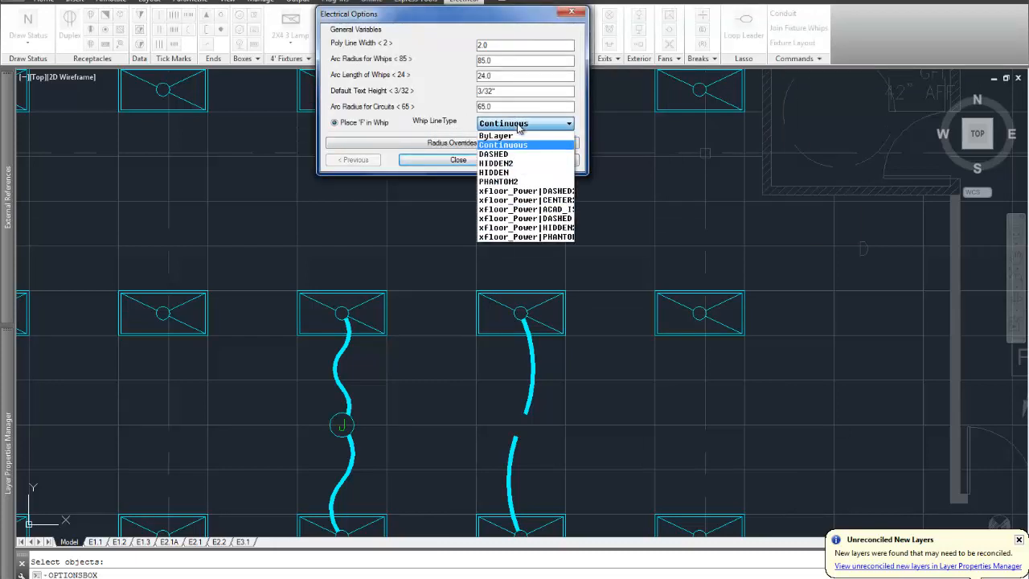